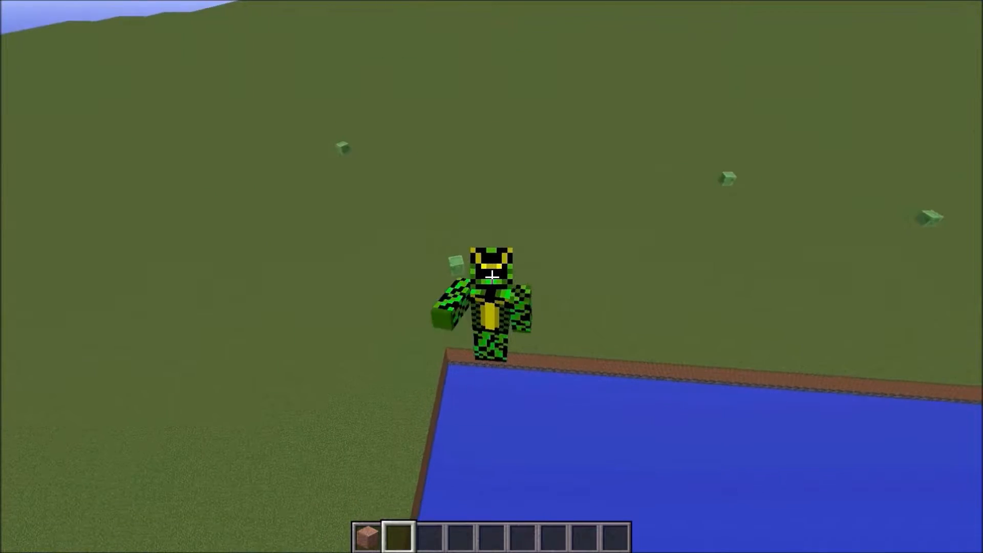
- Set the master volume to 48% in the music and sound options and return to the game
left_click(491, 276)
left_click(492, 276)
key("Escape")
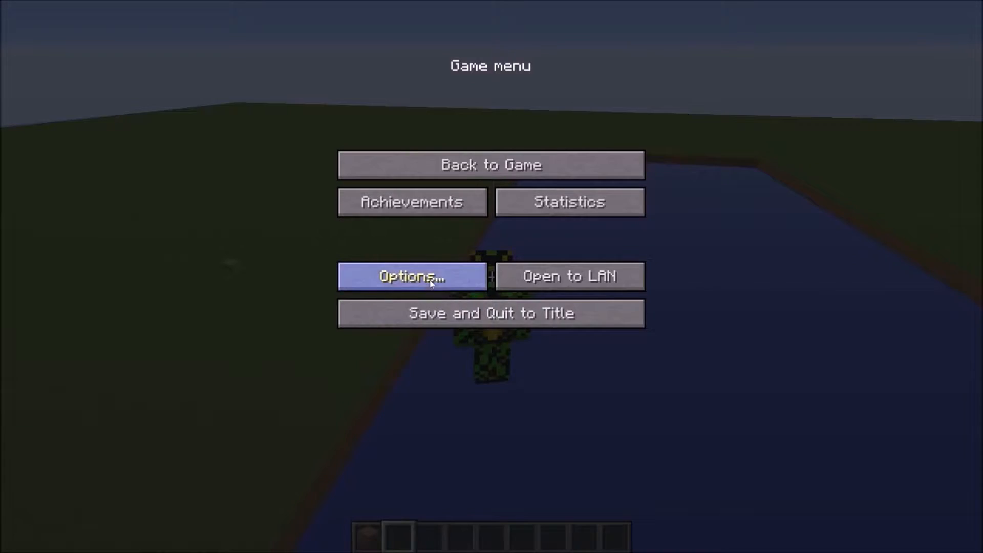
left_click(409, 277)
left_click(357, 210)
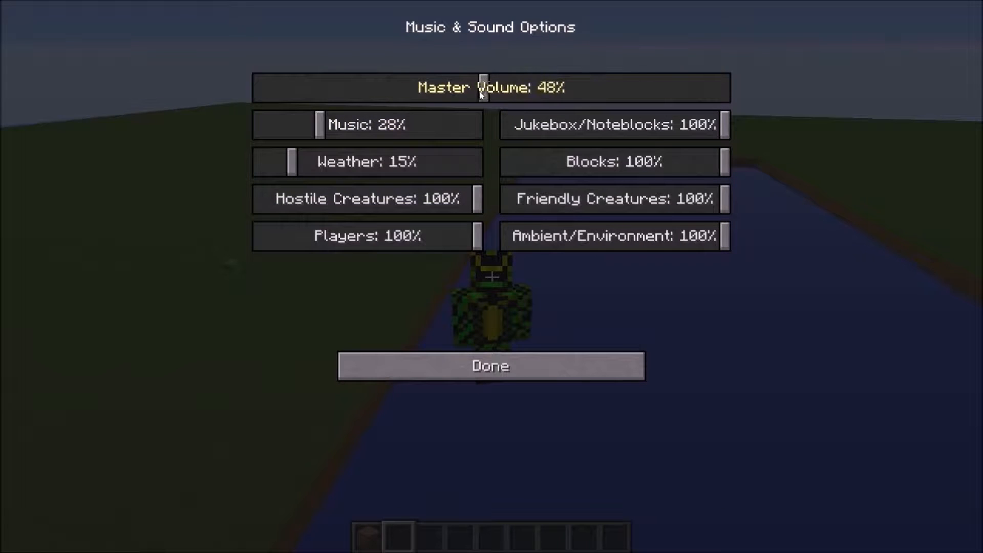
left_click(479, 361)
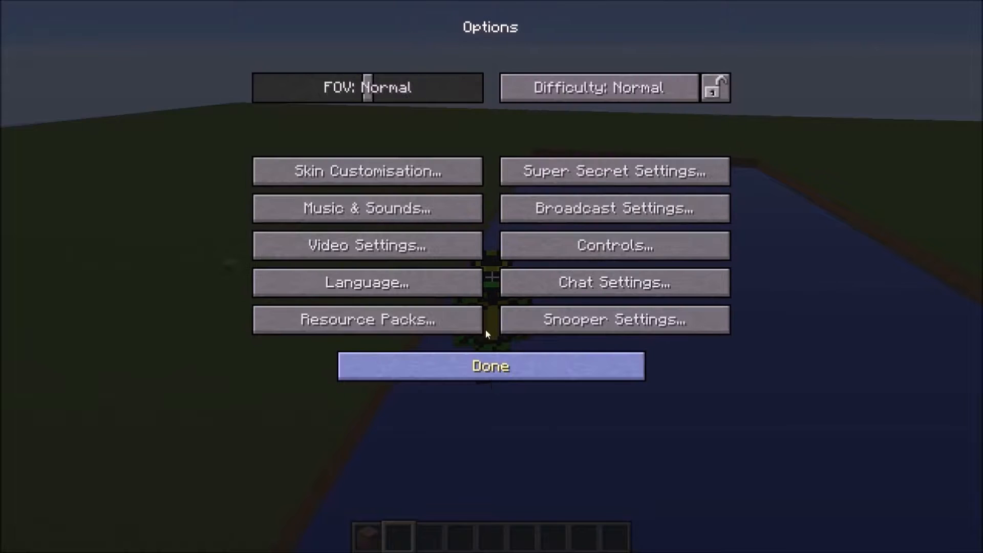
left_click(477, 354)
left_click(492, 165)
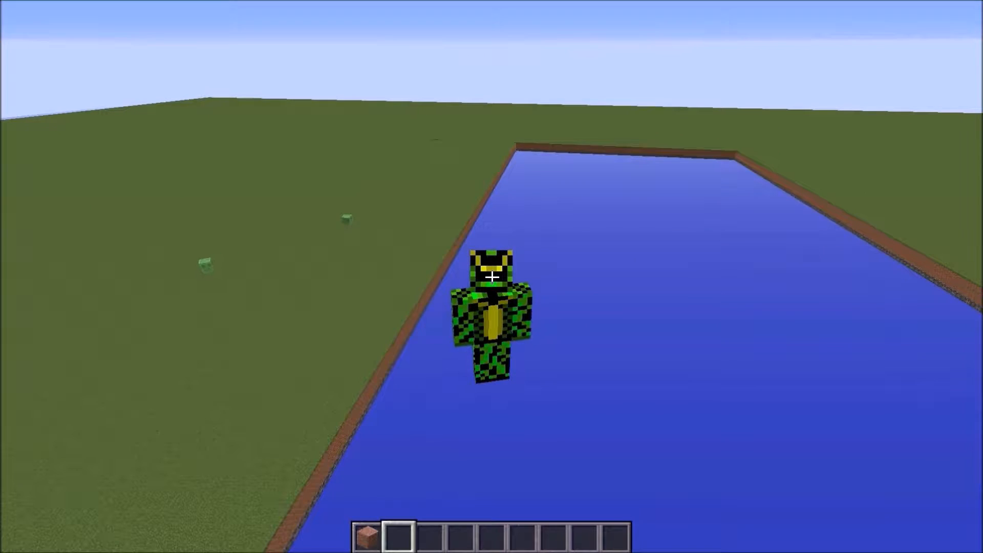
- Switch from the third-person to the first-person view and drop the Polished Granite from the hotbar
key("w")
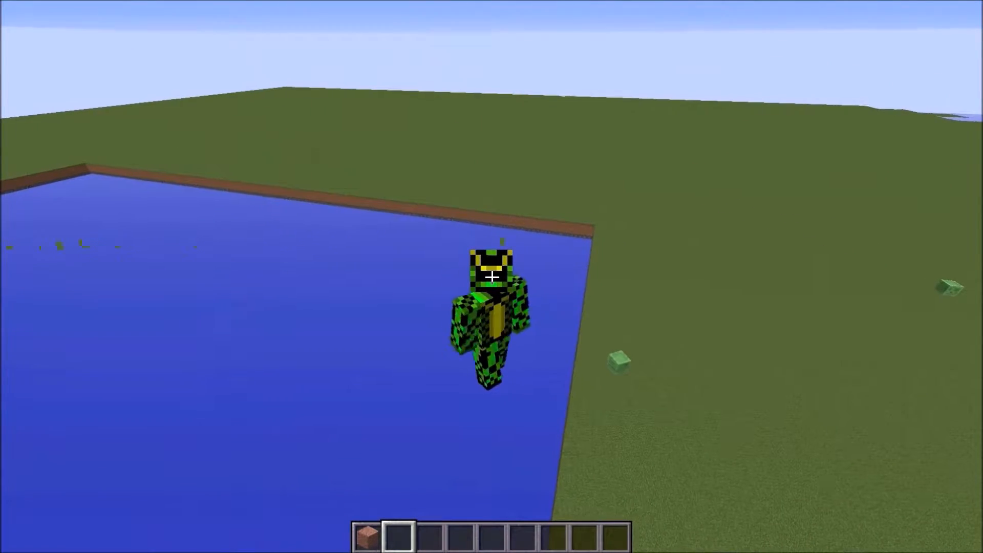
key("w")
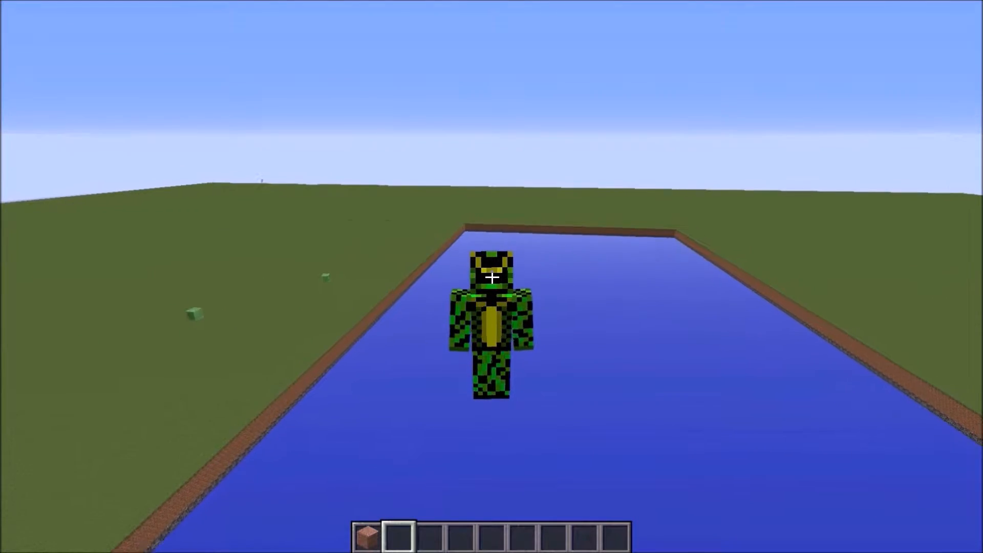
key("F5")
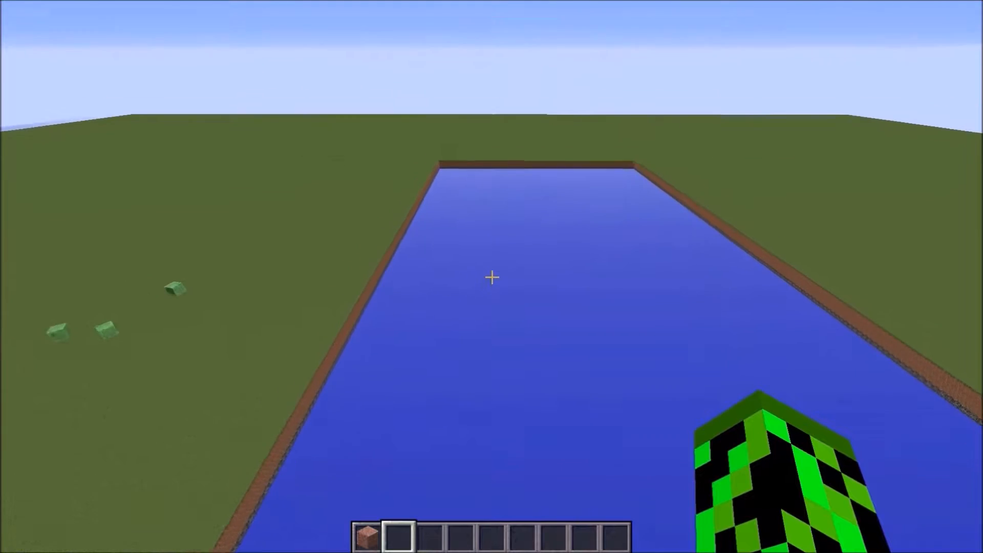
scroll(491, 277, "up", 1)
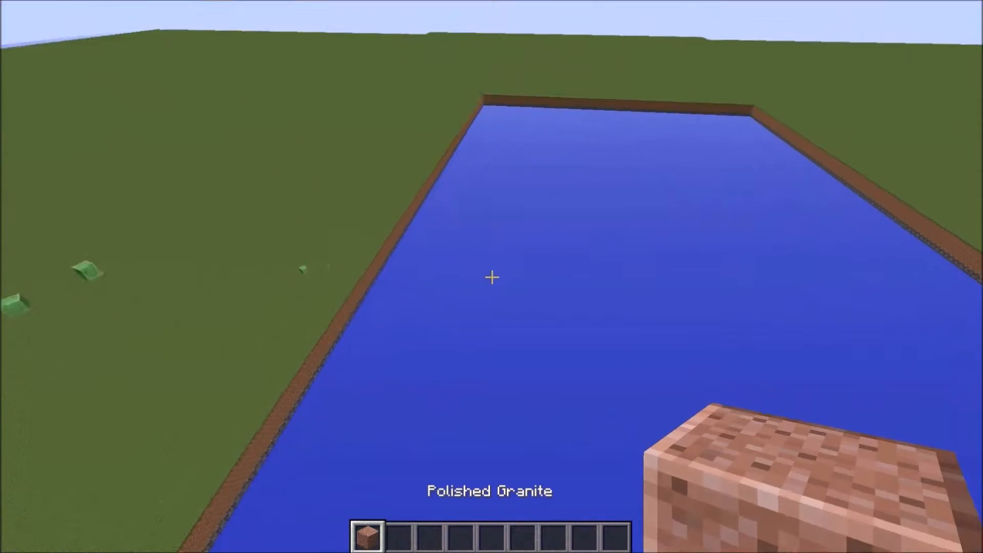
key("q")
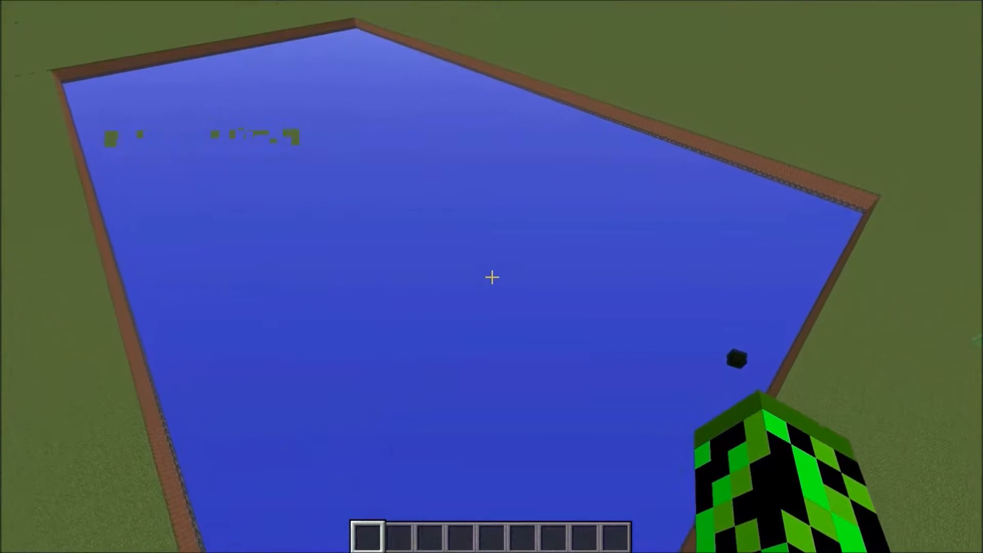
left_click(493, 277)
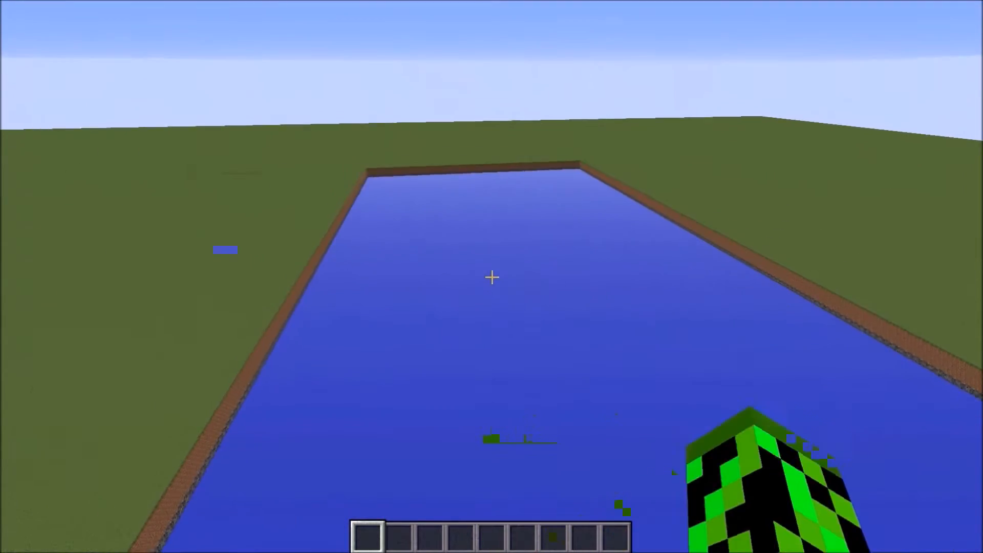
left_click(492, 277)
left_click(492, 277)
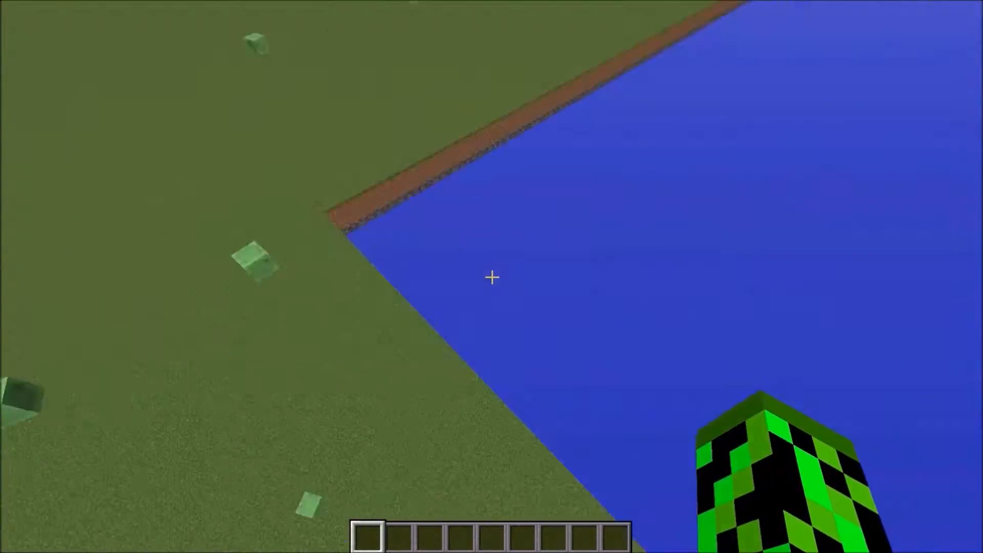
- Add grass and stone blocks to the hotbar and continue building the grass-topped letters above the water
key("e")
scroll(505, 320, "down", 2)
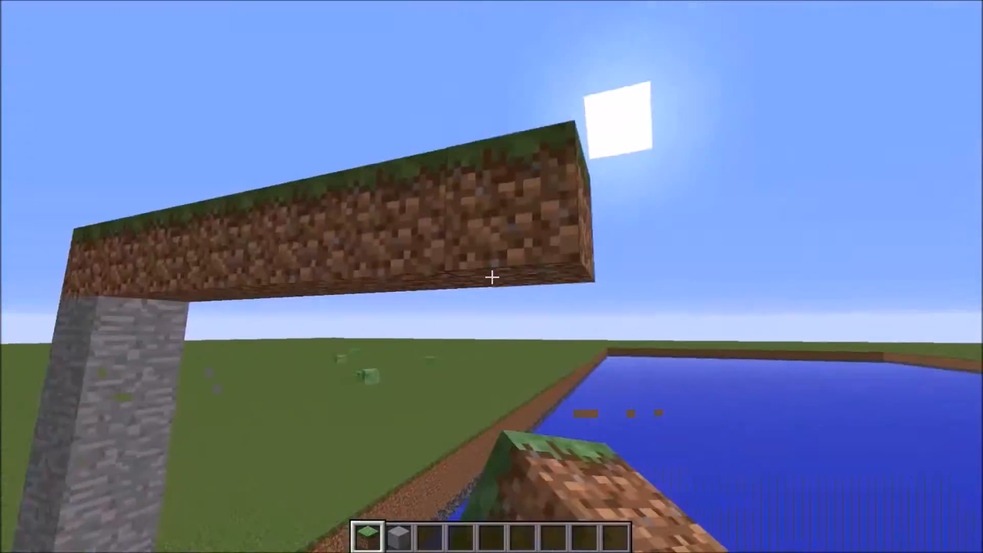
left_click(491, 277)
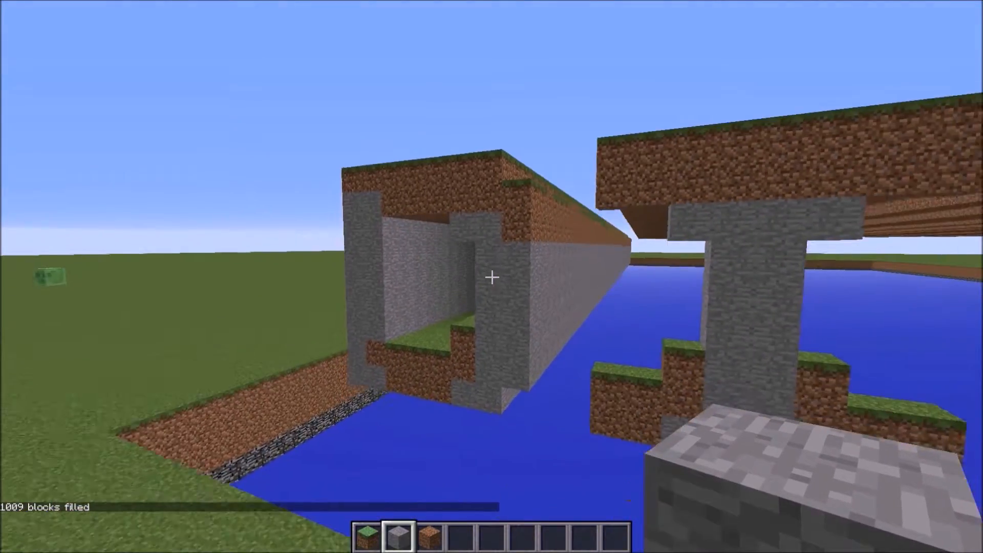
- Examine the front faces of the grass, dirt and stone letters over the water, both up close and from a distance
key("w")
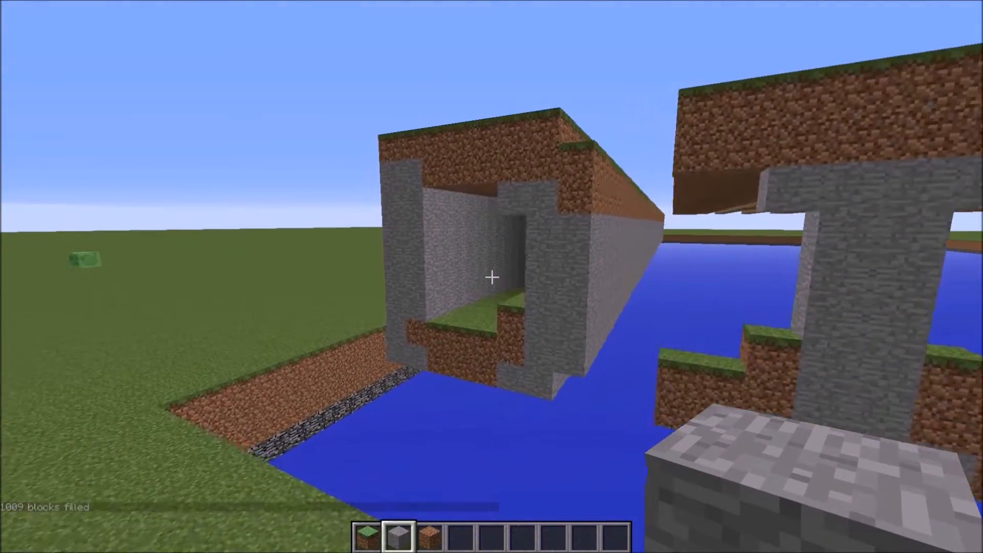
key("s")
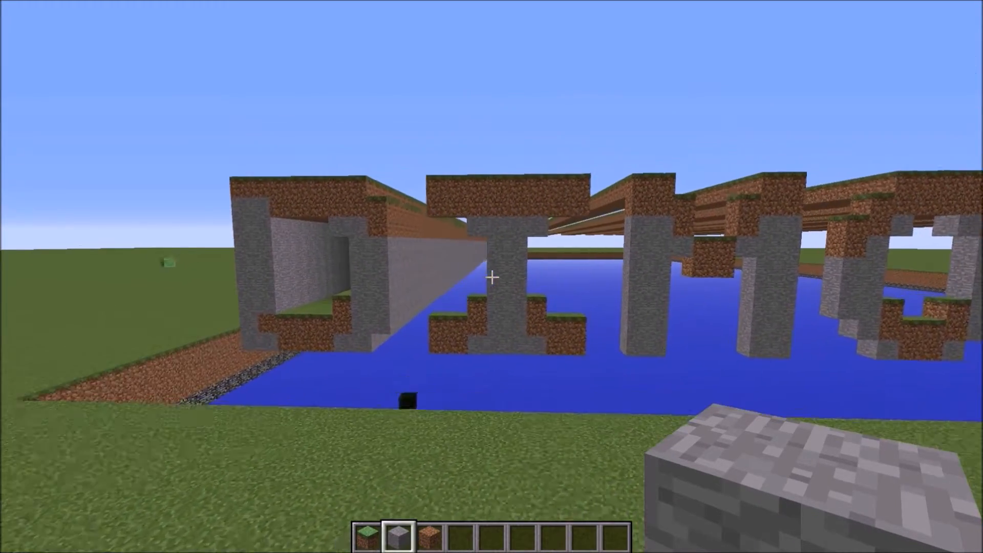
key("w")
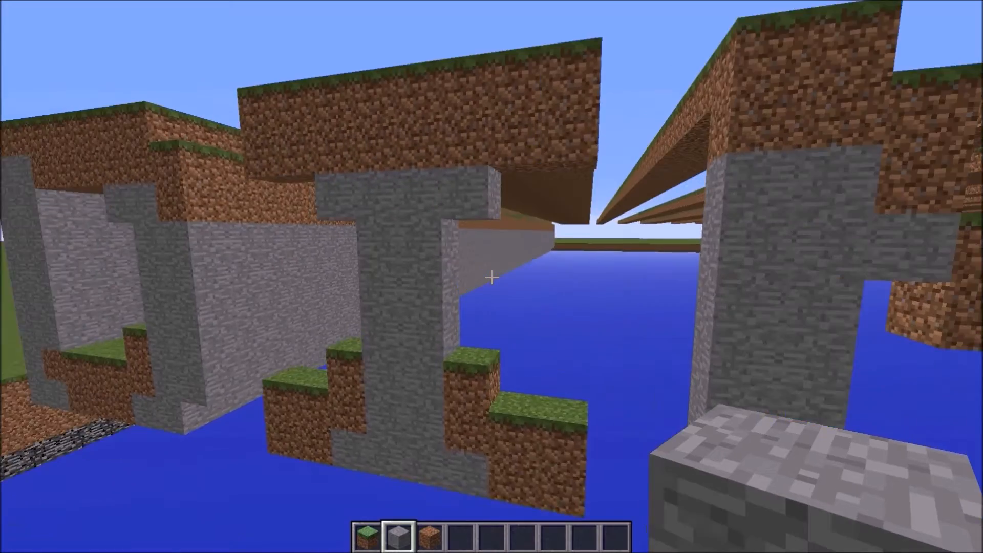
key("s")
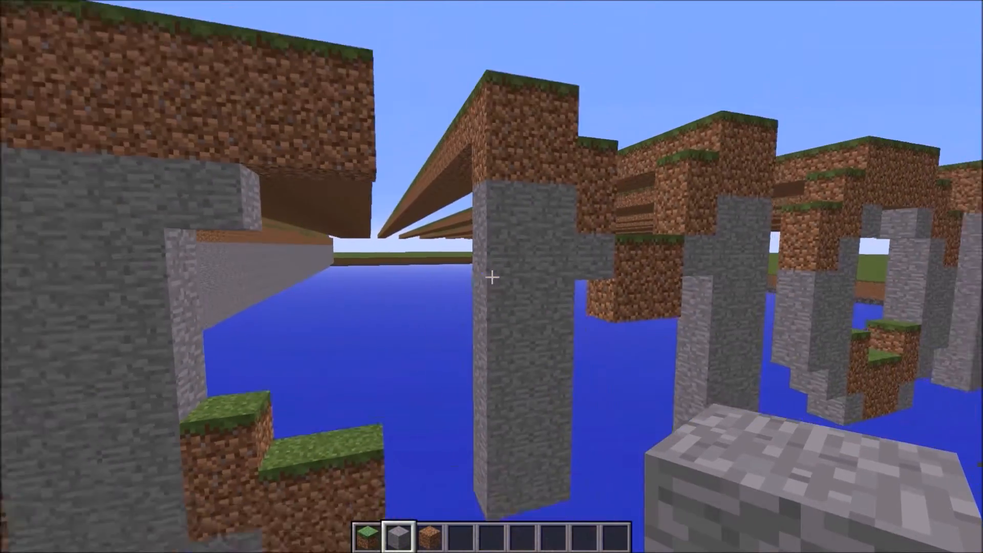
key("a")
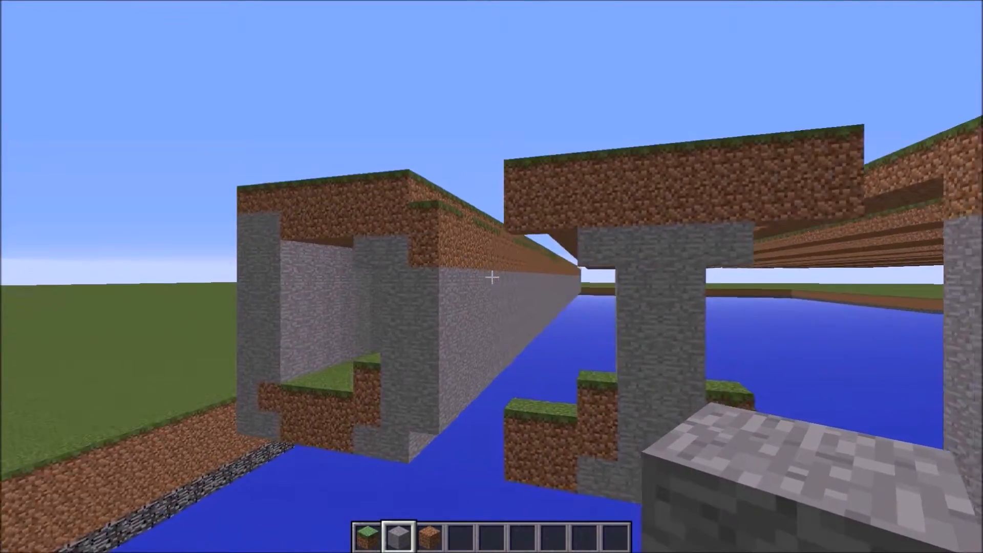
key("d")
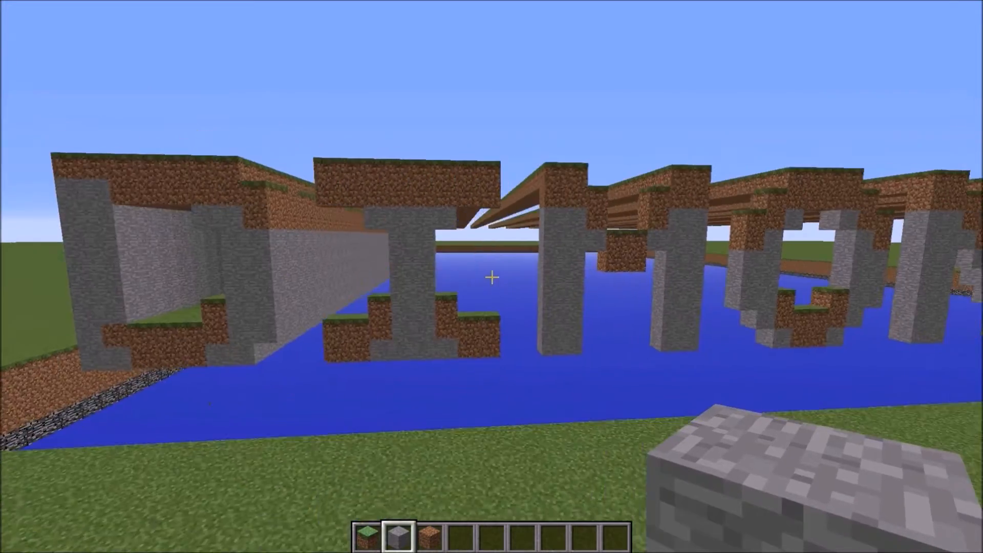
key("a")
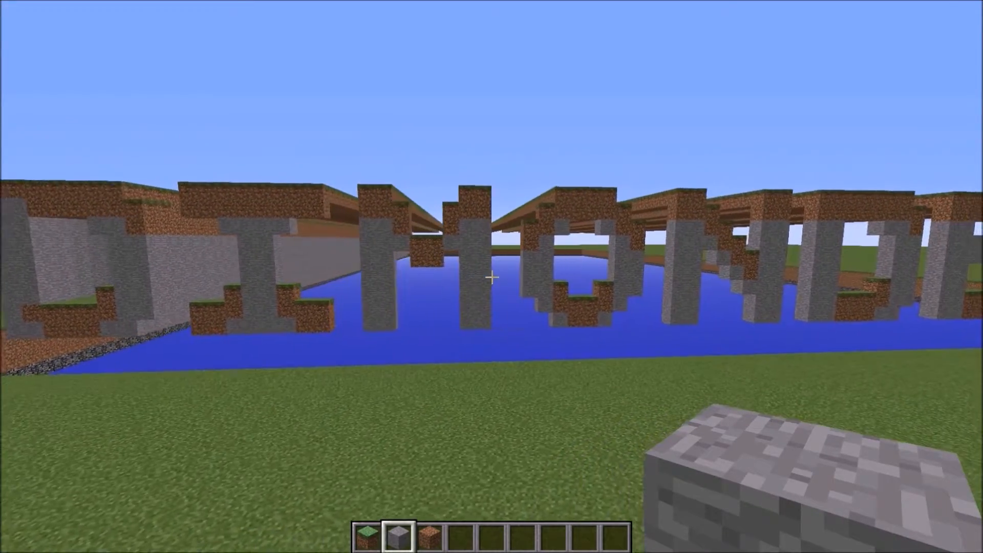
key("w")
key("w")
key("a")
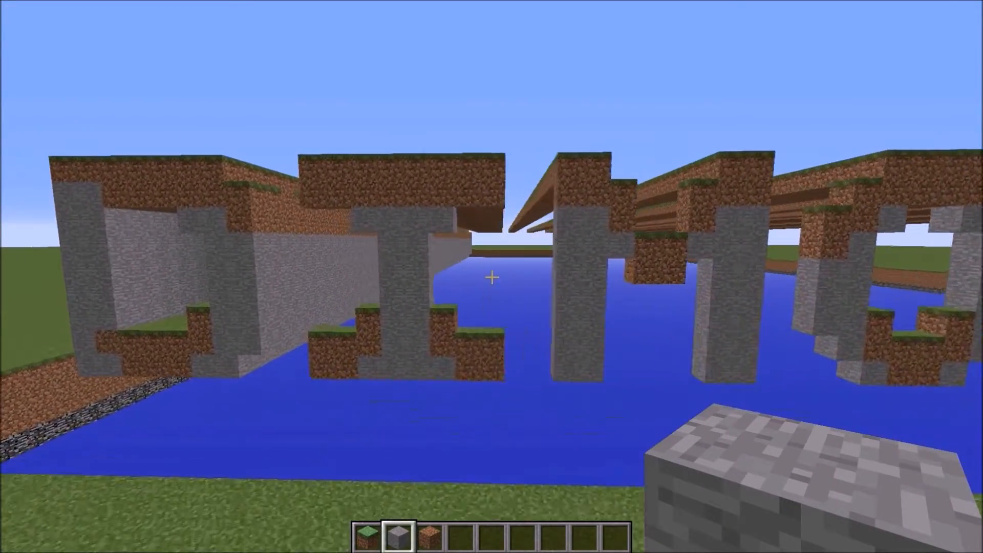
key("d")
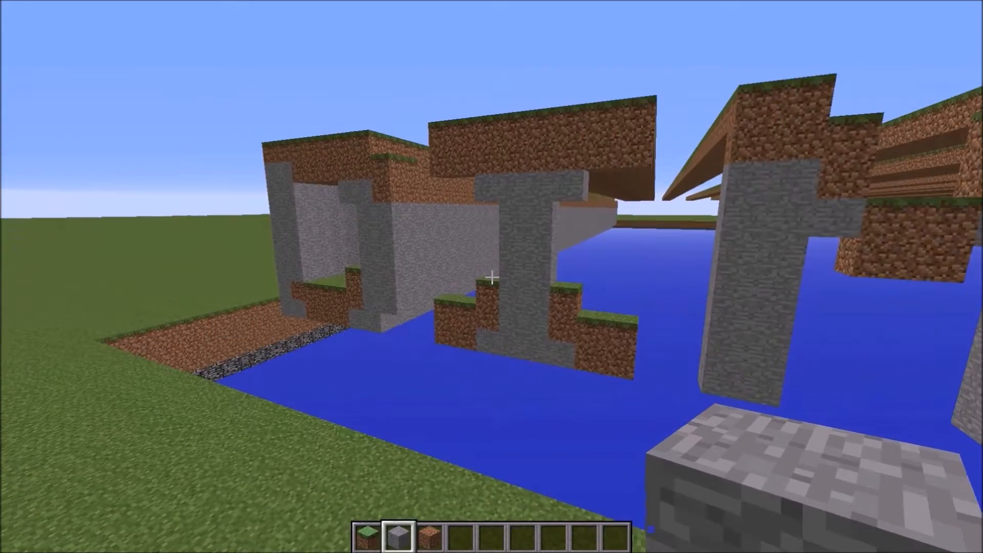
key("space")
key("s")
key("a")
key("s")
key("a")
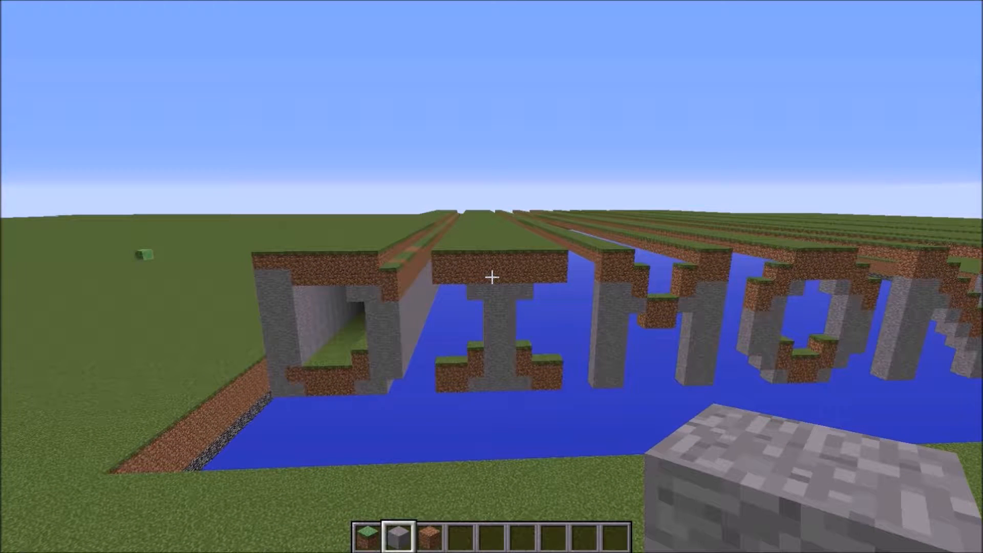
- Review the results of the earlier fill commands in the chat history and return to the game
key("t")
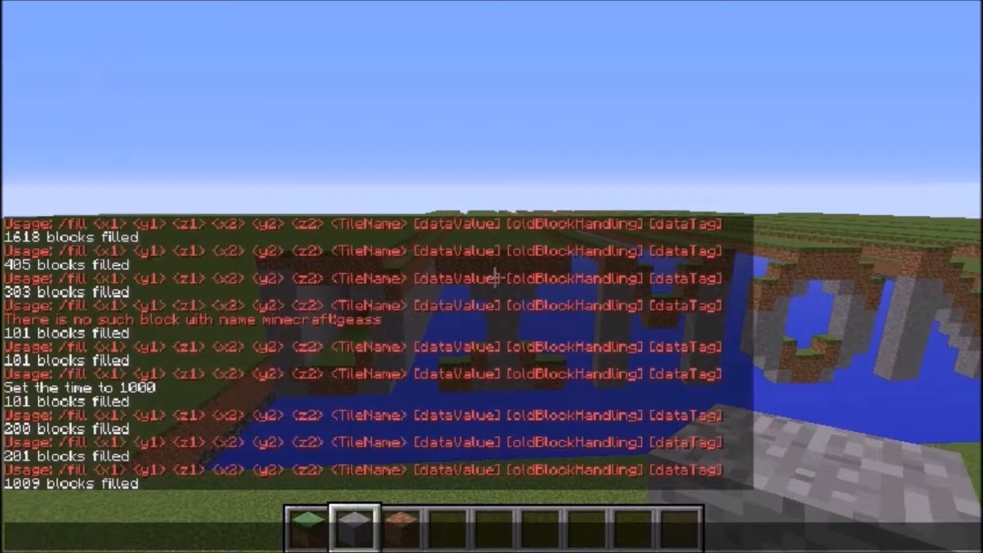
key("F11")
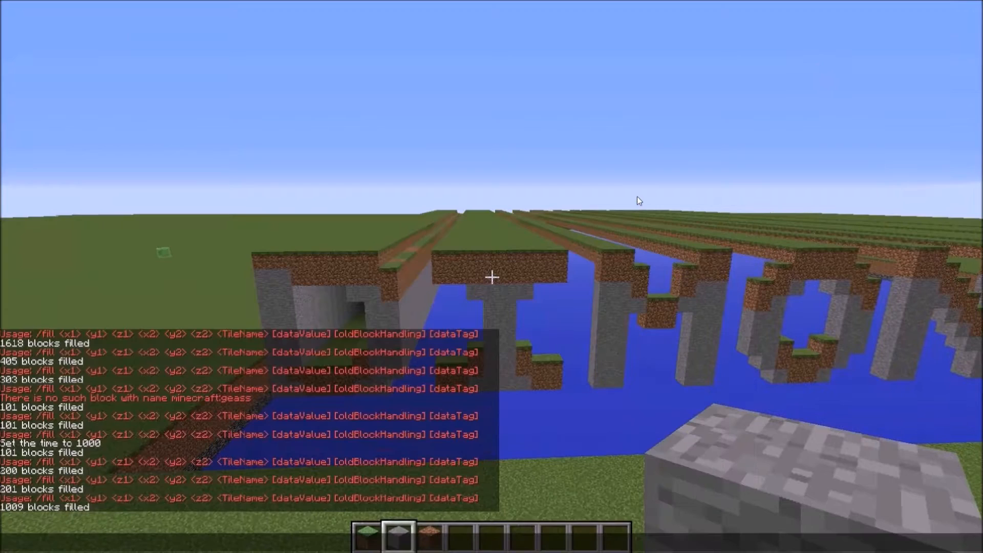
key("Escape")
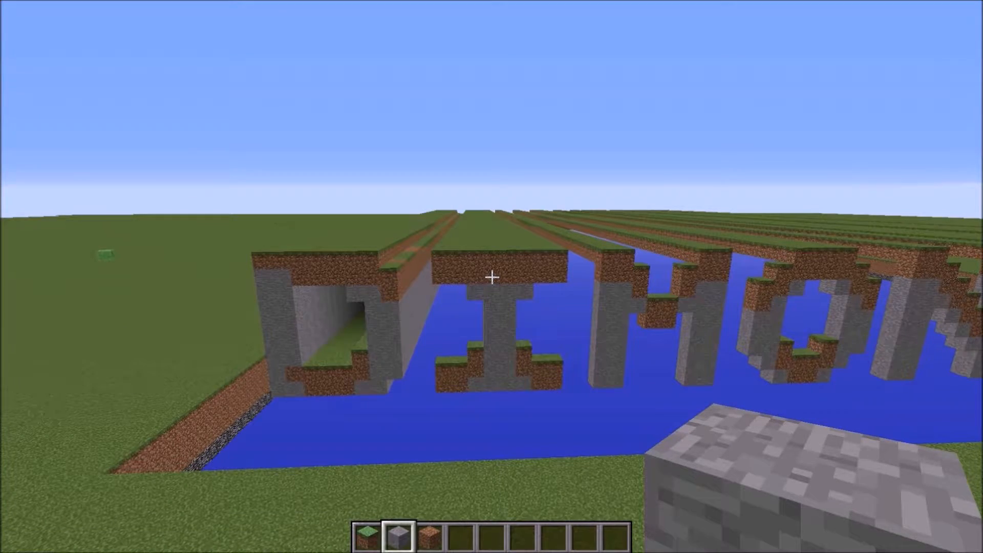
- Fly over and around the extruded letters to examine their grass tops, sides and length across the water
key("w")
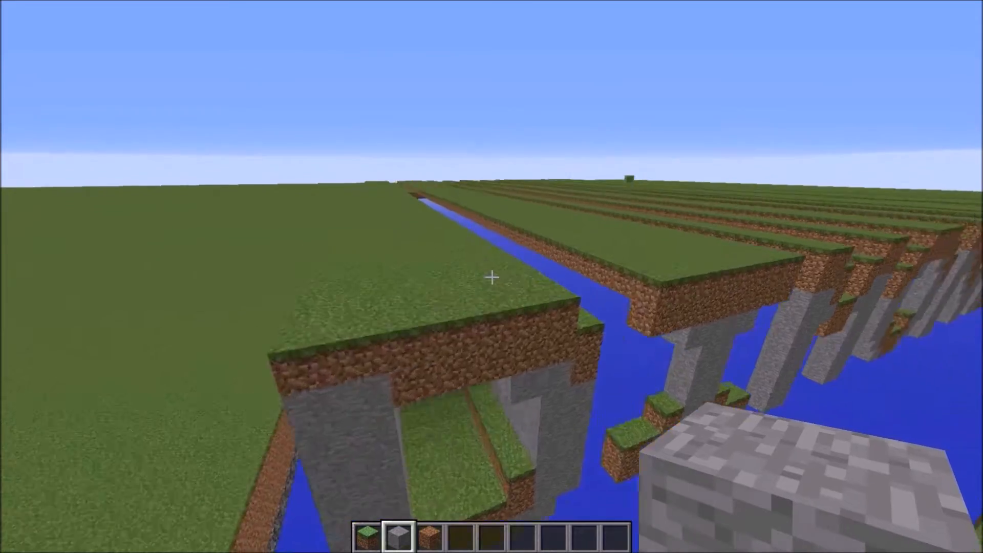
key("w")
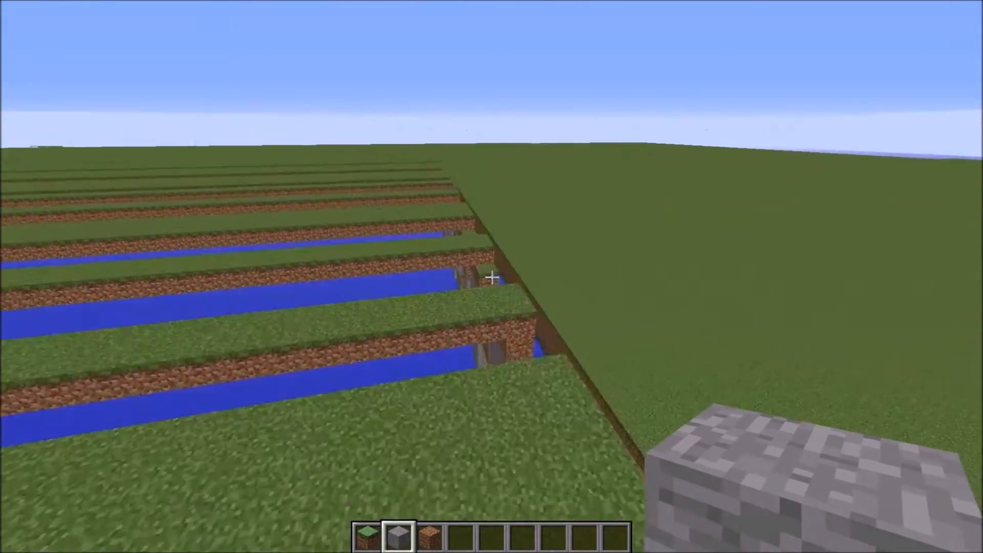
key("a")
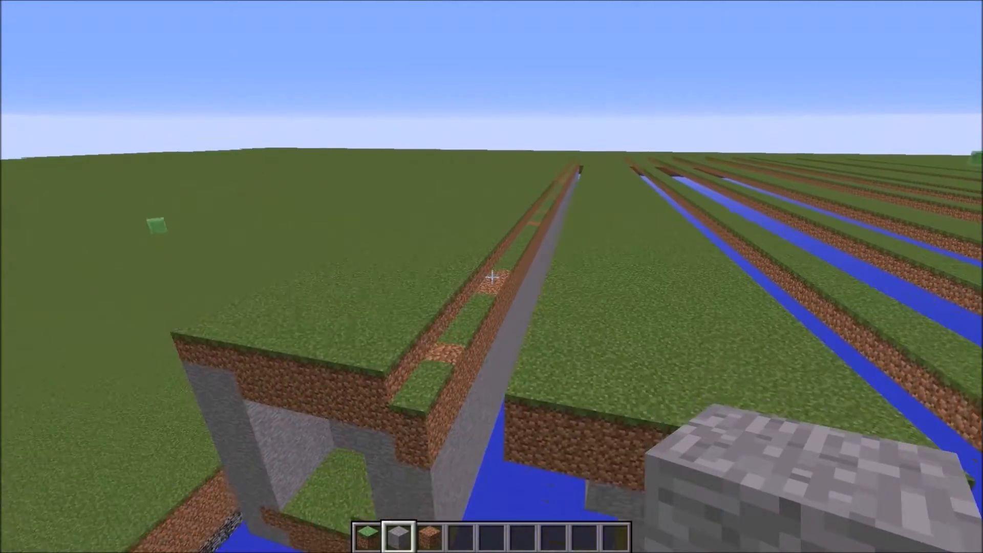
key("s")
key("shift")
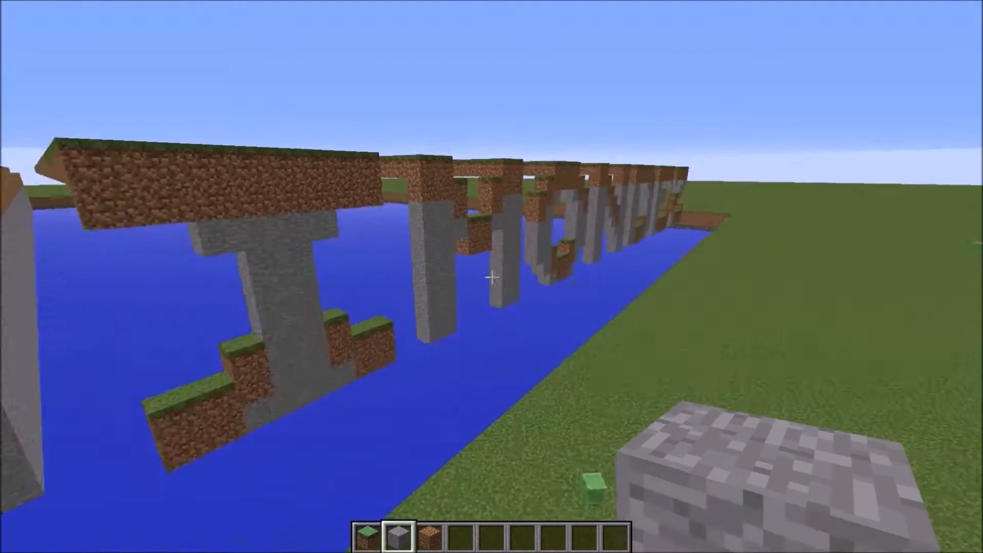
key("d")
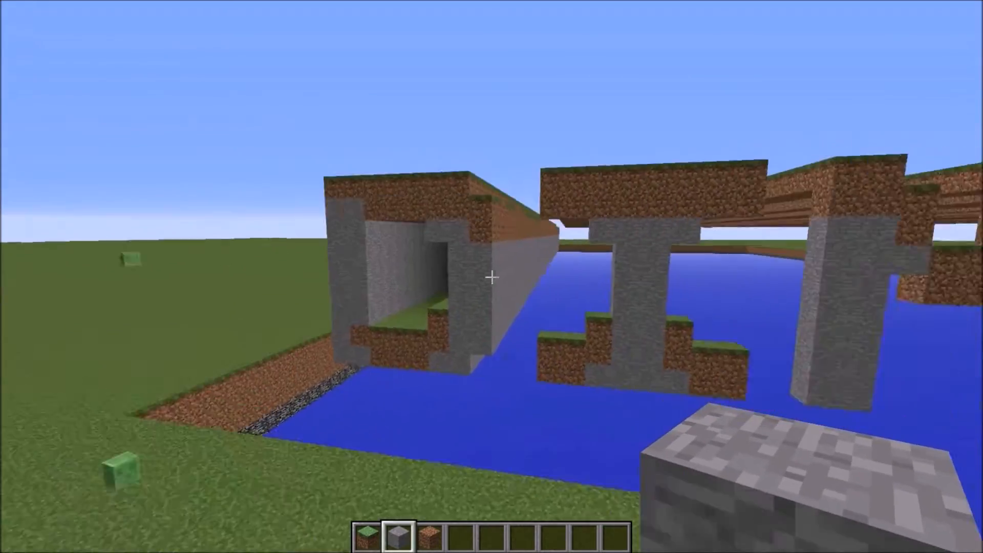
key("w")
key("space")
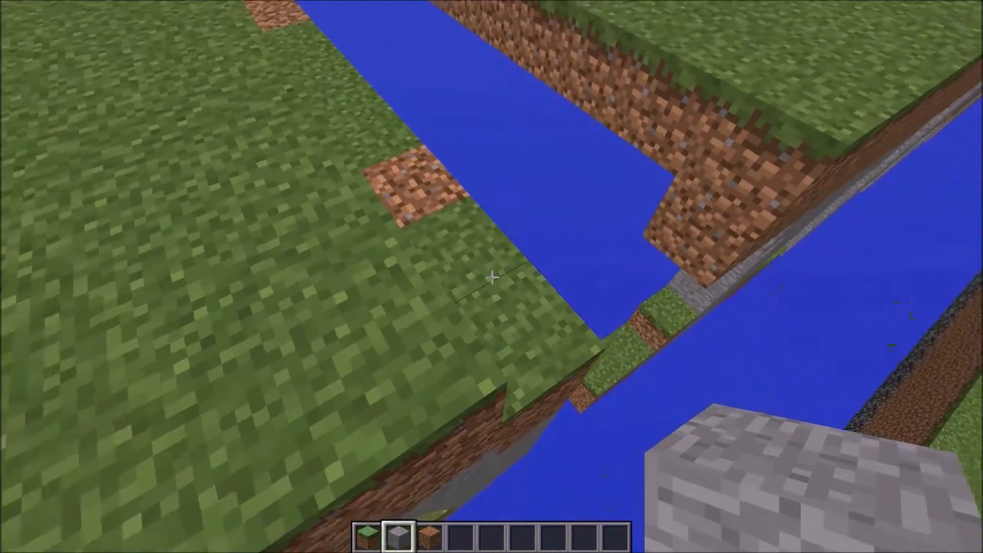
key("w")
key("w")
key("s")
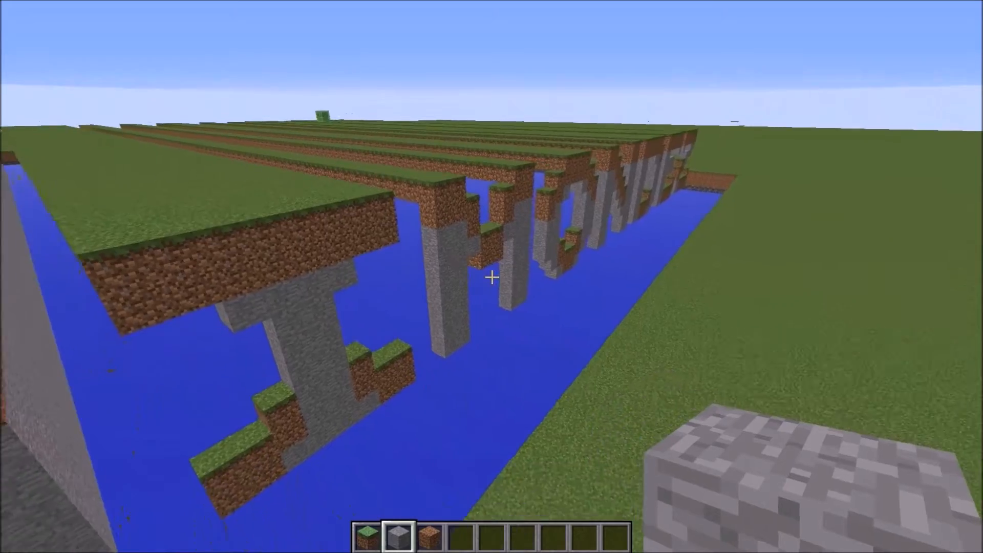
key("s")
key("w")
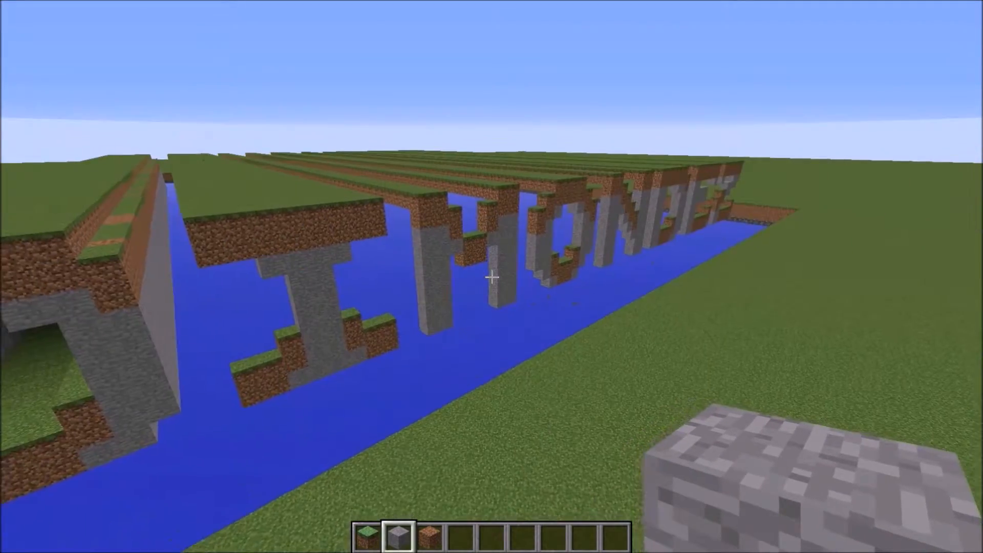
key("s")
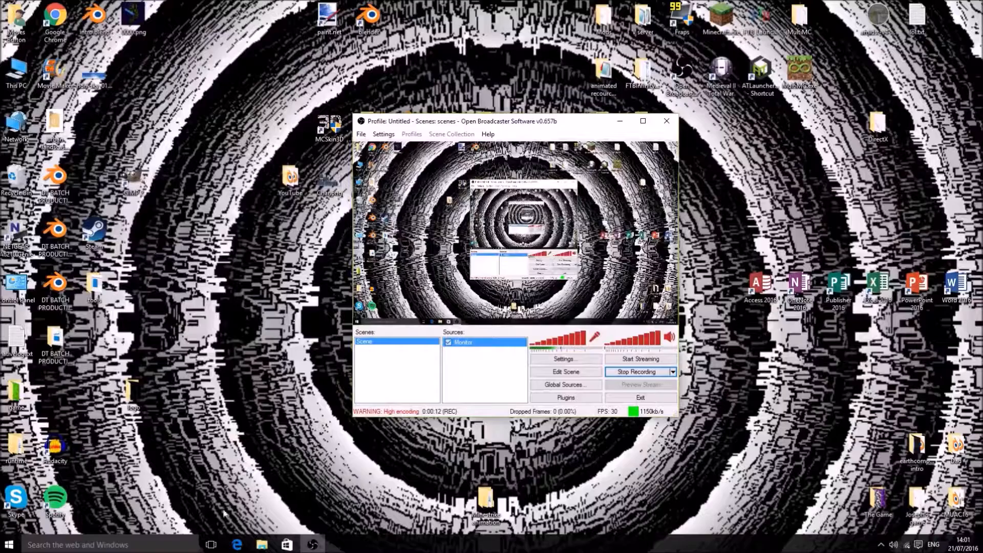
- Switch to Mineways, restore its window to a smaller size and move the Mineways and OBS windows apart
left_click(155, 551)
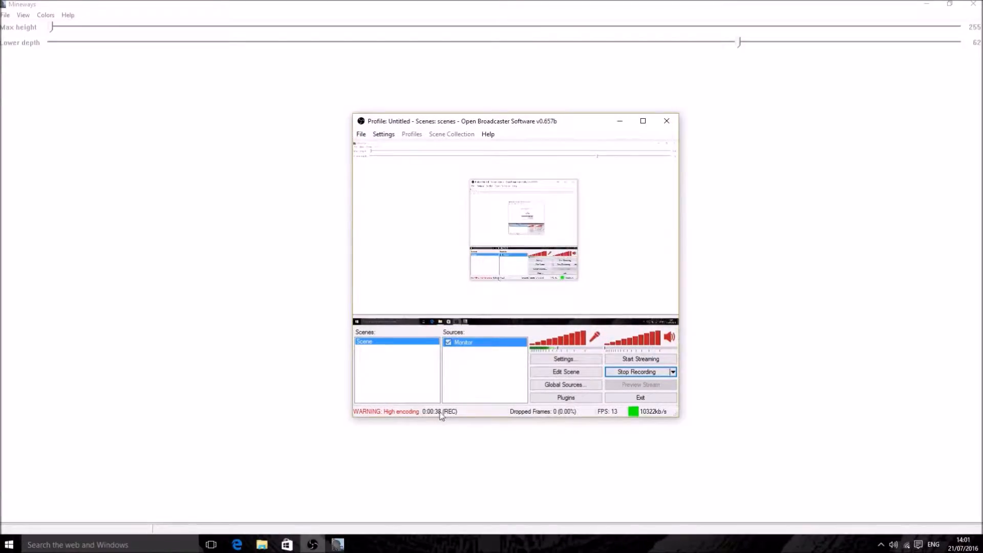
left_click_drag(490, 127, 665, 208)
left_click(948, 5)
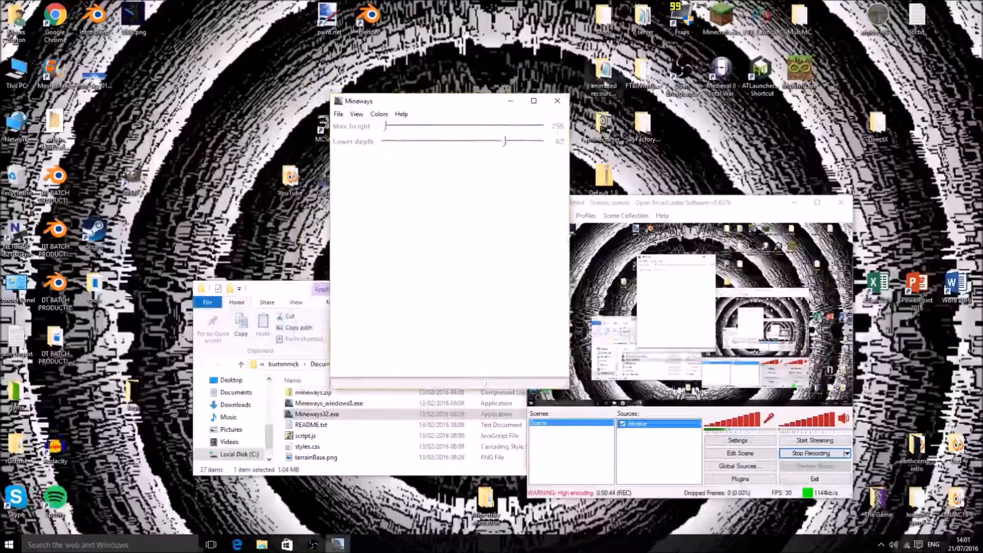
left_click_drag(475, 110, 398, 111)
left_click_drag(699, 202, 867, 221)
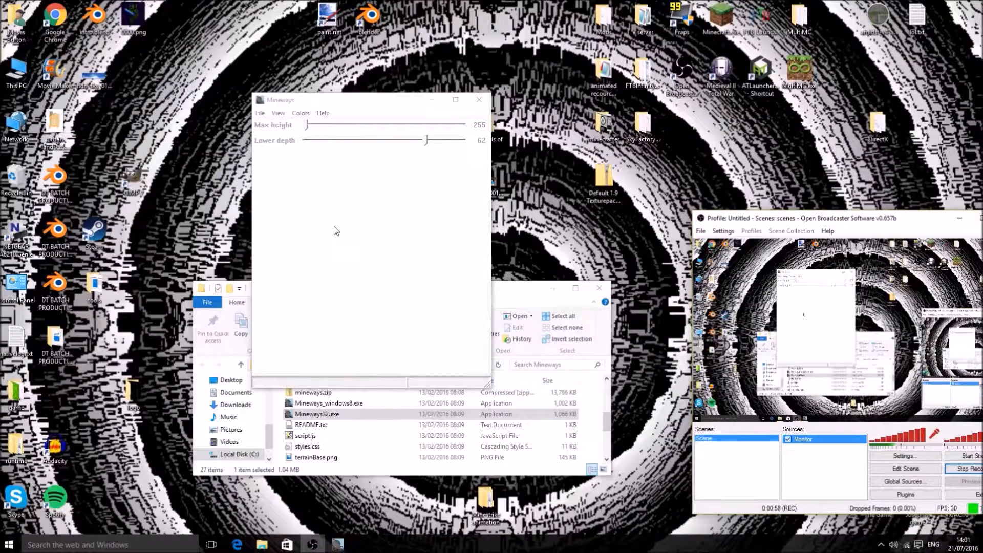
- Open the Minecraft world "intro 3" in Mineways
left_click(262, 114)
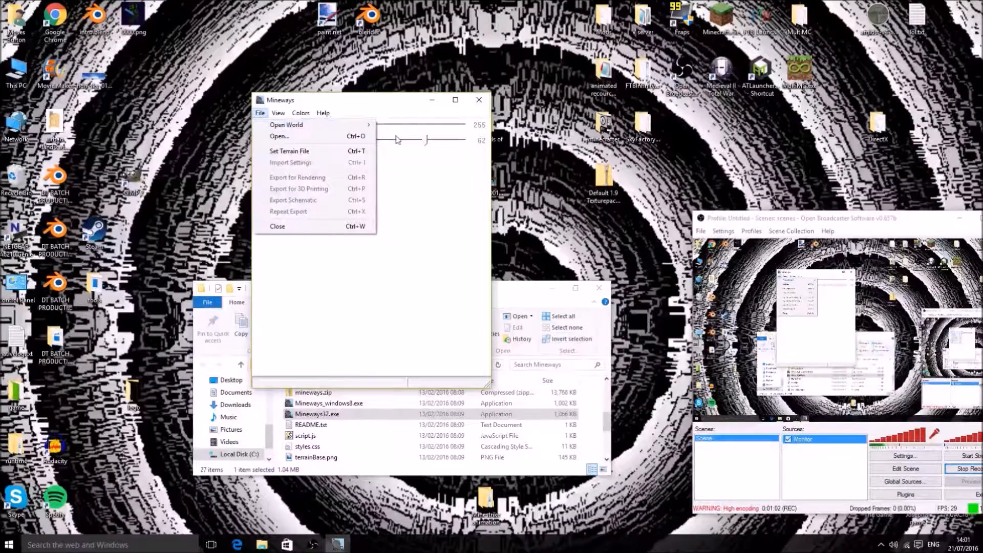
mouse_move(318, 129)
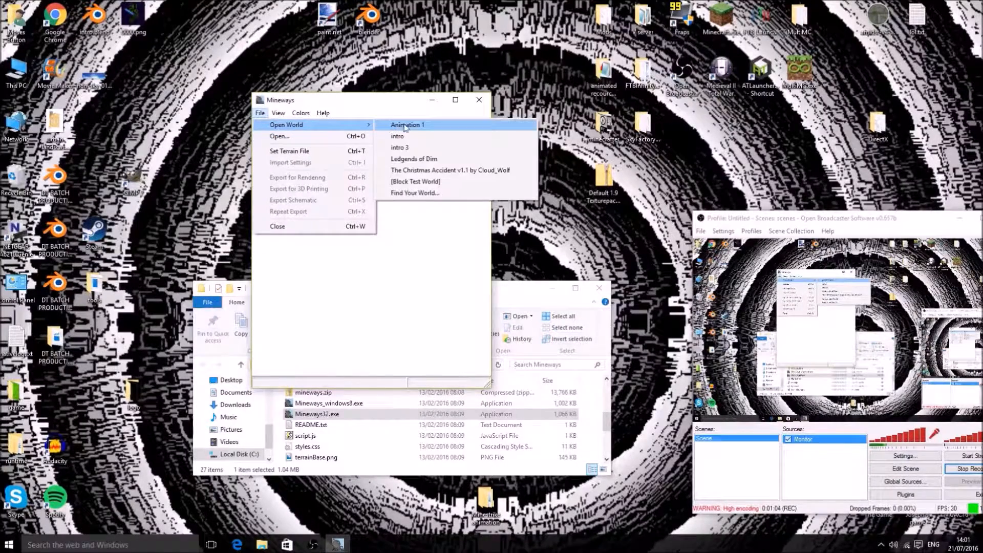
left_click(404, 149)
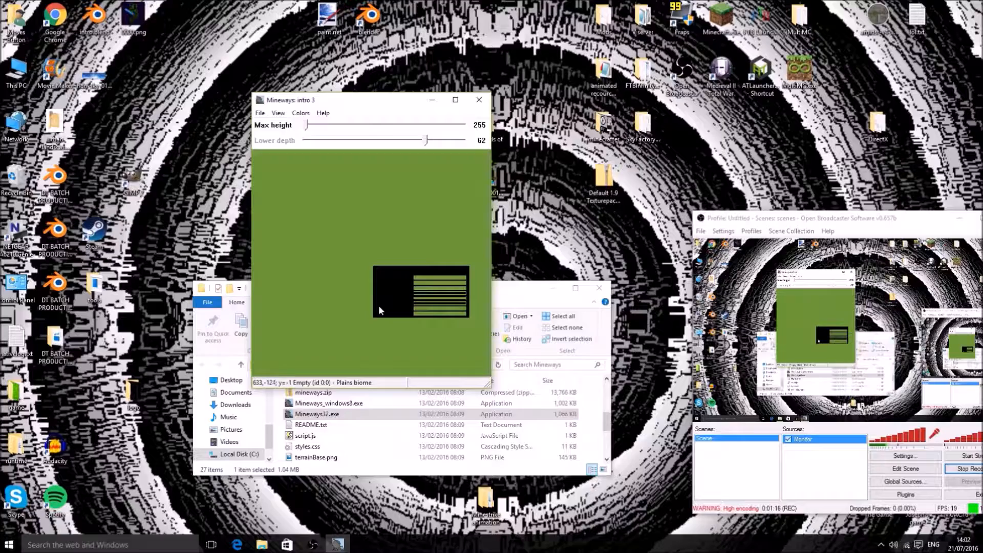
- Examine the world map around the pit to locate the front ends of the grass letters
scroll(441, 312, "up", 2)
scroll(464, 315, "down", 2)
left_click_drag(401, 253, 335, 225)
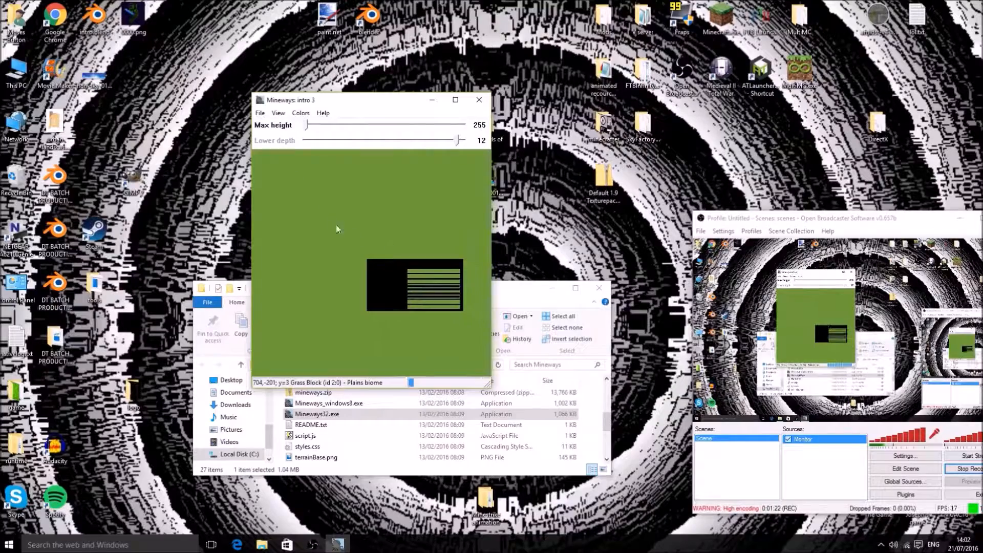
left_click_drag(430, 306, 355, 242)
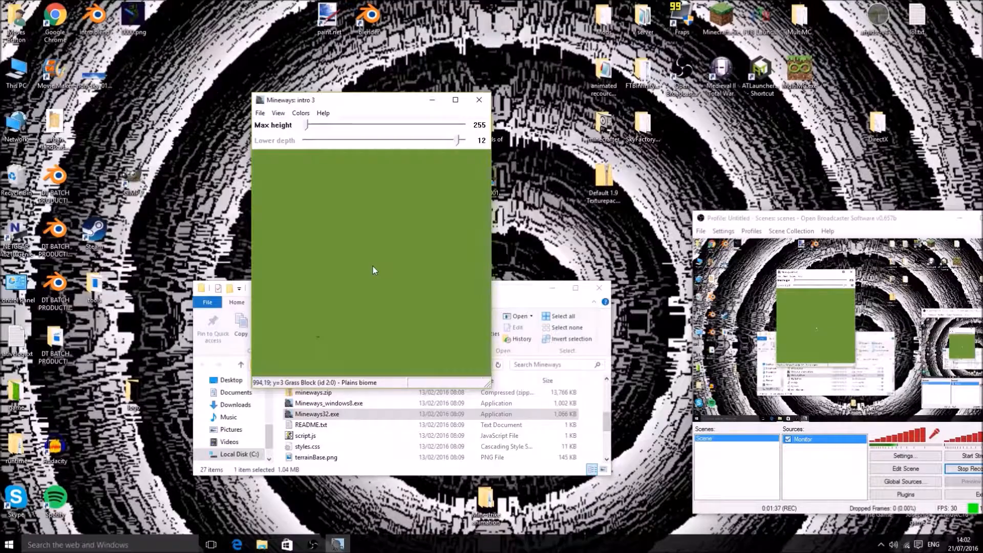
scroll(374, 269, "down", 2)
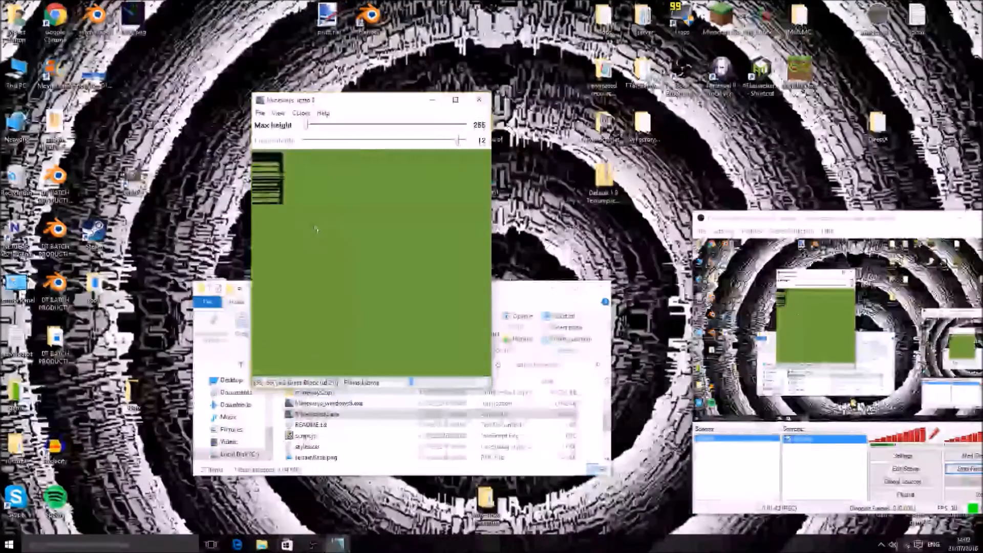
scroll(324, 230, "up", 1)
scroll(333, 230, "up", 1)
left_click_drag(338, 233, 395, 295)
scroll(342, 243, "up", 2)
left_click_drag(340, 241, 386, 349)
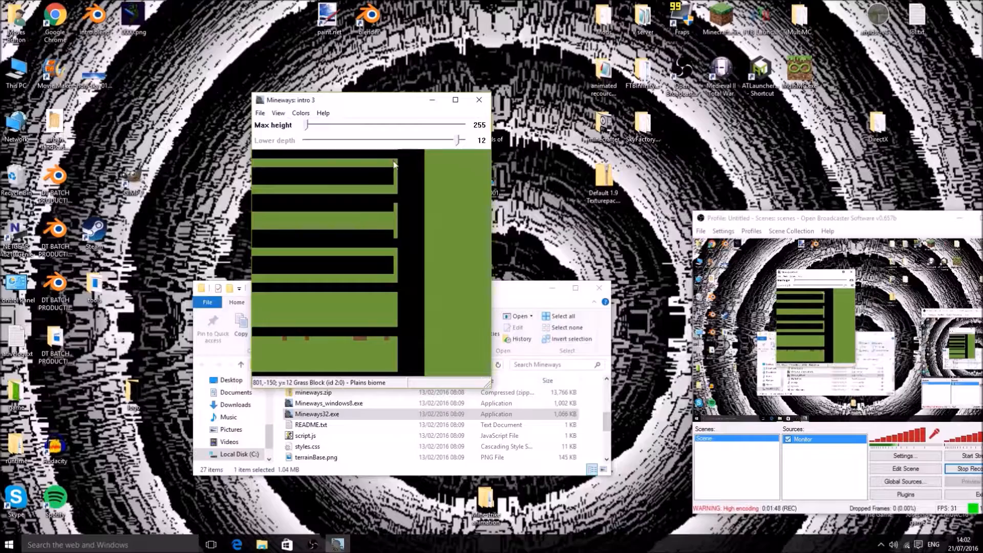
left_click_drag(395, 164, 396, 194)
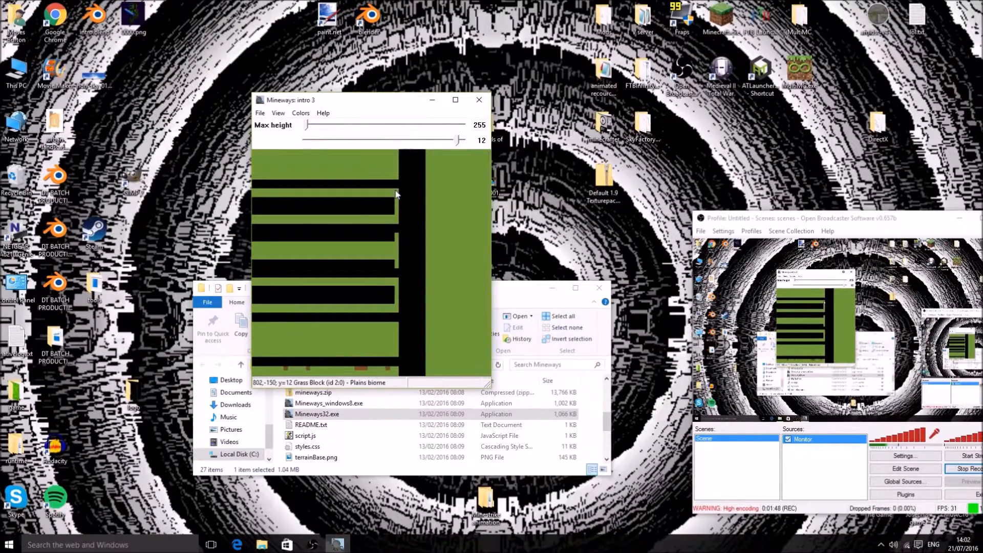
scroll(396, 210, "down", 2)
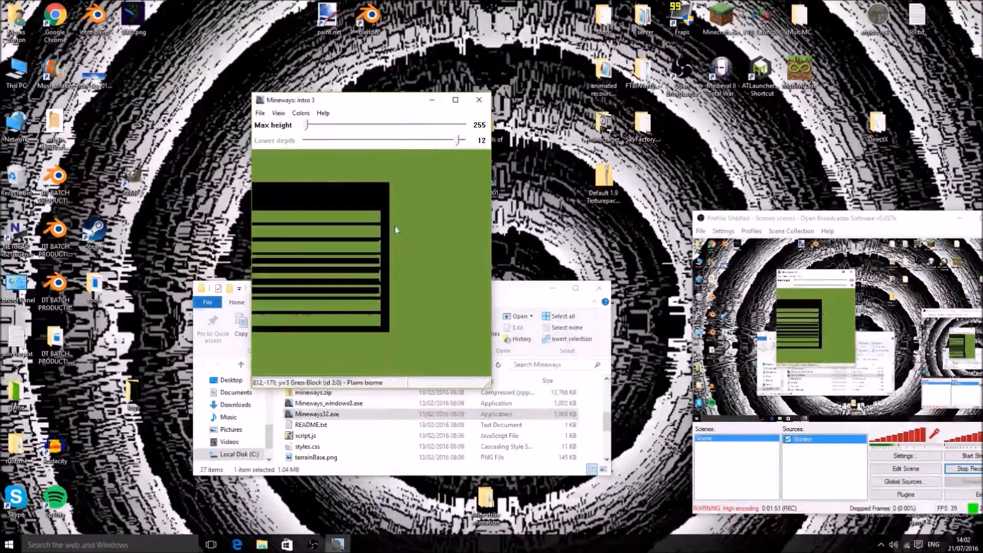
- Select the one-block-wide strip along the letters' front ends, with lower depth 0 and max height 238
left_click(261, 114)
left_click(261, 114)
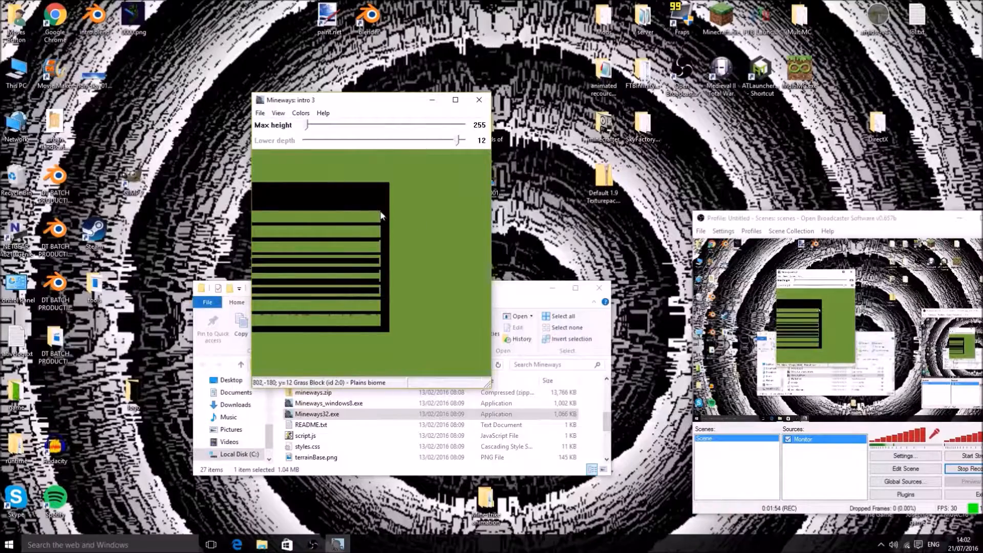
right_click_drag(379, 211, 381, 332)
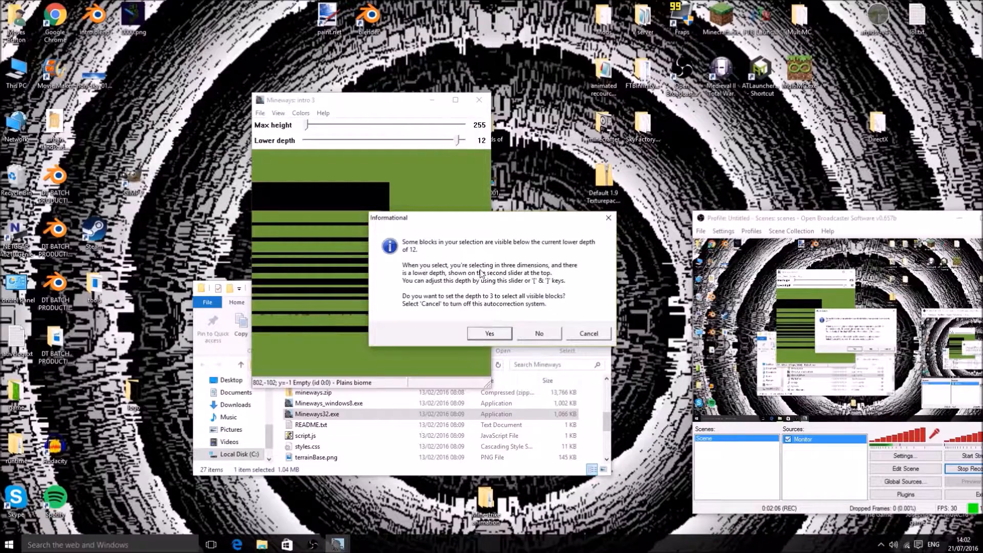
left_click(490, 333)
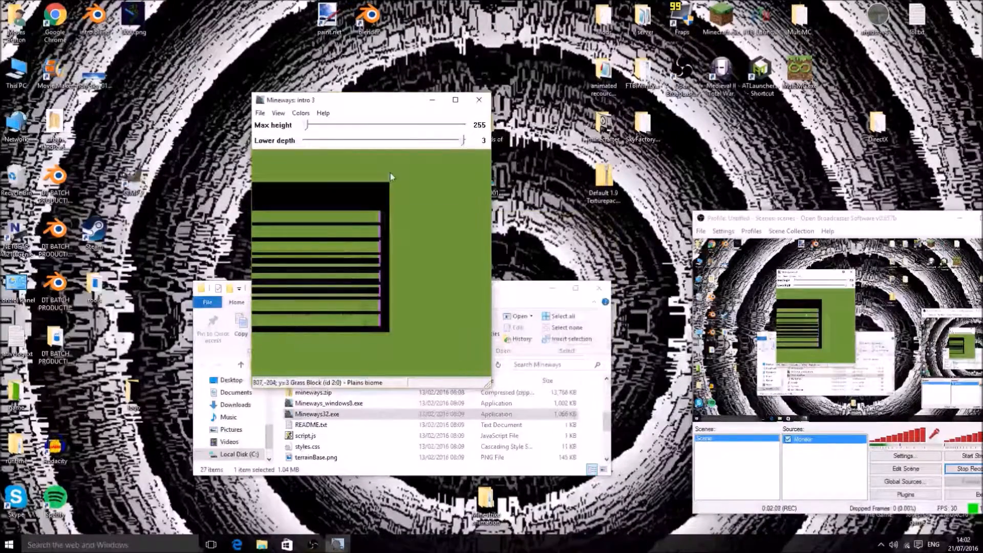
left_click_drag(463, 145, 473, 145)
left_click_drag(305, 124, 317, 125)
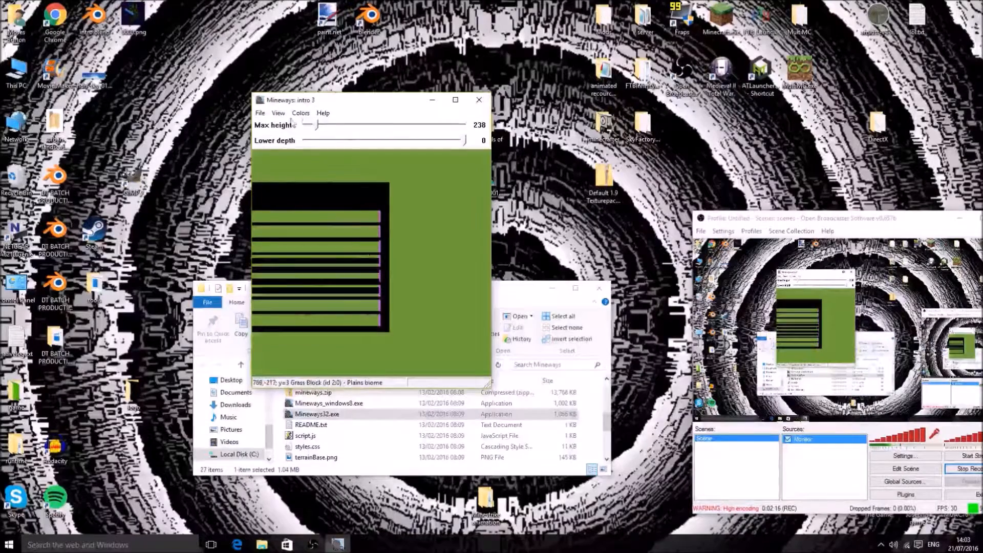
left_click(259, 113)
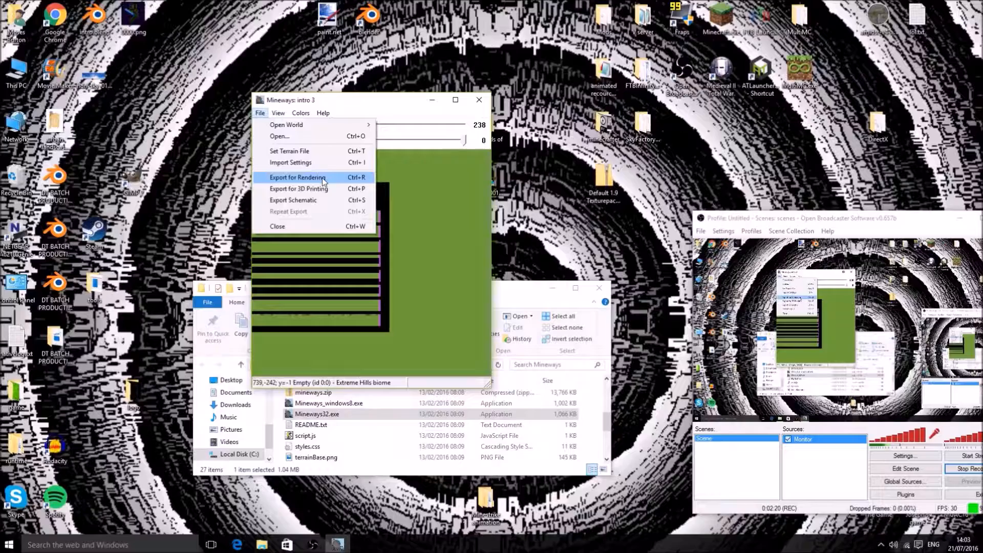
left_click(330, 199)
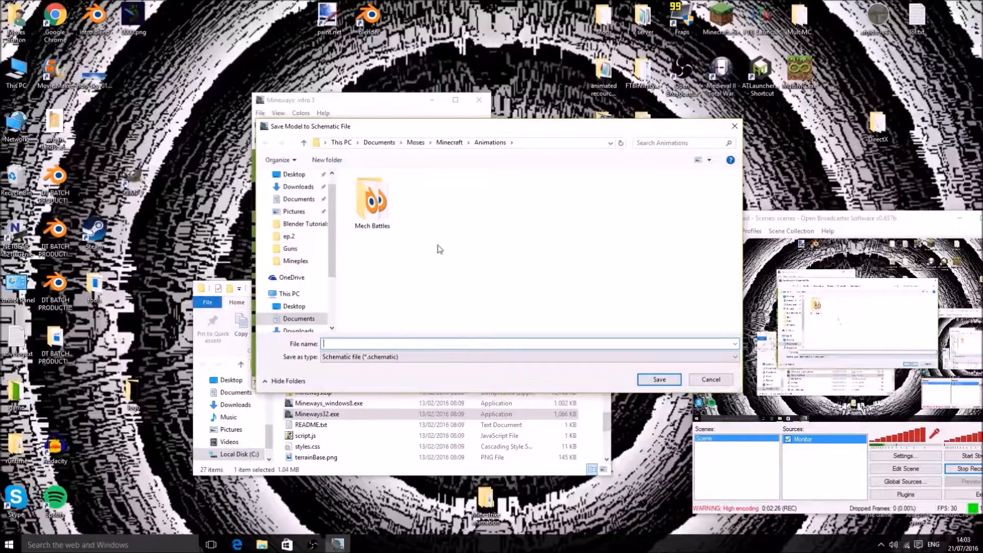
left_click(710, 381)
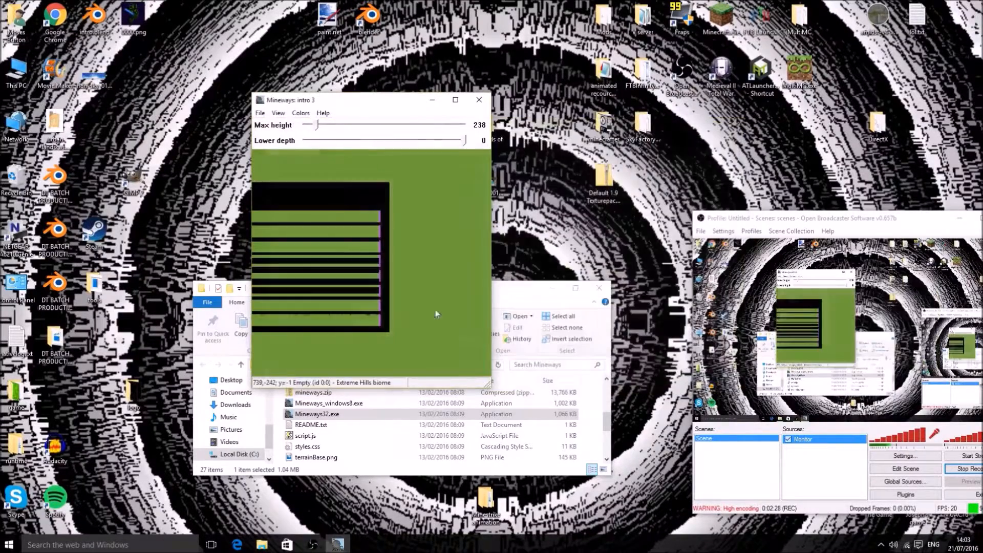
- Start exporting the selection for 3D printing with Wavefront OBJ, relative (*.obj) as the file type
left_click(262, 114)
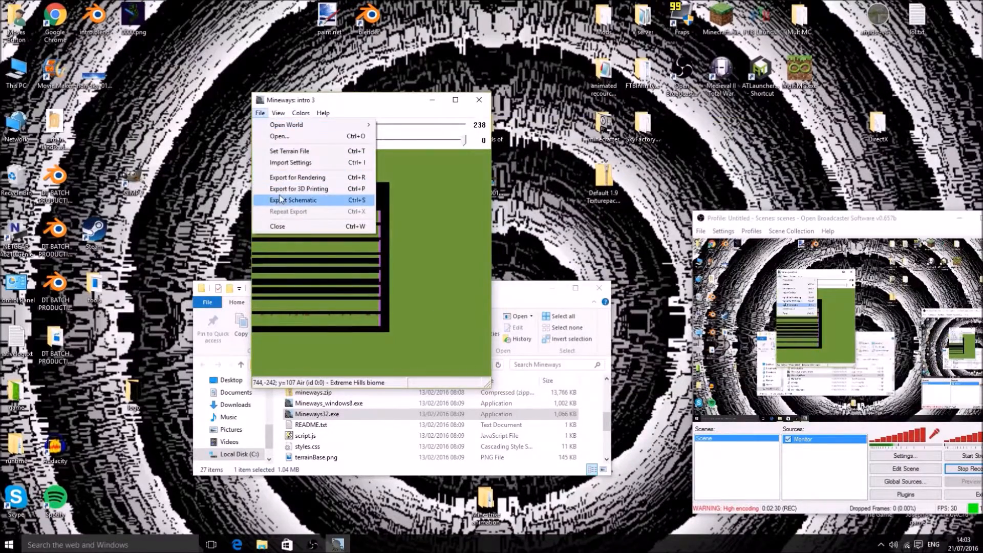
left_click(297, 189)
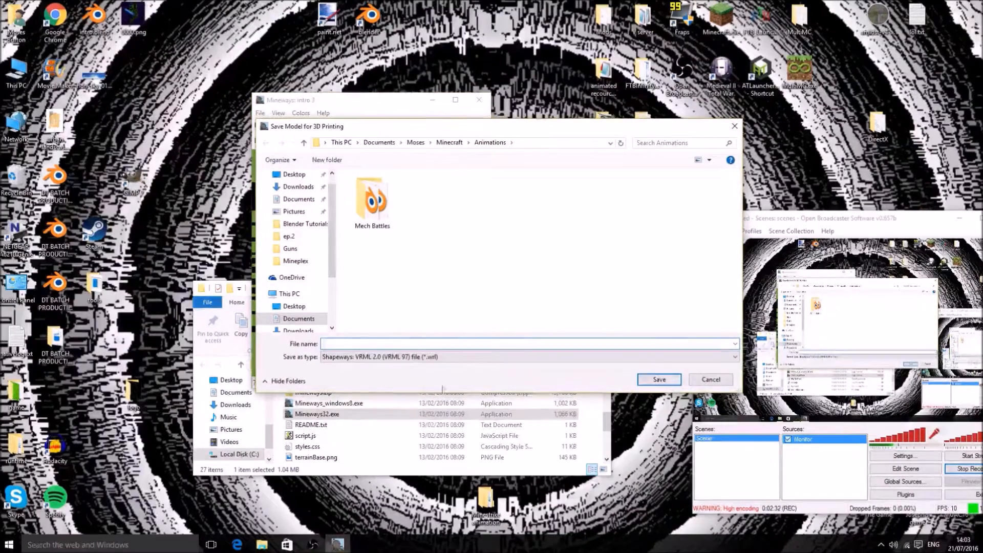
left_click(441, 358)
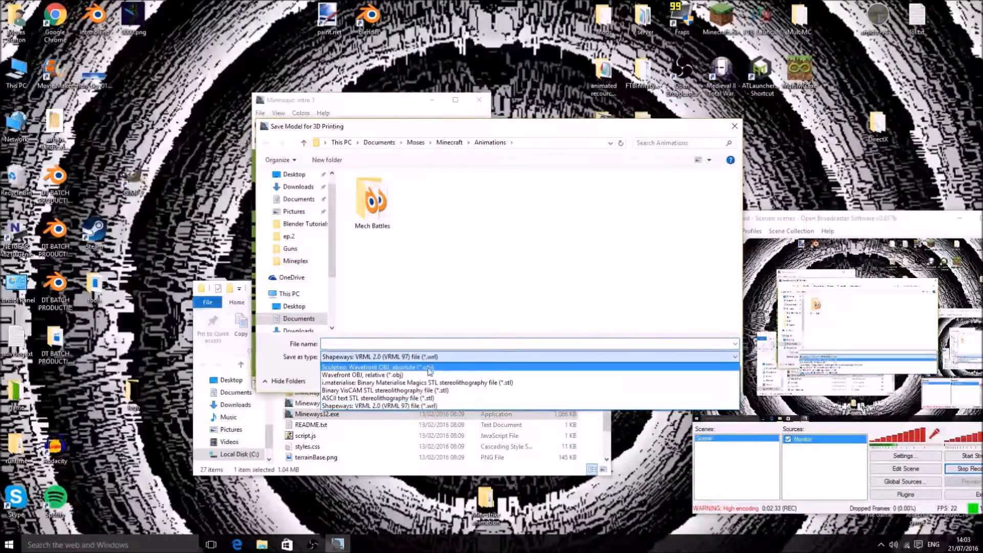
left_click(383, 376)
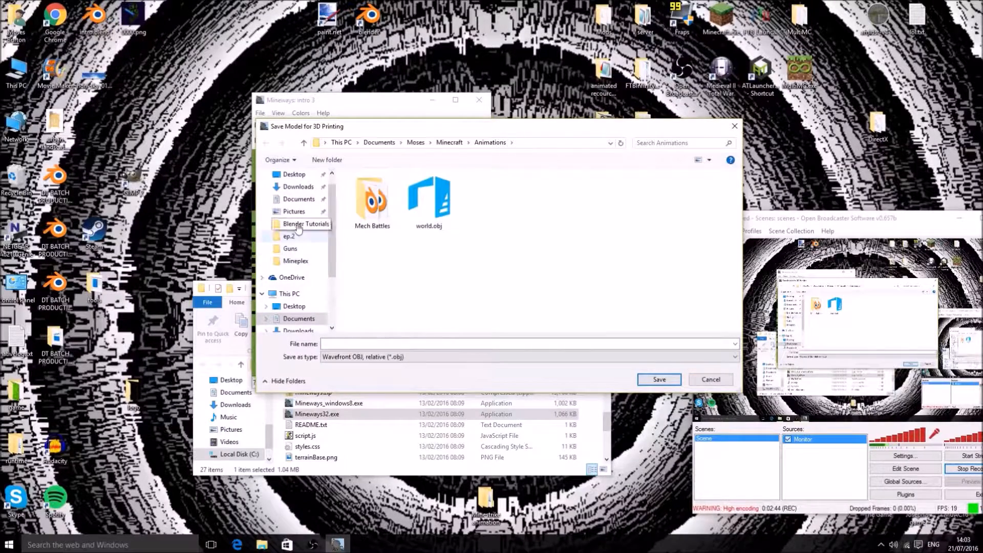
- Save the model as logo in the new intro folder inside the personal Documents subfolder
left_click(298, 198)
double_click(378, 225)
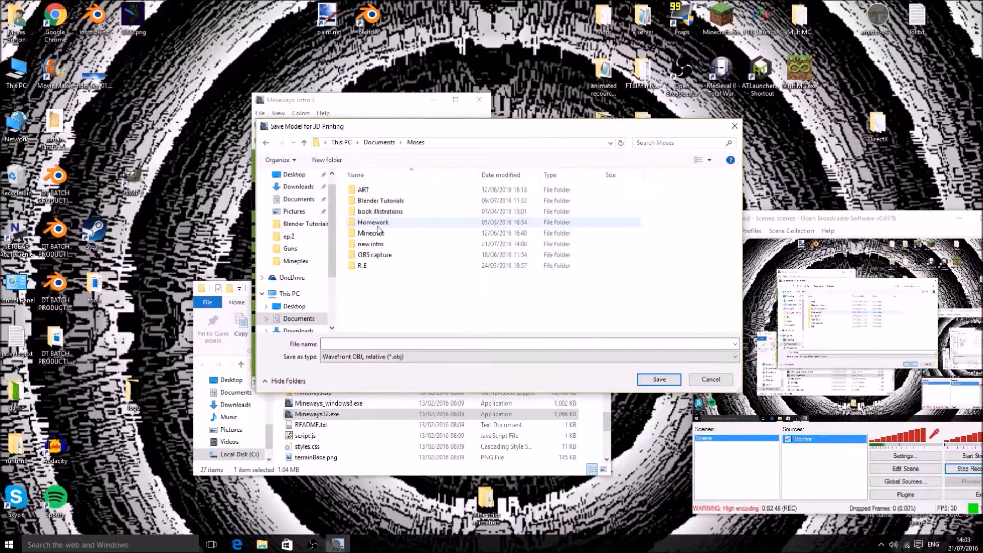
double_click(377, 246)
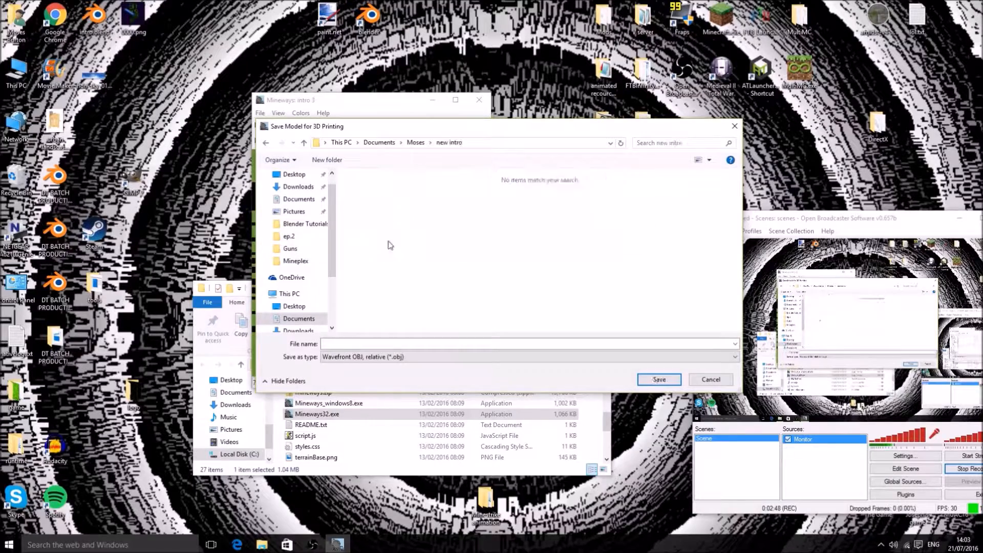
left_click(389, 343)
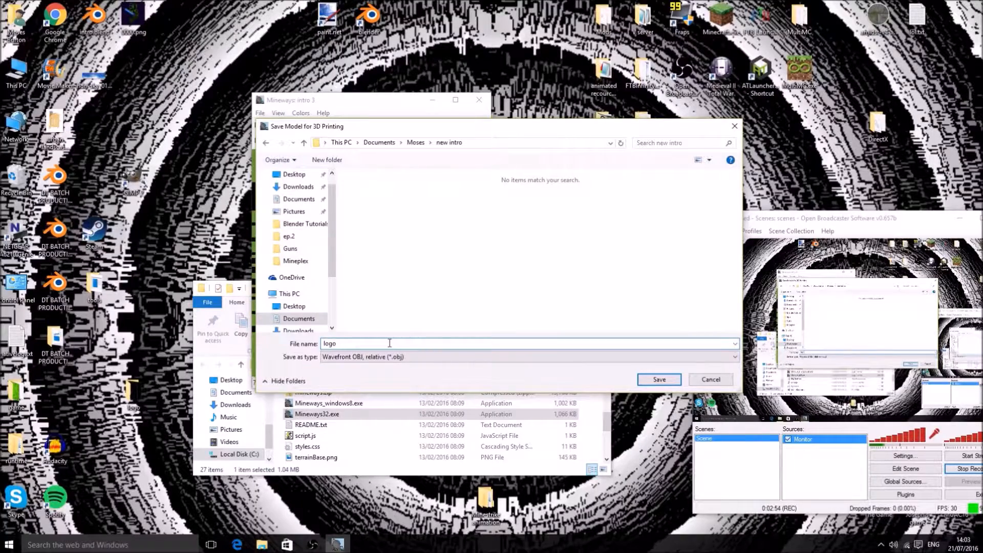
type("logo")
key("Return")
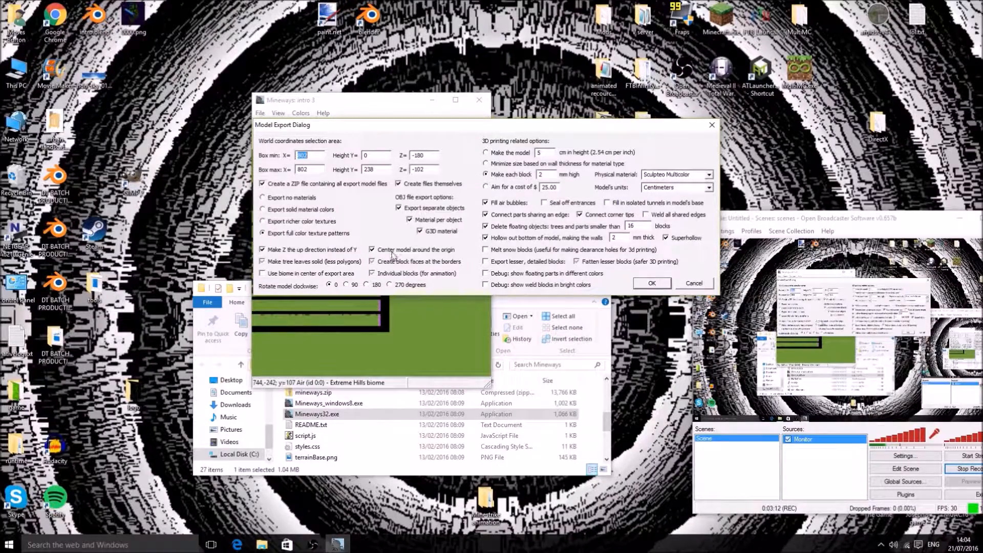
- Run the export with the existing model options and keep print statistics displayed for each export this session
left_click(652, 283)
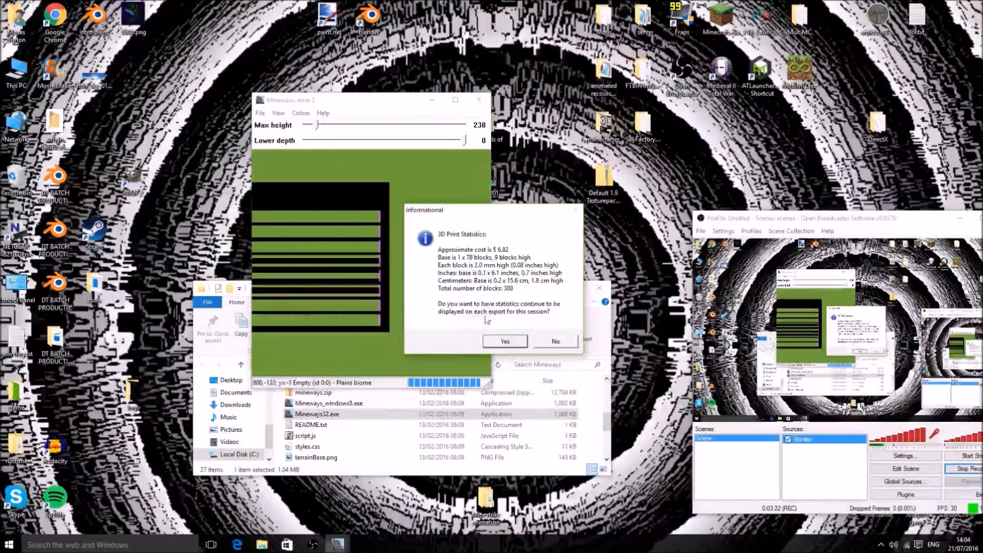
left_click(505, 342)
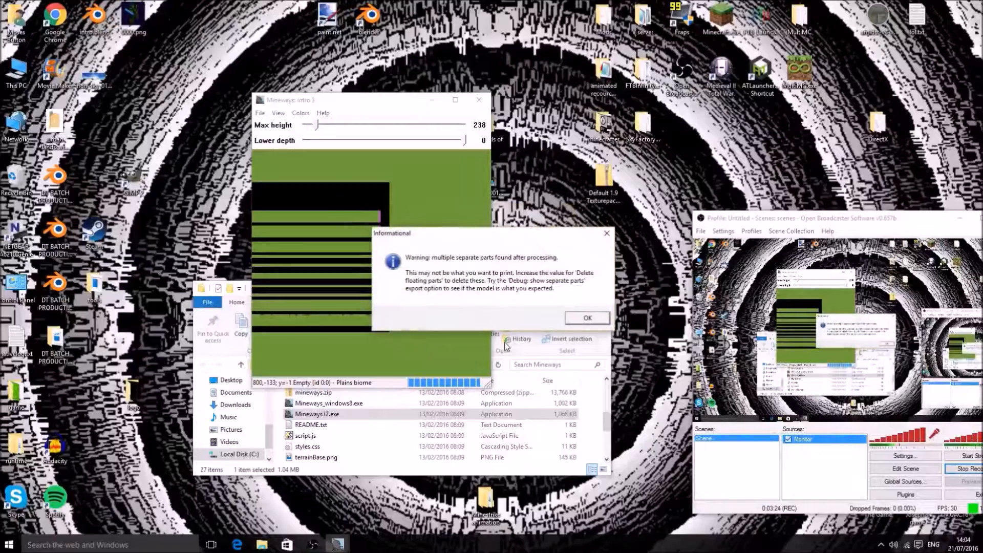
left_click(588, 319)
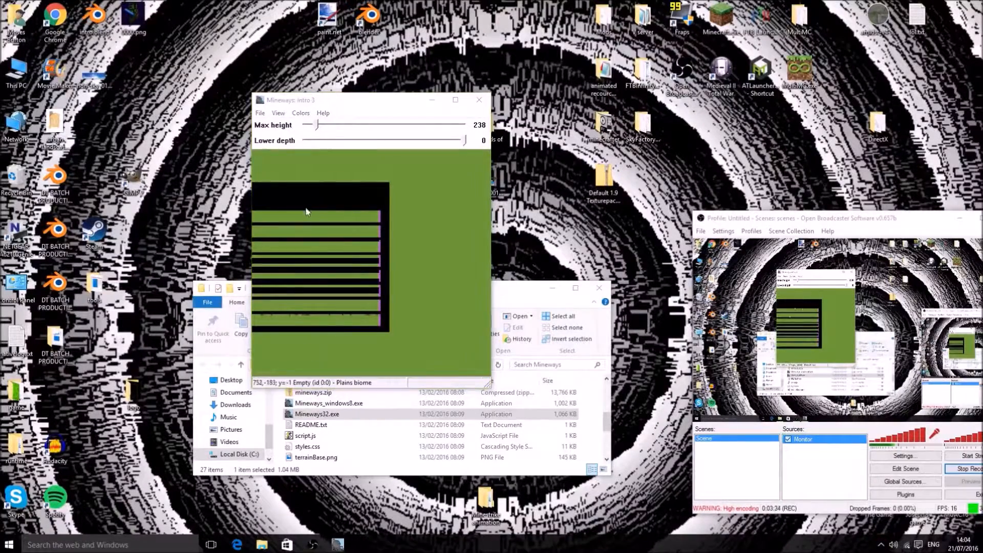
- Check the new intro folder in File Explorer for the exported logo files and close the folder window
left_click(248, 289)
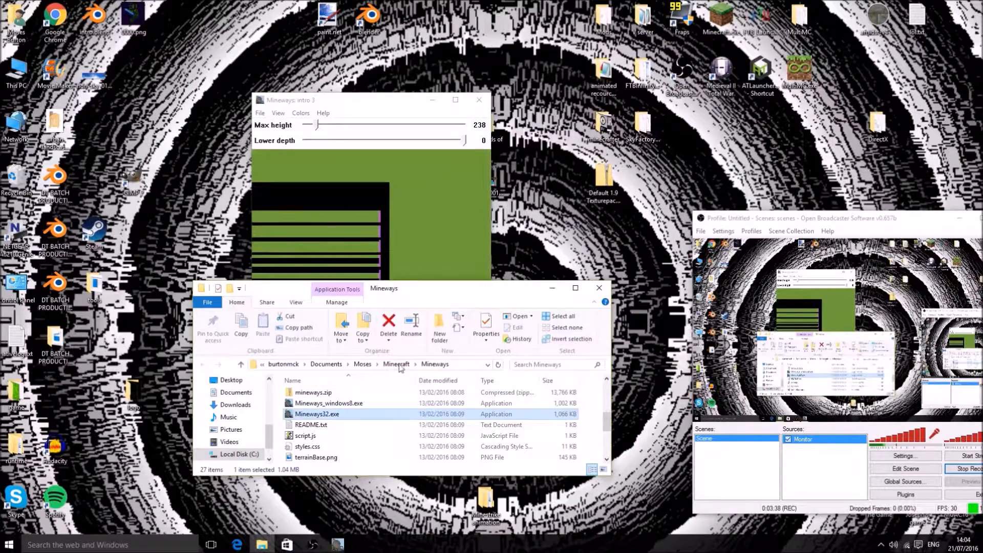
left_click(362, 364)
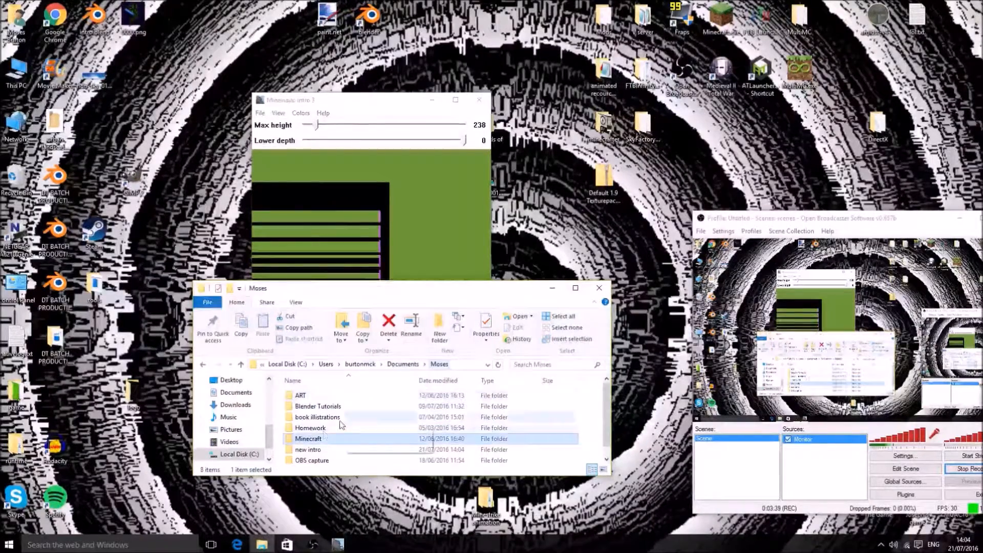
double_click(314, 452)
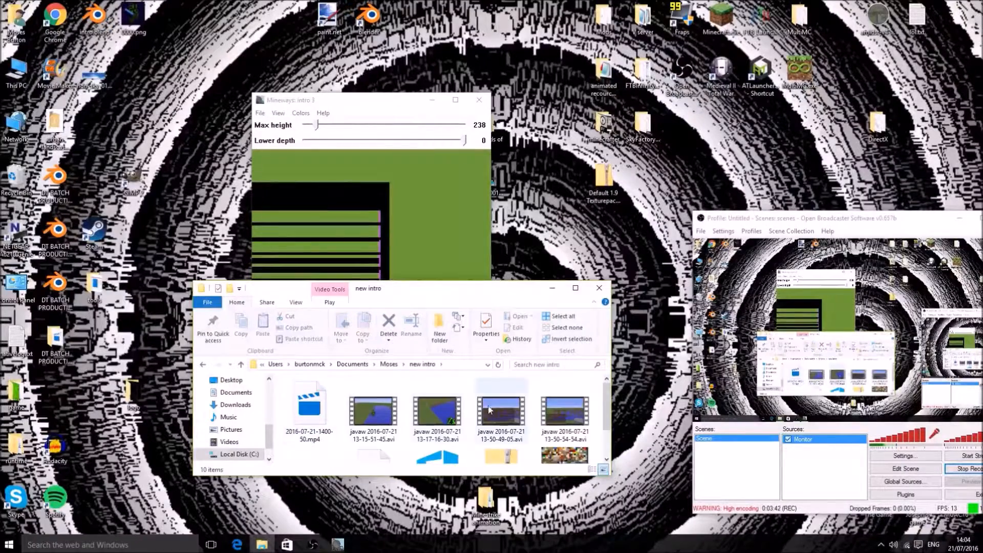
scroll(493, 412, "down", 2)
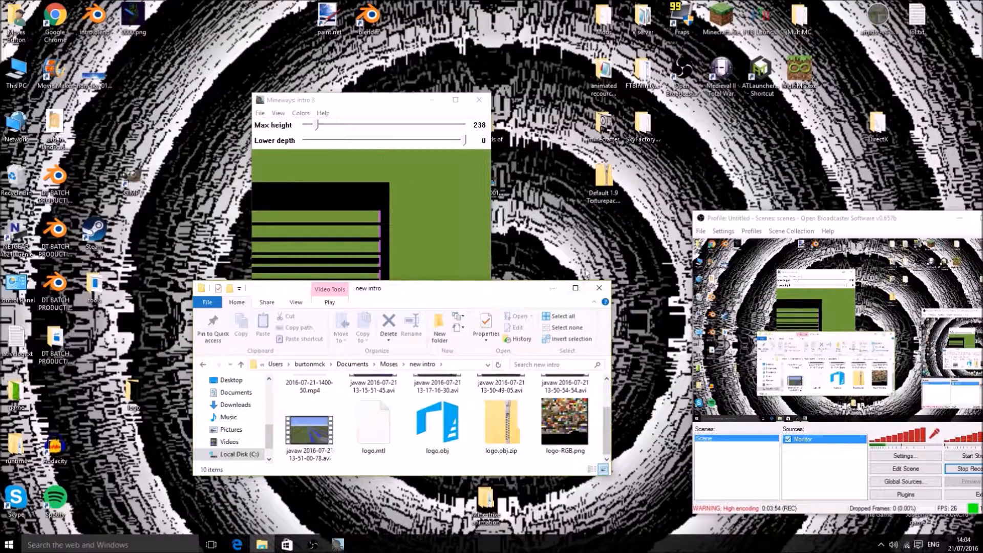
left_click(599, 288)
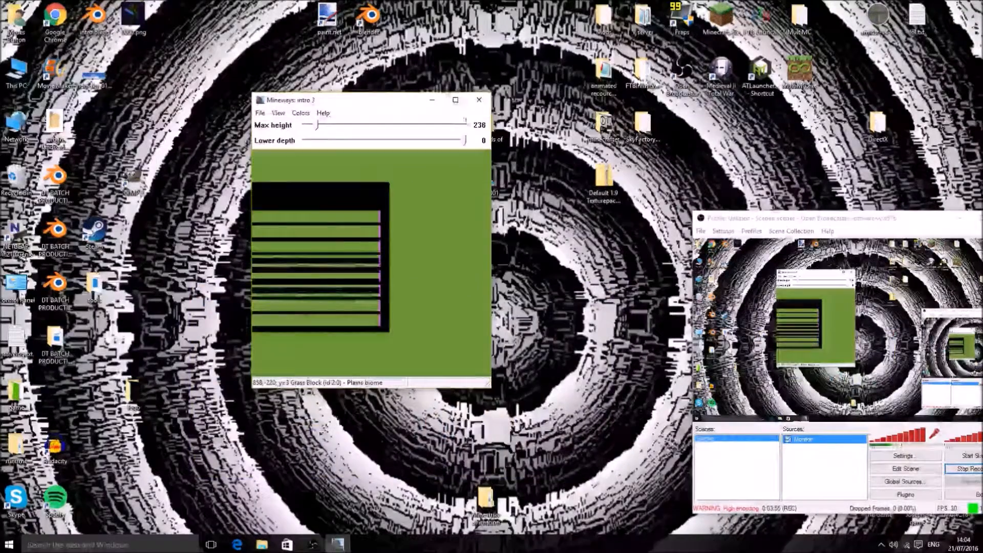
- Close the Mineways map window and stop the running OBS recording
left_click(479, 100)
left_click_drag(769, 221, 491, 183)
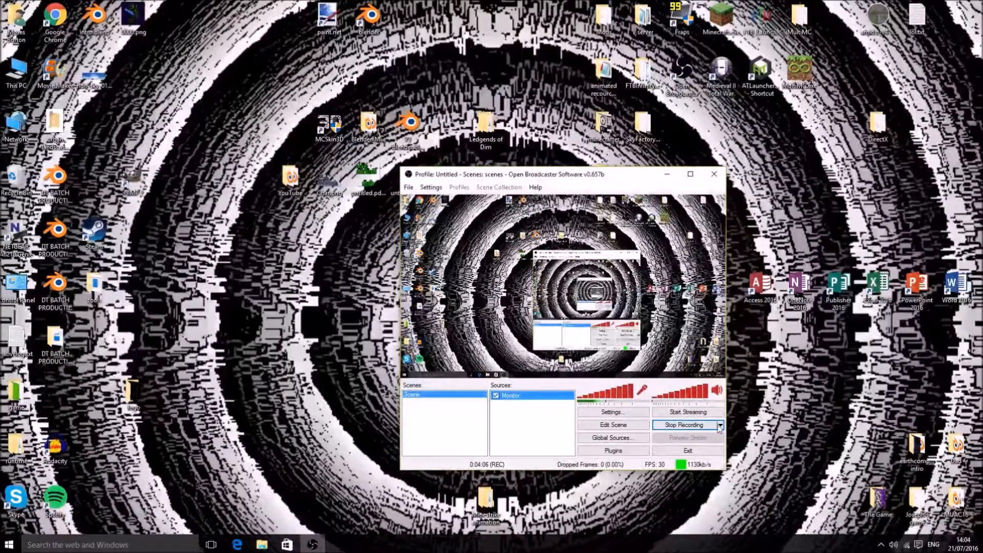
left_click(677, 429)
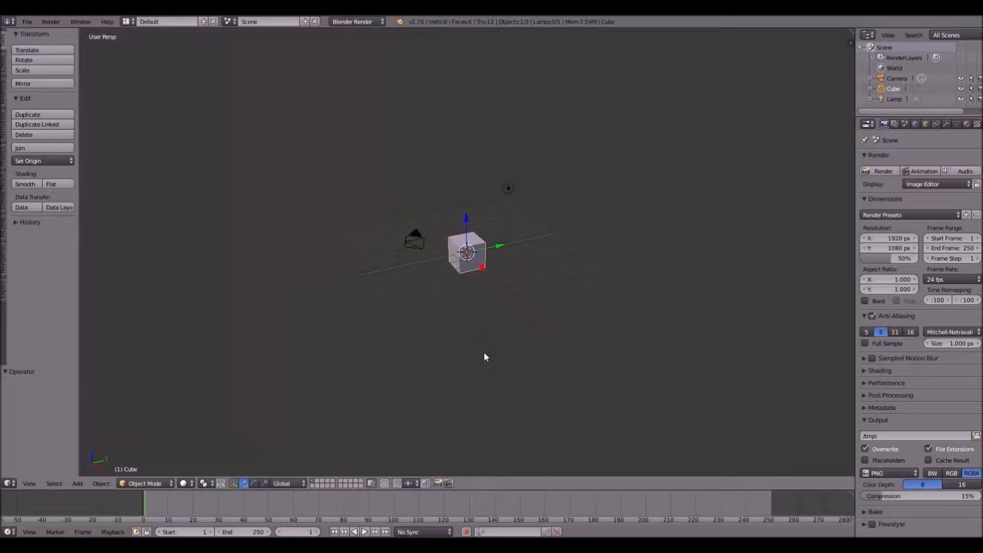
- Delete the default cube, lamp and camera to leave the Blender scene empty
scroll(491, 340, "up", 4)
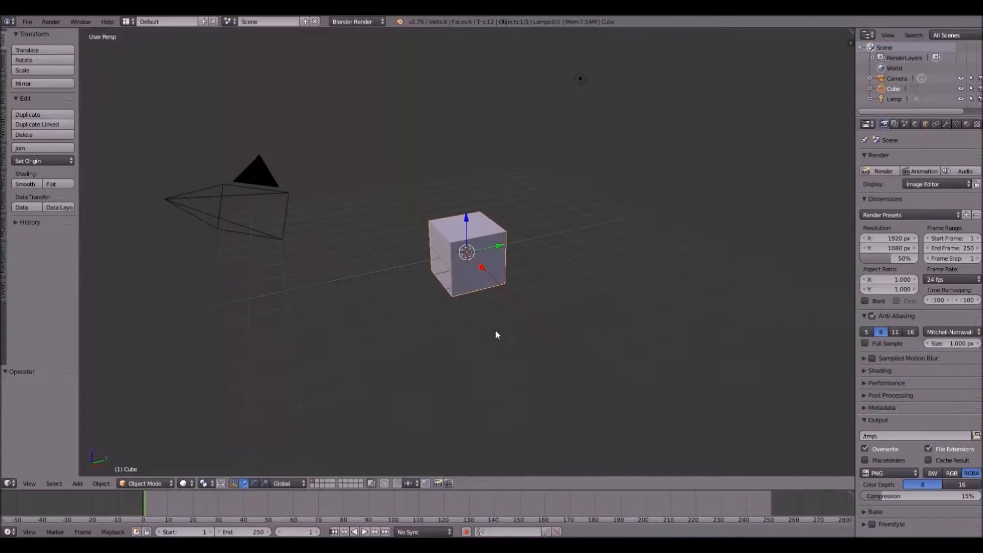
scroll(497, 330, "up", 2)
scroll(607, 308, "down", 3)
middle_click_drag(596, 312, 449, 235)
key("x")
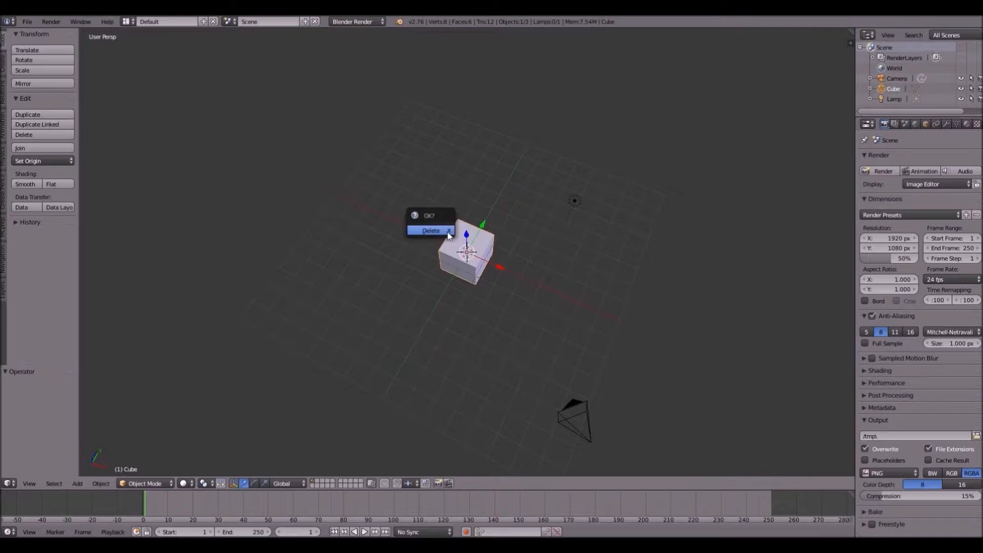
left_click(448, 232)
right_click(570, 221)
key("x")
left_click(570, 218)
right_click(573, 407)
key("x")
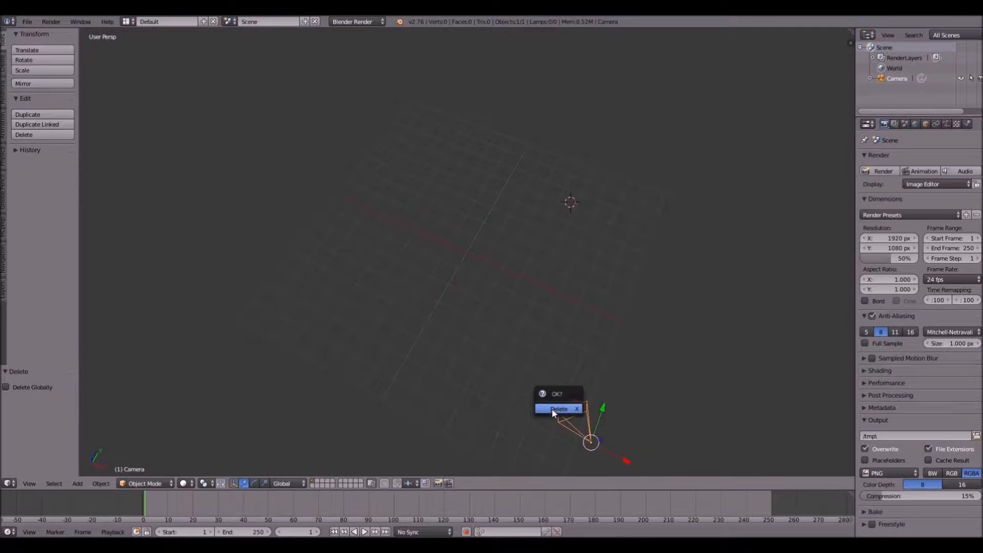
left_click(552, 408)
- Import the Wavefront model logo.obj from the new intro folder inside the personal Documents subfolder
middle_click_drag(656, 330, 655, 214)
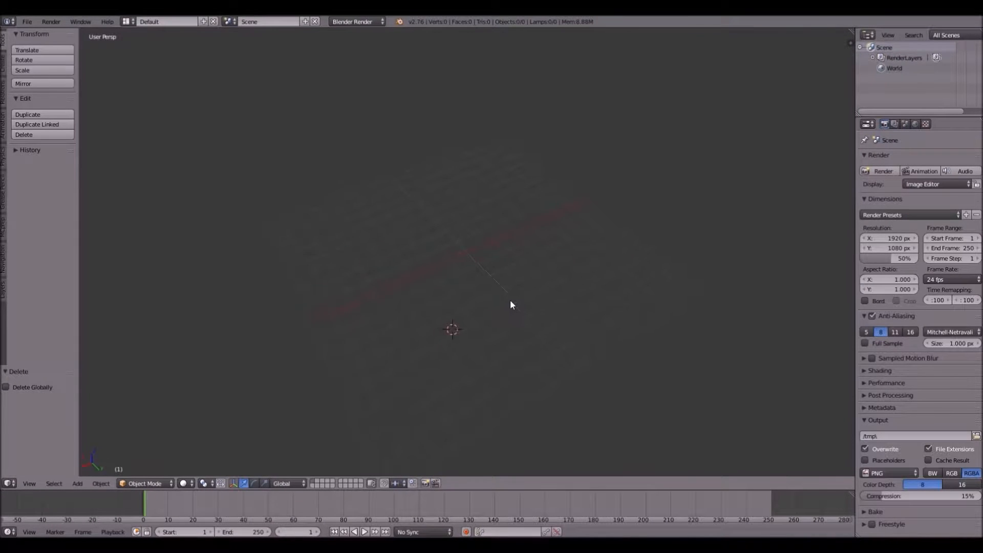
key("KP_3")
key("KP_5")
middle_click_drag(505, 303, 604, 164)
left_click(26, 23)
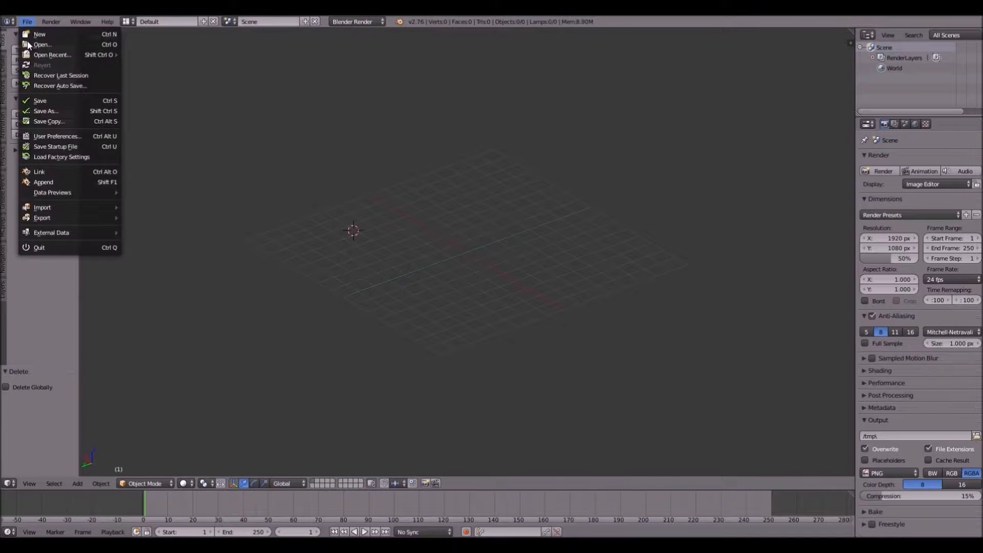
mouse_move(56, 207)
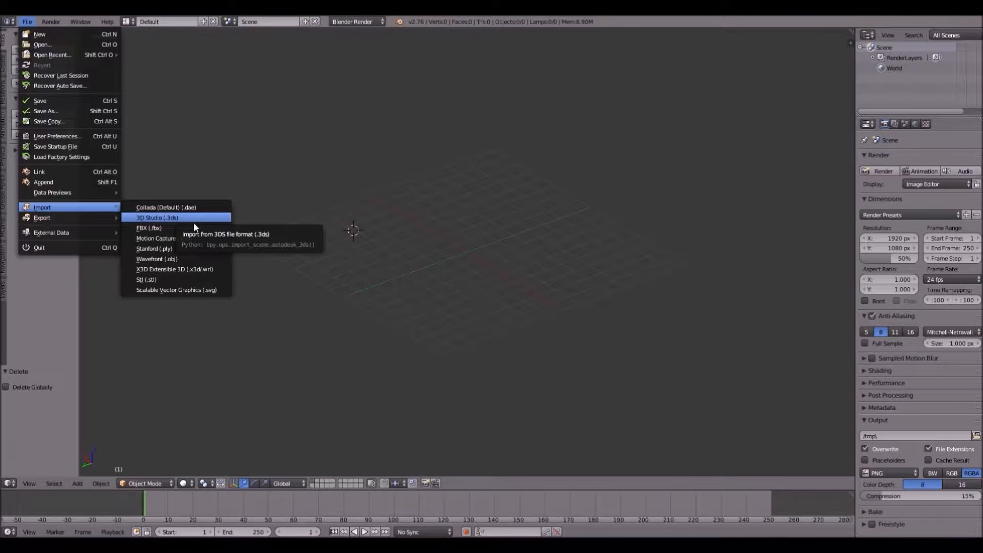
left_click(191, 258)
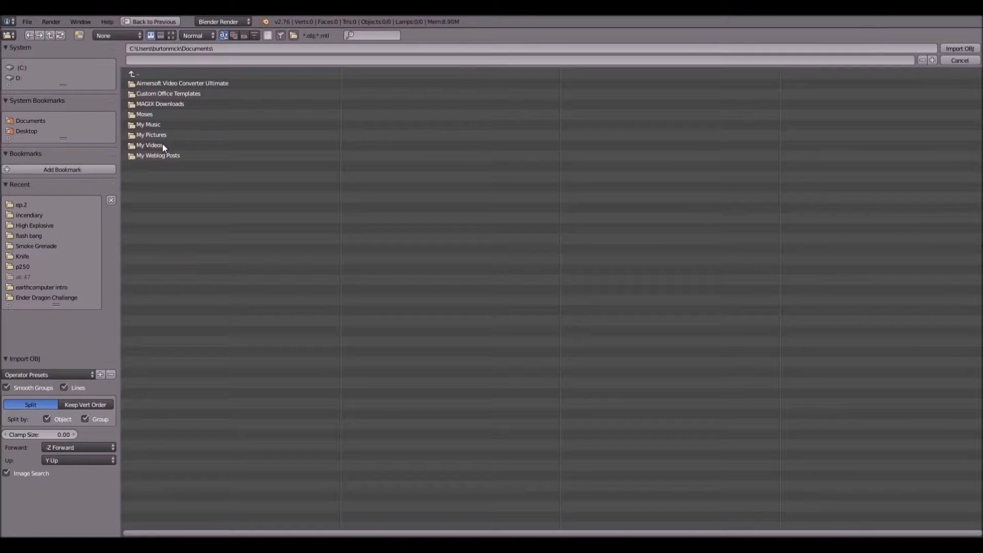
left_click(149, 116)
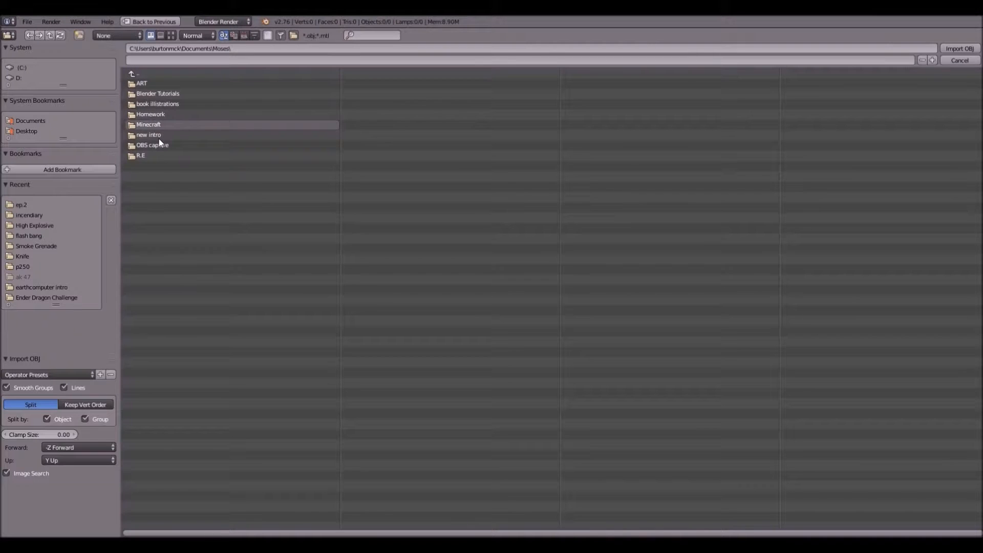
left_click(160, 135)
left_click(174, 94)
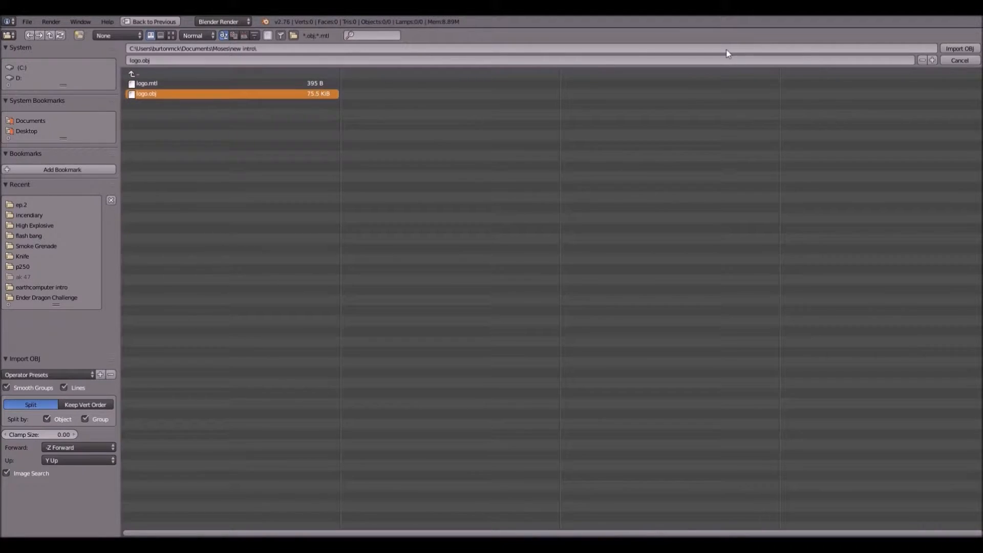
key("Return")
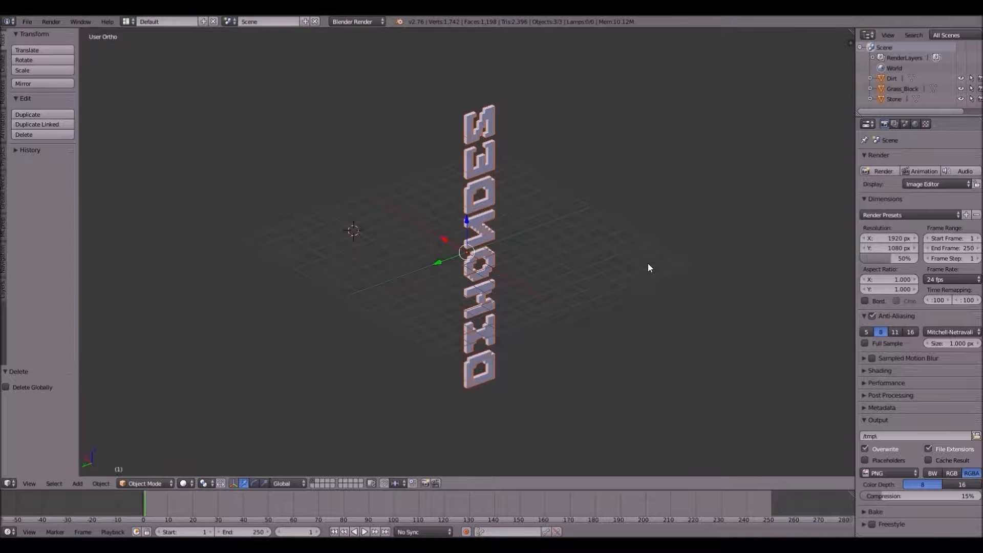
- Set the scene's render engine to Cycles Render
middle_click_drag(643, 254, 461, 246)
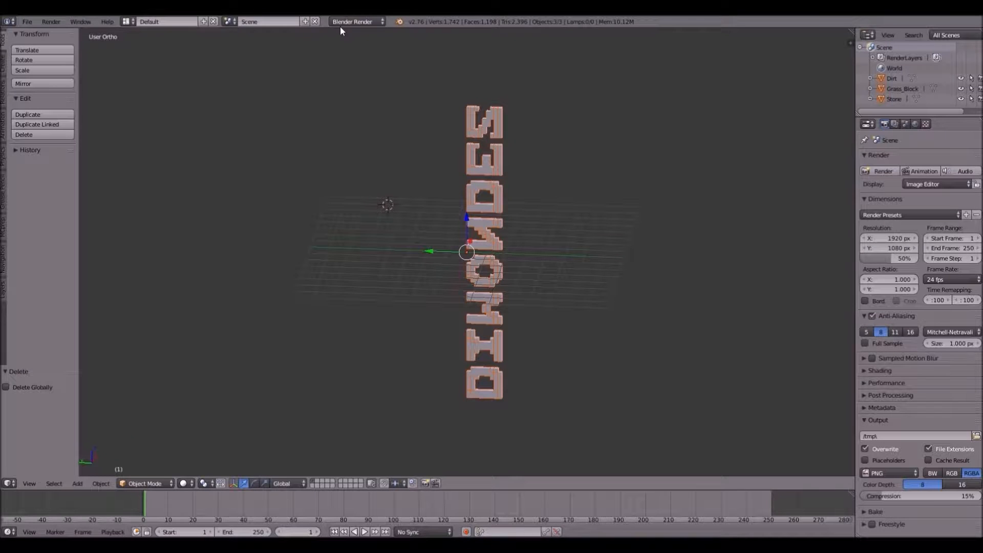
left_click(341, 26)
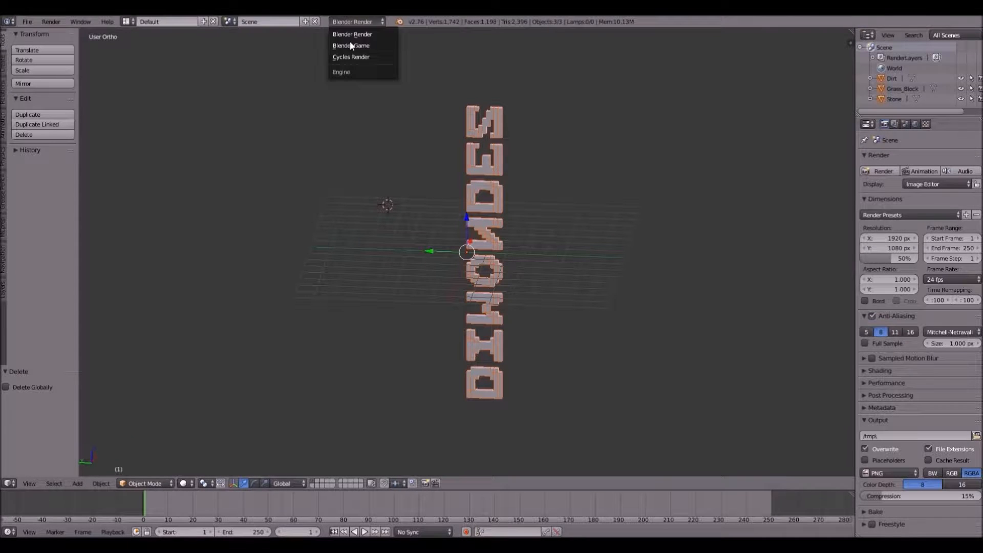
left_click(339, 57)
- Run MCprep's Prep Materials on the imported lettering and display its block textures in the viewport
middle_click_drag(563, 192, 80, 216)
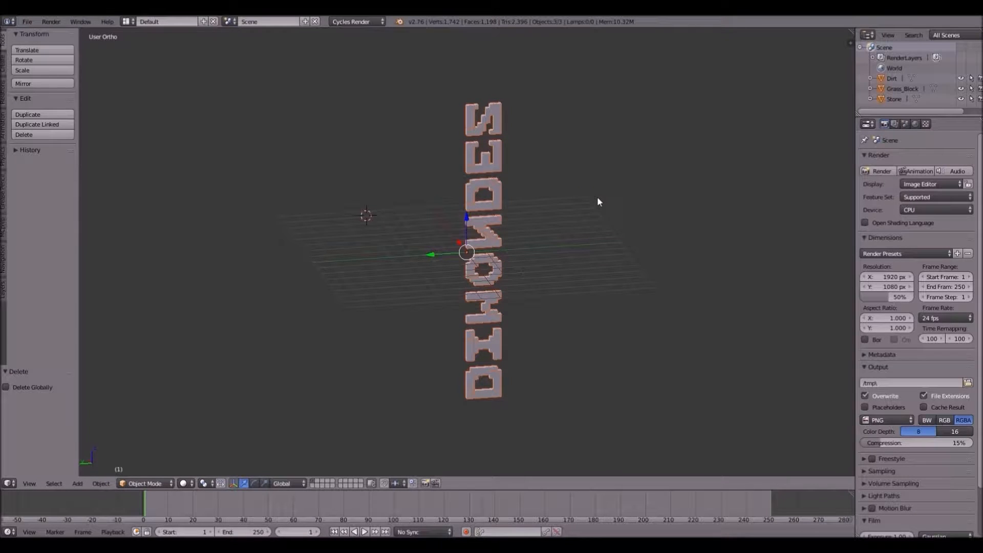
middle_click_drag(597, 197, 68, 224)
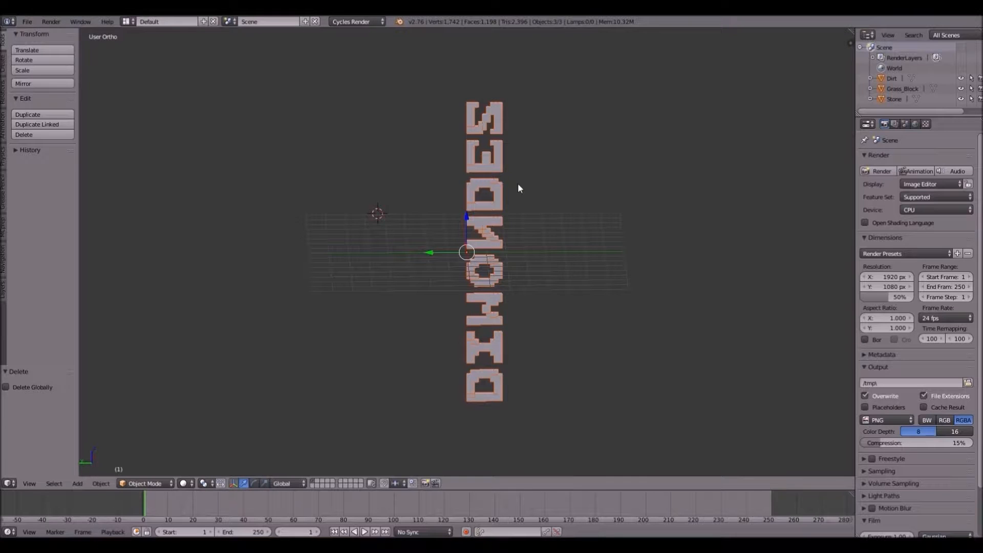
left_click(3, 227)
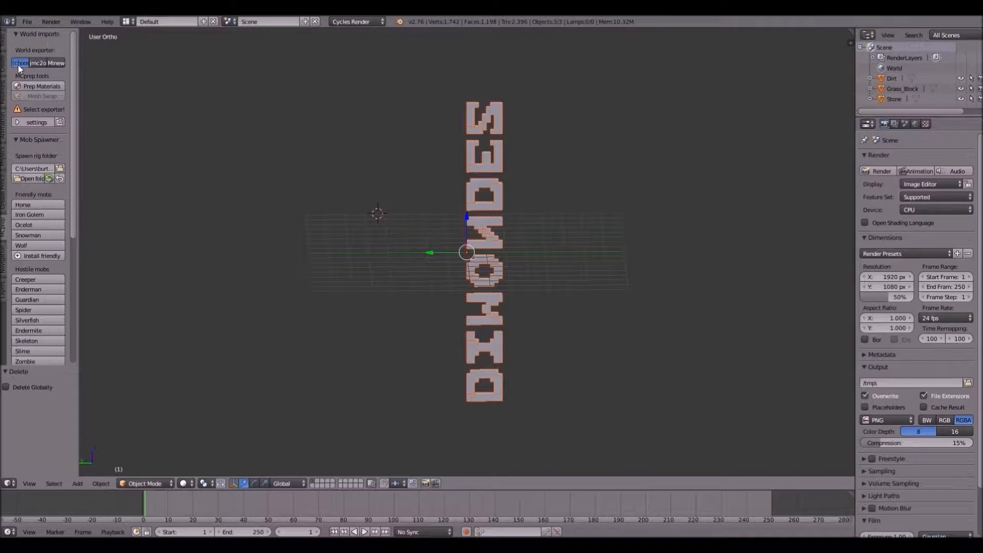
left_click(33, 87)
scroll(378, 272, "down", 1)
scroll(378, 272, "up", 3)
scroll(378, 272, "down", 3)
scroll(297, 482, "up", 1)
left_click(185, 484)
left_click(202, 437)
- Rotate the lettering about the global X axis by 90° and by a further 180° so it reads horizontally
mouse_move(532, 339)
middle_mouse_down()
mouse_move(526, 303)
mouse_move(469, 263)
mouse_move(349, 256)
mouse_move(323, 235)
mouse_move(411, 226)
mouse_move(436, 274)
mouse_move(356, 299)
mouse_move(252, 290)
mouse_move(570, 303)
mouse_move(545, 315)
mouse_move(503, 366)
mouse_move(561, 359)
mouse_move(429, 363)
mouse_move(465, 353)
middle_mouse_up()
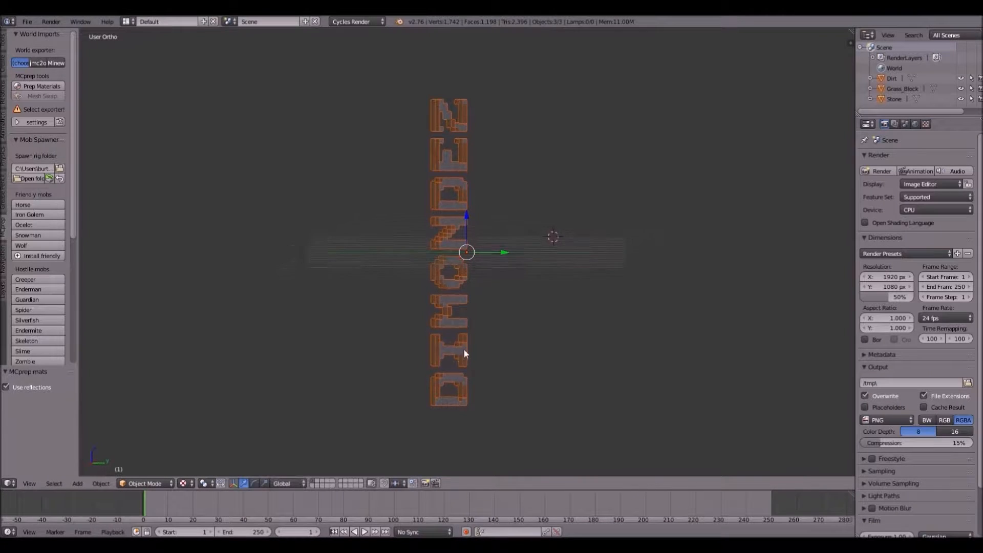
key("KP_3")
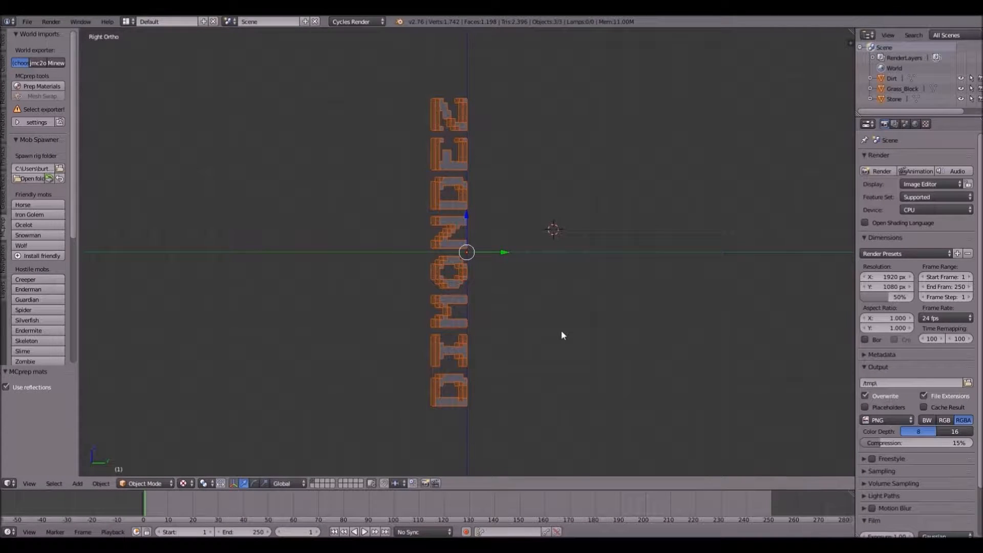
key("r")
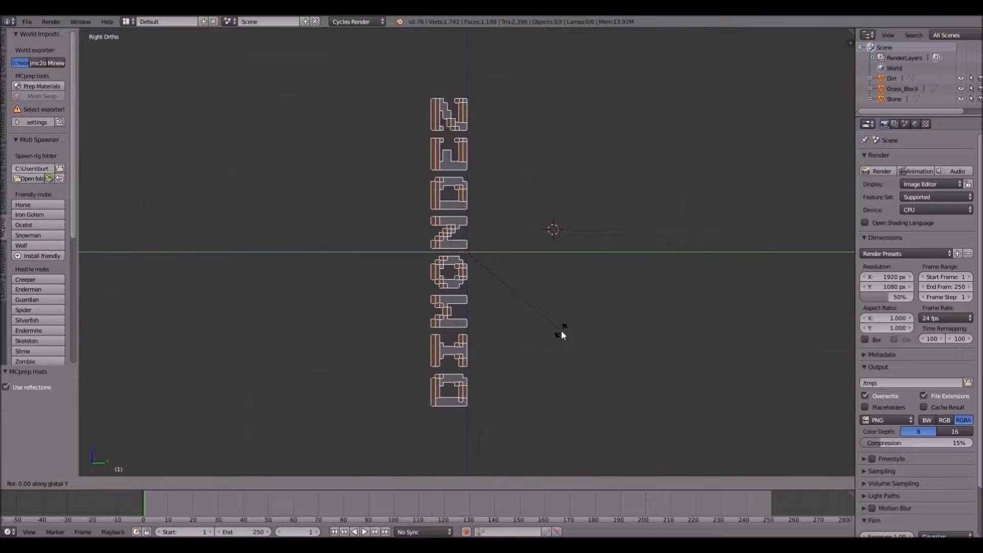
key("x")
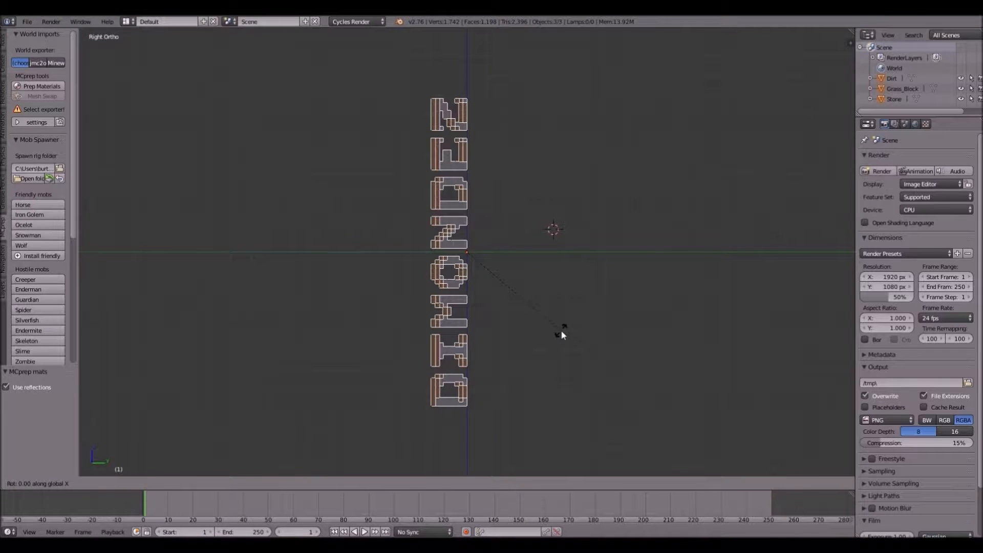
type("90")
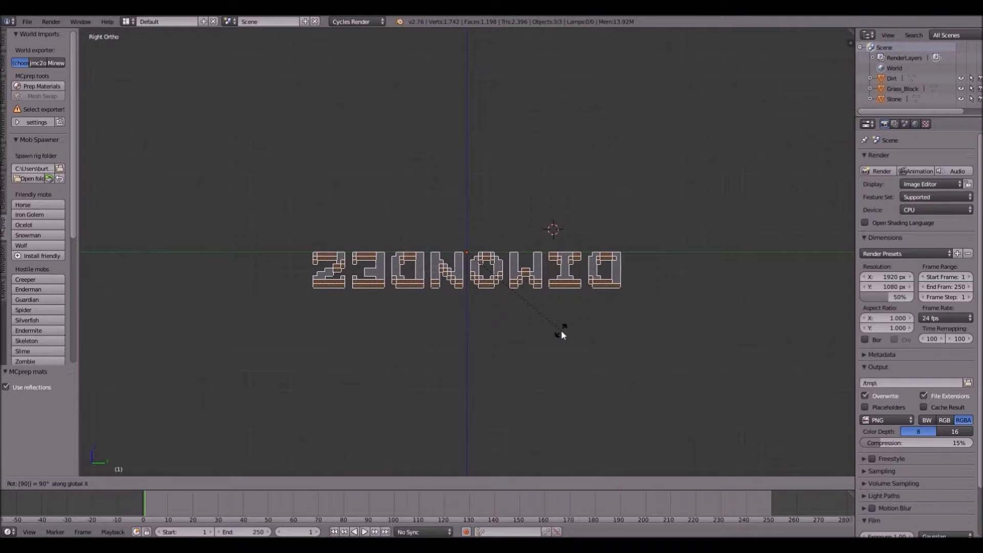
key("Return")
type("rx180")
key("Return")
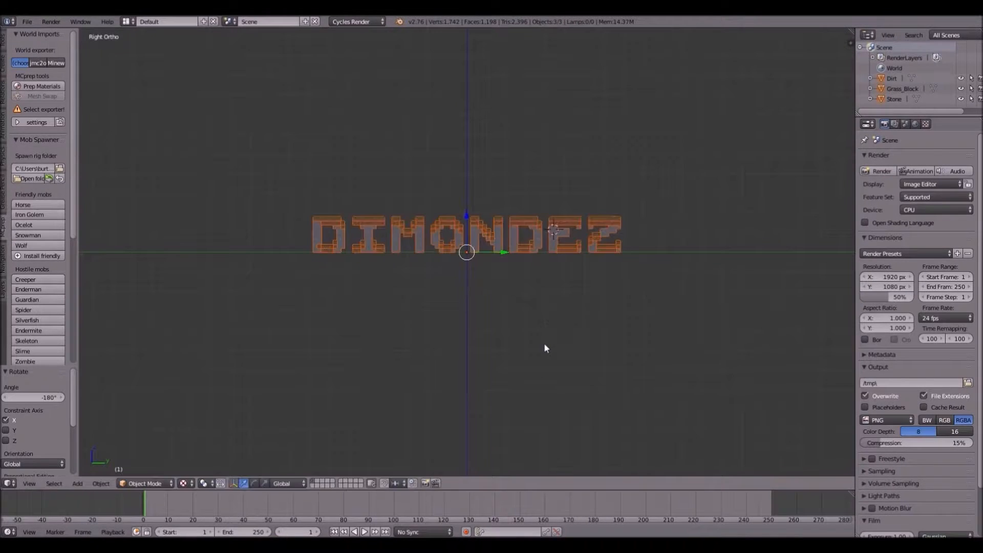
- Examine the rotated lettering's faces and alignment in the right, top and perspective-angle views
scroll(518, 327, "up", 4)
scroll(518, 331, "down", 2)
scroll(156, 294, "up", 1)
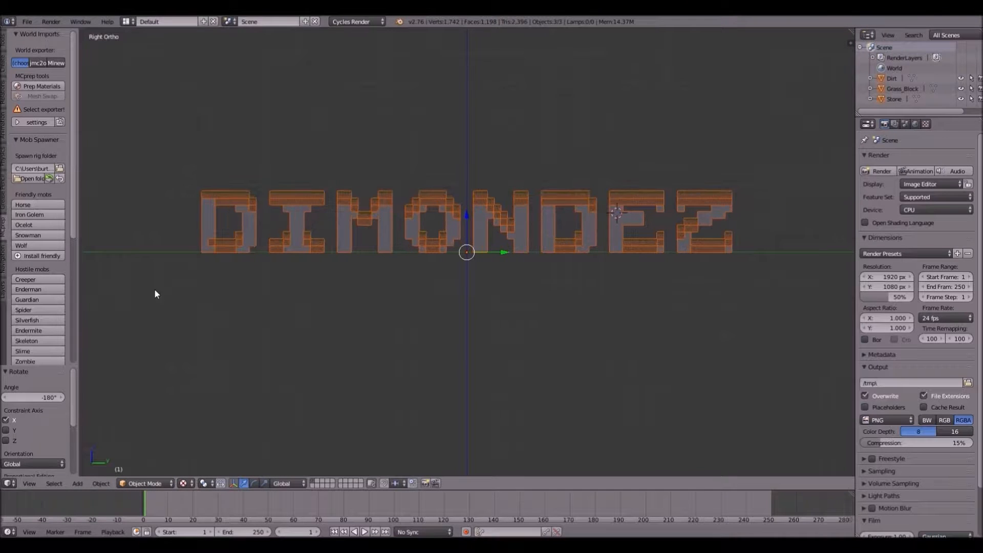
scroll(463, 325, "up", 3)
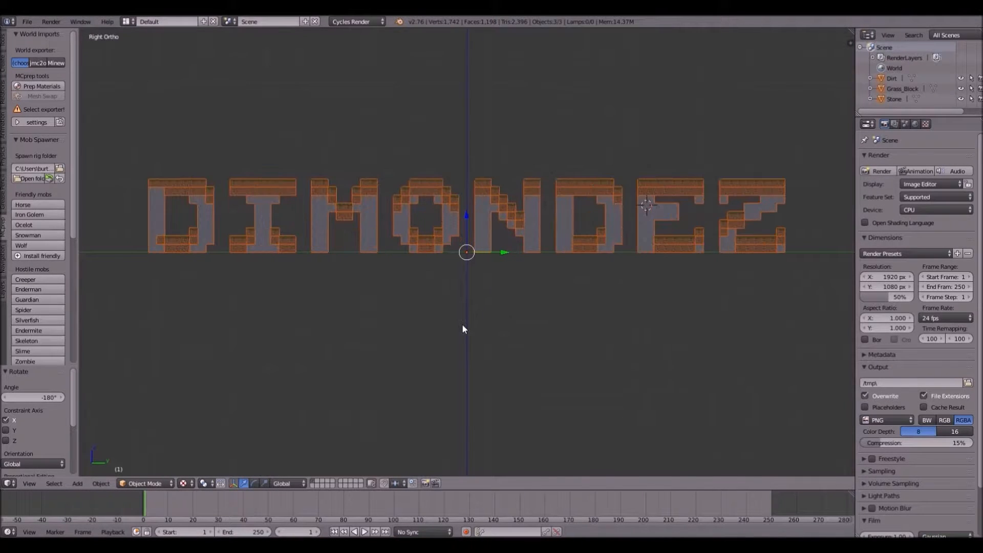
middle_click_drag(463, 327, 576, 386)
key("KP_7")
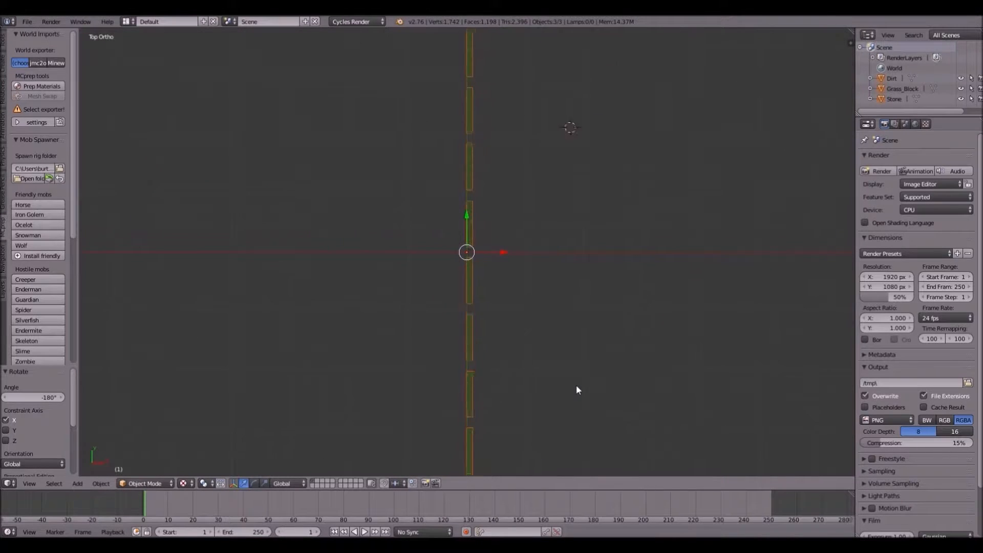
scroll(573, 384, "up", 5)
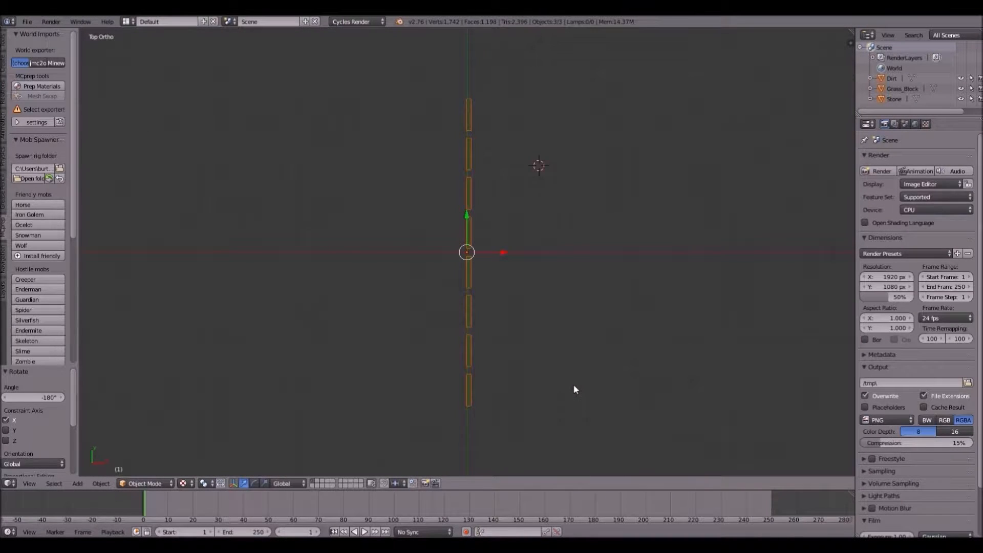
scroll(574, 384, "up", 6)
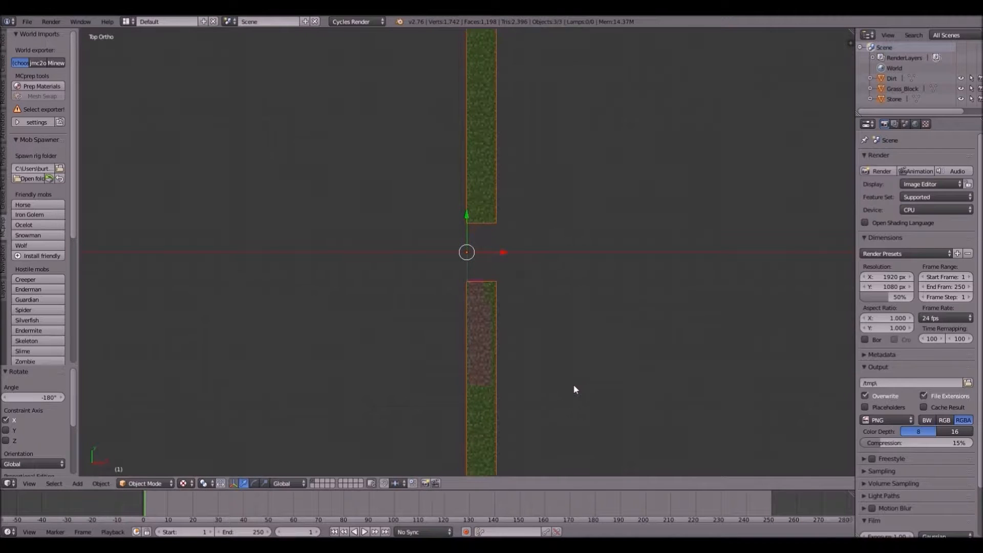
scroll(574, 389, "down", 3)
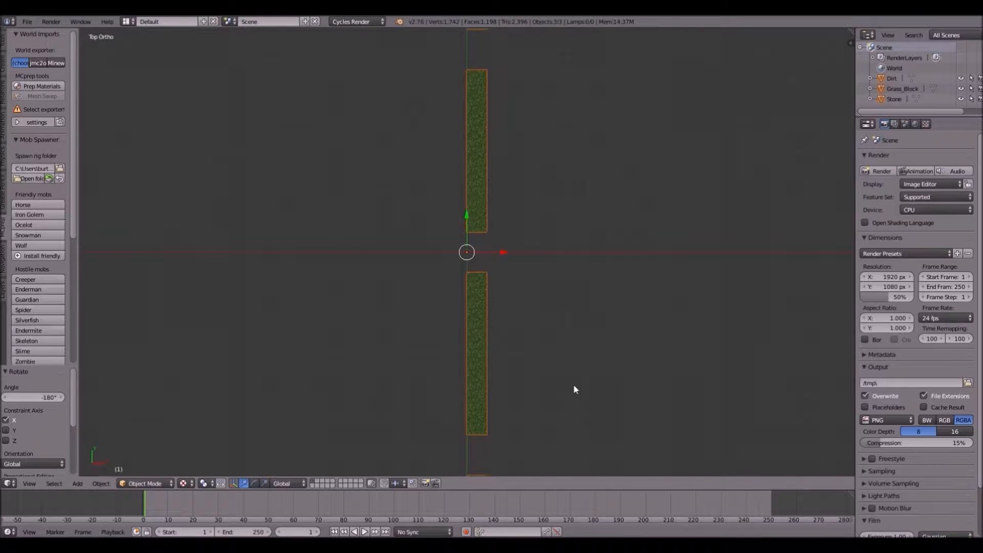
scroll(574, 389, "down", 4)
middle_click_drag(560, 387, 479, 307)
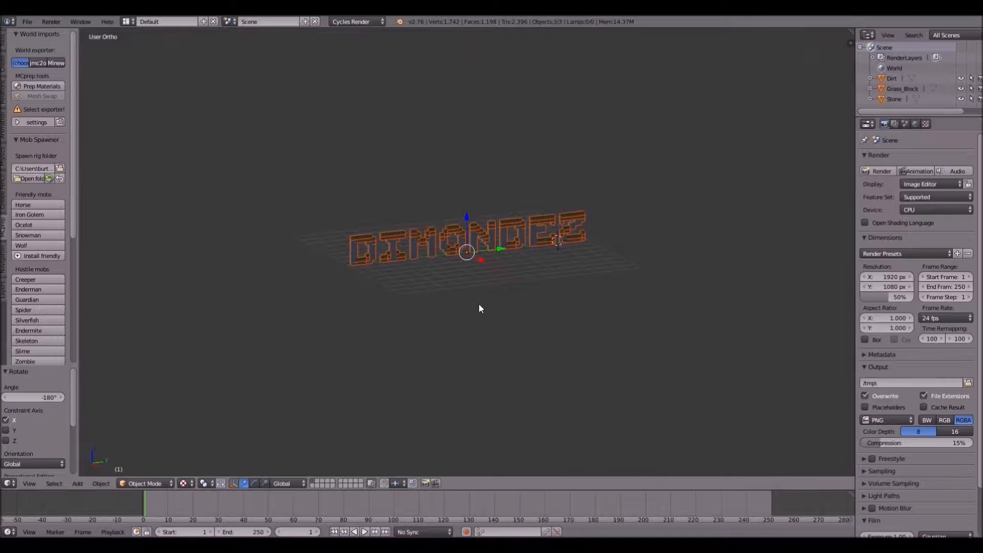
- Try to scale the whole lettering uniformly by a factor of 10
key("s")
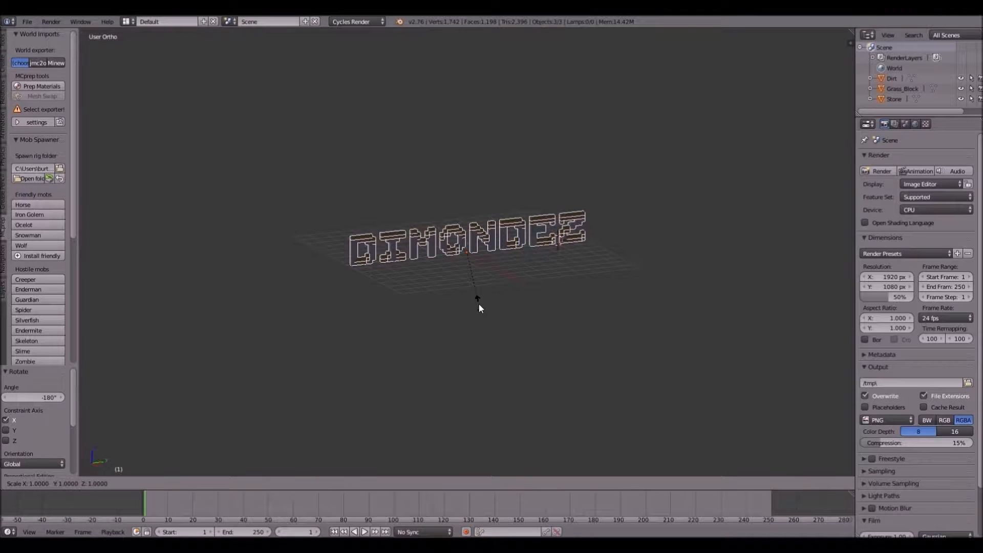
type("10")
key("Return")
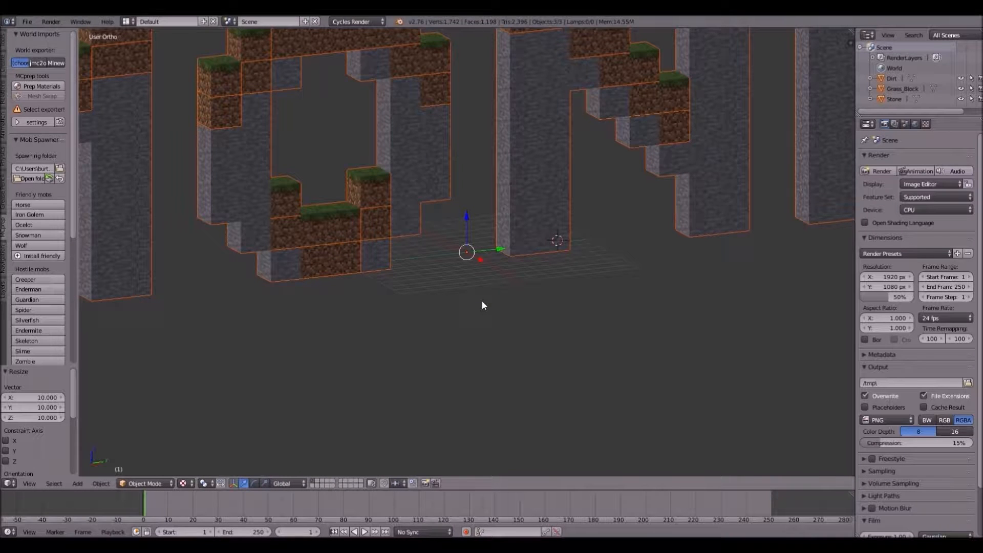
scroll(481, 300, "down", 10)
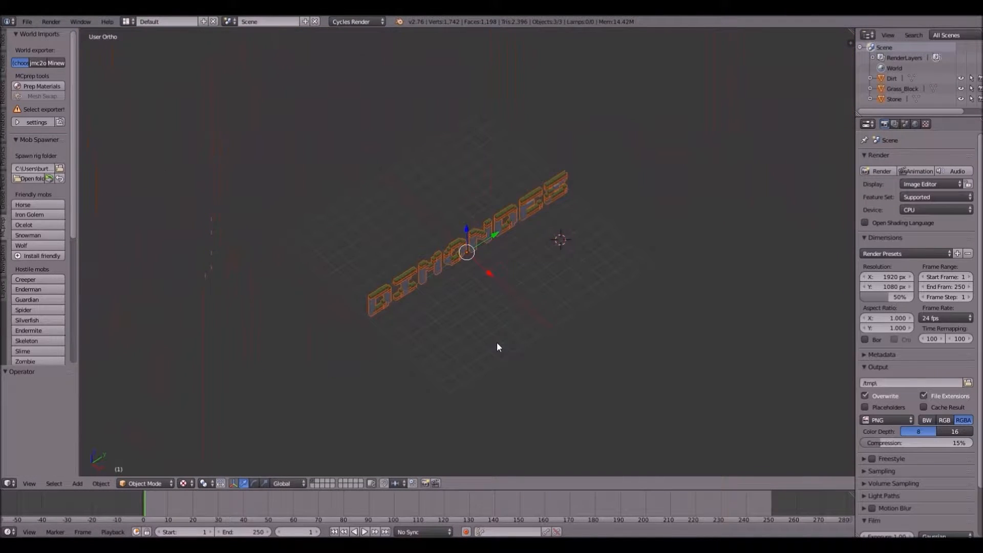
- Scale the whole lettering uniformly by a factor of 5
middle_click_drag(497, 344, 460, 327)
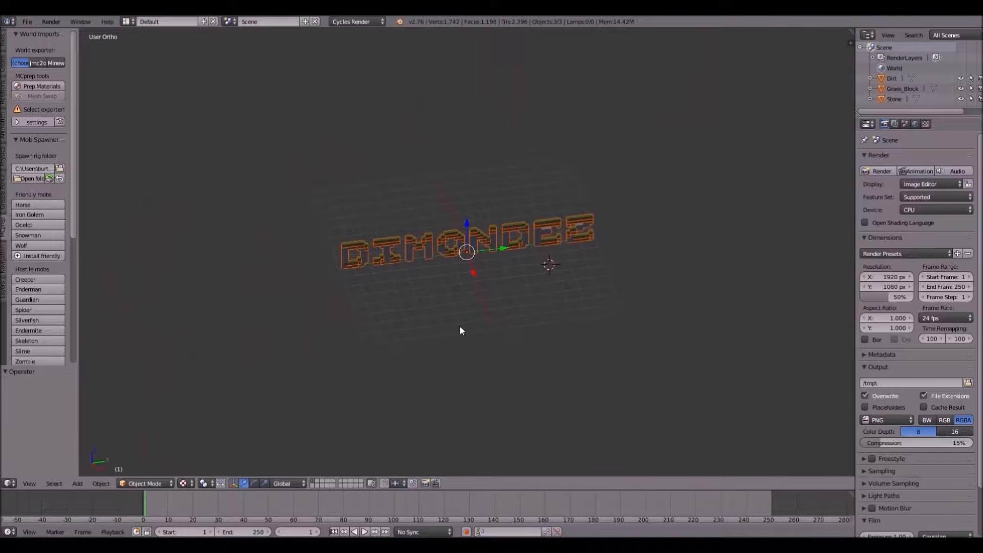
key("s")
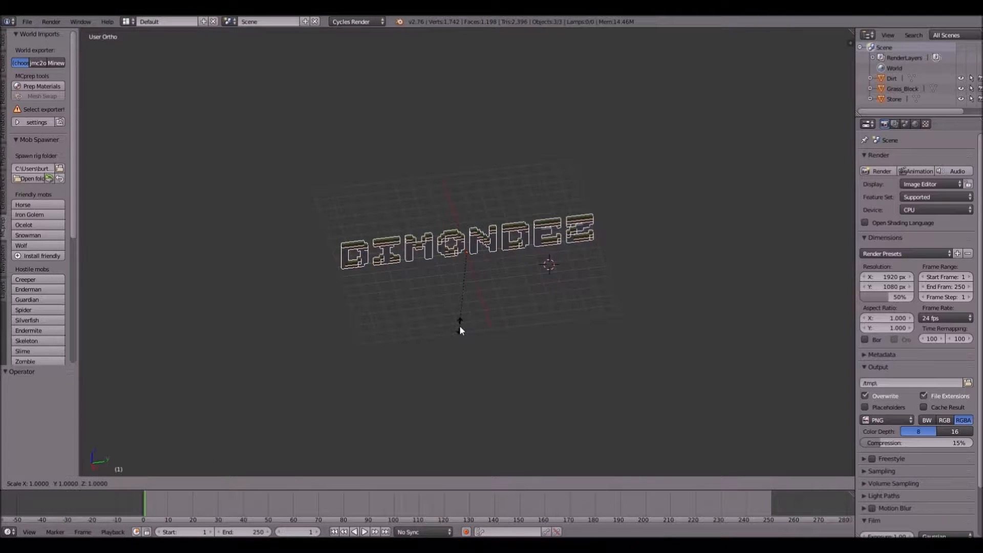
type("5")
key("Return")
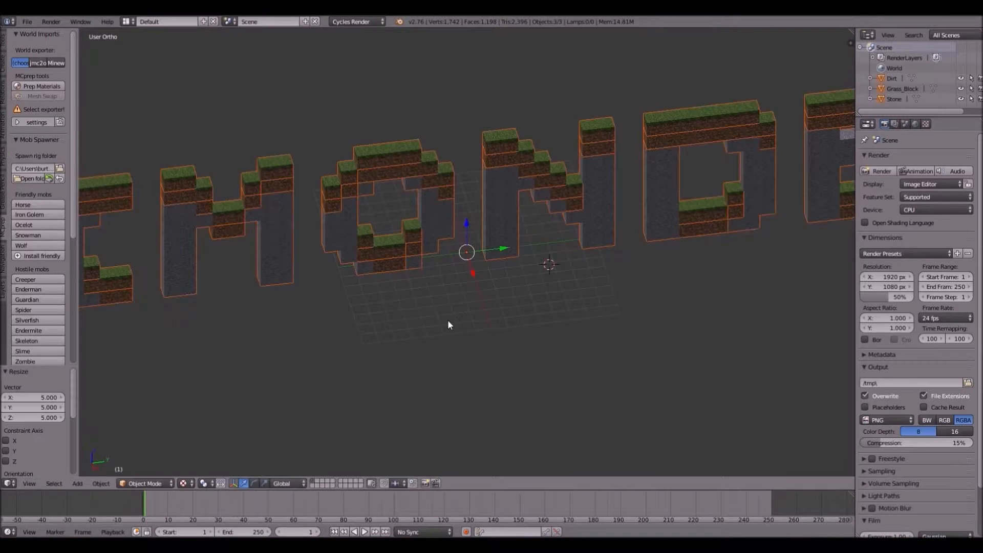
- Duplicate the lettering in the top view and offset the copy -1 unit along X, flush behind the original
middle_click_drag(450, 325, 451, 241)
scroll(449, 248, "up", 8)
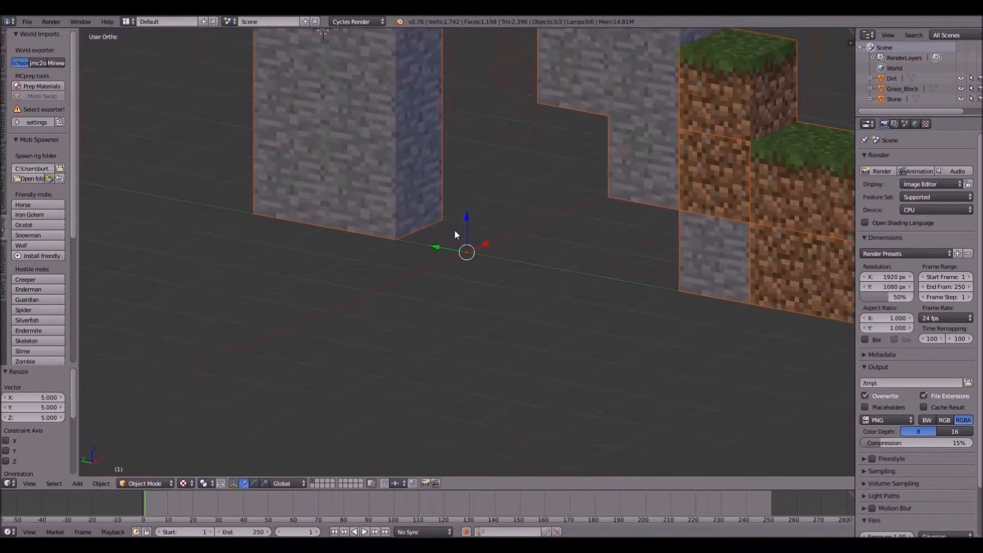
scroll(453, 229, "down", 5)
middle_click_drag(452, 235, 416, 299)
key("KP_7")
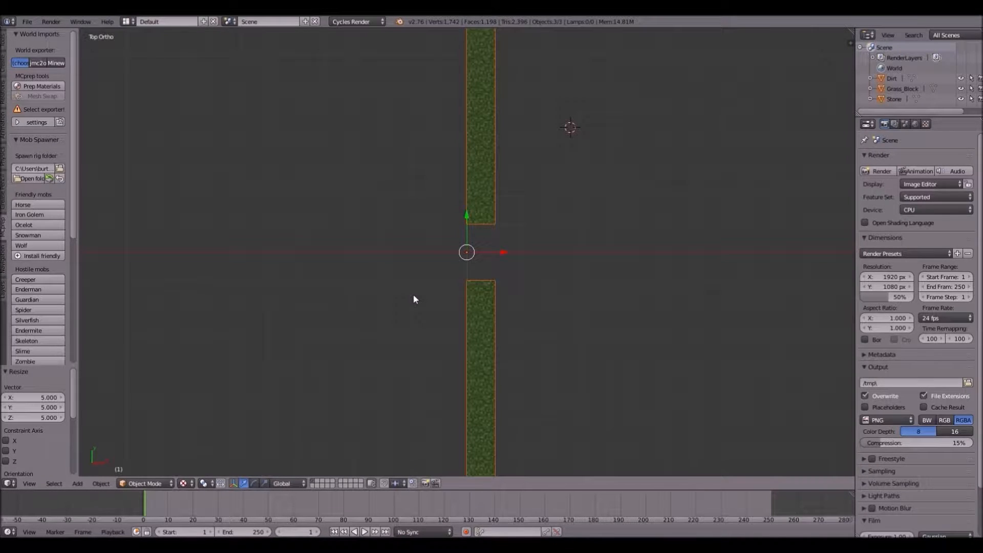
key("shift+d")
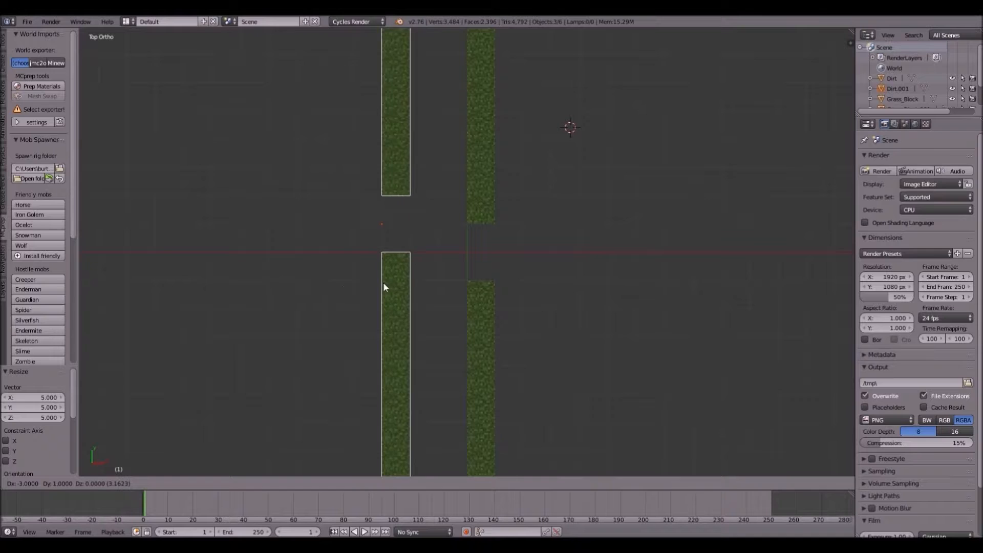
left_click(382, 288)
scroll(454, 284, "down", 10)
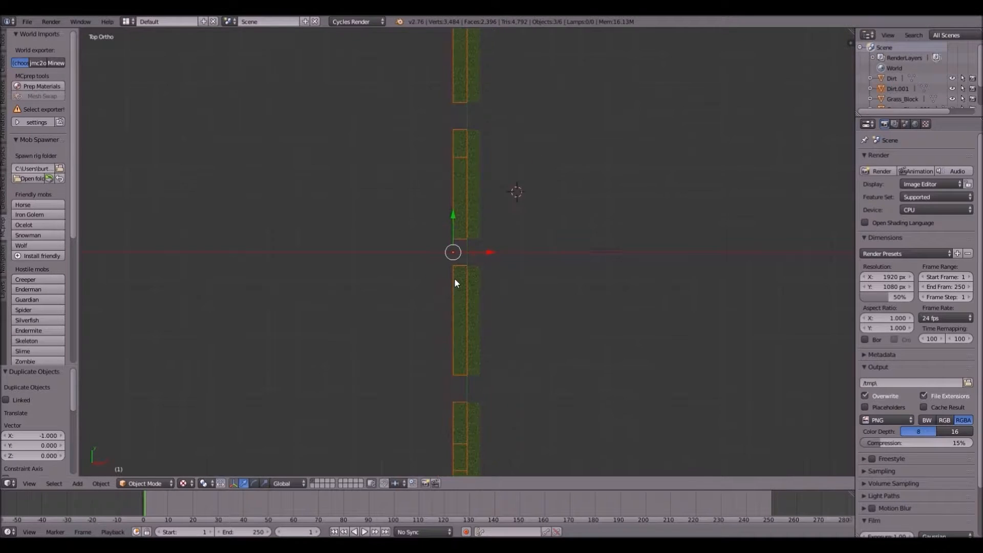
scroll(455, 283, "up", 8)
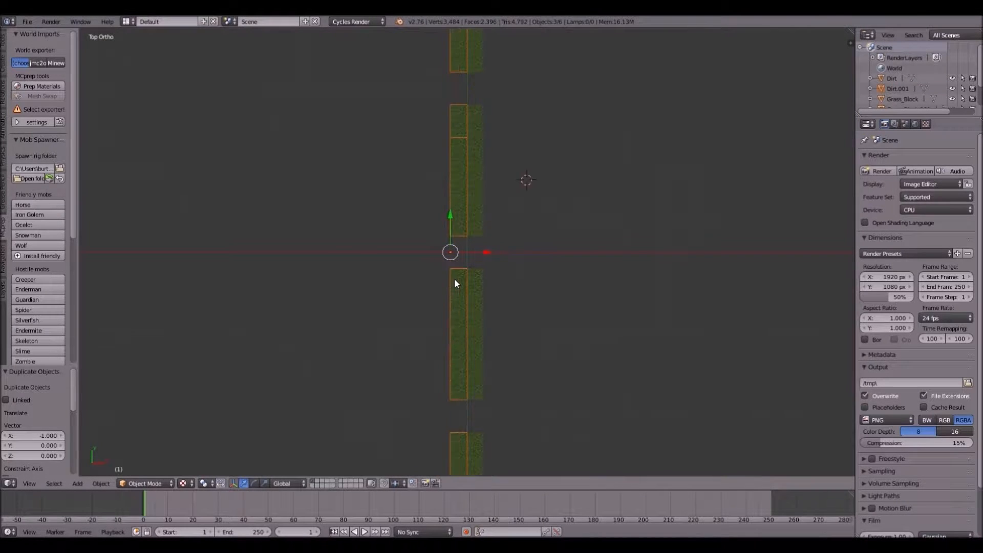
key("ctrl+v")
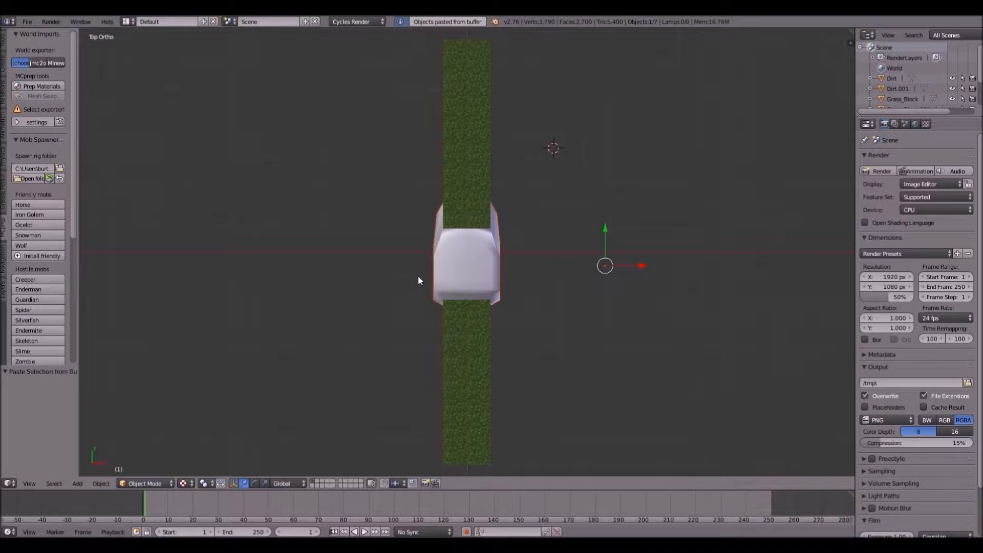
middle_click_drag(418, 280, 392, 172)
key("x")
left_click(379, 174)
- Duplicate both lettering layers together and offset the copies -2 units along X so they adjoin the originals
middle_click_drag(421, 206, 523, 321)
scroll(495, 296, "down", 5)
key("a")
key("KP_7")
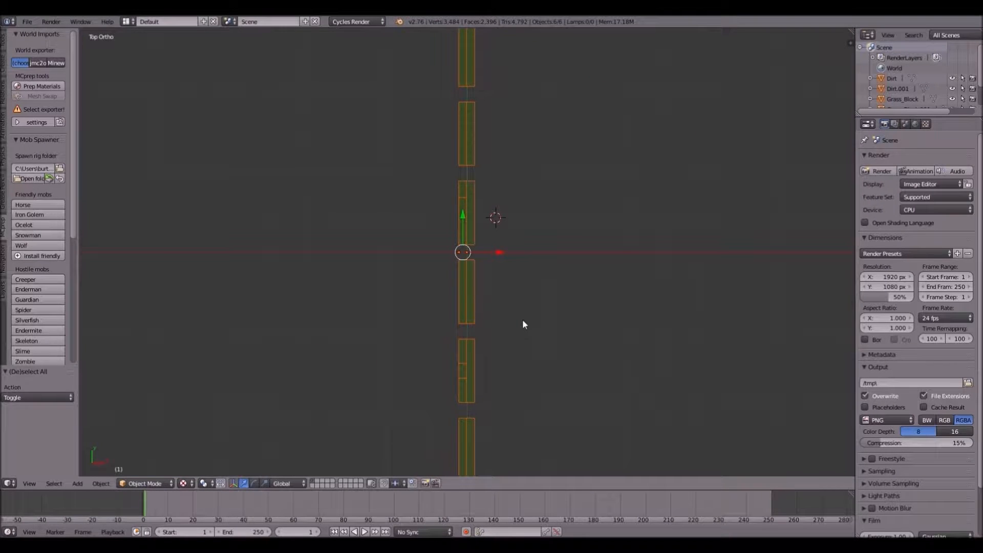
key("shift+d")
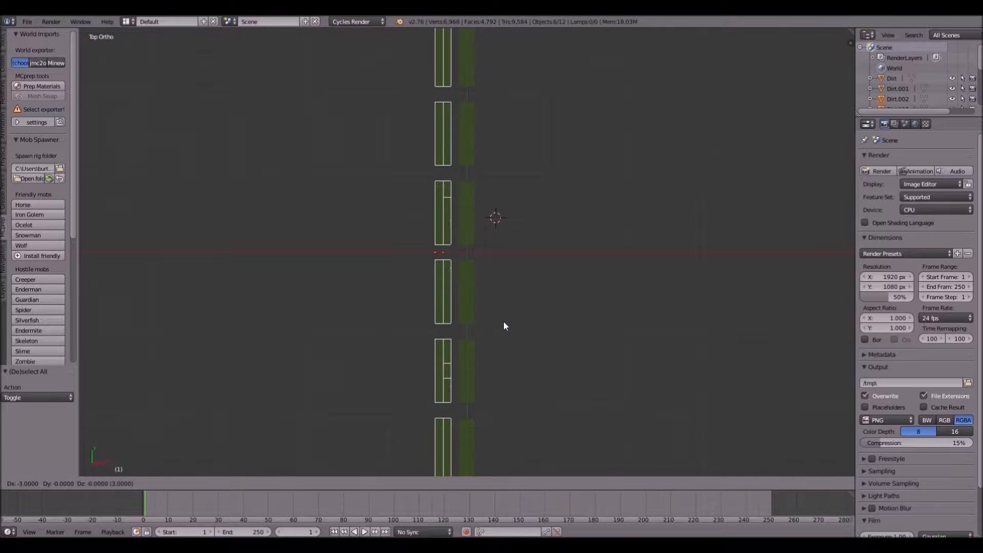
left_click(505, 322)
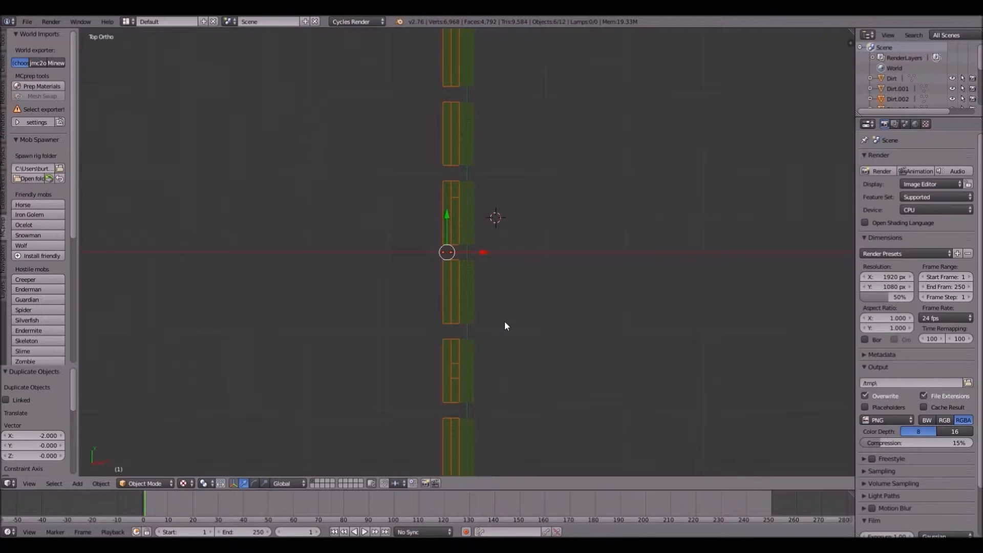
- Set the viewport shading back to Texture and duplicate all four lettering layers, offsetting the copies -4 units along X
key("a")
key("a")
key("z")
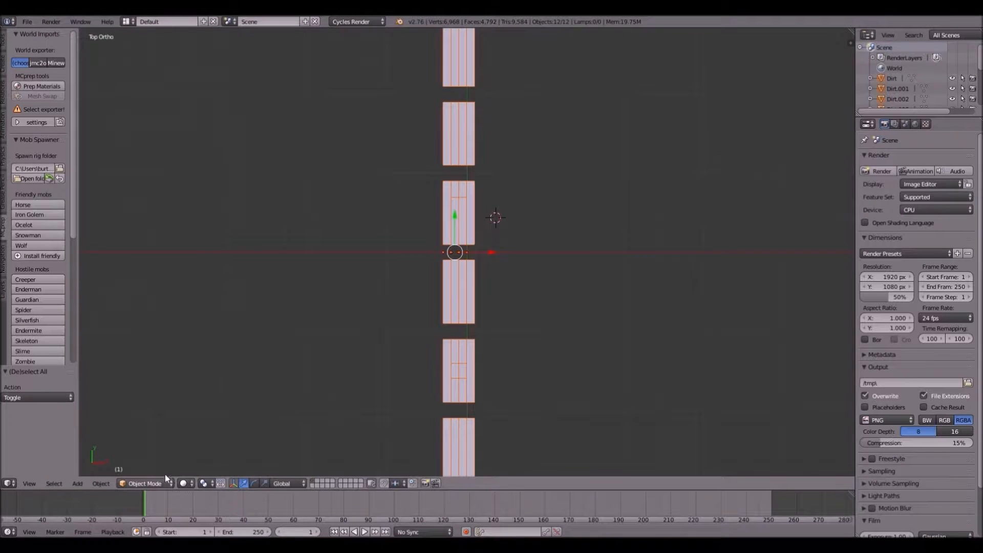
left_click(184, 484)
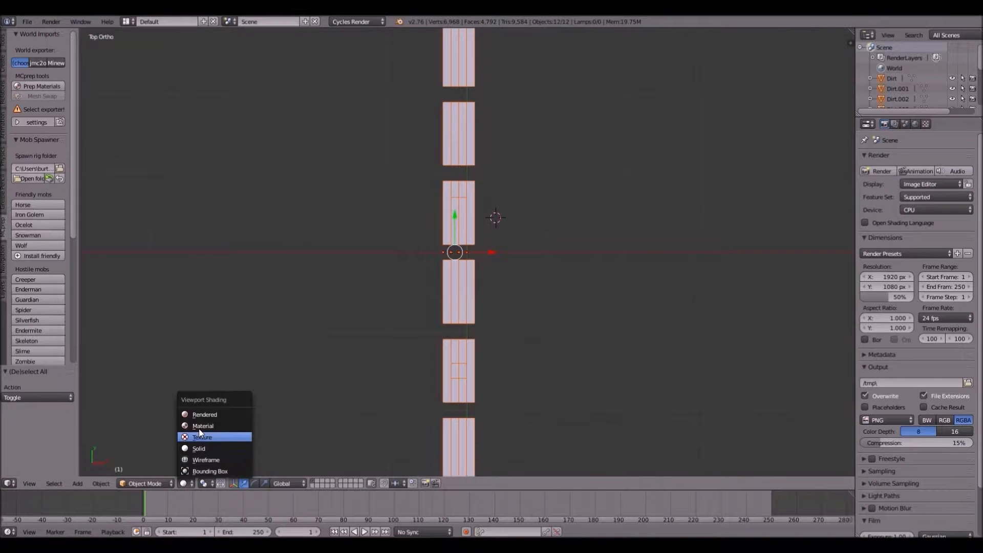
left_click(199, 438)
mouse_move(603, 299)
middle_mouse_down()
mouse_move(555, 242)
mouse_move(606, 275)
mouse_move(612, 296)
middle_mouse_up()
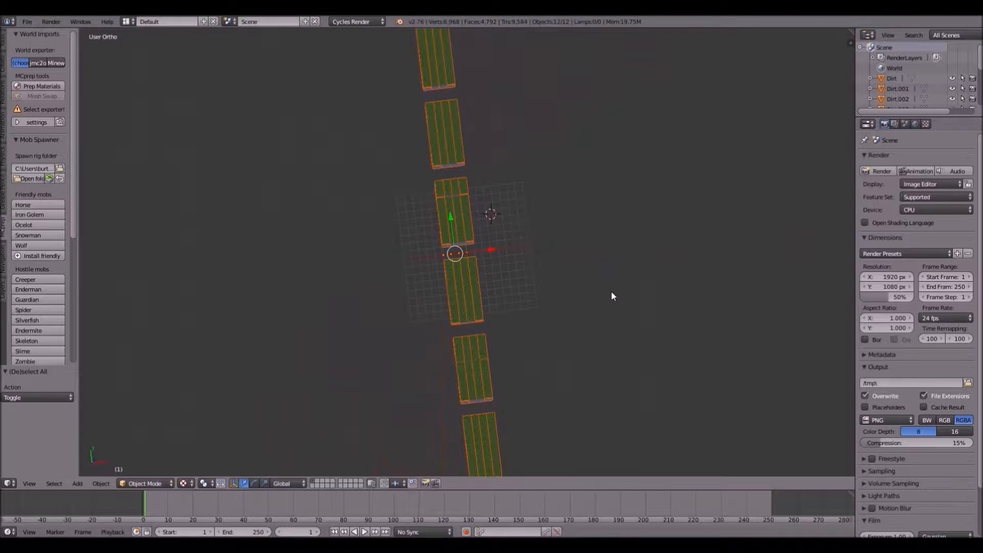
key("KP_7")
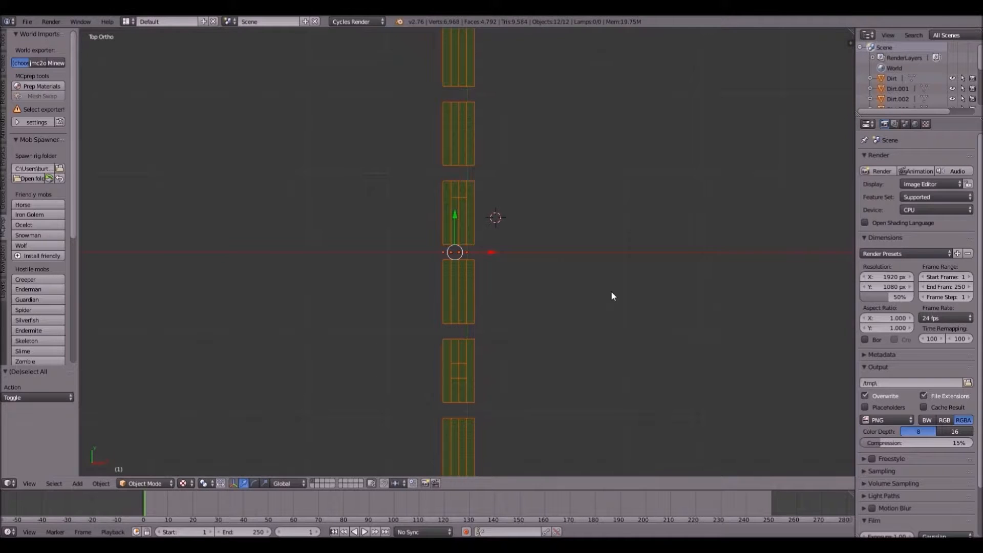
key("shift+d")
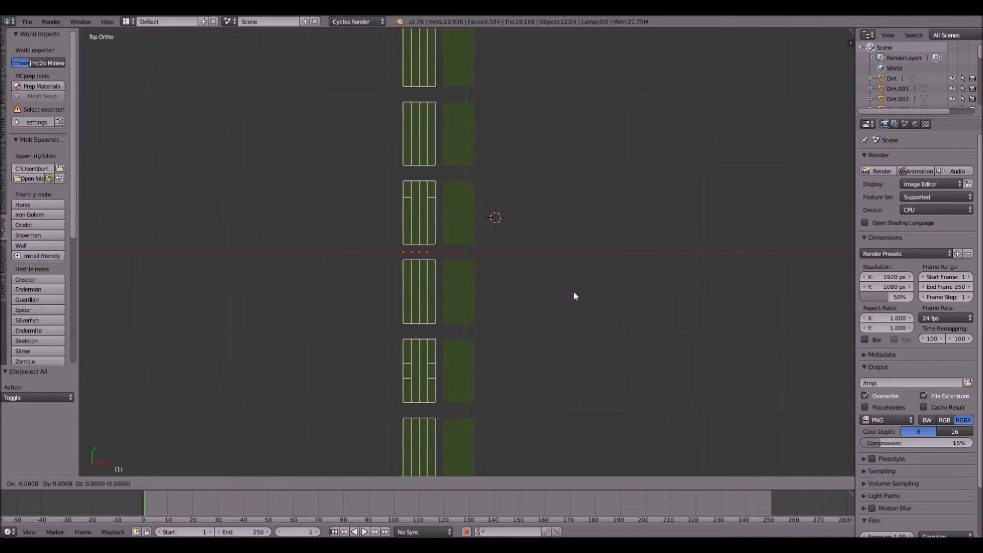
left_click(577, 291)
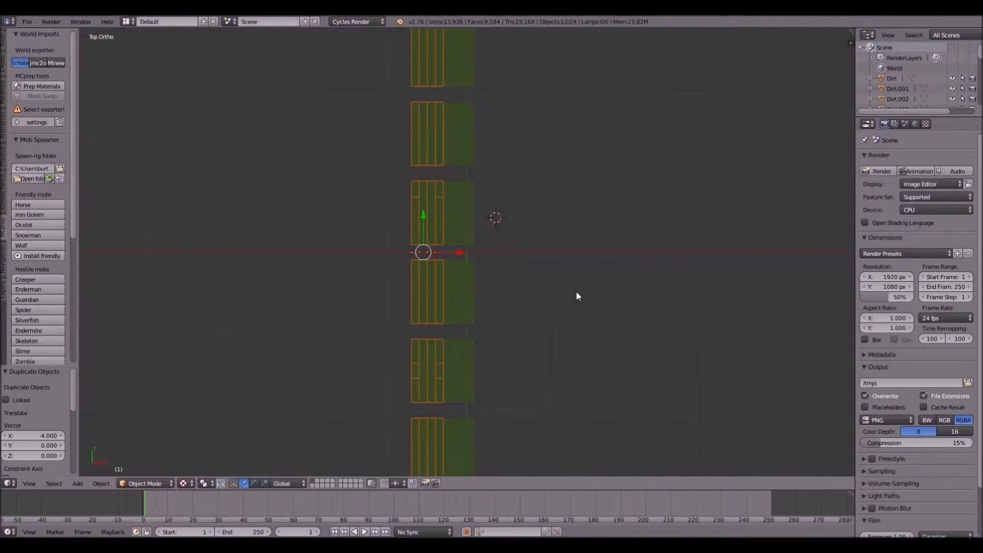
- Duplicate all eight lettering layers and offset the copies -8 units along X to double the letters' depth
key("a")
key("a")
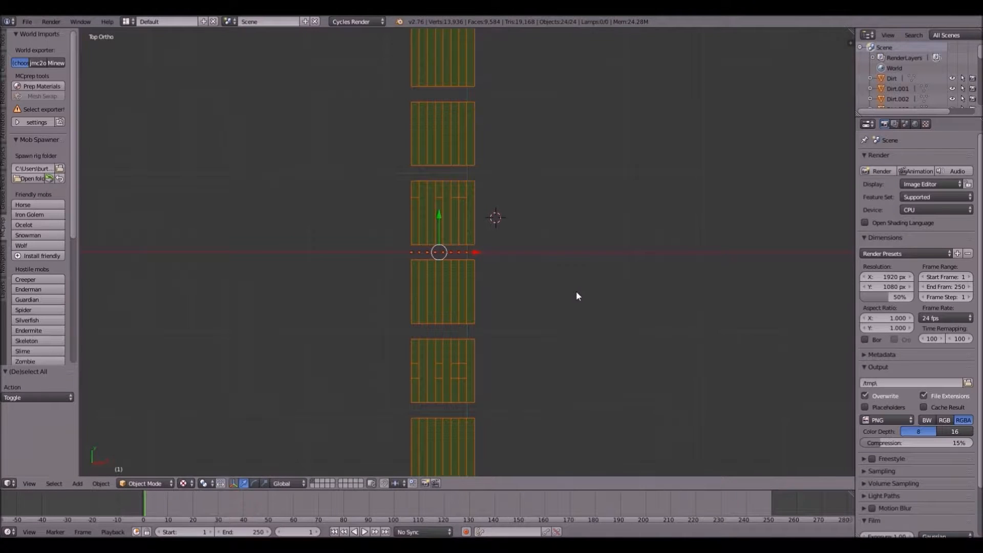
key("shift+d")
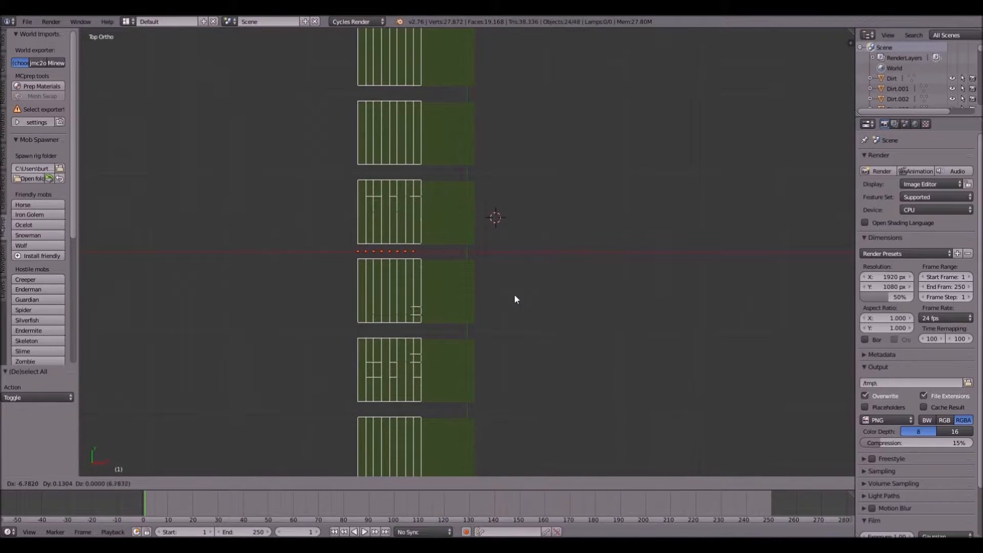
left_click(517, 290)
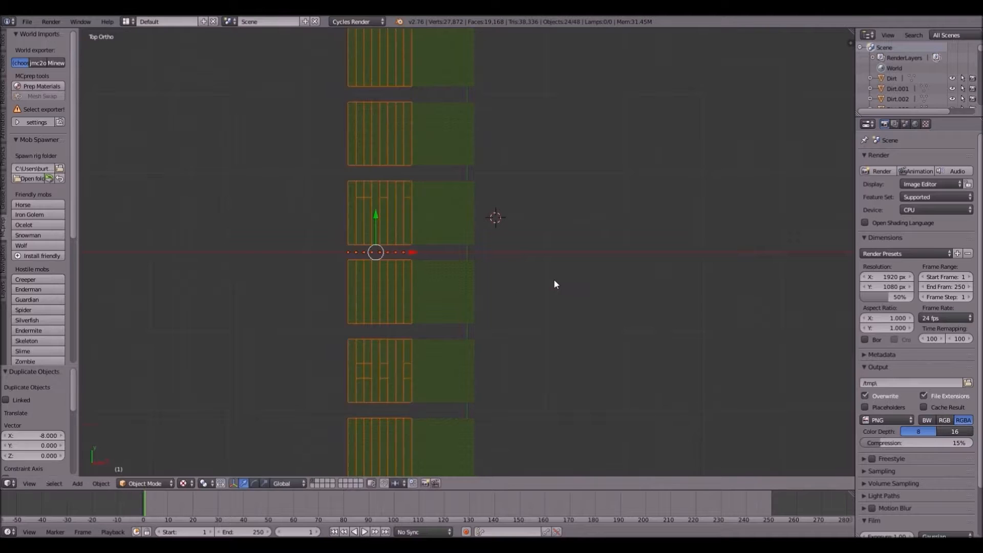
middle_click_drag(551, 282, 592, 230)
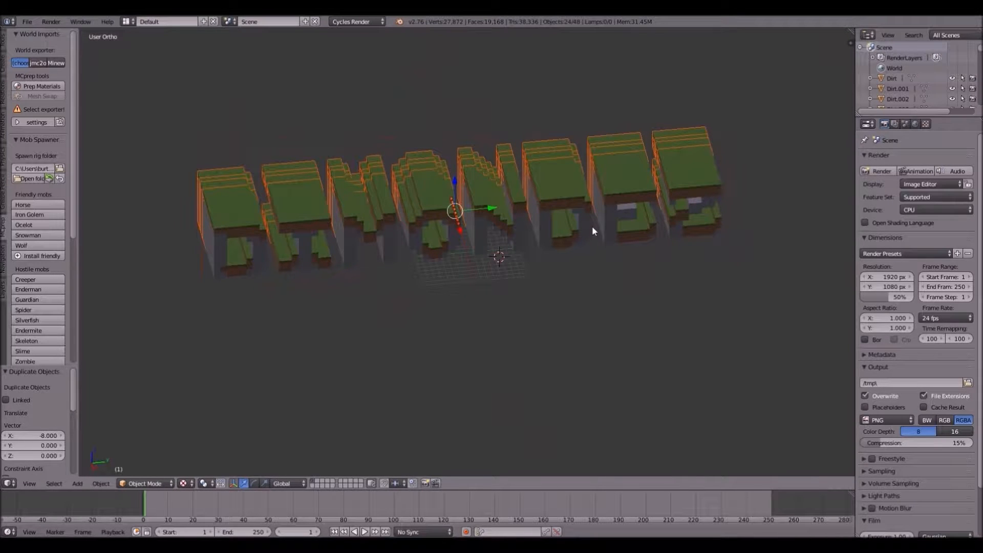
- Add a camera to the scene of extended lettering and look through it
mouse_move(594, 376)
middle_mouse_down()
mouse_move(509, 395)
mouse_move(607, 385)
mouse_move(613, 377)
mouse_move(591, 363)
mouse_move(562, 367)
mouse_move(584, 362)
mouse_move(632, 375)
mouse_move(500, 364)
mouse_move(682, 375)
mouse_move(615, 375)
mouse_move(625, 350)
mouse_move(630, 365)
mouse_move(593, 369)
mouse_move(643, 379)
mouse_move(485, 287)
mouse_move(468, 294)
mouse_move(472, 286)
mouse_move(463, 303)
middle_mouse_up()
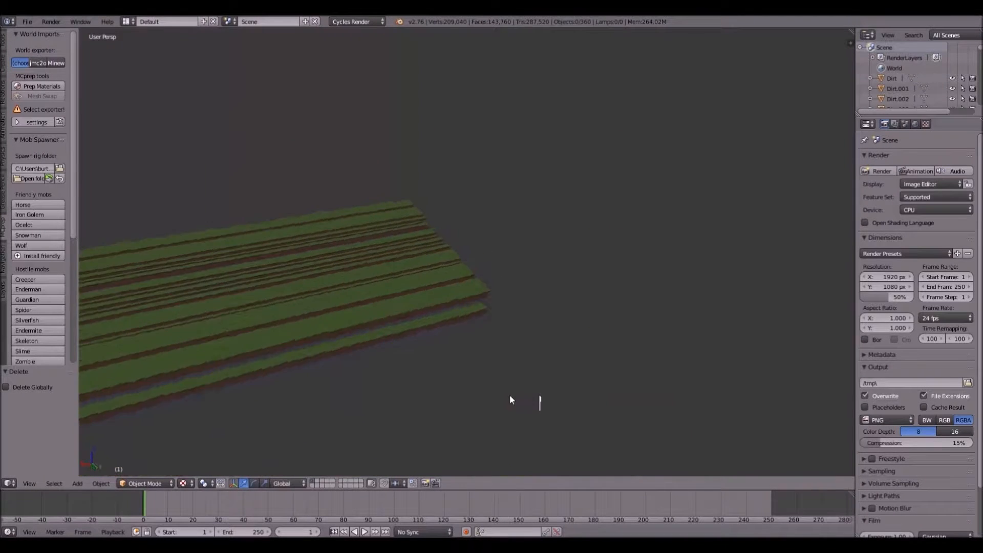
scroll(543, 385, "down", 5)
scroll(681, 377, "up", 4)
scroll(676, 375, "down", 3)
scroll(463, 304, "up", 4)
scroll(463, 304, "down", 7)
scroll(286, 474, "up", 3)
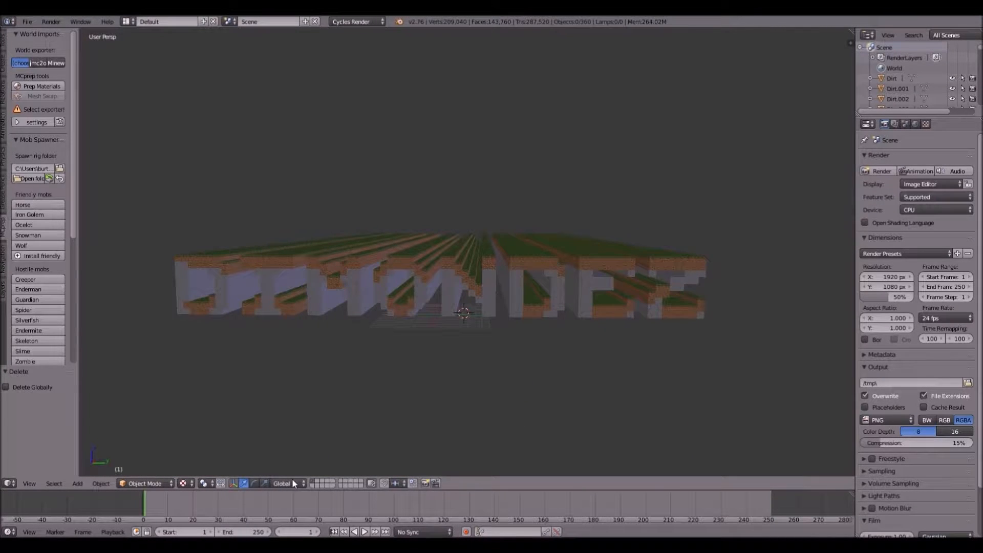
left_click(84, 488)
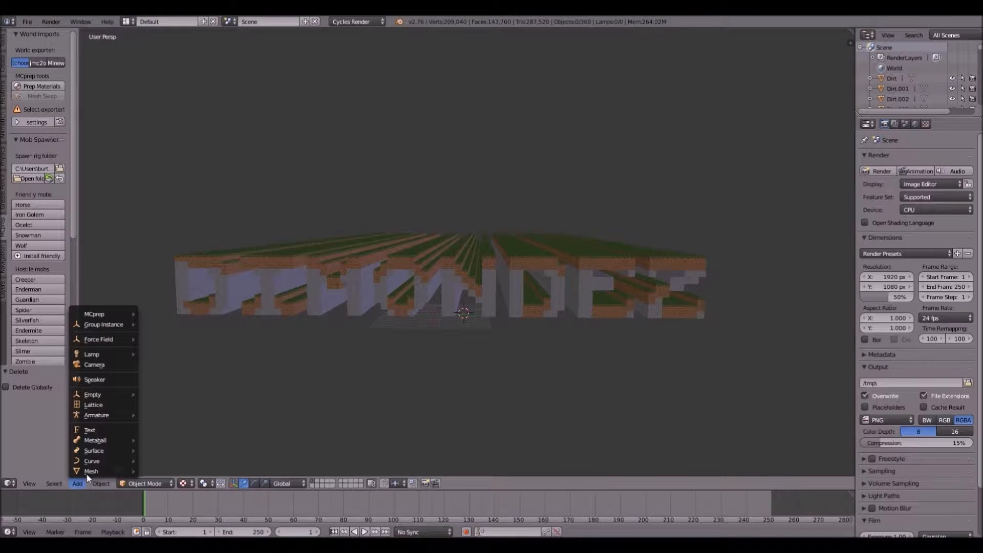
left_click(91, 364)
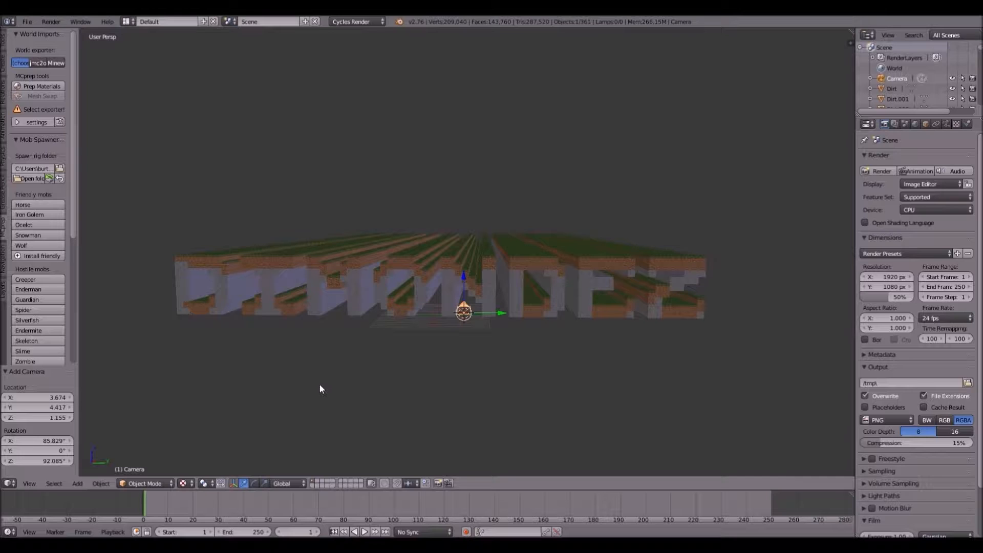
key("KP_0")
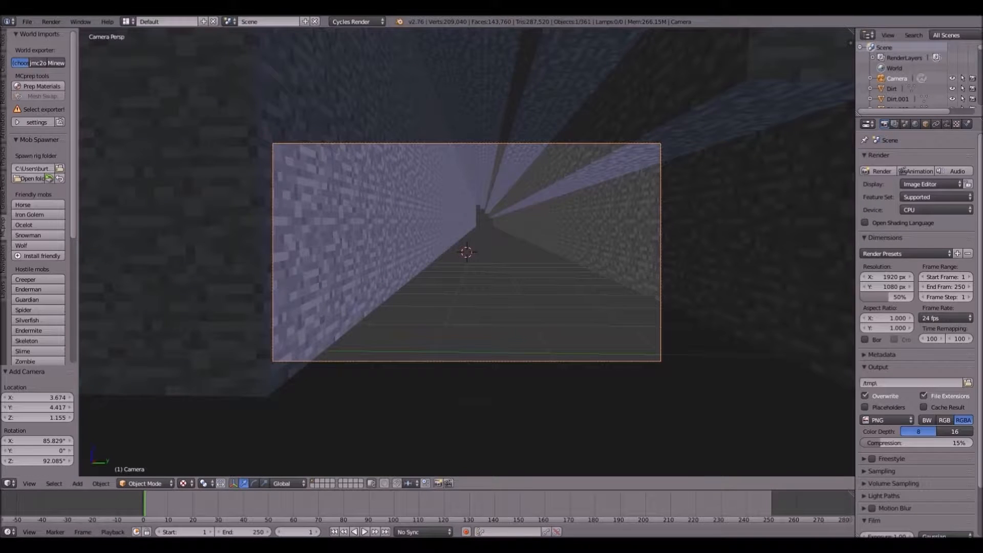
- Fly the camera out from between the letters and aim it obliquely along the front of the lettering
key("shift+f")
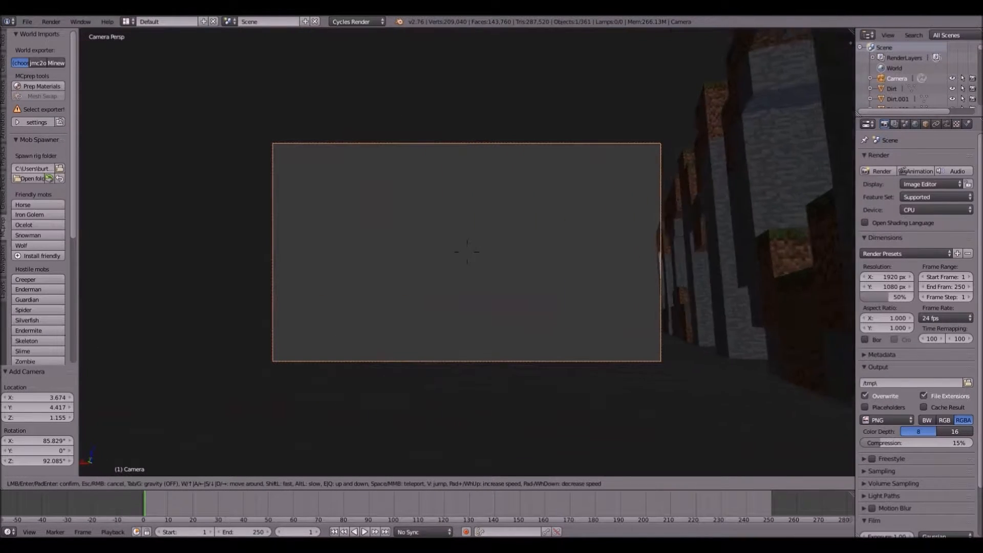
key("a")
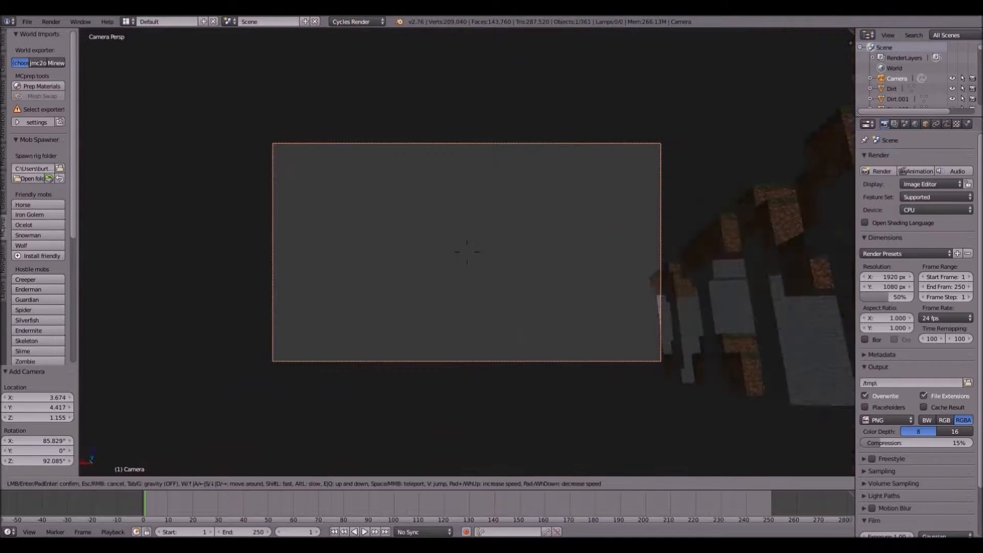
key("w")
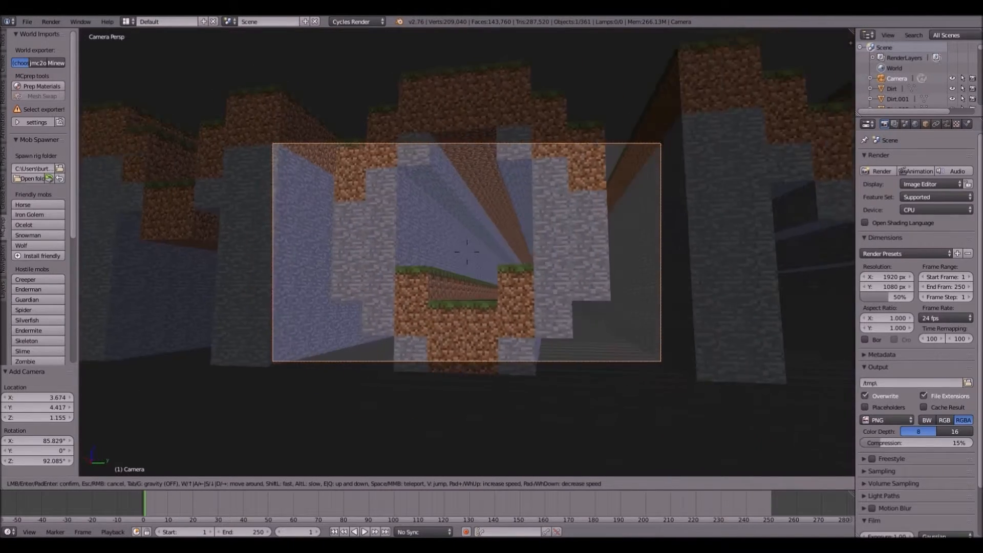
key("s")
key("s")
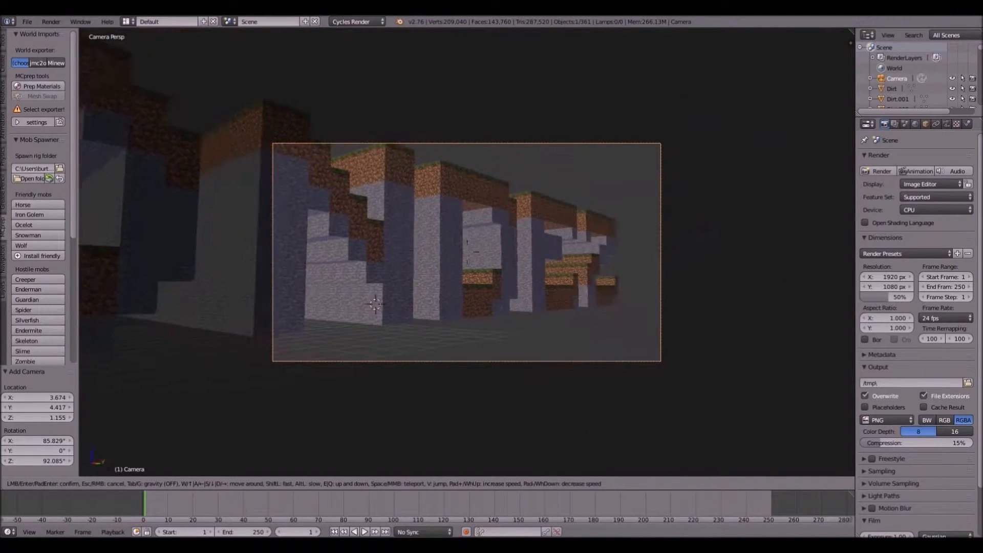
key("w")
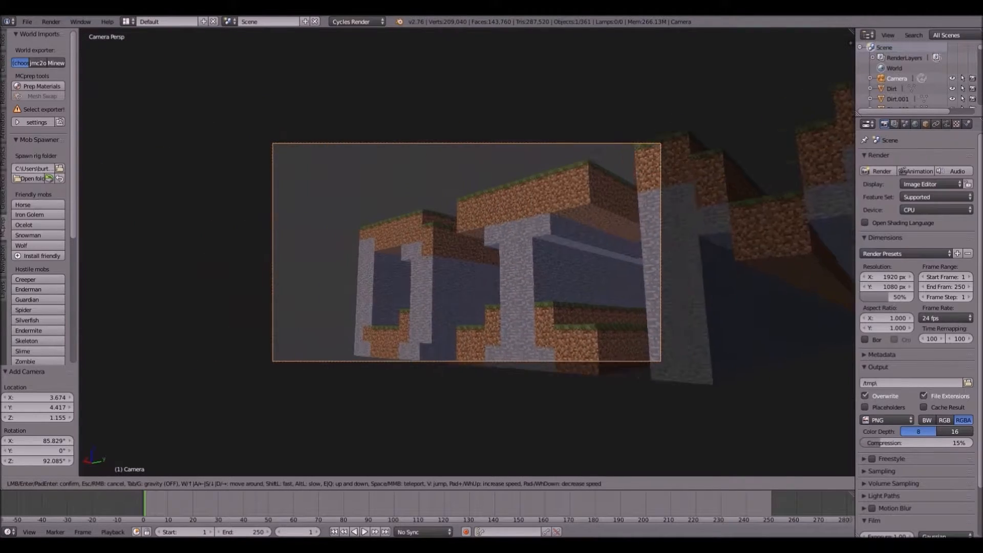
key("s")
key("s")
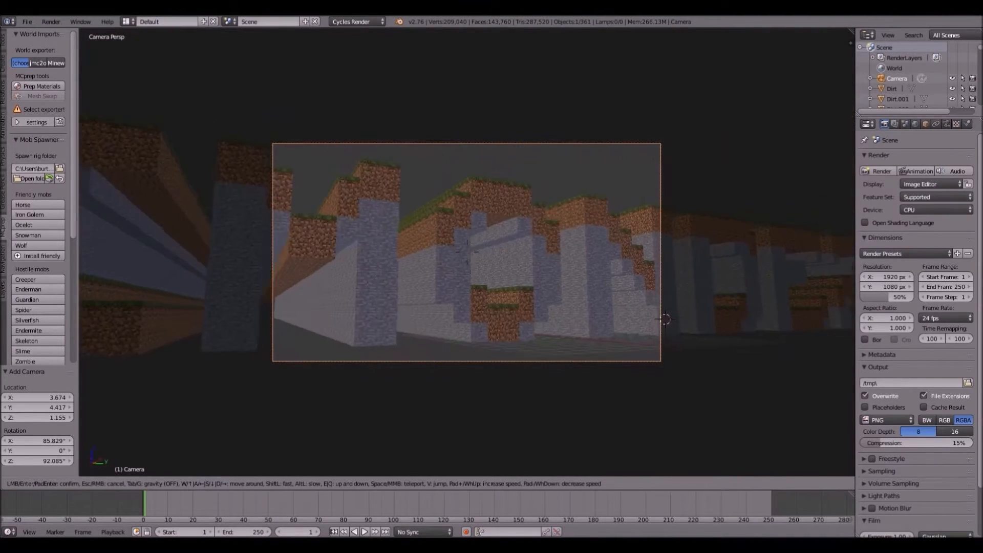
key("s")
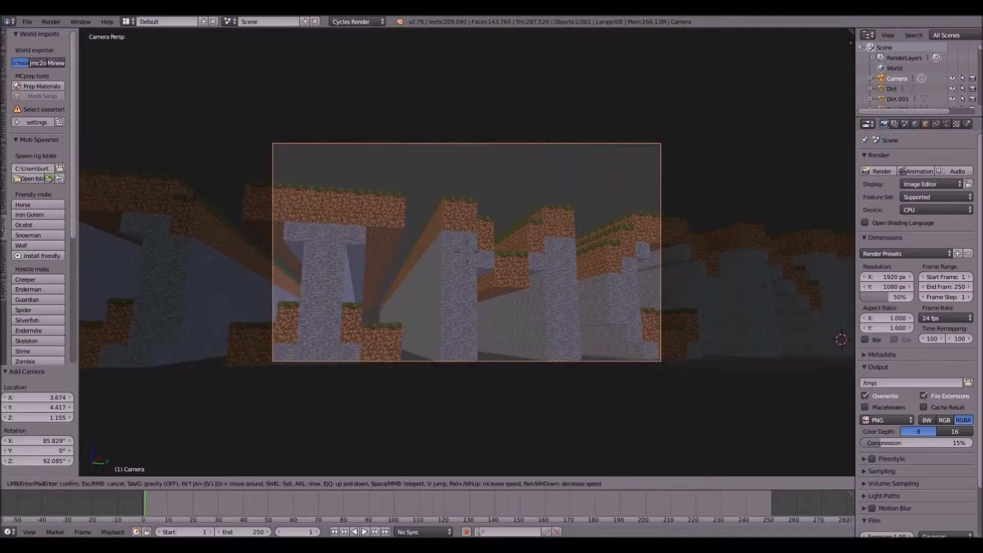
left_click(467, 256)
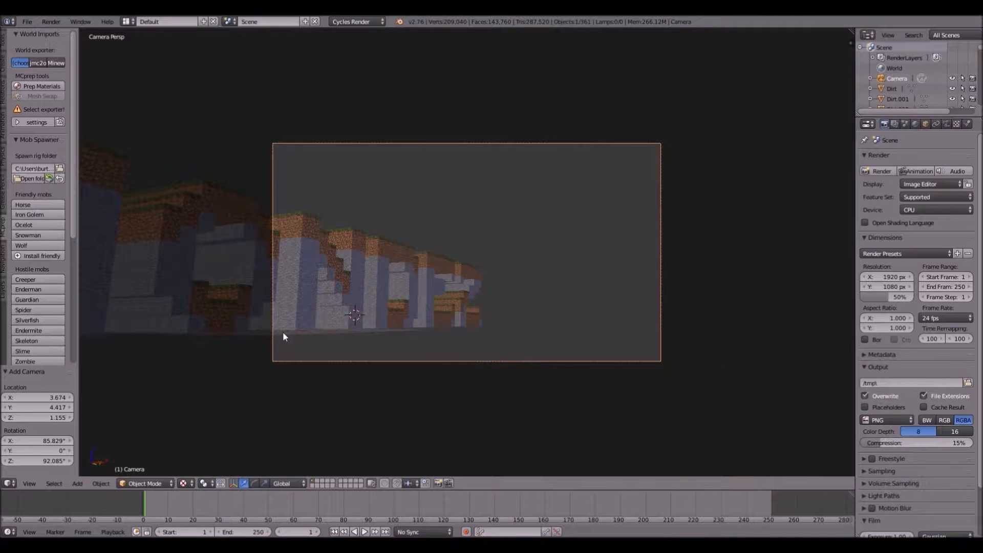
- Append the Clouds object from Minecraft_Blocks_Rig.blend in the desktop's Blender_Minecraft_Rig folder
key("KP_0")
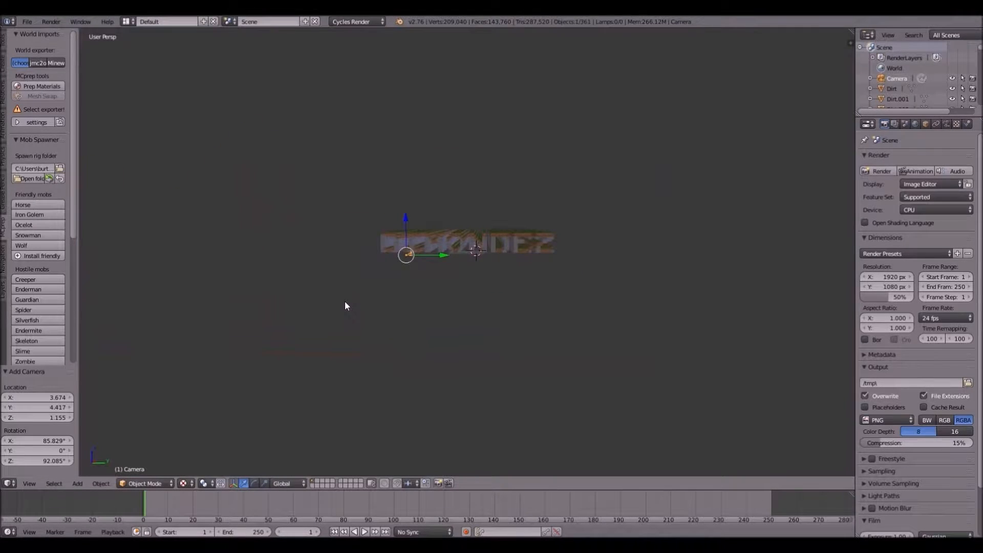
scroll(345, 301, "up", 2)
scroll(343, 299, "up", 2)
scroll(343, 299, "down", 2)
scroll(343, 299, "up", 2)
middle_click_drag(352, 301, 410, 312)
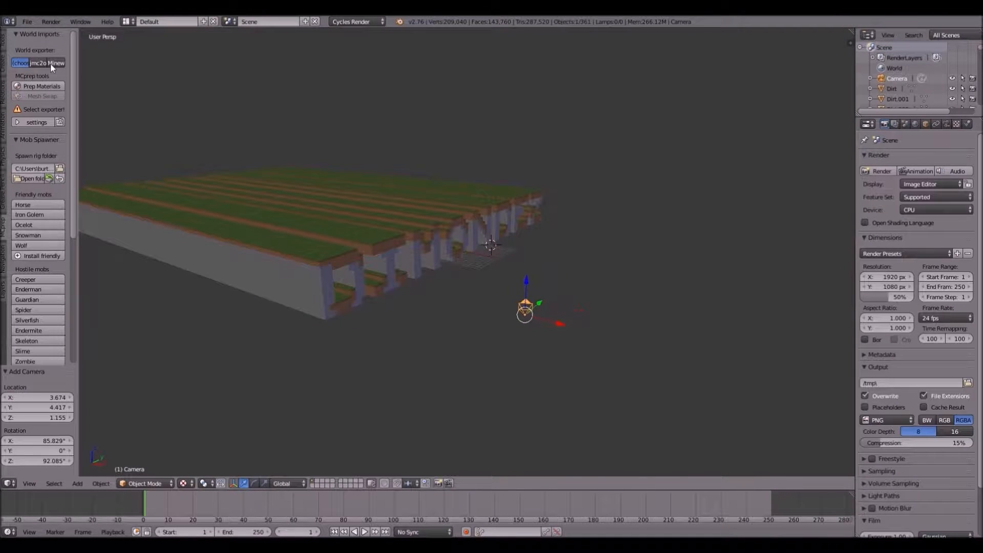
left_click(20, 23)
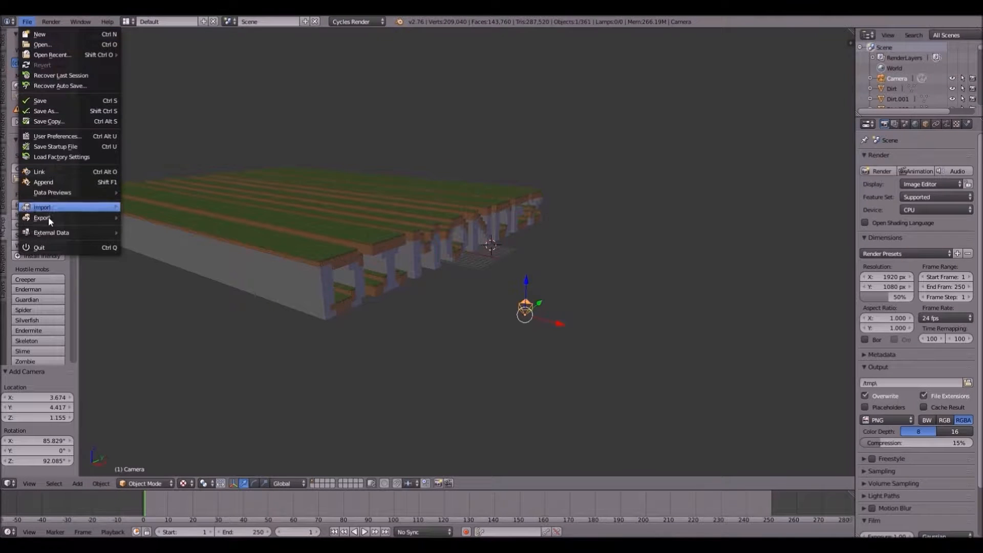
left_click(43, 182)
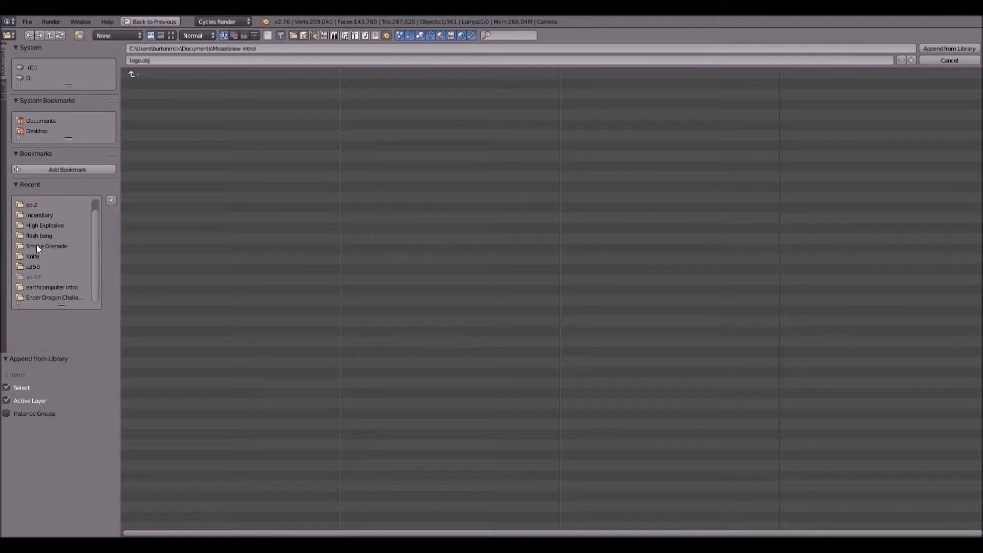
left_click(33, 132)
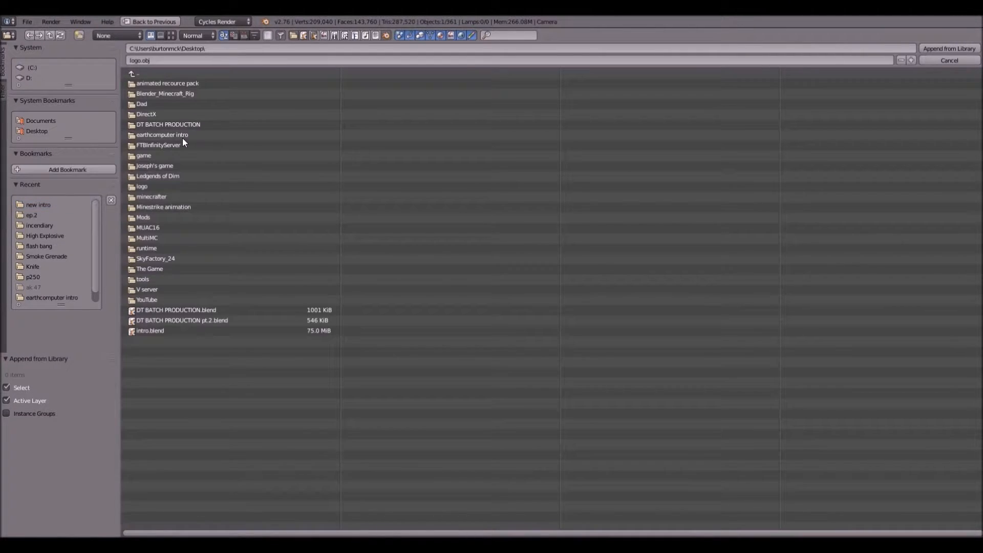
left_click(172, 94)
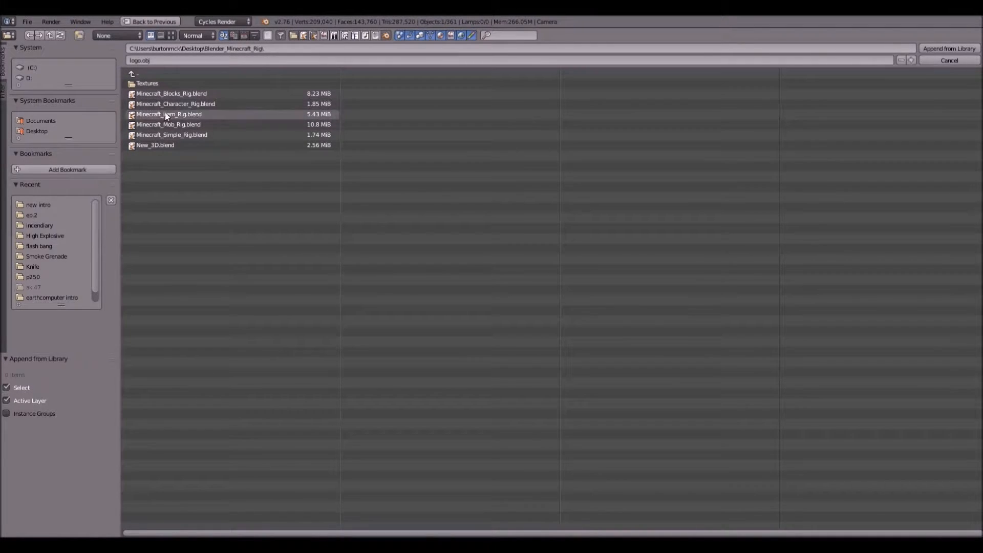
left_click(192, 95)
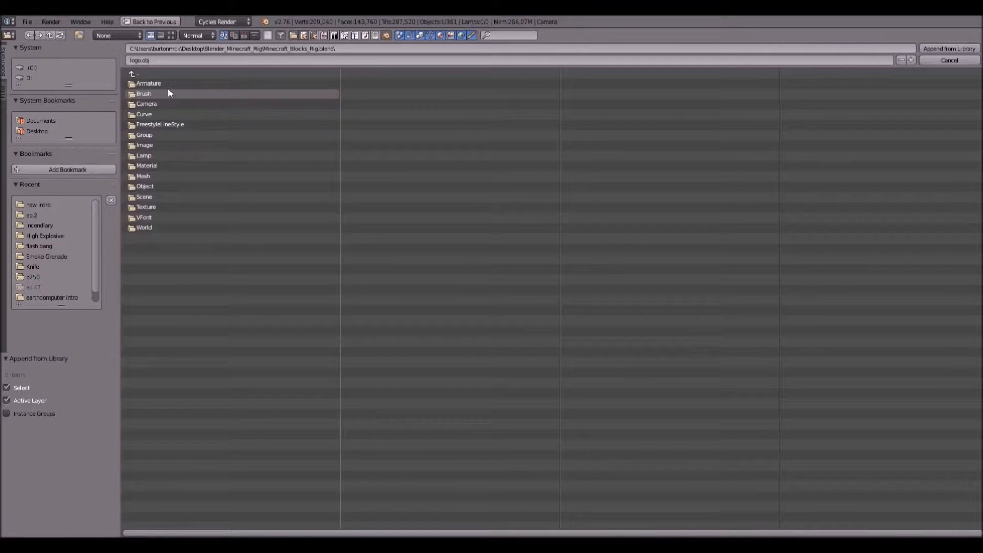
left_click(153, 186)
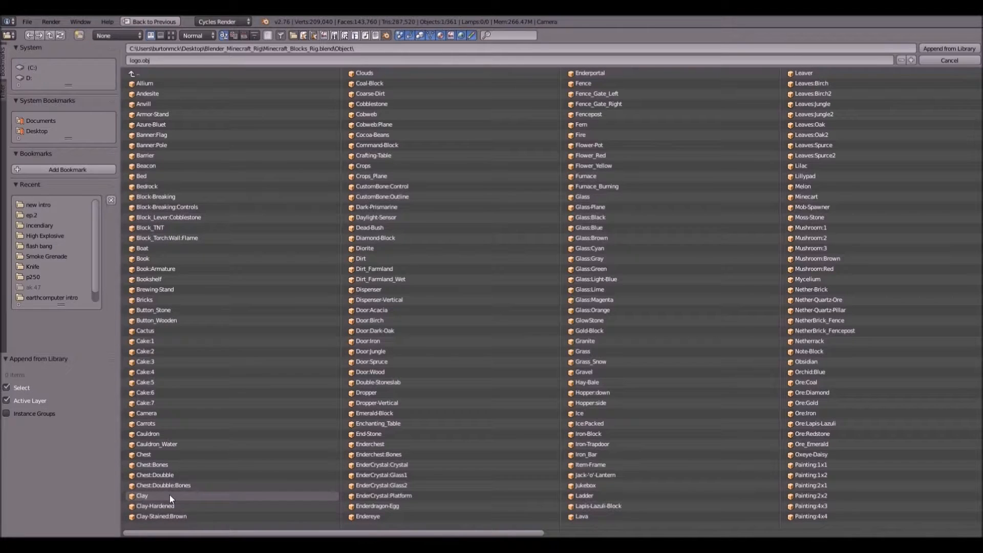
left_click(366, 73)
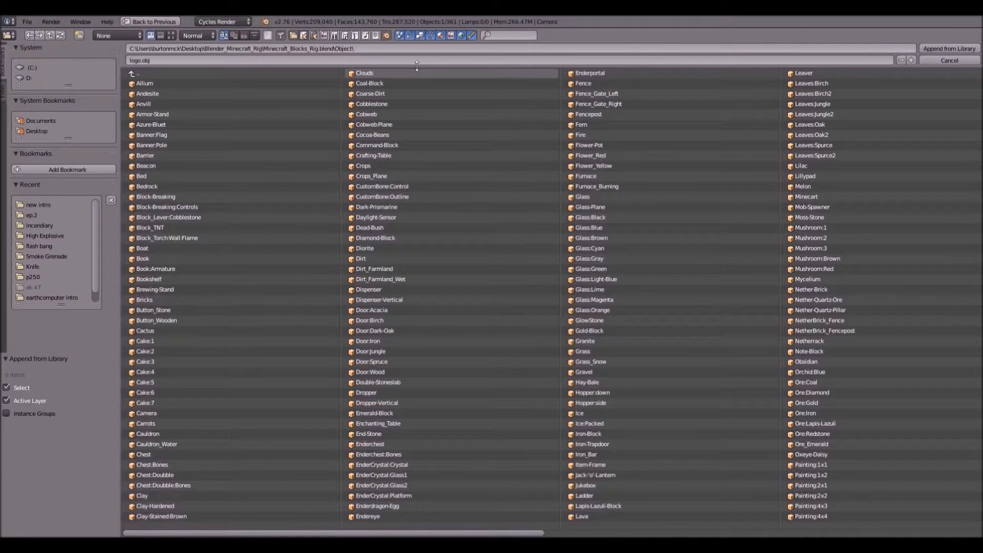
left_click(950, 47)
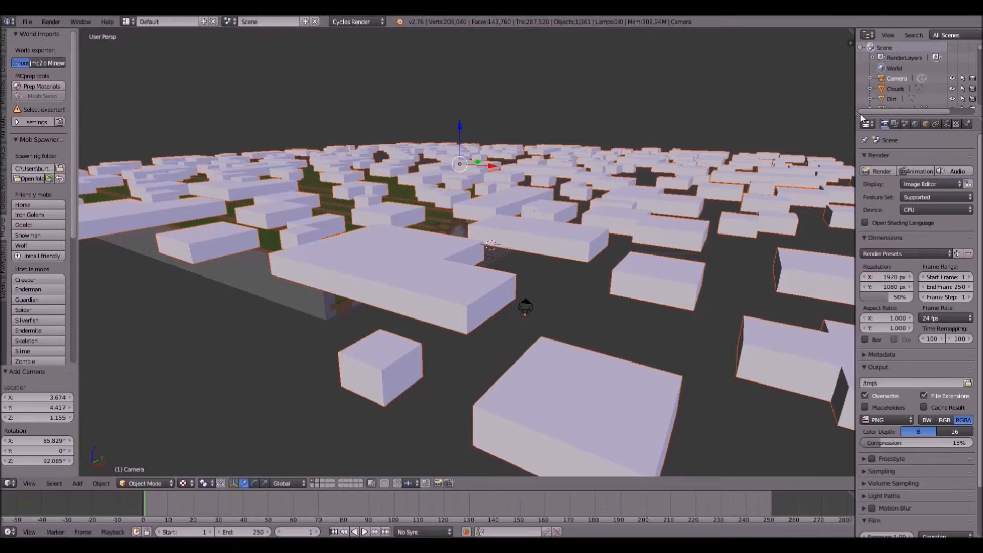
- Prepare the materials of the appended clouds with MCprep, keeping reflections enabled
scroll(653, 309, "down", 4)
scroll(653, 308, "up", 3)
middle_click_drag(654, 307, 346, 254)
left_click(23, 88)
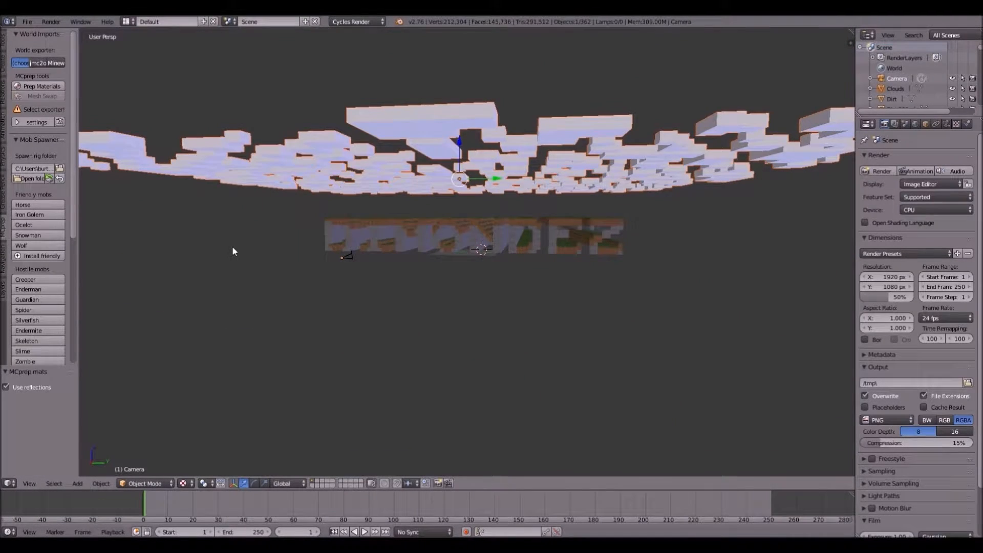
- Move the clouds about -63.8 units along X and raise them about 20.7 units along Z, above the lettering
middle_click_drag(233, 248, 499, 206)
left_click_drag(490, 206, 230, 188)
middle_click_drag(553, 225, 495, 98)
key("g")
key("z")
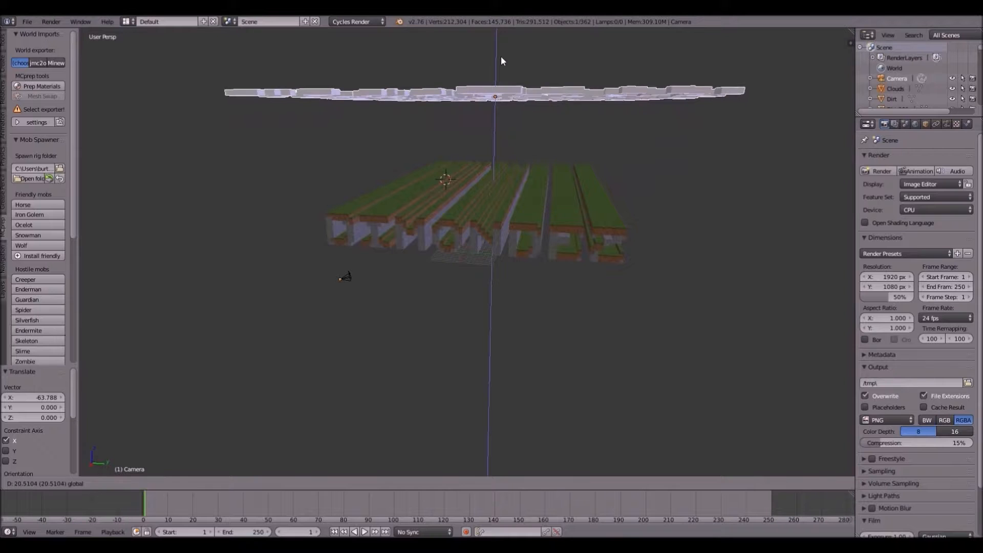
left_click(501, 57)
- Tilt the cloud layer about -6.5° around the global Y axis
middle_click_drag(518, 118, 643, 173)
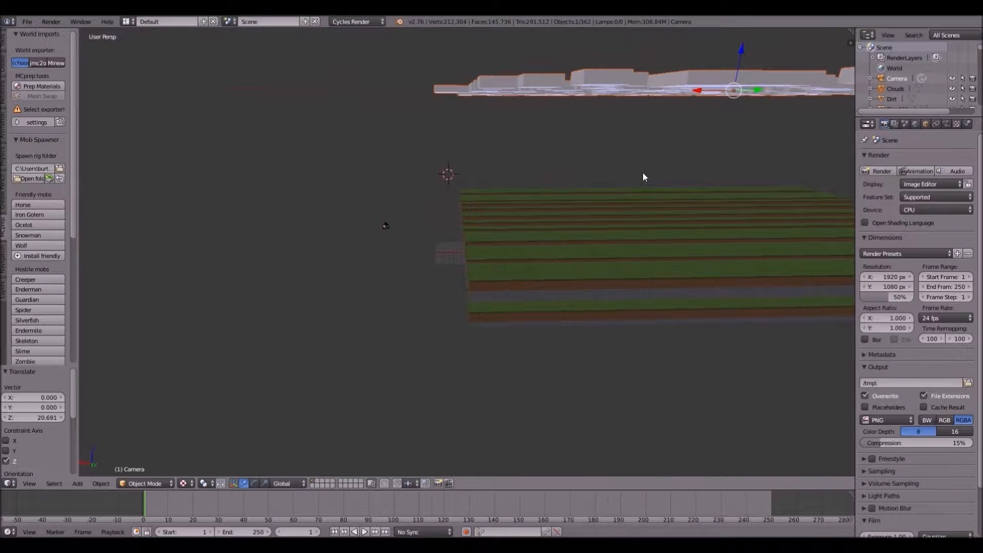
key("r")
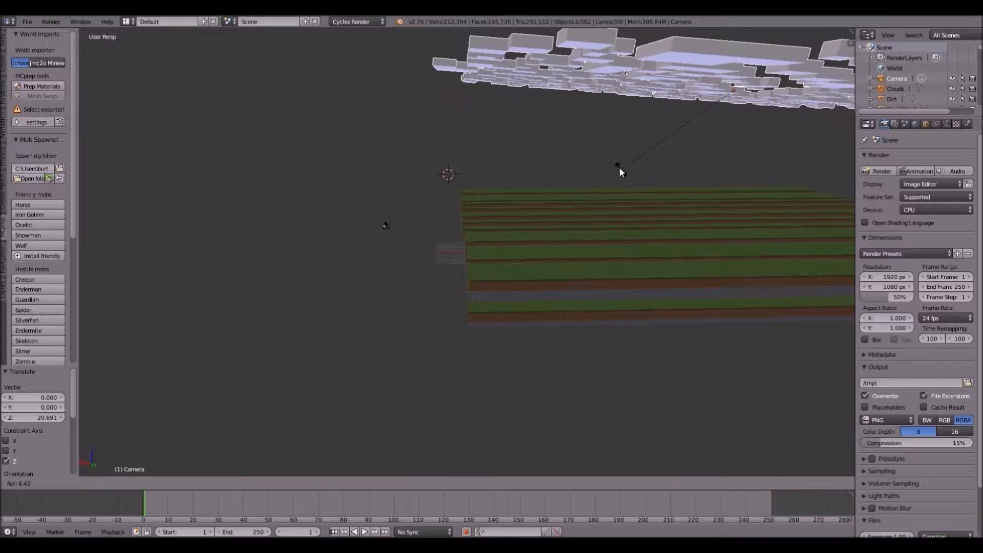
key("y")
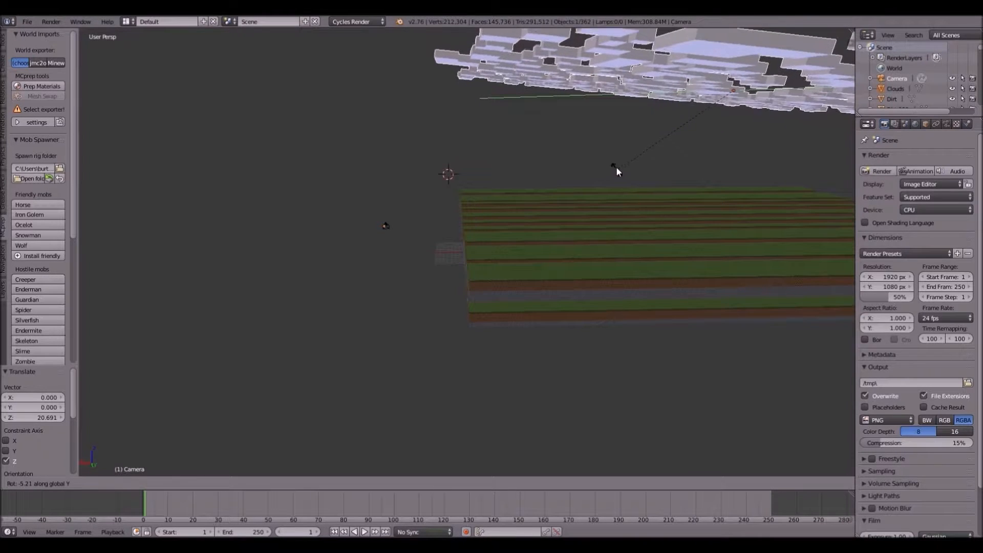
left_click(592, 193)
middle_click_drag(592, 193, 693, 186)
- Look through the camera and fly it back from the lettering to an oblique view showing nearly the whole title below the clouds
key("KP_0")
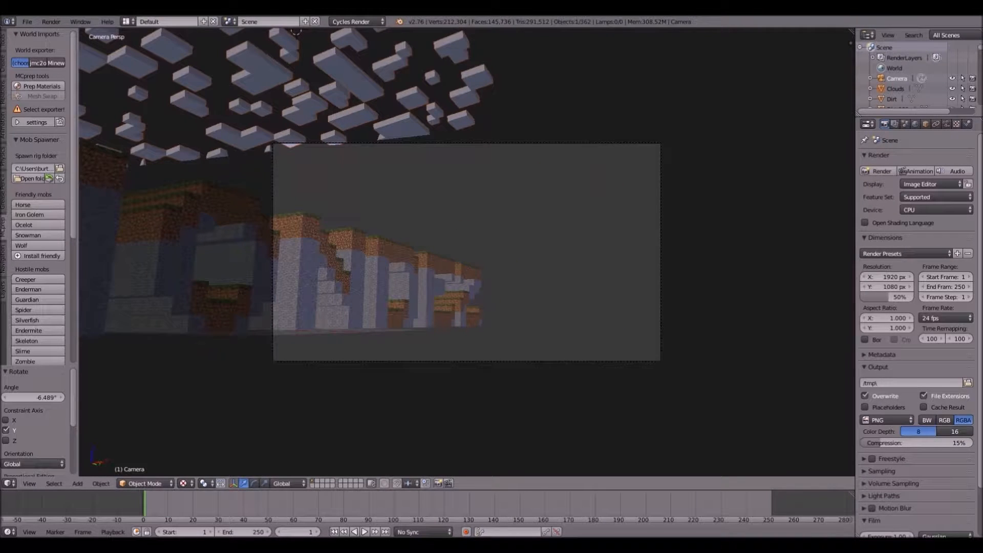
key("shift+f")
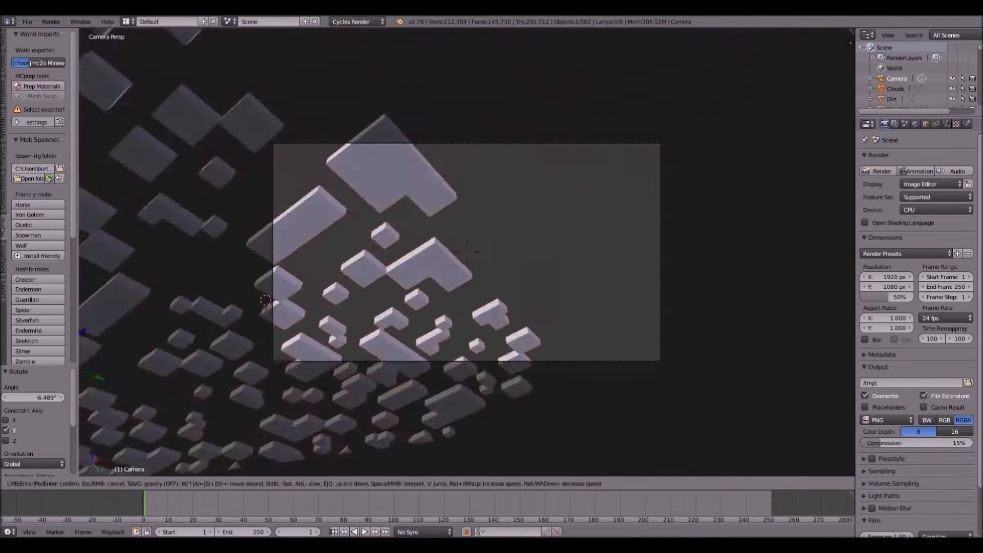
key("w")
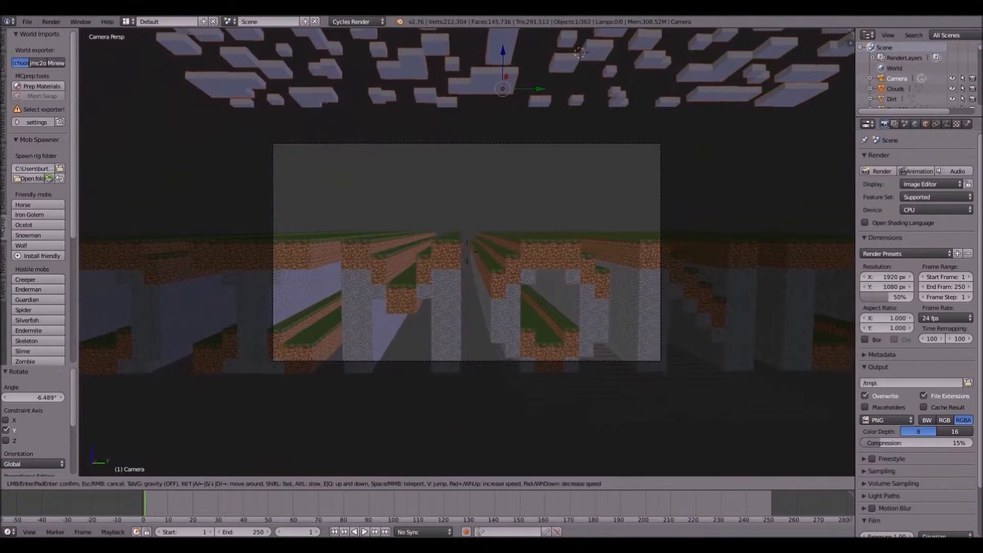
key("d")
key("s")
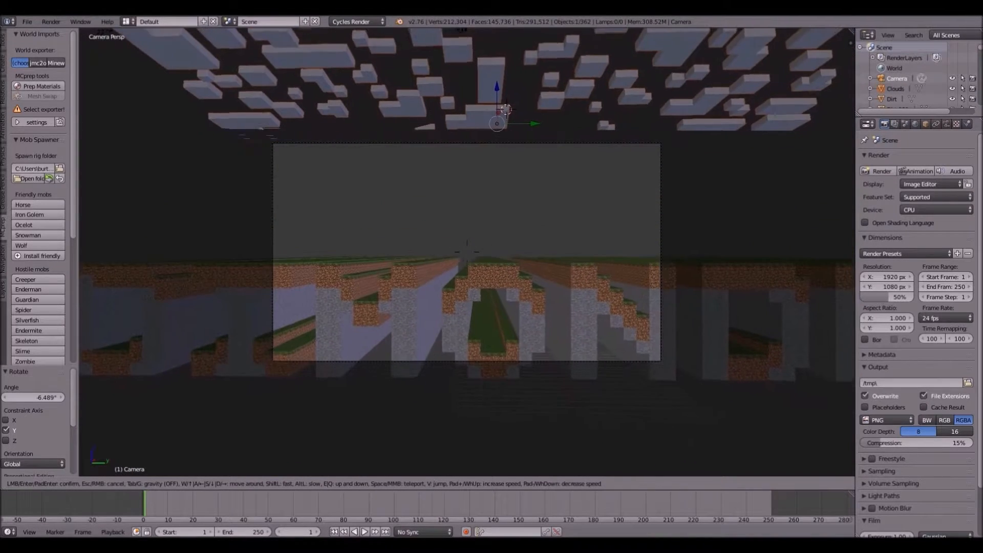
key("s")
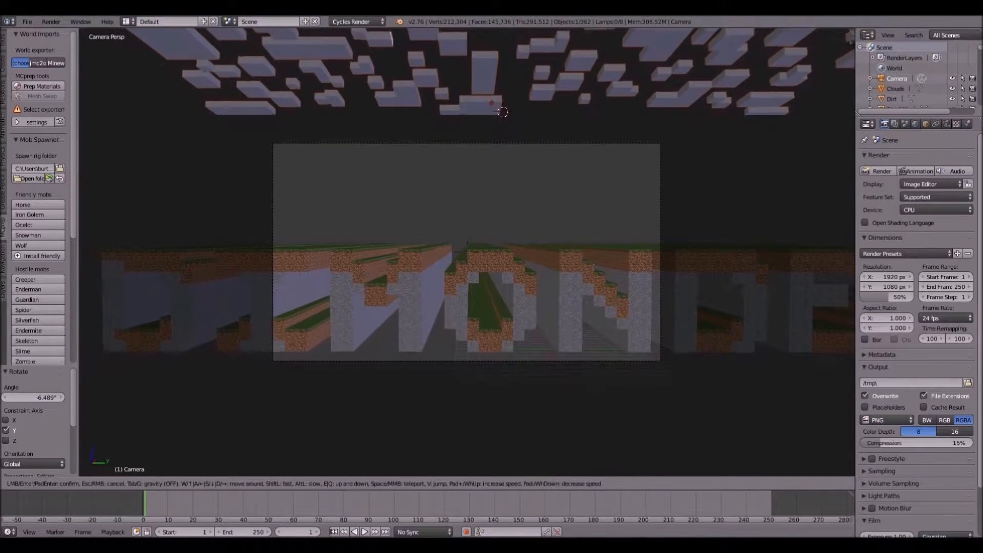
key("s")
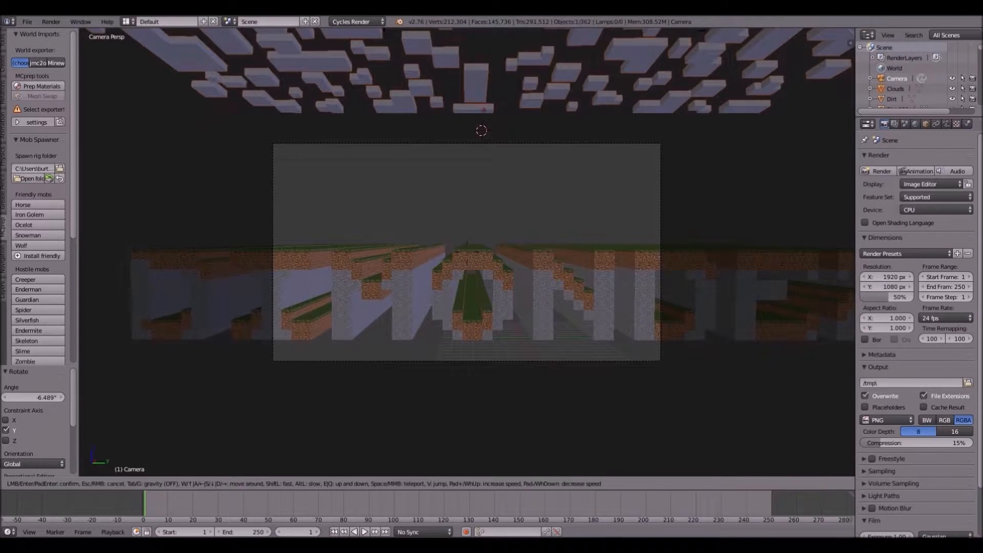
key("s")
key("d")
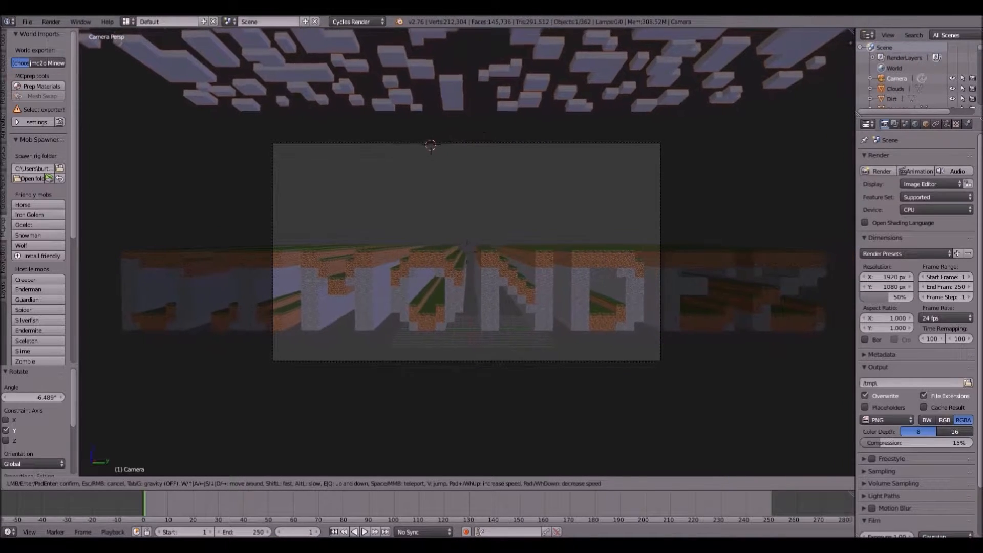
key("s")
key("d")
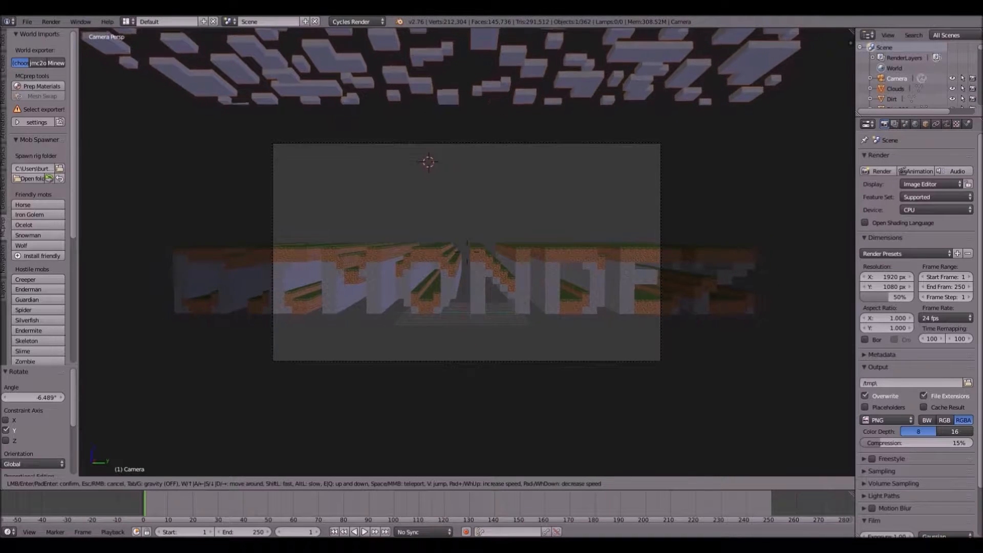
key("s")
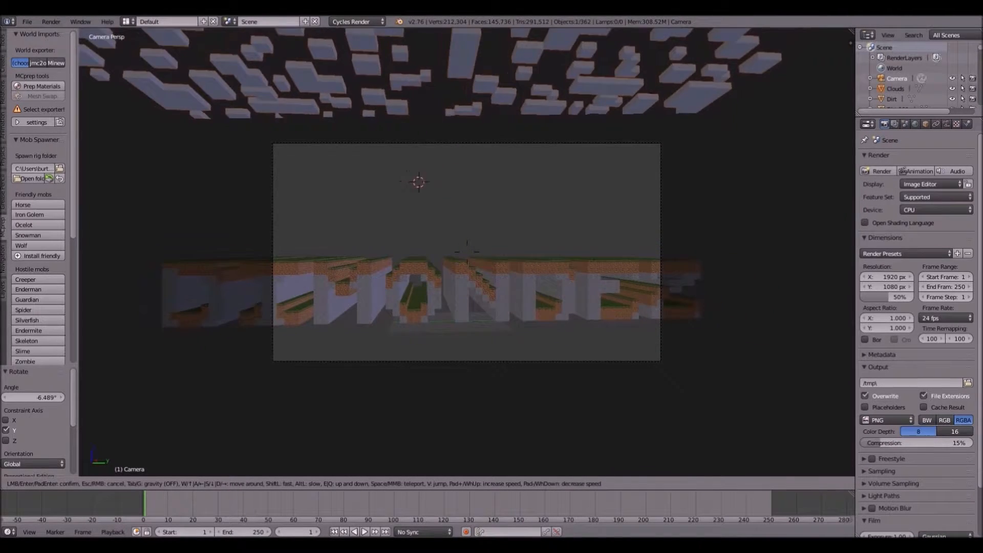
key("s")
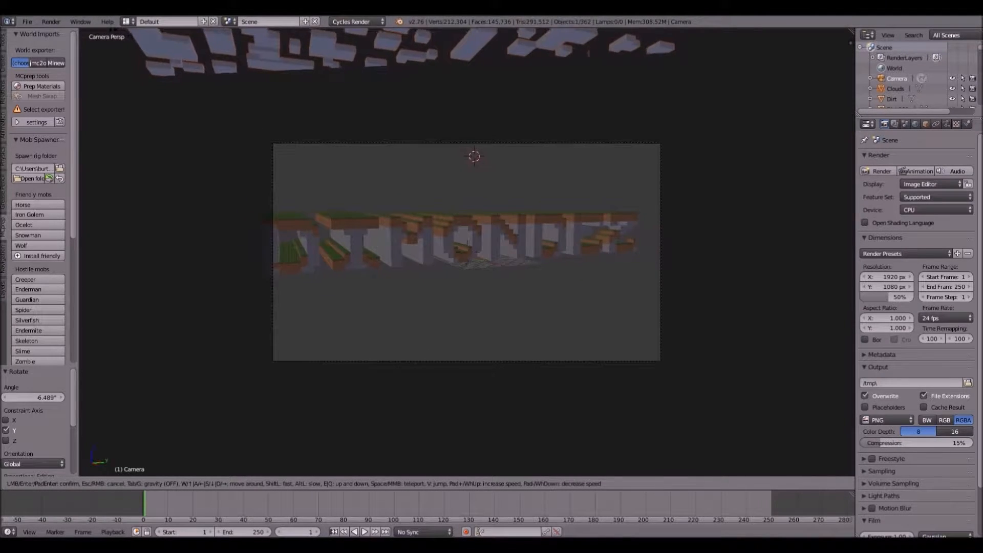
left_click(460, 167)
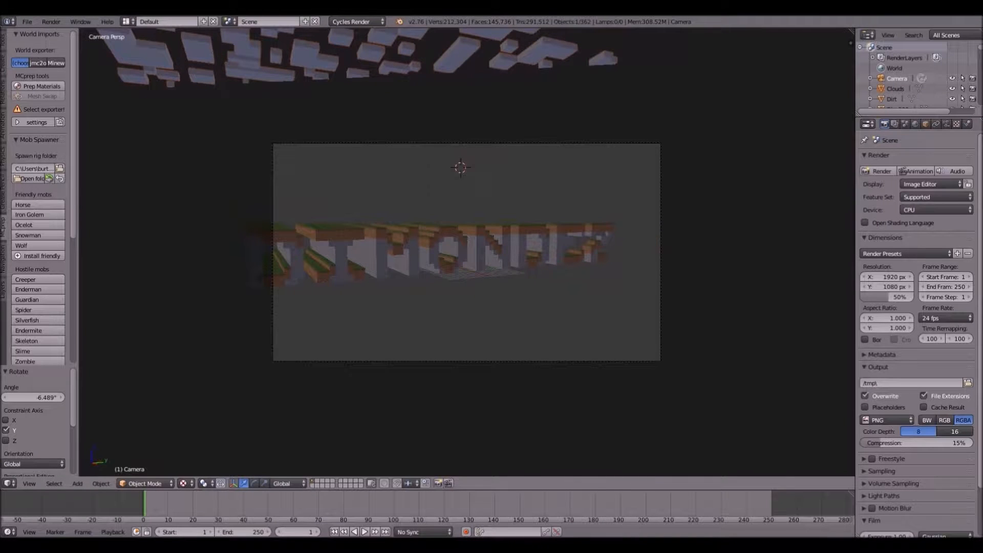
- Fine-tune the camera's position and aim so the lettering spans the full width of the frame
key("shift+f")
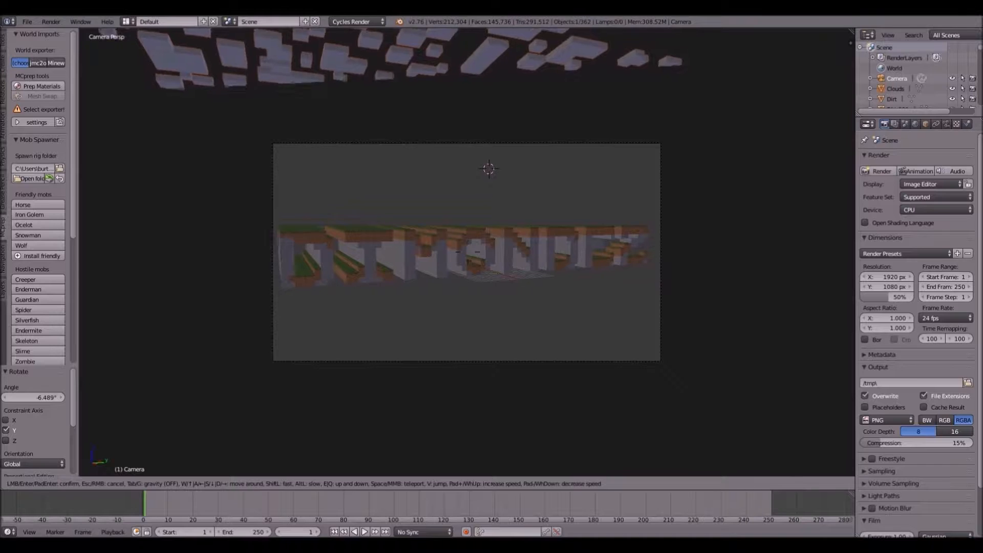
left_click(467, 253)
key("w")
key("Escape")
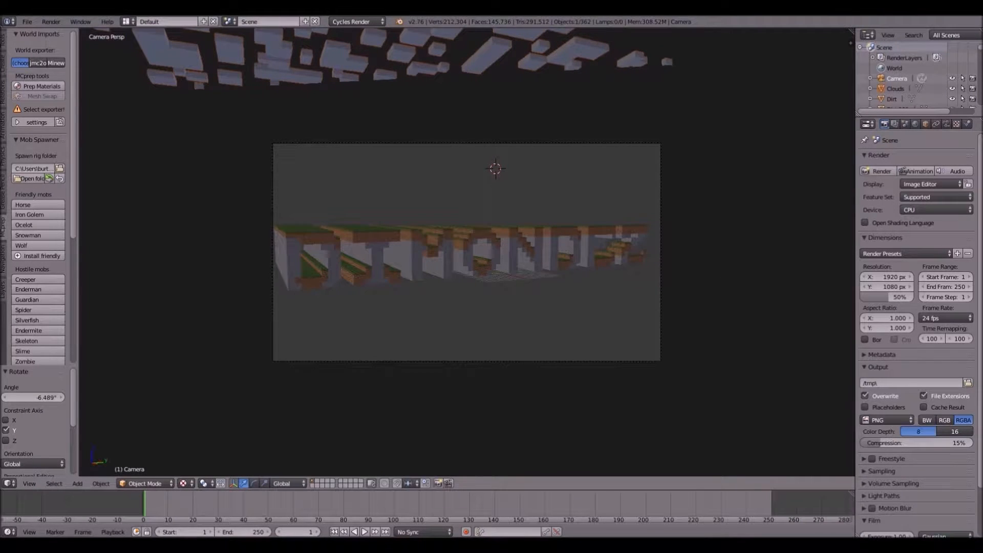
key("shift+f")
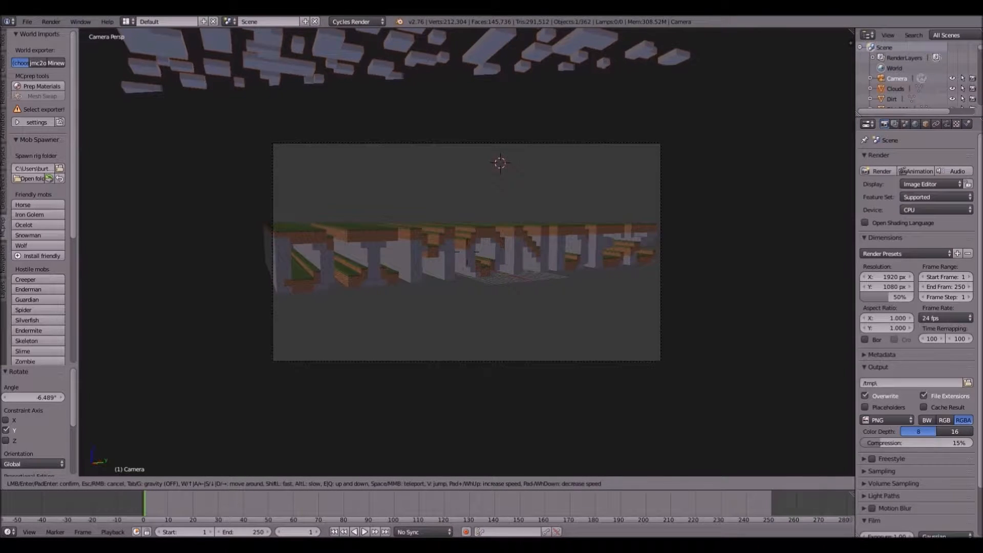
left_click(629, 271)
- Enable nodes for the world's surface
middle_click_drag(629, 271, 210, 262)
scroll(546, 301, "down", 3)
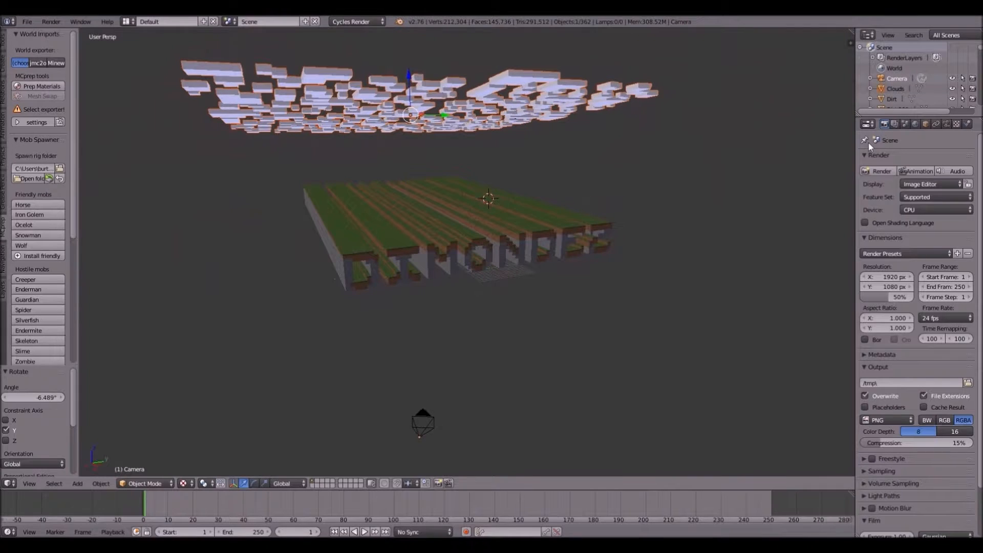
left_click(915, 124)
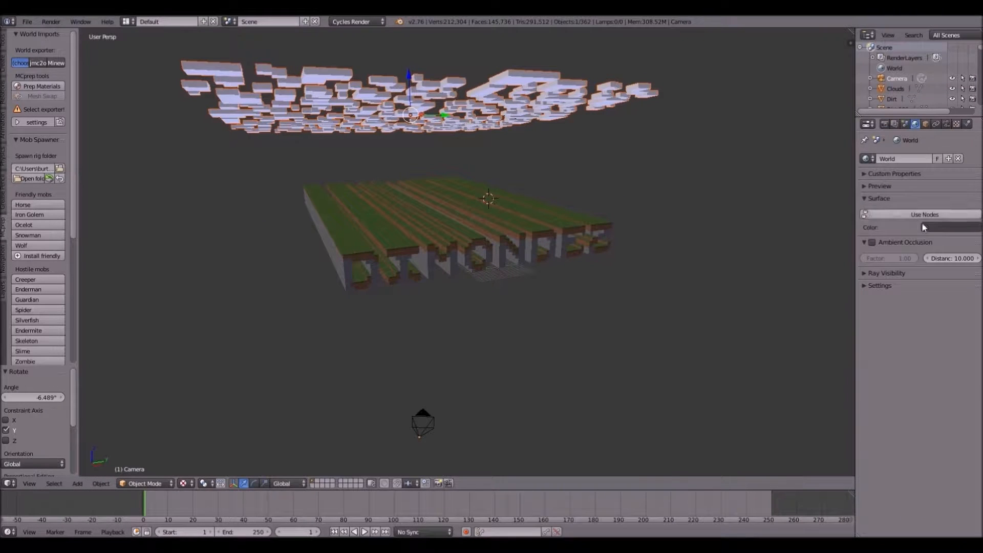
left_click(898, 215)
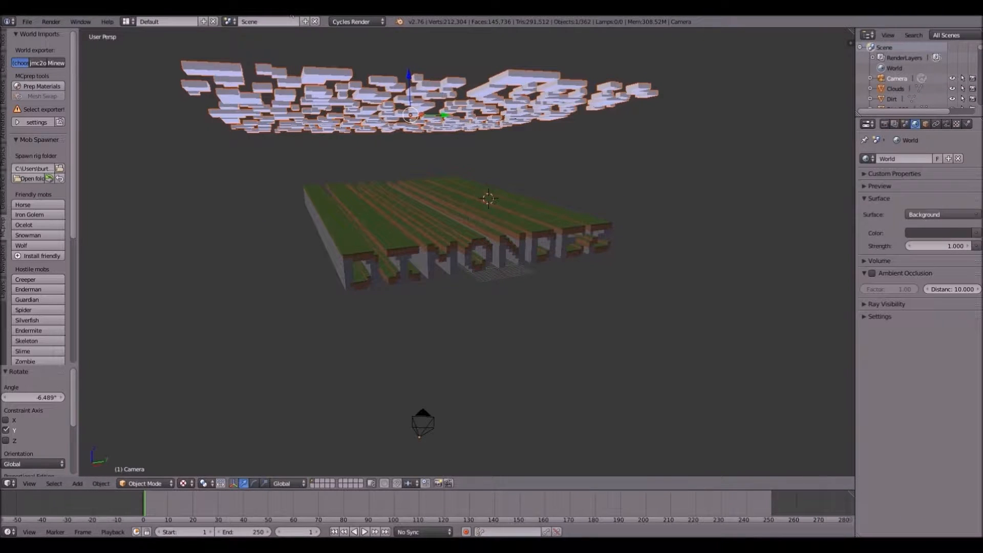
- Switch to the Compositing screen layout and set its node editor to shader nodes
left_click(126, 21)
left_click(138, 57)
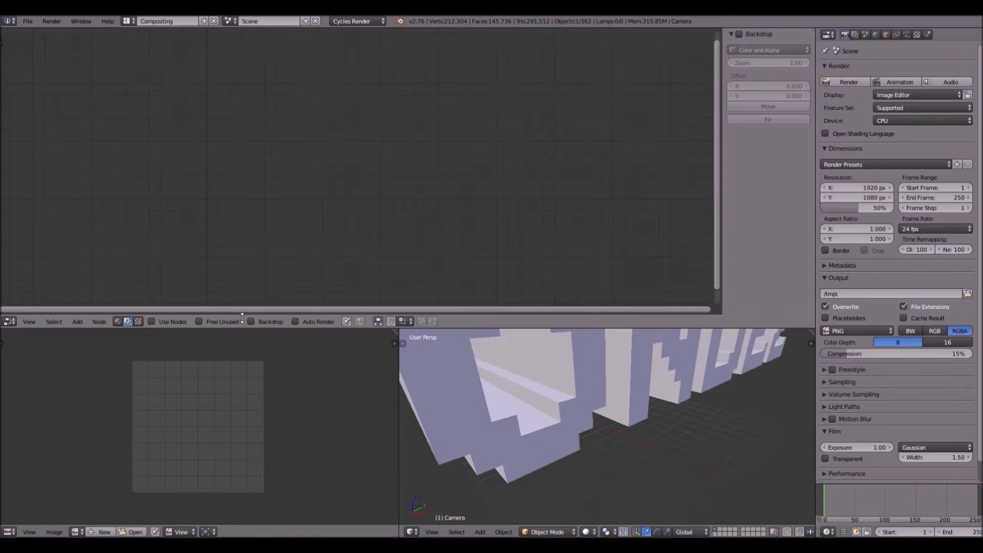
left_click(117, 321)
left_click(126, 322)
left_click(136, 321)
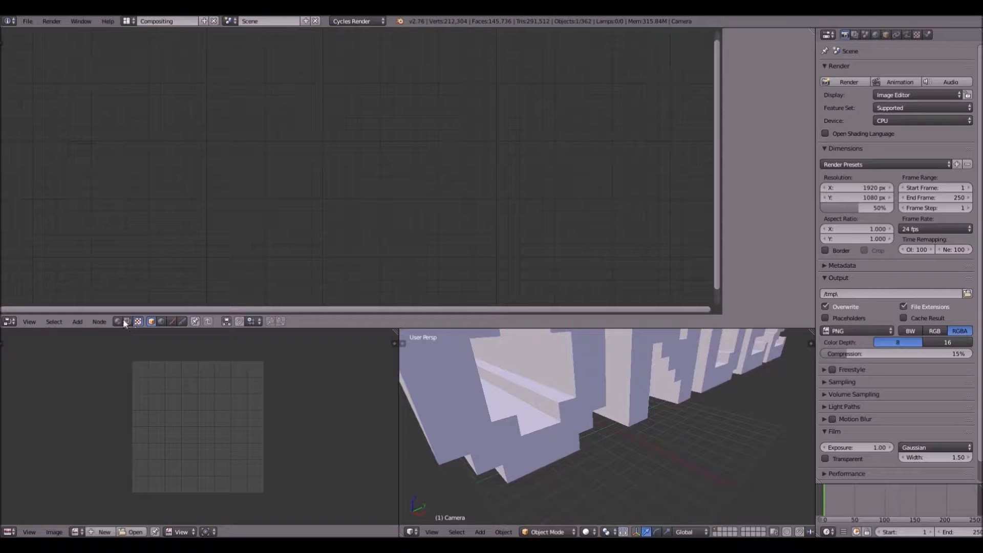
left_click(117, 322)
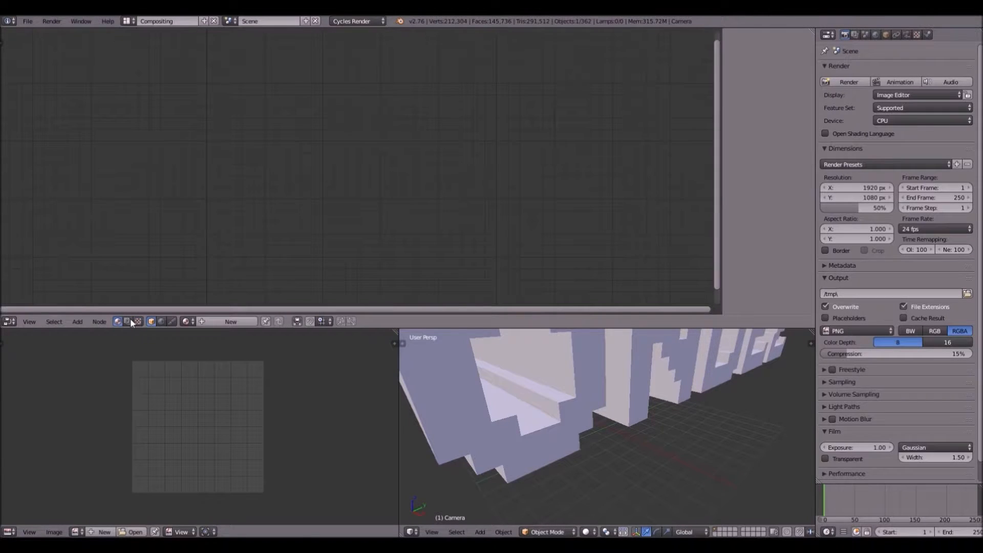
- Open the world's settings and switch the node editor to the world's shader nodes
left_click(188, 321)
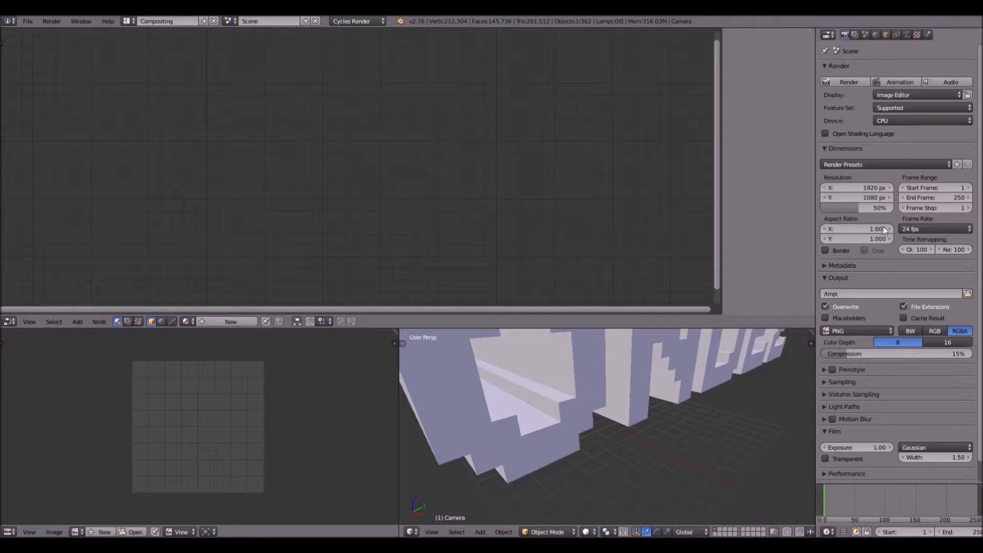
left_click(876, 34)
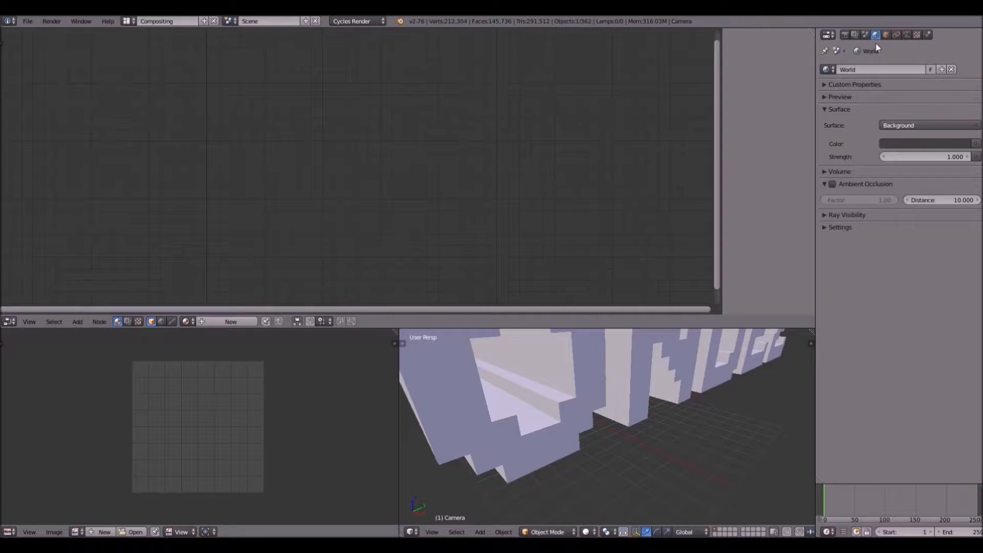
left_click(901, 127)
left_click(901, 126)
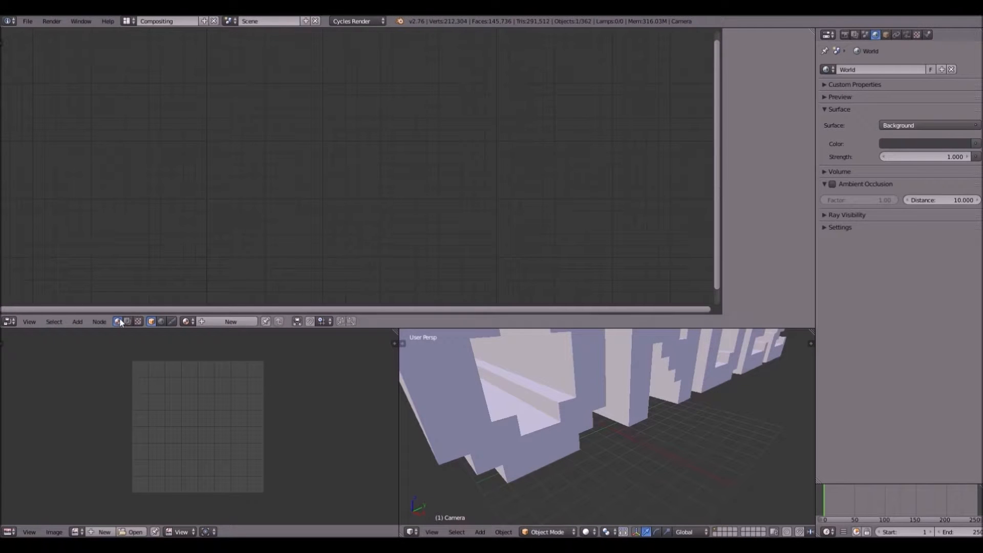
left_click(160, 321)
scroll(274, 222, "up", 2)
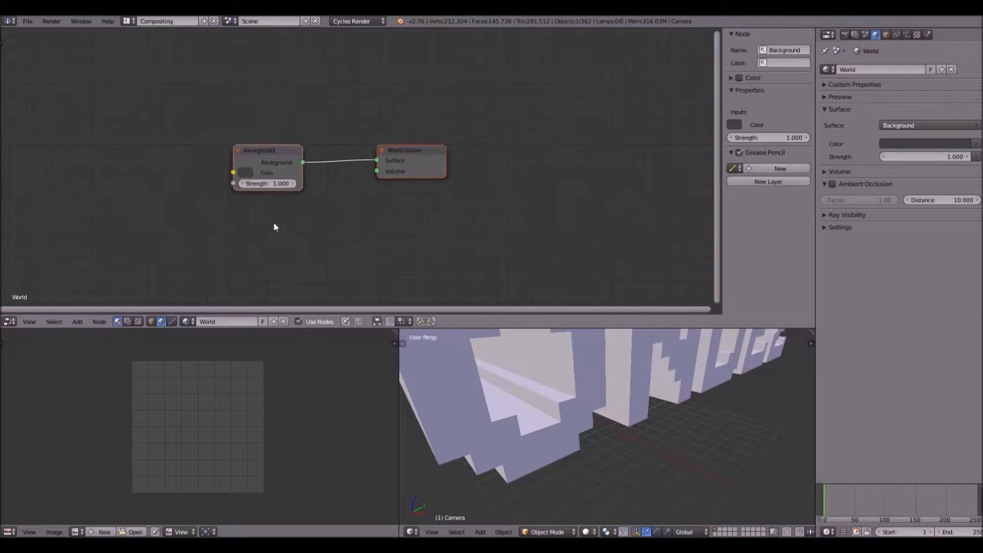
scroll(271, 224, "up", 1)
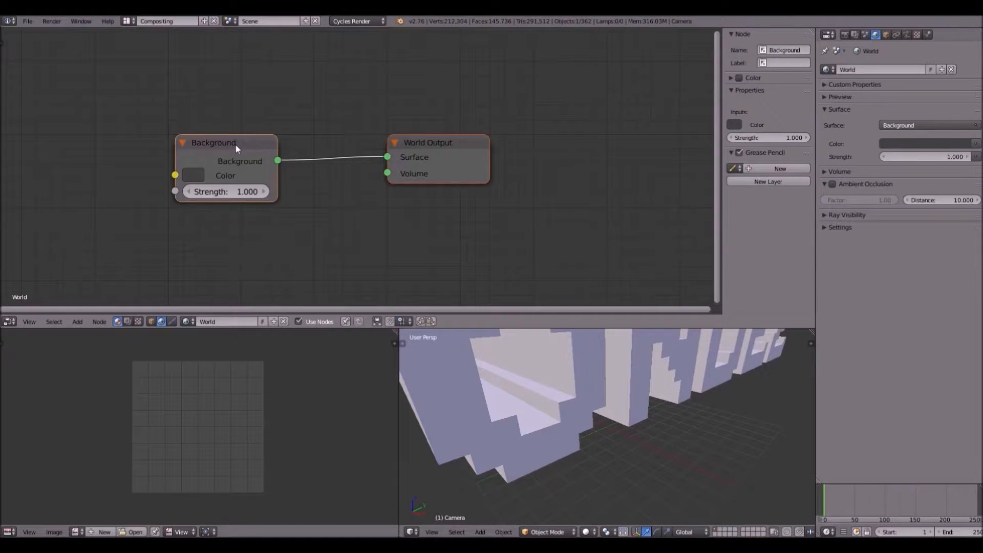
- Delete the default Background and World Output nodes and add a fresh World Output node
key("x")
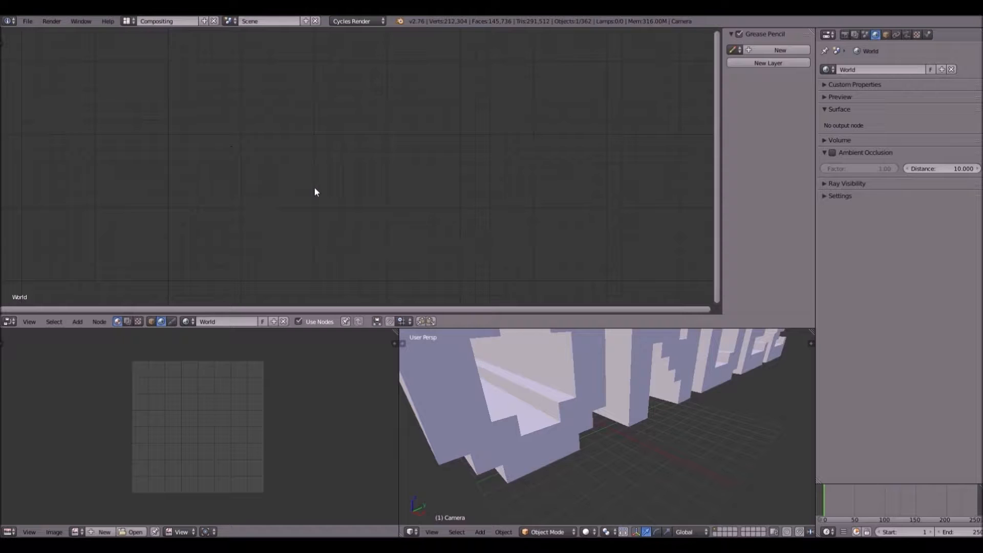
left_click(84, 319)
left_click(154, 289)
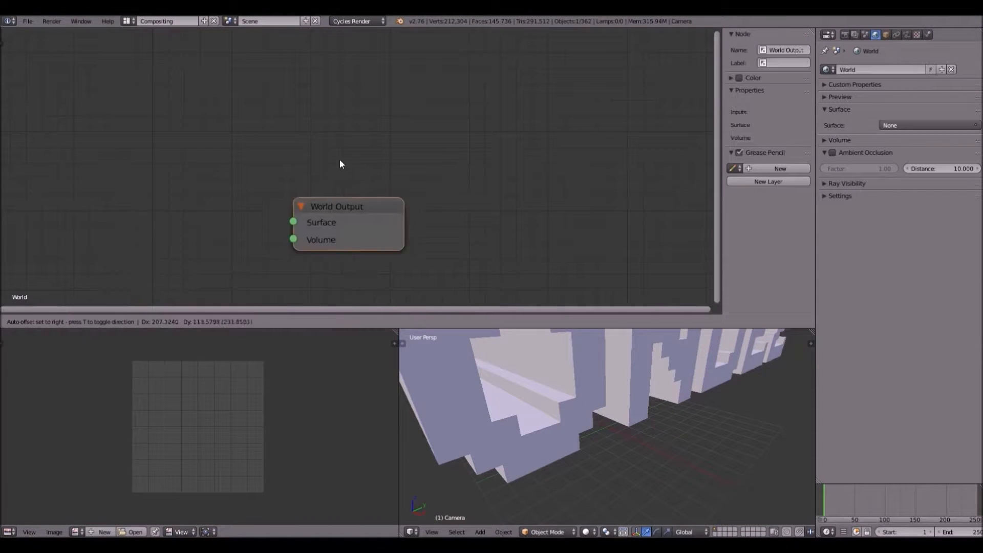
left_click(398, 108)
- Add a ColorRamp node and arrange it well to the left of the World Output node
left_click(78, 322)
mouse_move(92, 280)
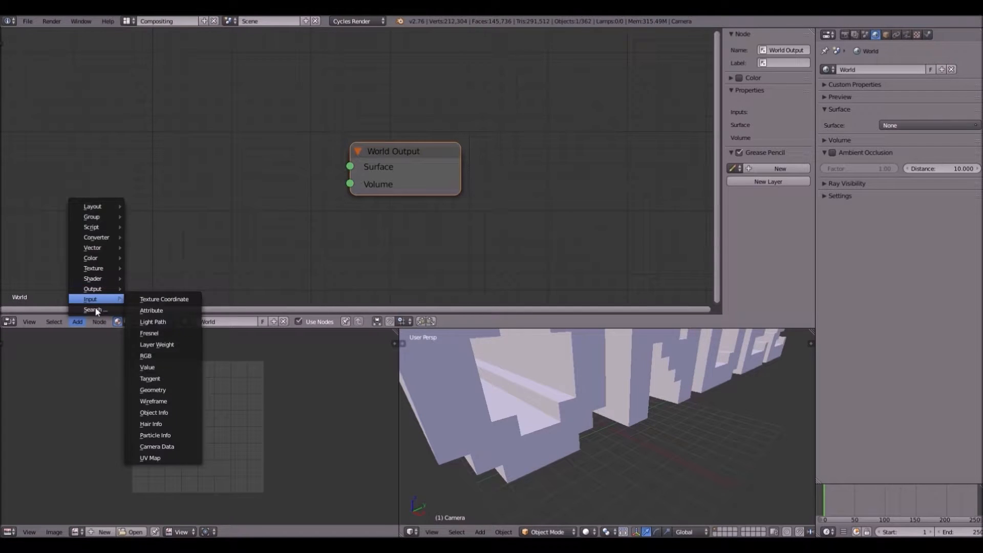
left_click(95, 310)
type("co")
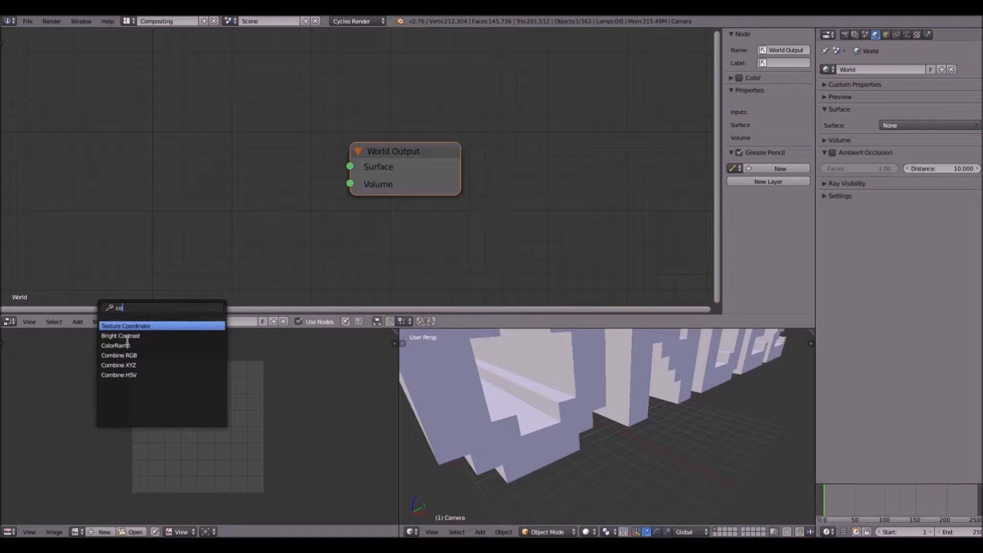
left_click(133, 346)
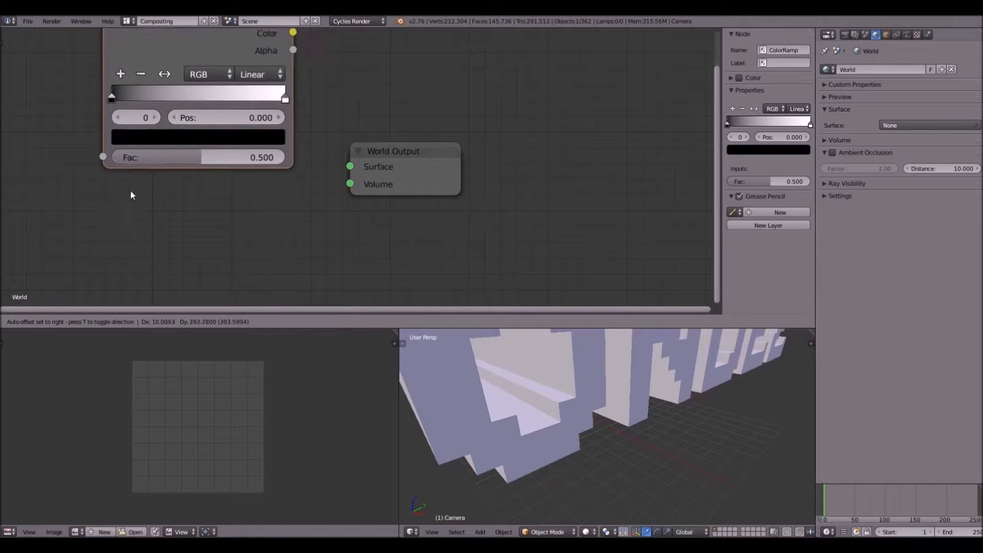
left_click_drag(195, 94, 90, 80)
left_click_drag(389, 149, 495, 96)
left_click_drag(115, 72, 171, 82)
scroll(185, 117, "down", 2)
scroll(185, 117, "down", 2)
scroll(186, 118, "up", 2)
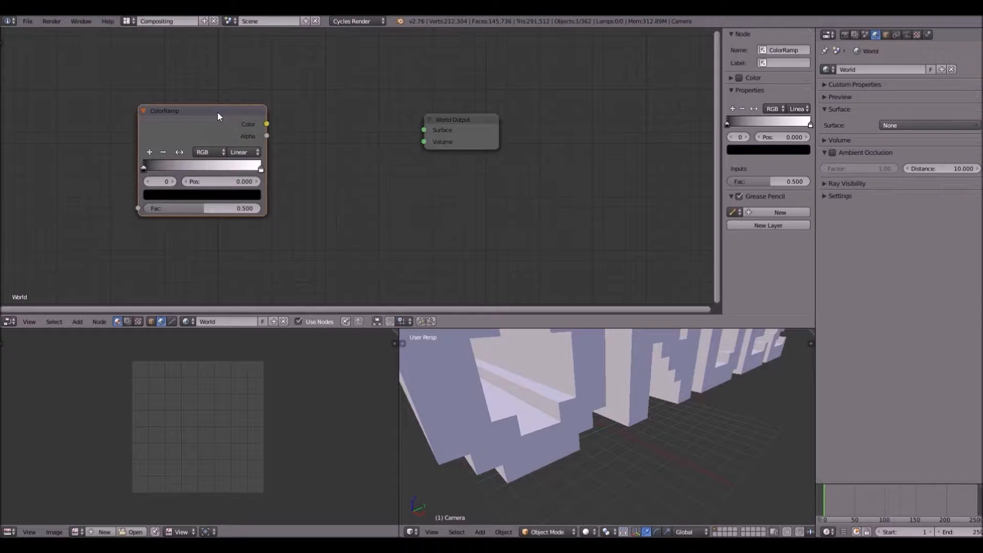
left_click_drag(207, 111, 144, 102)
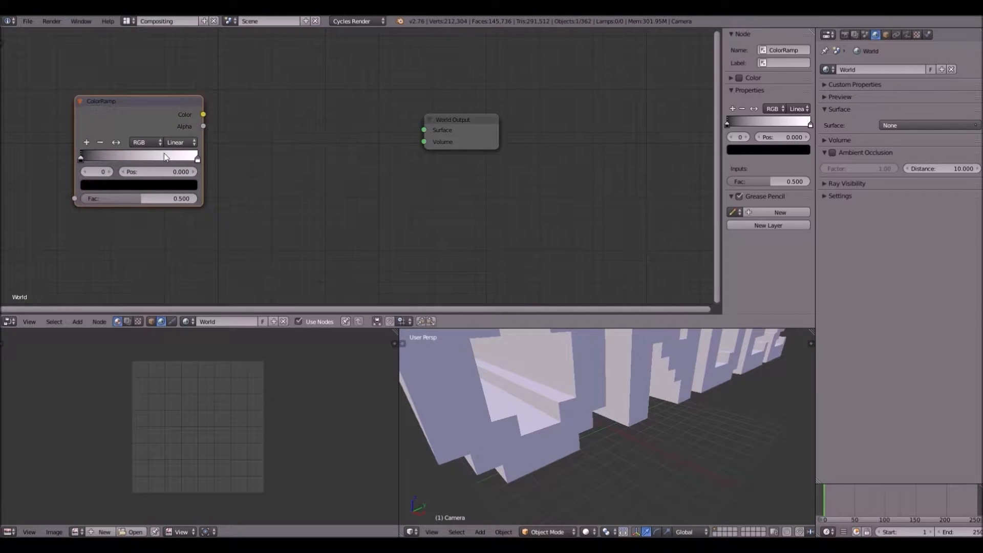
- Add a Mix Shader node just before the World Output node
key("shift+a")
left_click(211, 262)
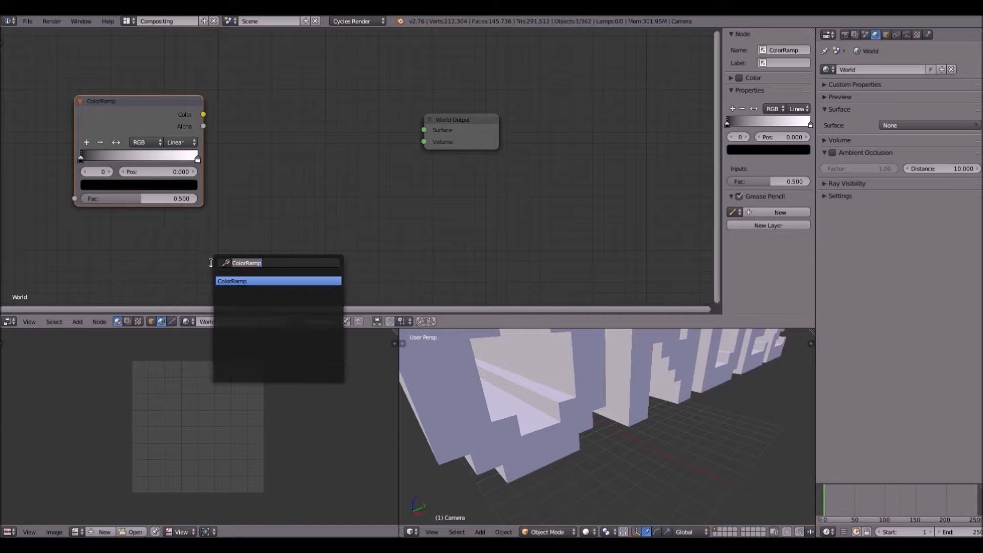
type("mix")
key("Return")
left_click(347, 120)
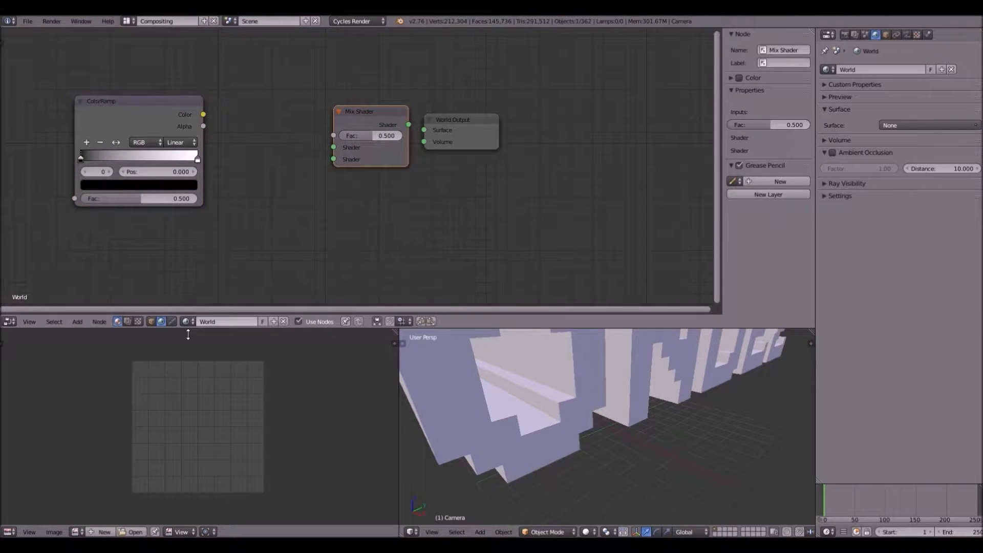
- Add a Background shader node between the ColorRamp and the Mix Shader
left_click(77, 322)
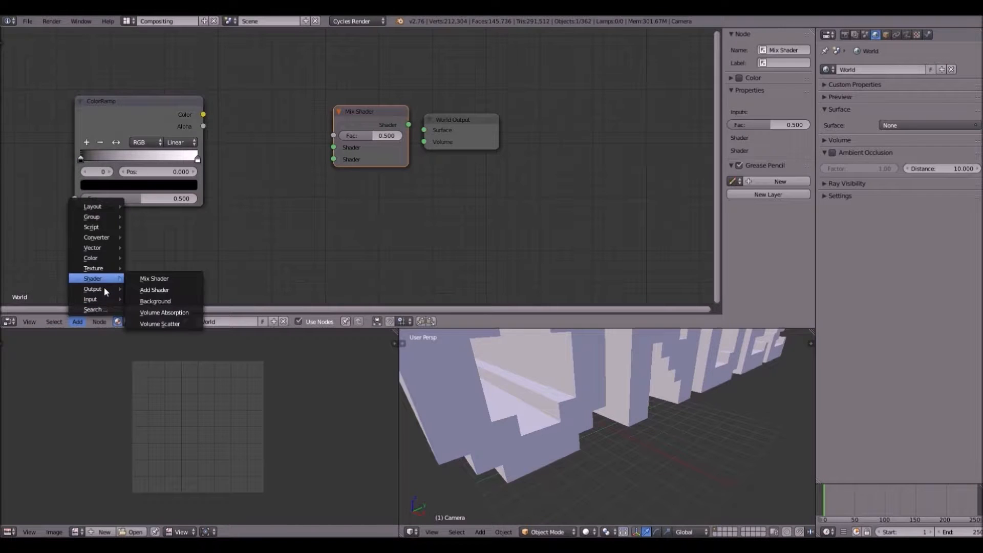
left_click(93, 309)
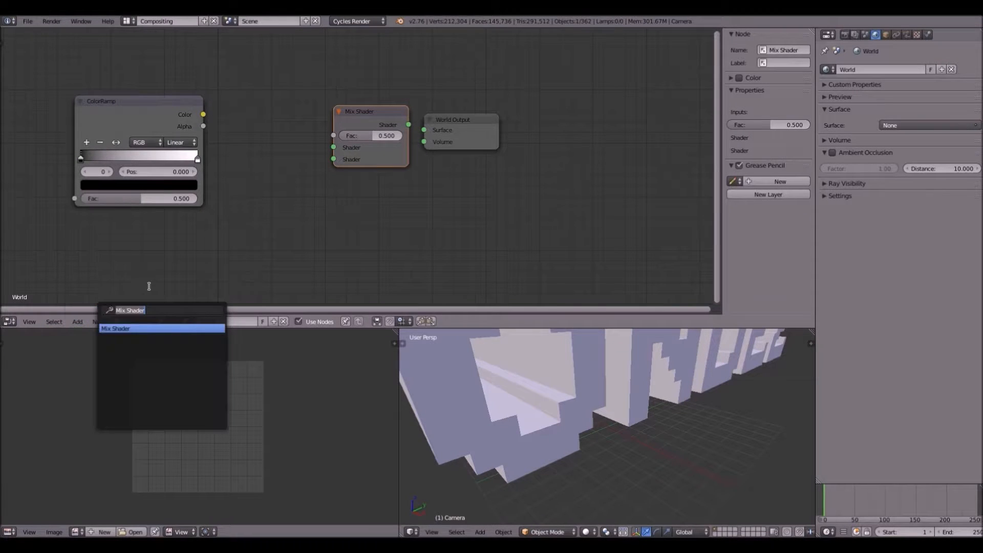
type("d")
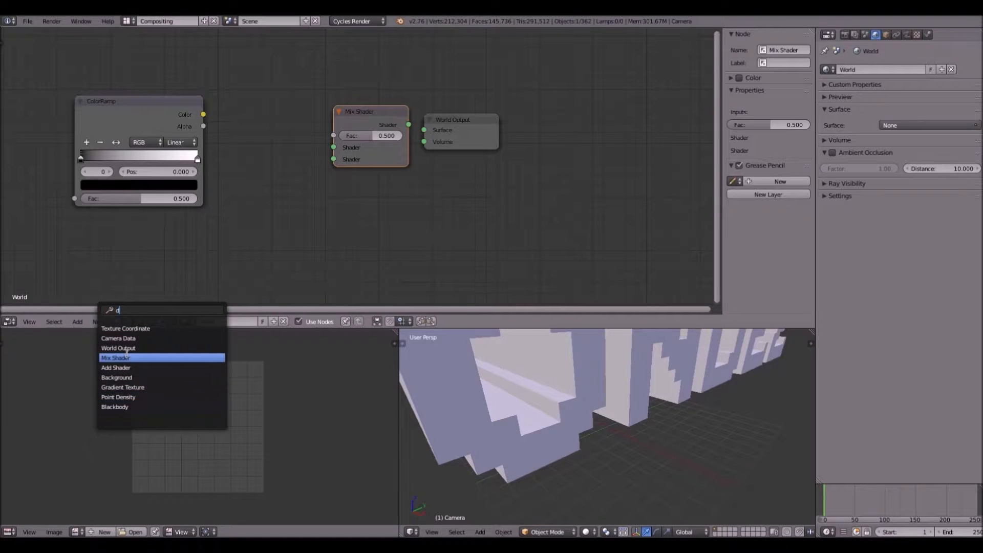
left_click(136, 378)
left_click(266, 171)
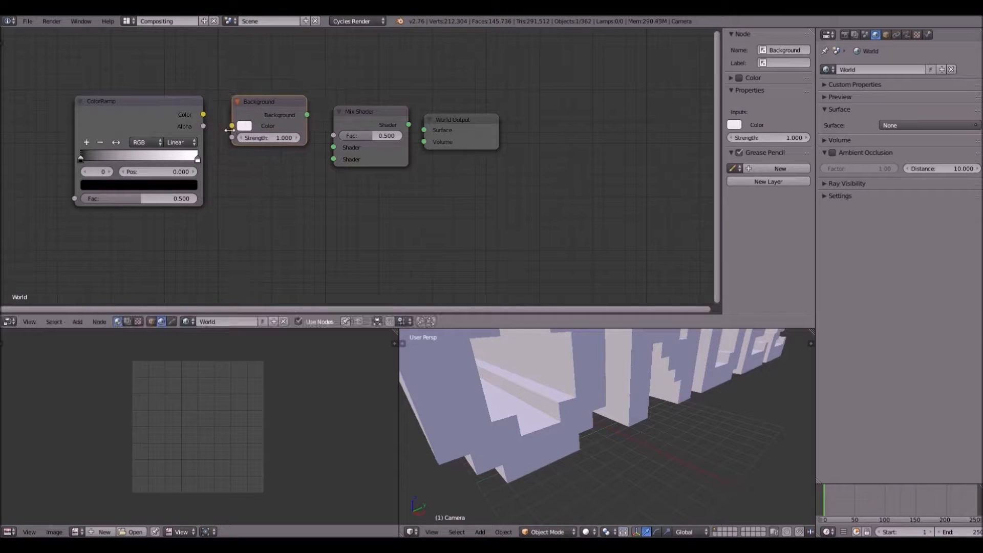
- Link the ColorRamp's Color to the Background's Color and the Background to the Mix Shader's first shader input
left_click_drag(202, 117, 232, 126)
left_click_drag(316, 131, 334, 148)
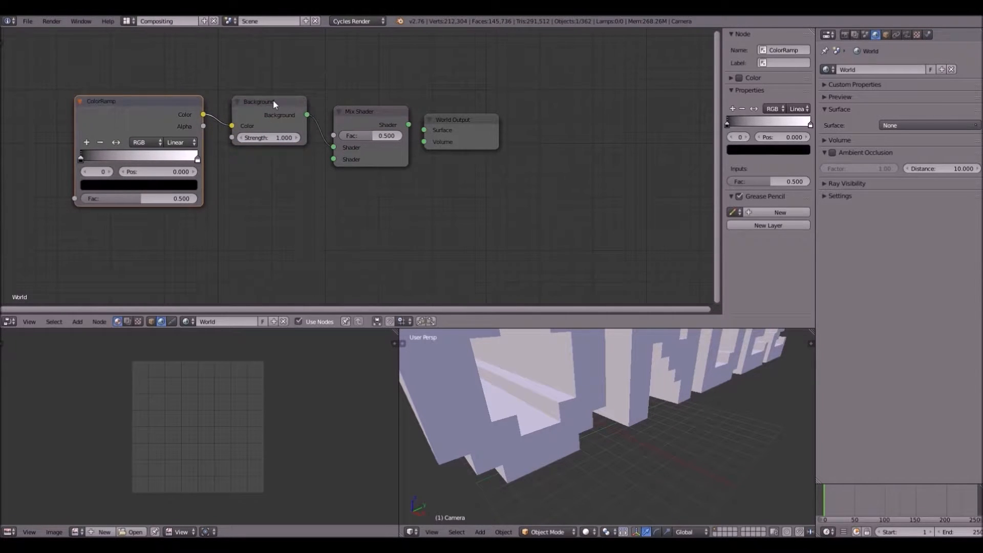
left_click(273, 99)
- Space out the Mix Shader and World Output nodes, link the shader to Surface, and expand the world preview
left_click_drag(367, 111, 412, 104)
left_click_drag(476, 120, 517, 100)
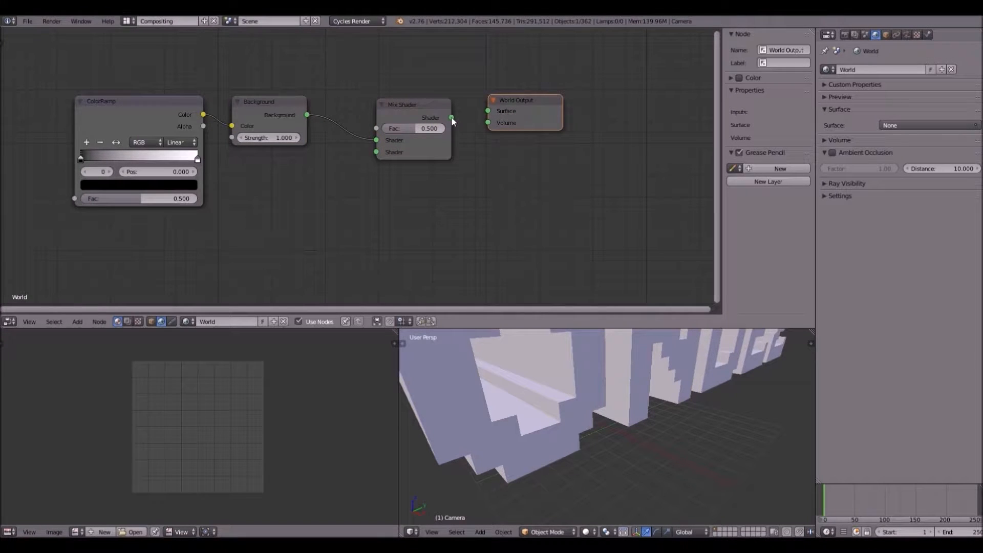
left_click_drag(453, 121, 489, 110)
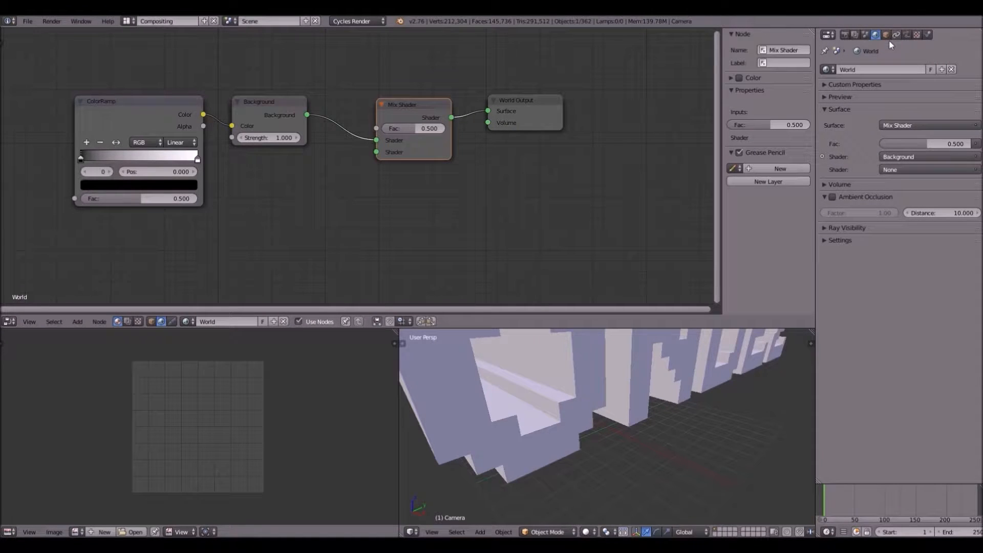
left_click(827, 96)
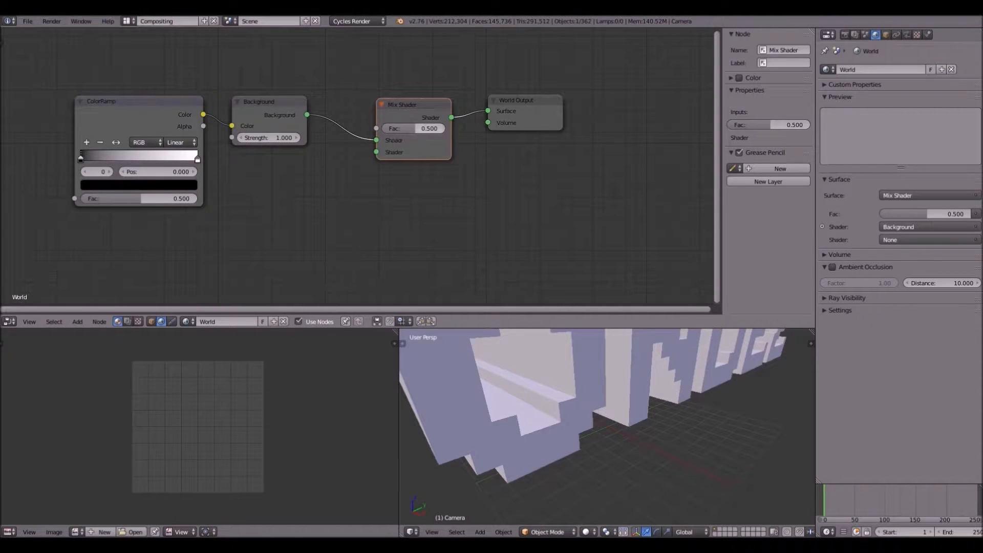
- Try a factor of 0.418 on the Mix Shader and restore it to 0.5
mouse_move(415, 128)
left_mouse_down()
mouse_move(446, 128)
mouse_move(382, 129)
mouse_move(408, 129)
left_mouse_up()
left_click(423, 125)
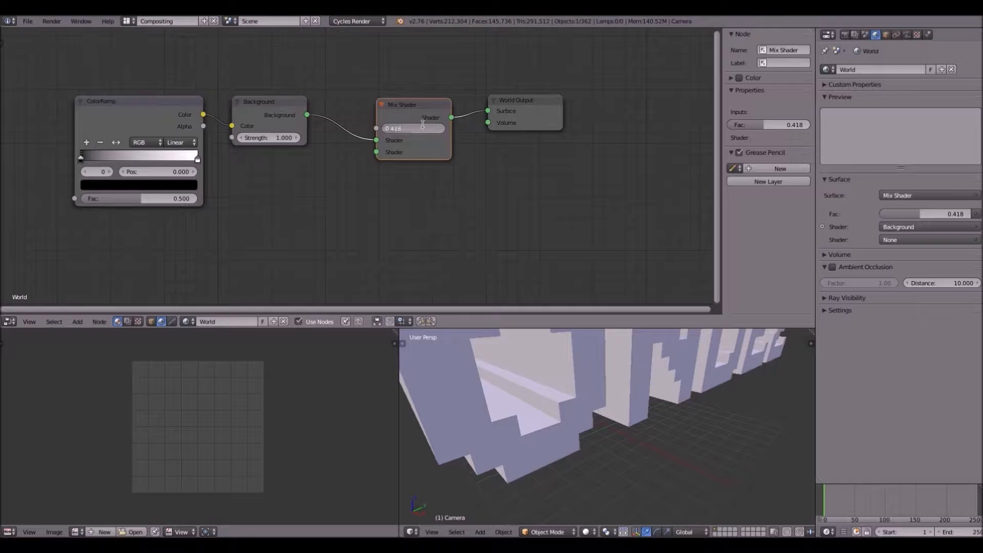
key("BackSpace")
type("0.5")
key("Return")
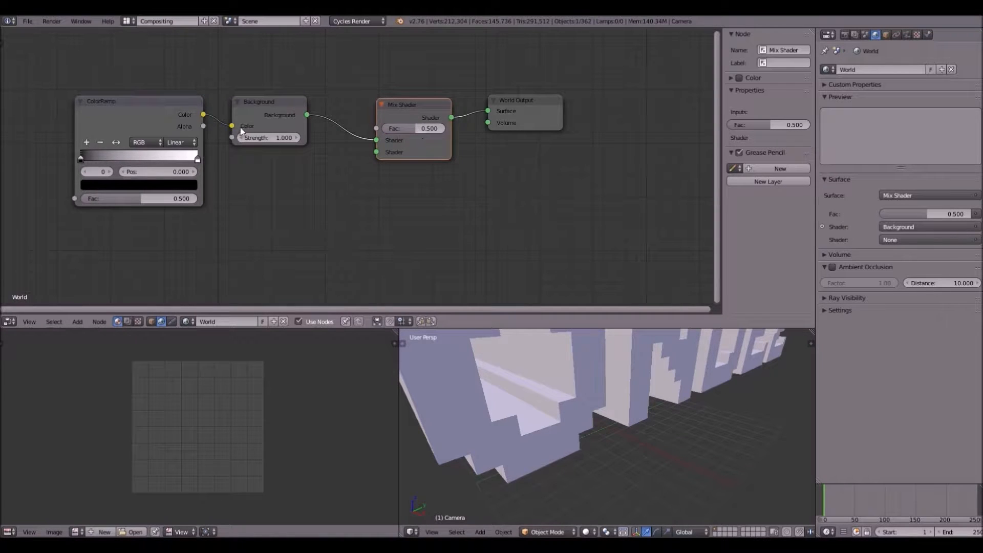
- Duplicate the Background node below the original, link it to the Mix Shader's second shader input, and space out the nodes
left_click(257, 109)
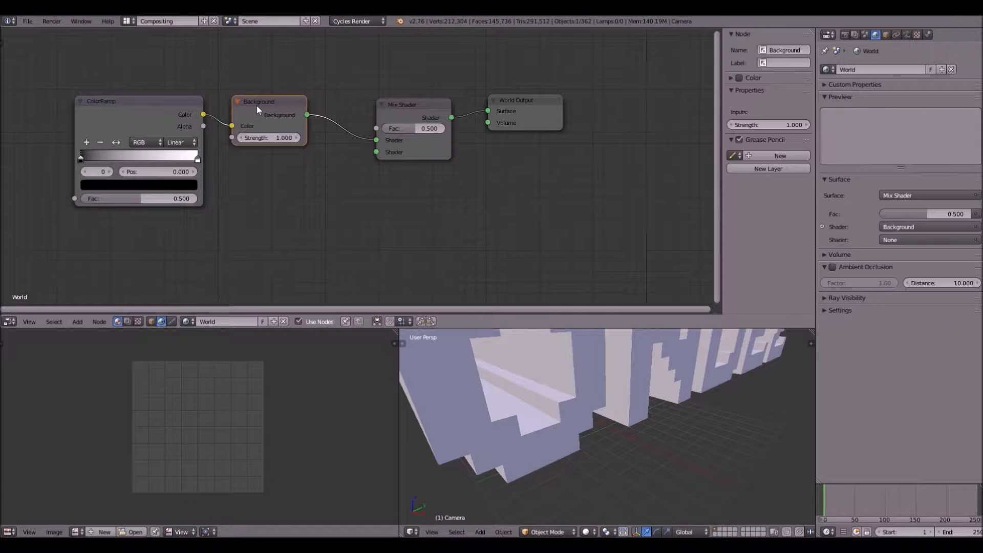
key("shift+d")
left_click(245, 173)
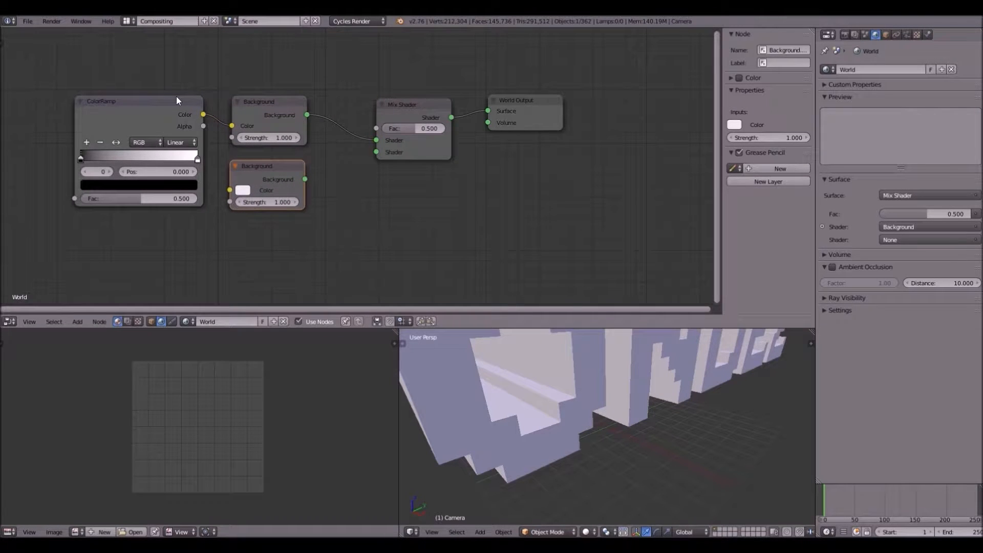
left_click_drag(176, 96, 178, 67)
left_click_drag(304, 179, 375, 153)
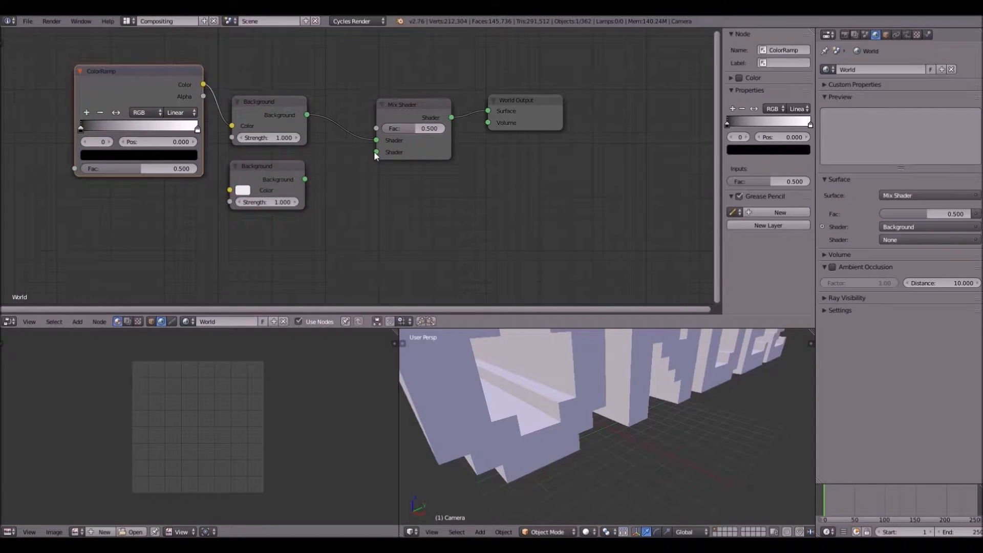
left_click(271, 164)
left_click_drag(260, 166, 256, 179)
left_click_drag(145, 68, 150, 44)
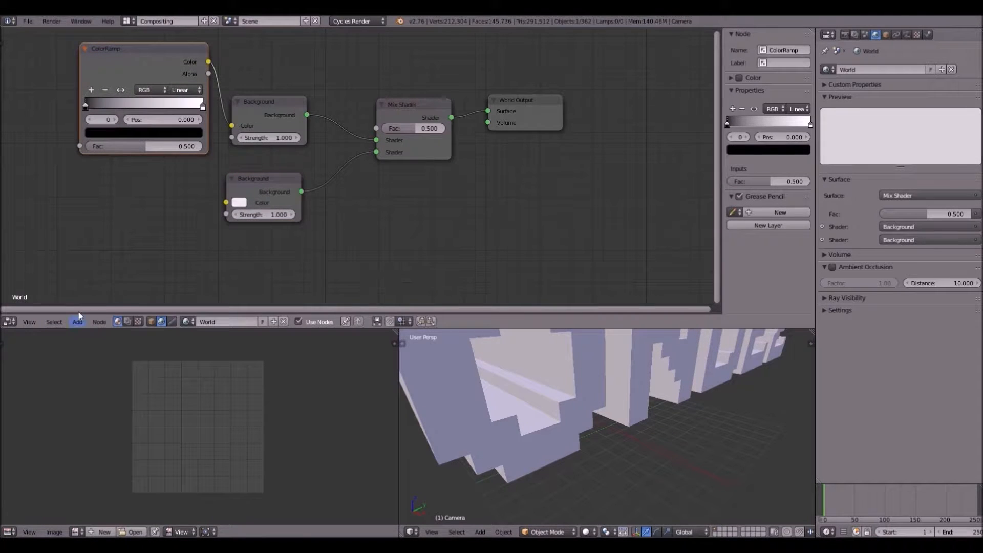
- Add a Fresnel node above the Background nodes and link its Fac to the Mix Shader's Fac
left_click(78, 320)
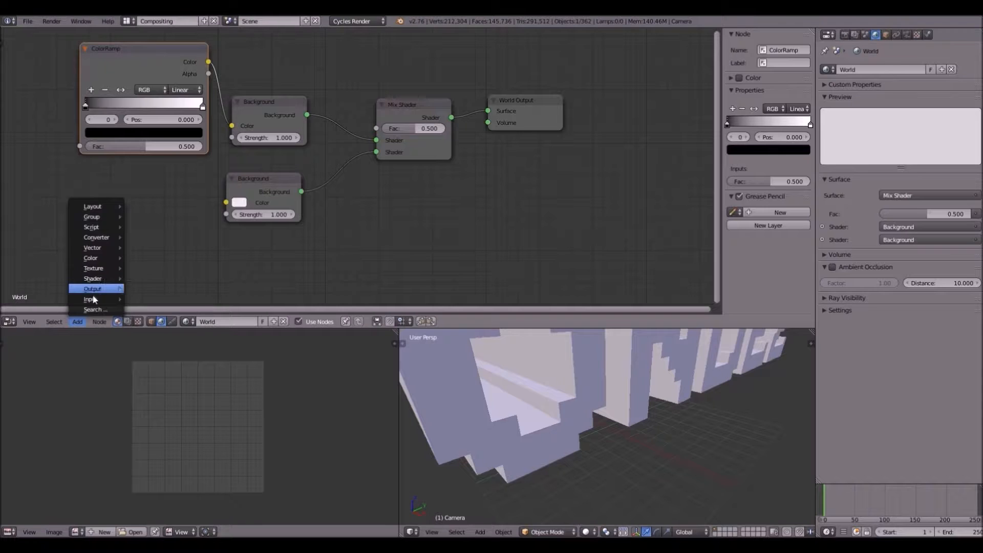
mouse_move(94, 298)
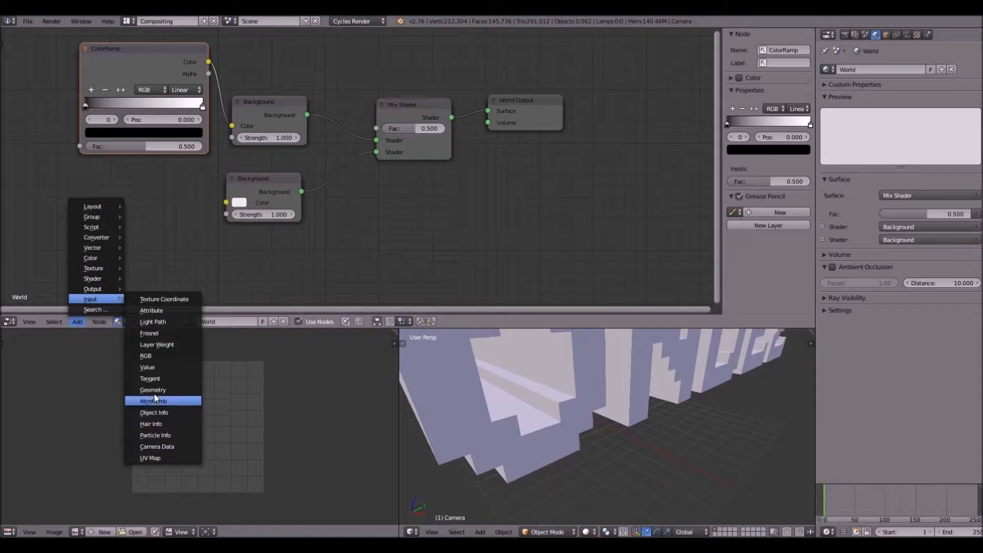
left_click(146, 337)
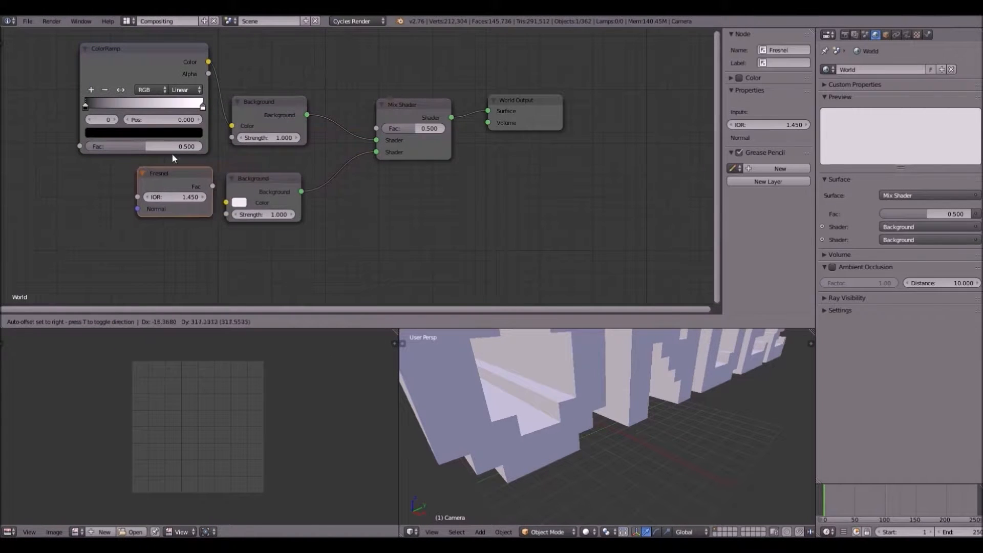
left_click(211, 44)
left_click_drag(314, 56, 377, 128)
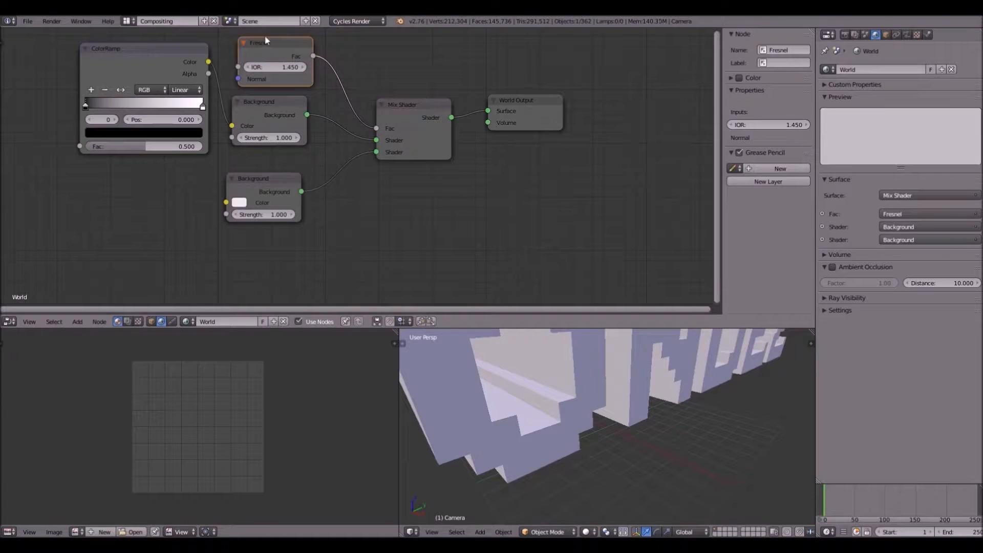
left_click_drag(266, 40, 271, 35)
- Duplicate the Fresnel node to the left of the ColorRamp and link its Fac to the ramp's Fac
key("shift+d")
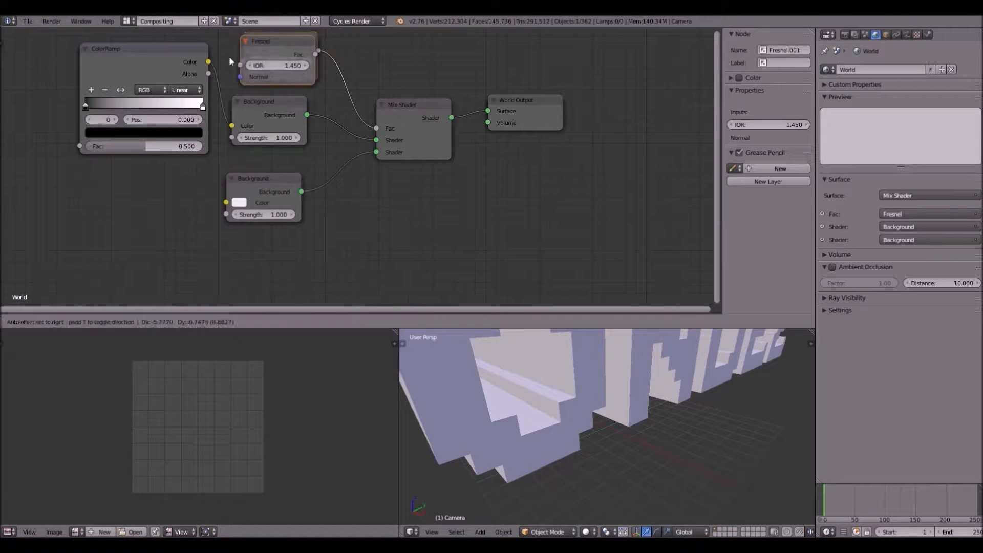
left_click(65, 137)
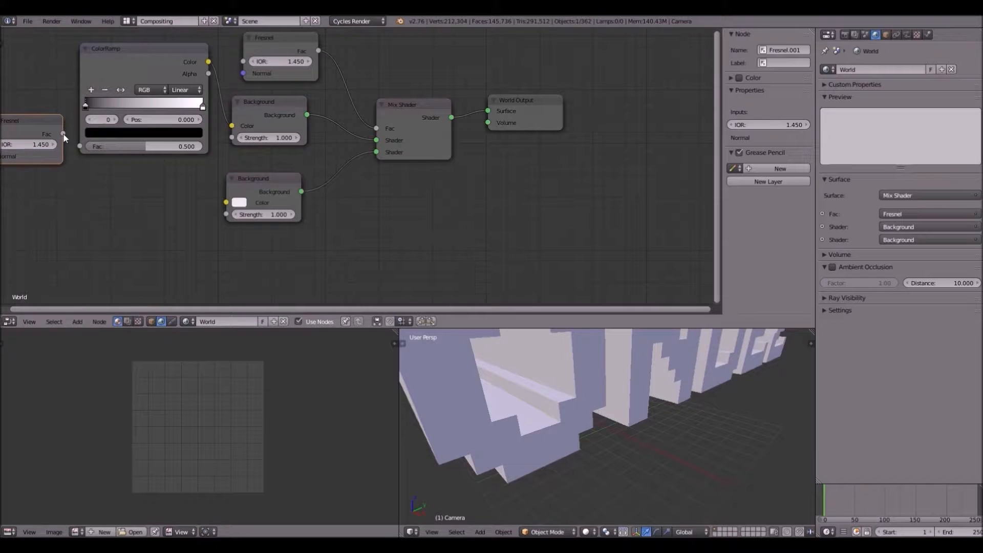
left_click_drag(63, 134, 103, 131)
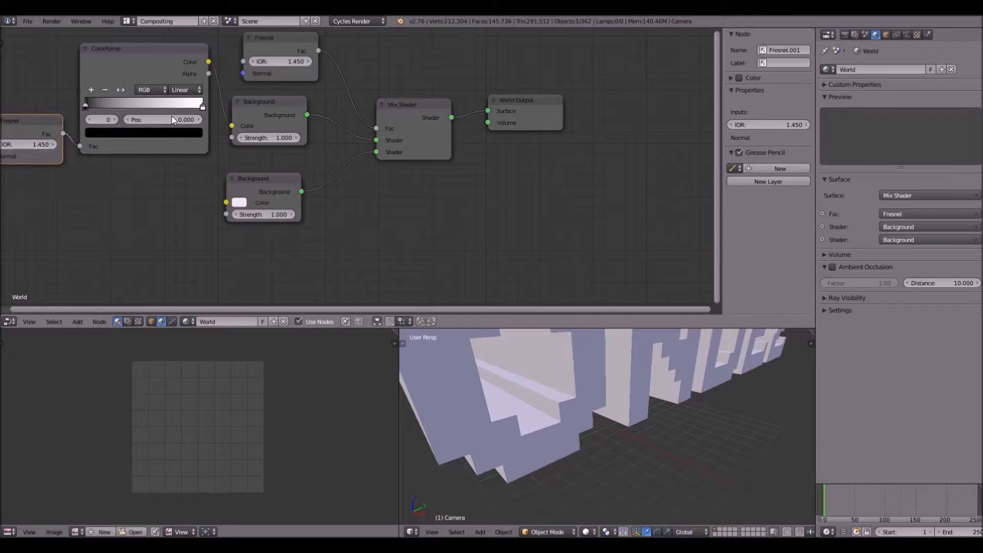
- Colour the lower Background node a saturated blue, about R 0.007, G 0.197, B 1.000
left_click(238, 204)
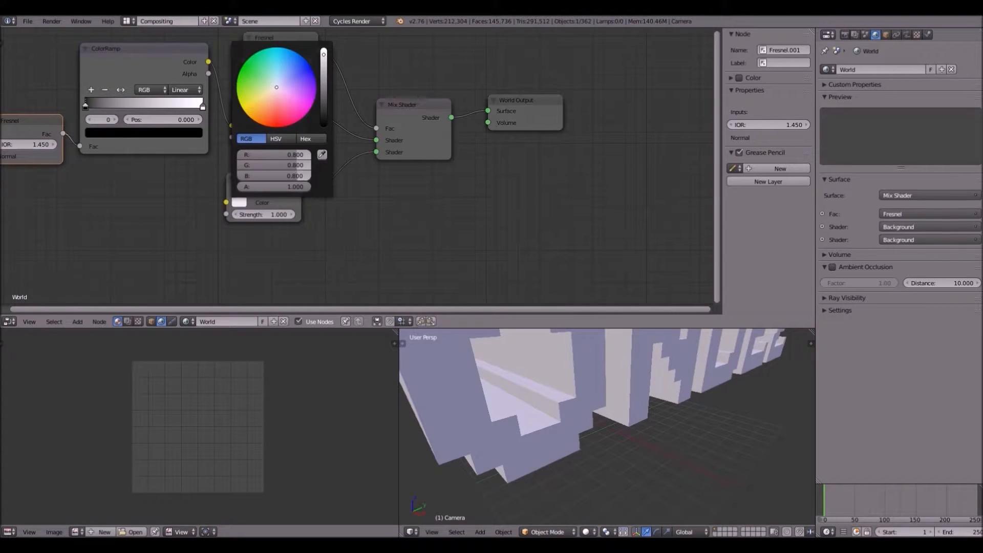
left_click_drag(277, 87, 310, 65)
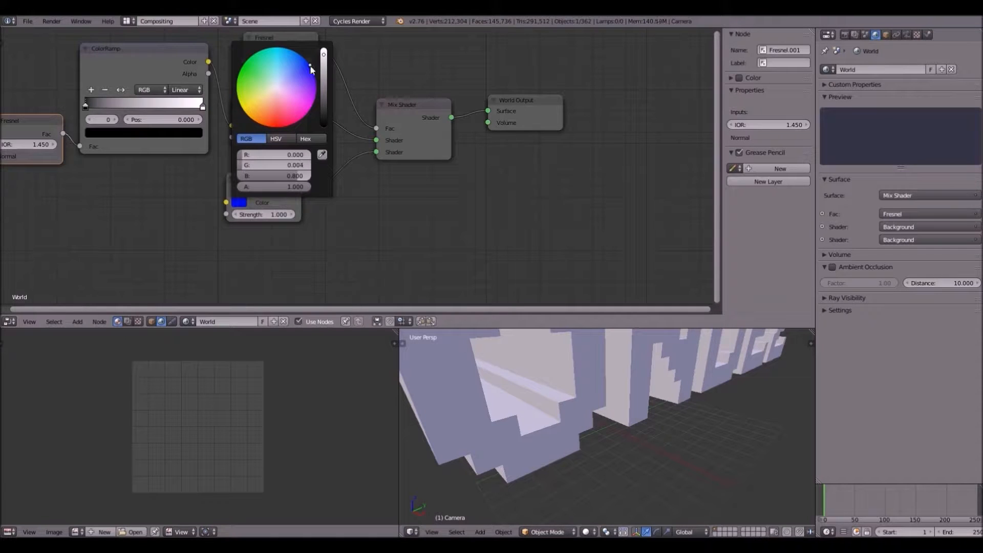
left_click_drag(295, 176, 314, 176)
left_click_drag(284, 70, 293, 57)
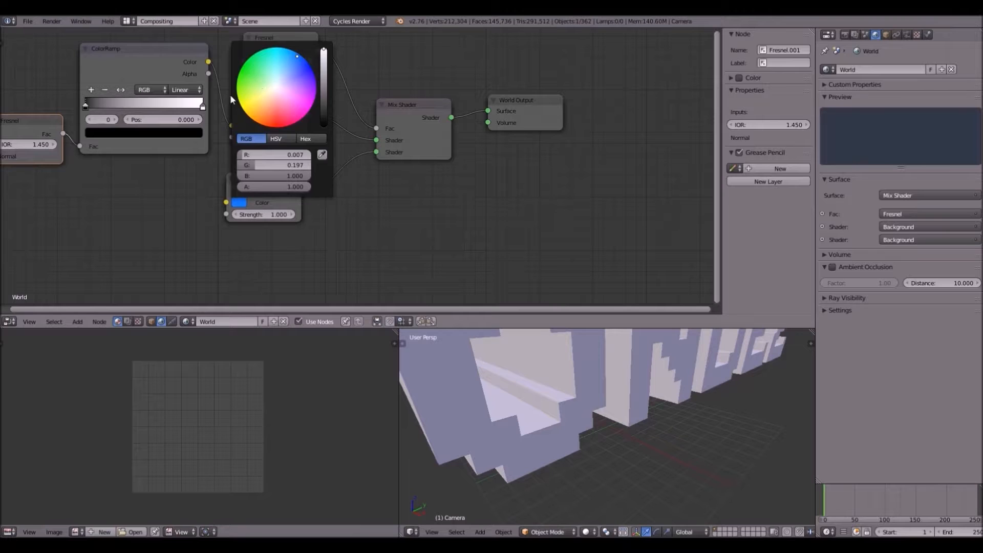
- Set the ColorRamp's first stop to white and its last stop to light sky blue
left_click(85, 107)
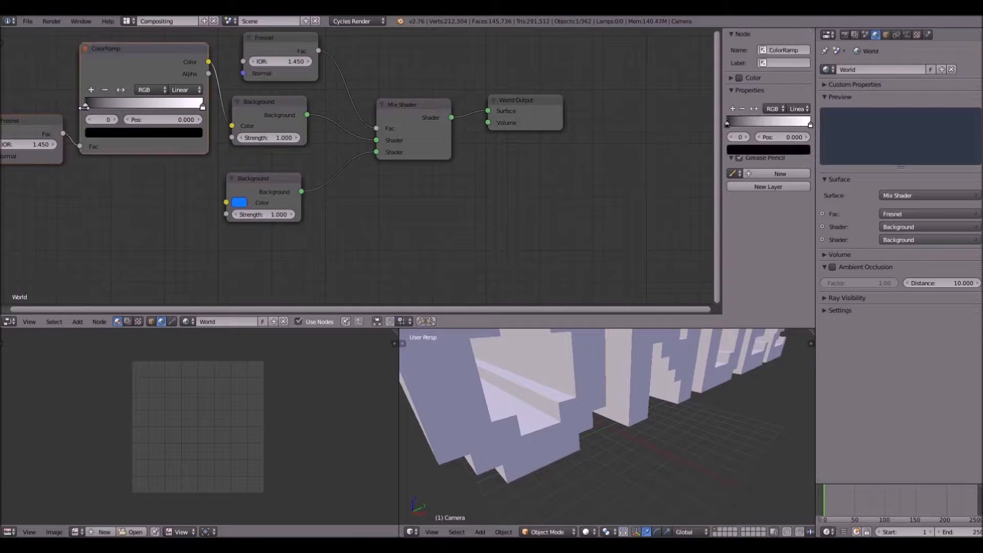
left_click(98, 135)
left_click(117, 133)
left_click_drag(177, 220, 178, 145)
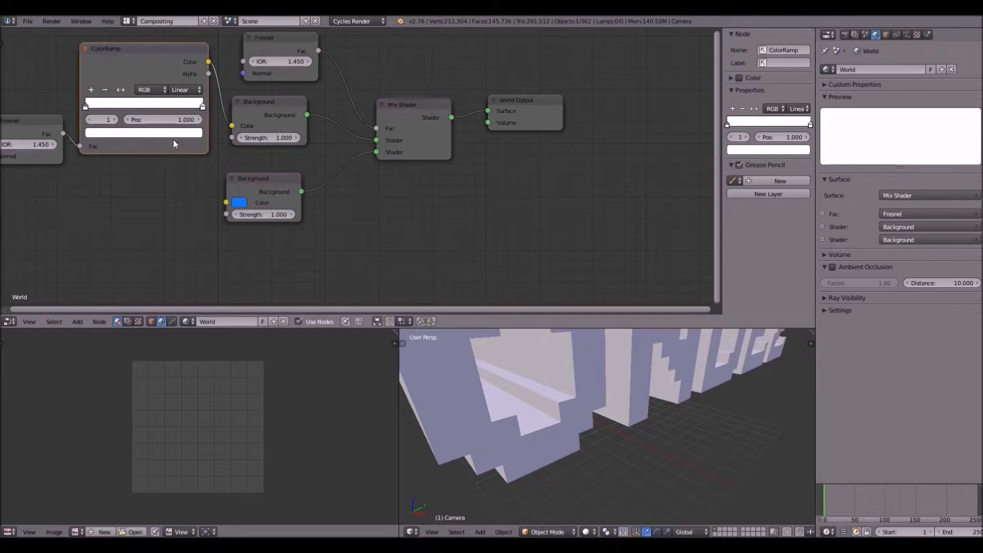
left_click(145, 134)
left_click_drag(131, 165, 139, 154)
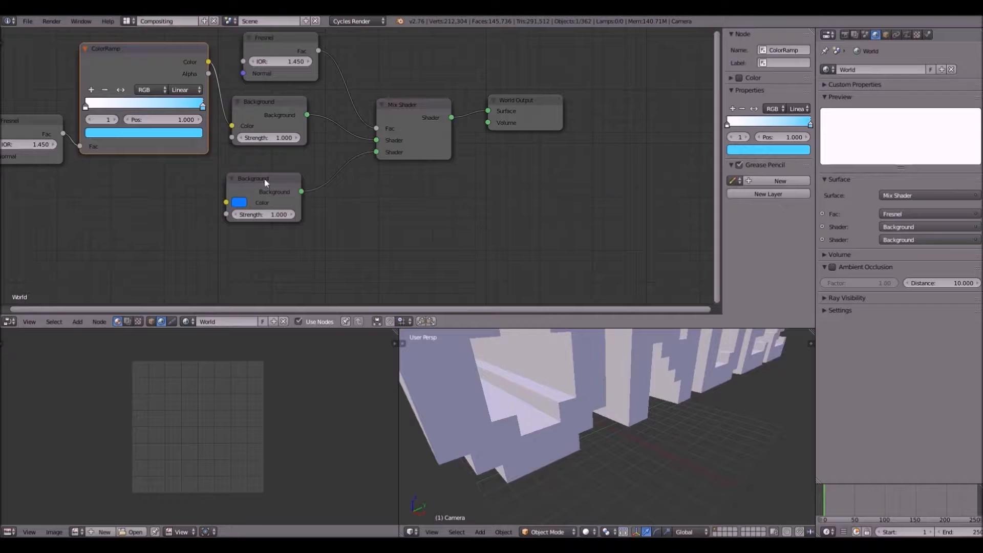
- Move the lower Background node slightly nearer the Mix Shader and set the IOR of the Fresnel feeding the Mix Shader to 0.050
left_click_drag(265, 183, 282, 186)
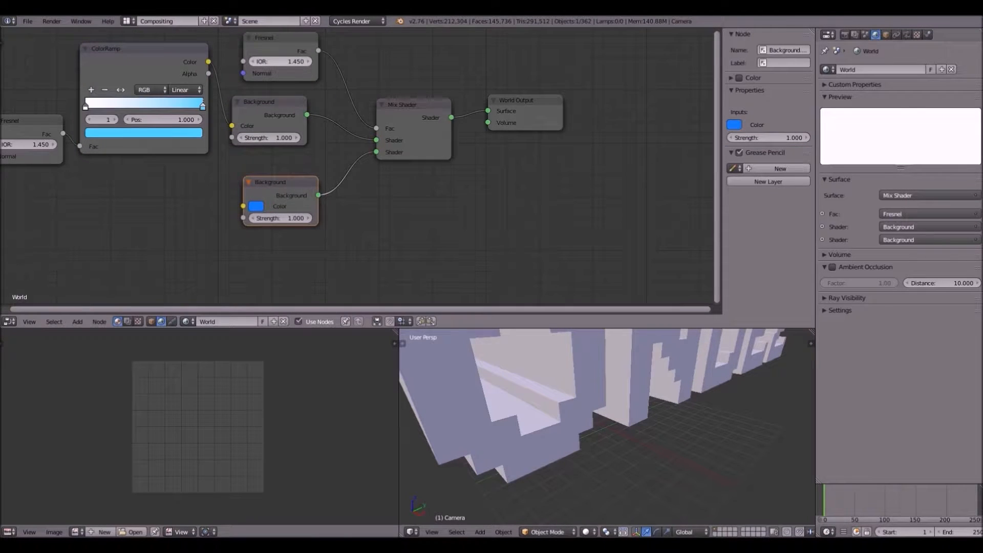
left_click_drag(281, 61, 267, 61)
- Render the scene through the camera and examine the lettering against the blue world background
scroll(609, 432, "down", 5)
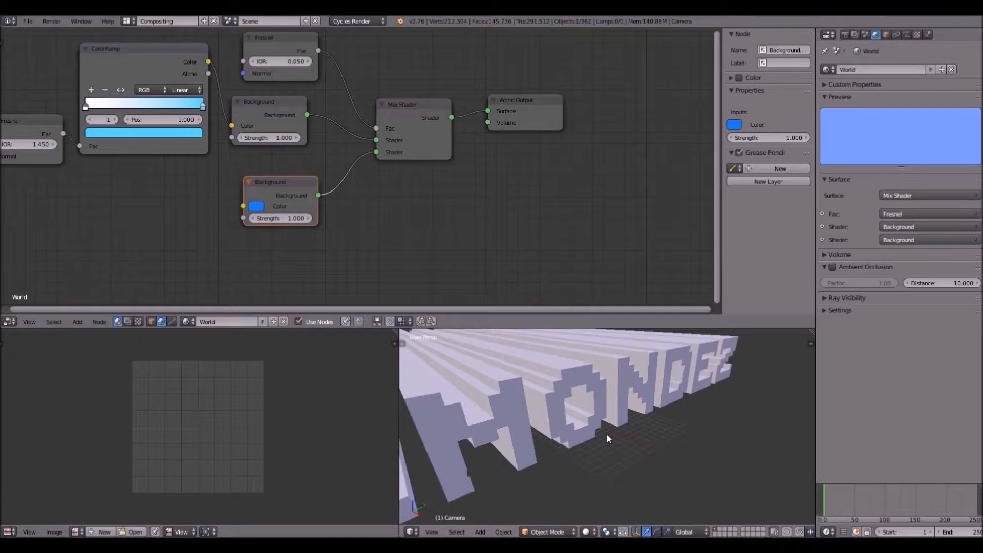
key("KP_0")
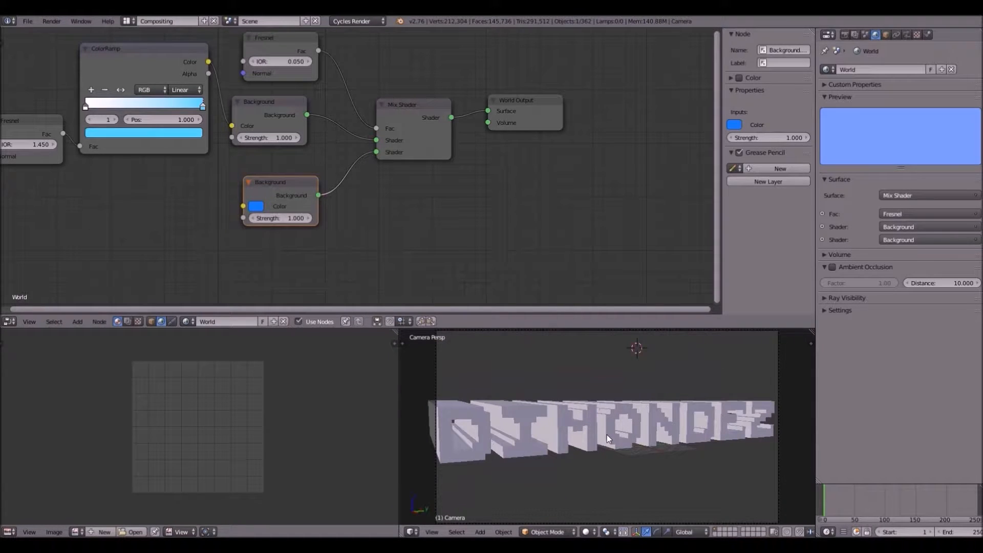
key("F12")
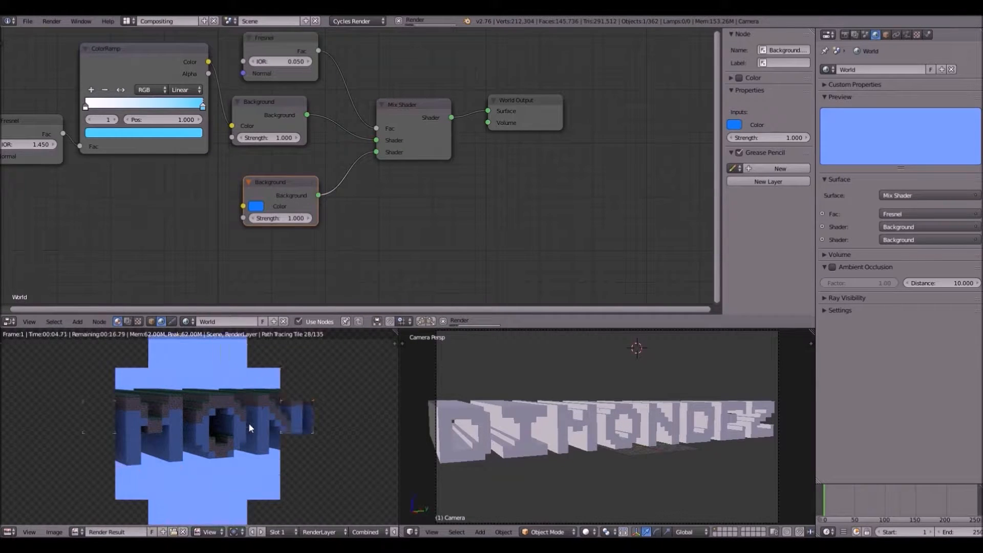
scroll(228, 399, "down", 2)
scroll(228, 401, "up", 2)
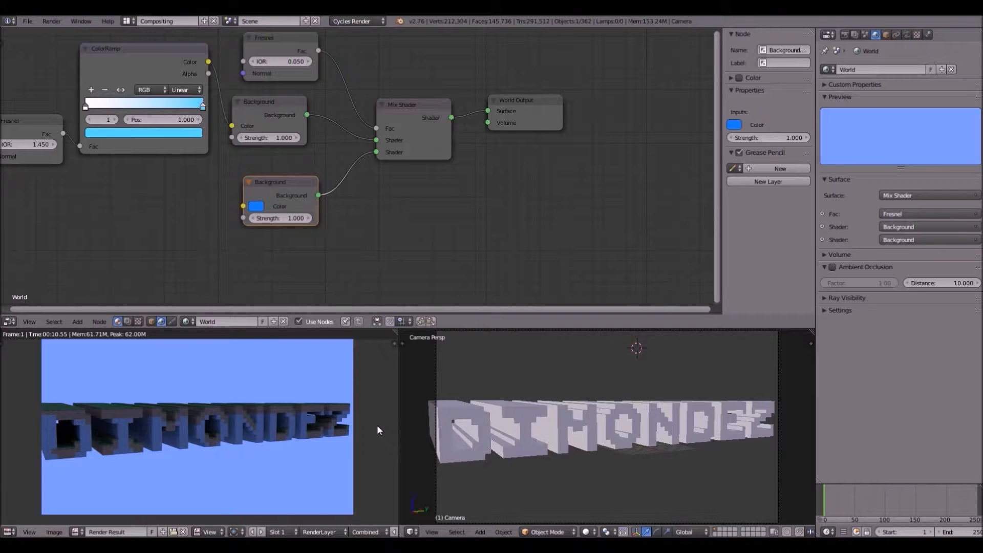
scroll(244, 441, "down", 3)
scroll(242, 443, "up", 3)
scroll(239, 445, "down", 3)
scroll(238, 446, "up", 3)
scroll(238, 447, "down", 1)
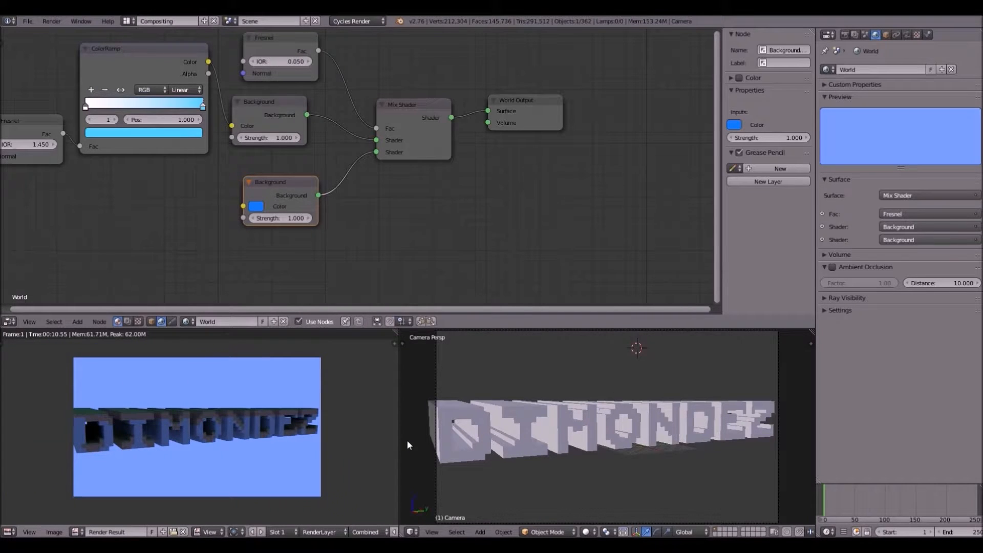
scroll(410, 439, "down", 2)
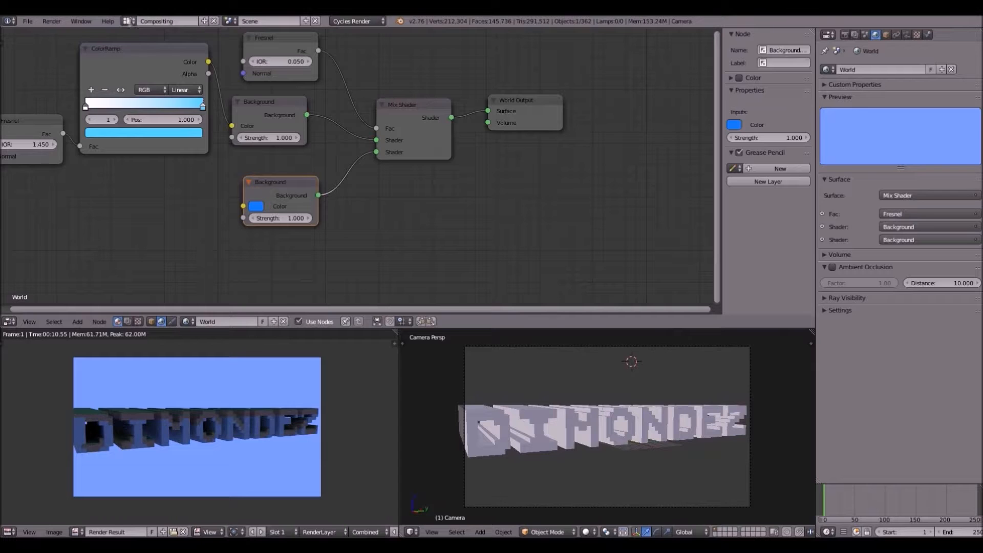
- Switch to the Default screen layout and add a Sun lamp to the scene
left_click(126, 21)
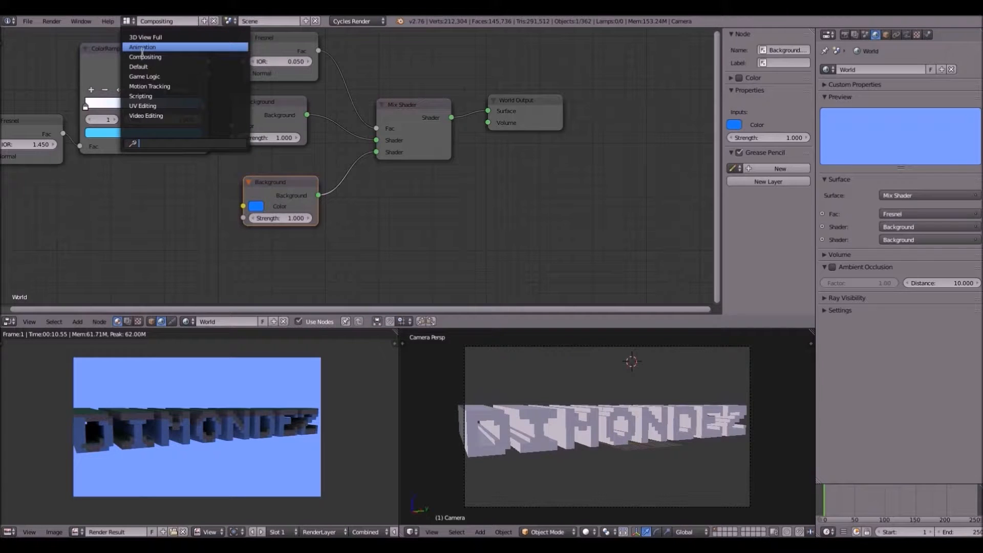
left_click(143, 67)
middle_click_drag(506, 356, 431, 394)
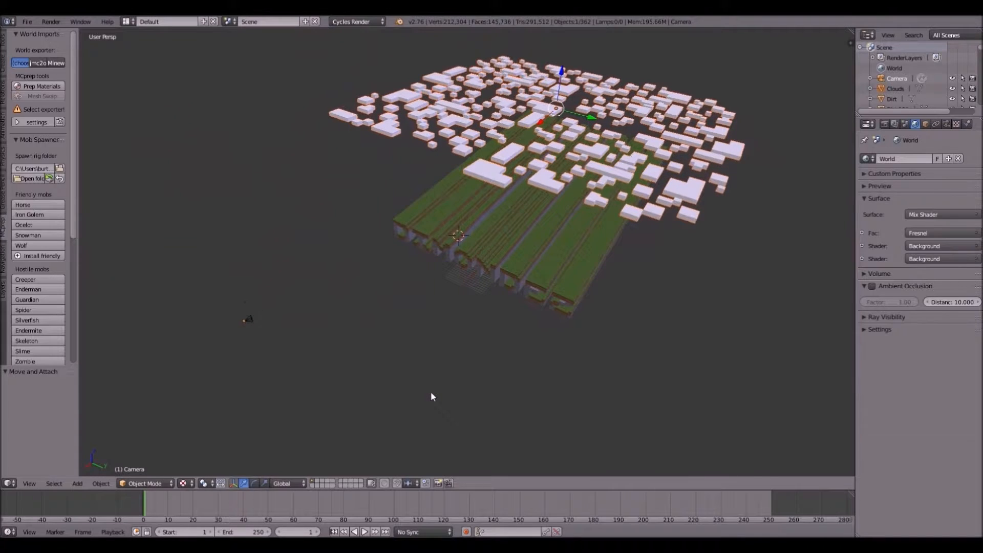
key("shift+a")
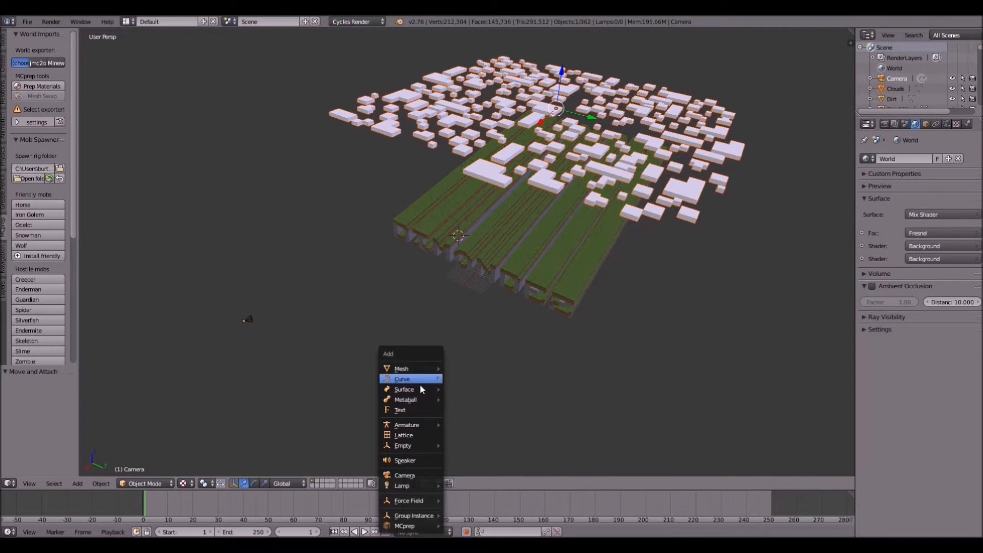
mouse_move(418, 404)
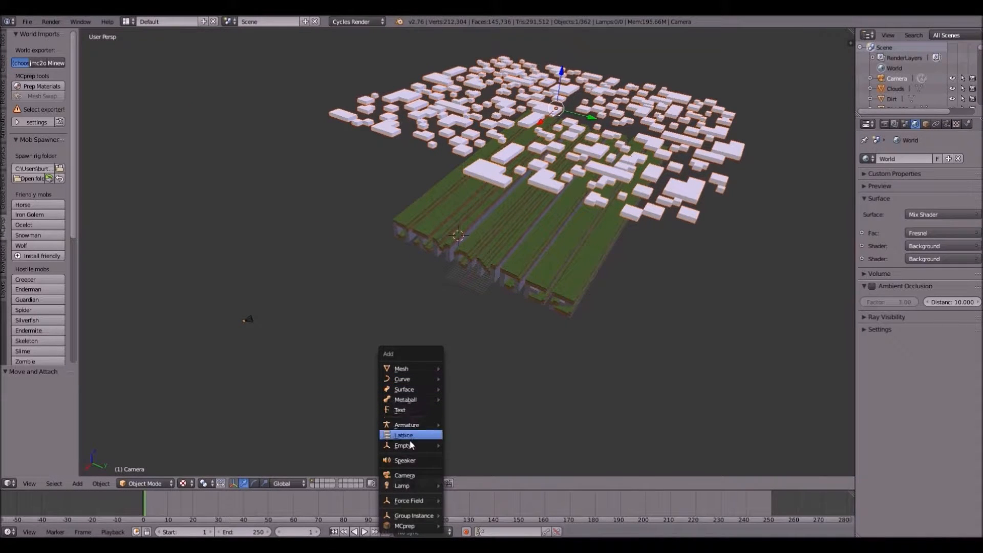
mouse_move(414, 486)
left_click(464, 452)
- Raise the sun lamp along Z above the clouds and move it about 28.8 units along X, out in front of the lettering
middle_click_drag(556, 370, 490, 160)
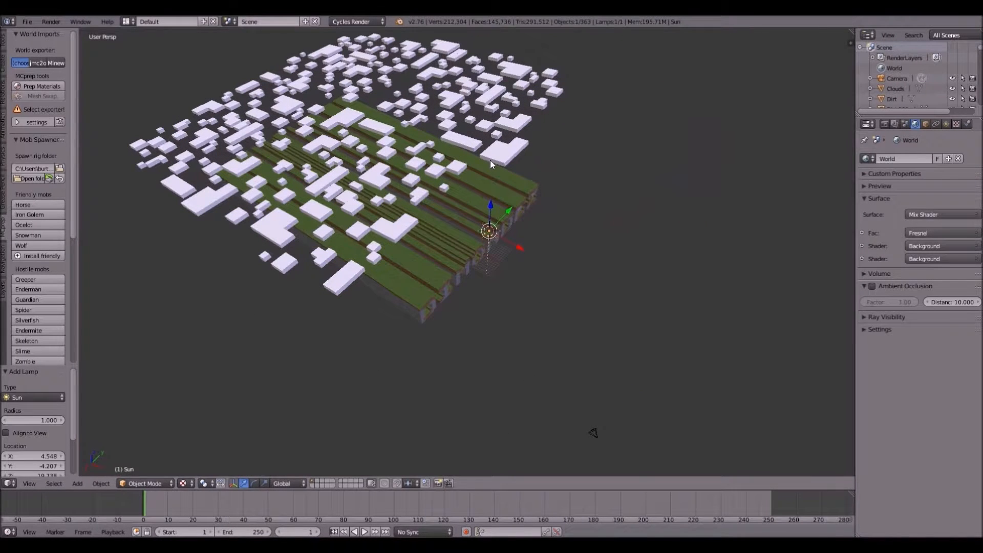
key("g")
key("z")
left_click(494, 46)
middle_click_drag(577, 186, 563, 144)
key("g")
key("x")
left_click(614, 166)
- Tilt the sun lamp about 16.5° in the right orthographic view and about 7.6° in the front view
key("KP_3")
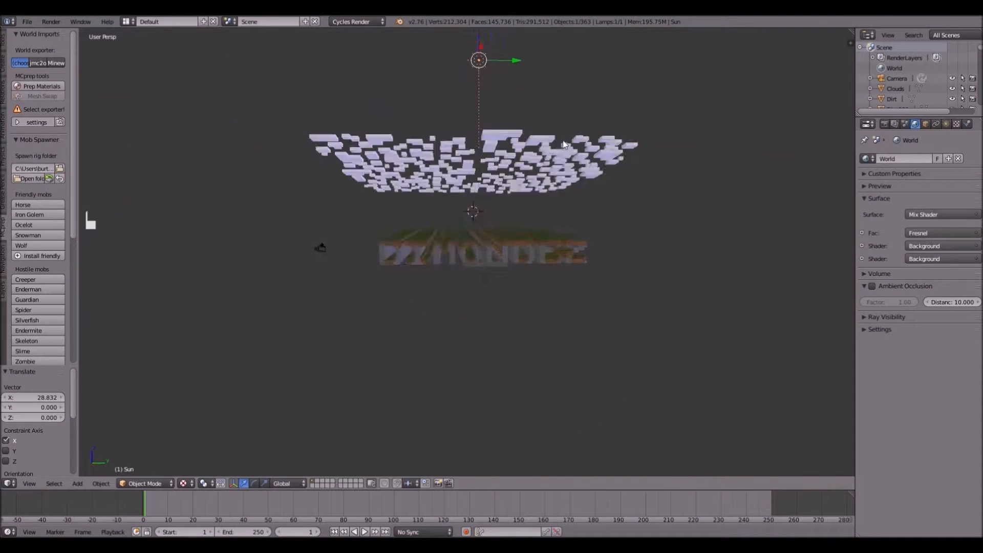
key("KP_5")
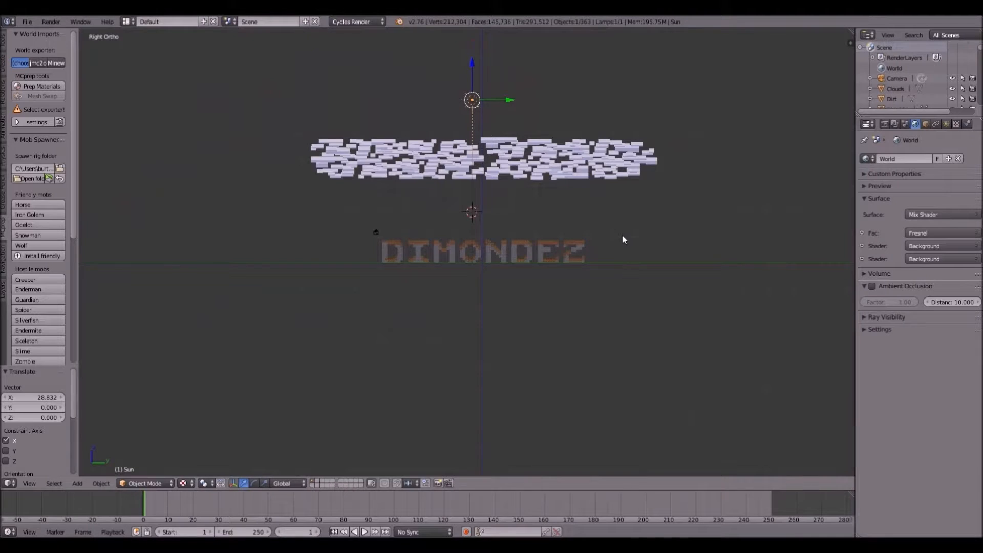
key("r")
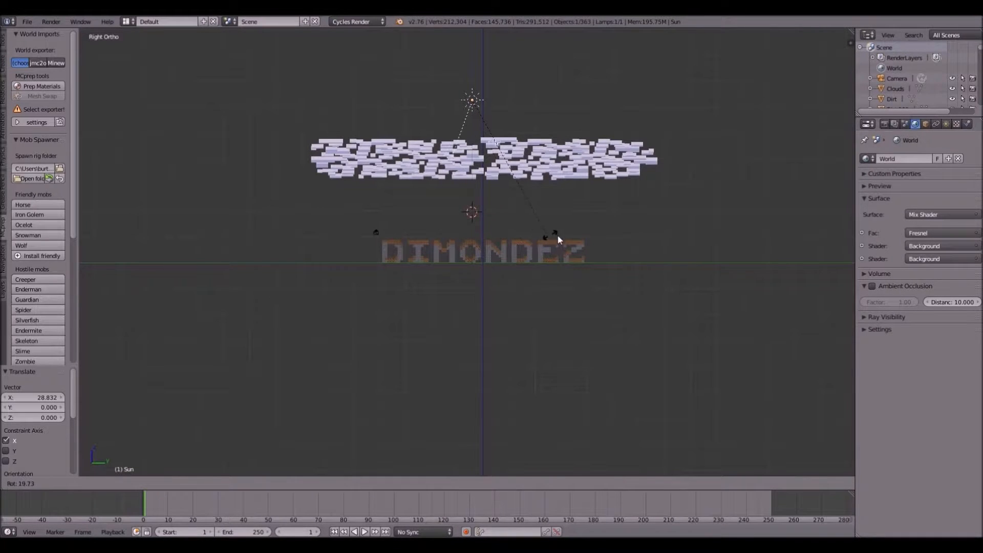
left_click(589, 261)
middle_click_drag(610, 278, 711, 285)
key("KP_1")
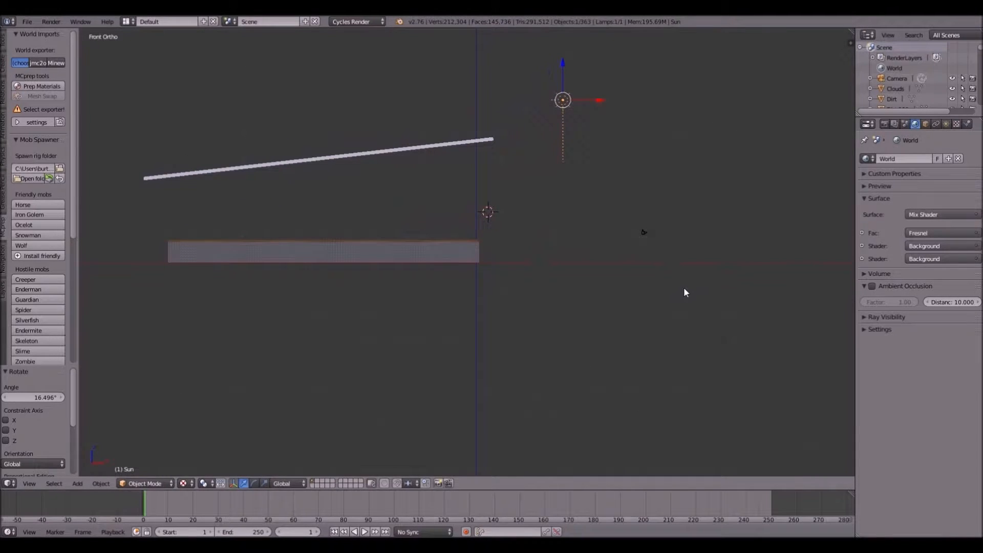
key("r")
left_click(654, 287)
- Render the title to check the sun lamp's lighting, and close the render
middle_click_drag(700, 307, 566, 336)
key("F12")
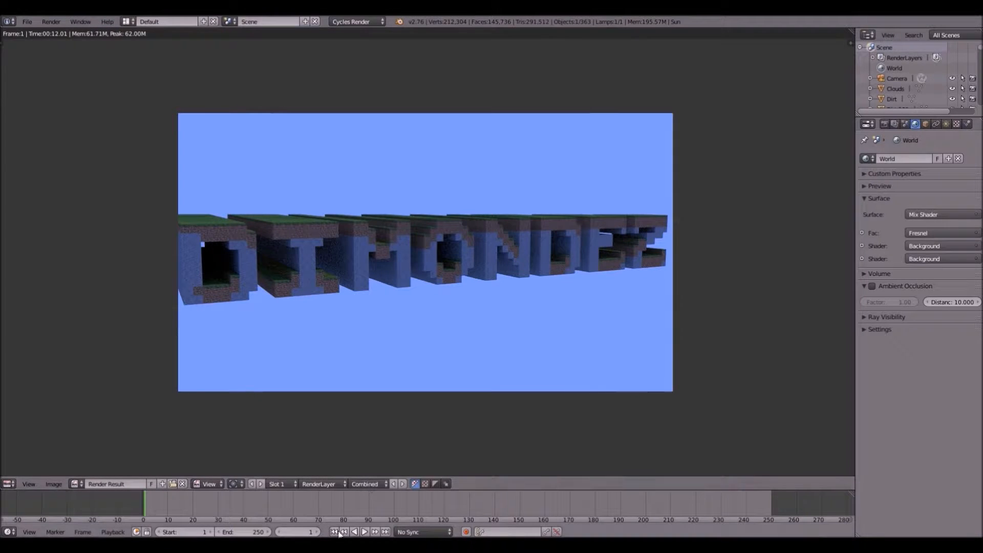
key("Escape")
- Duplicate the sun lamp and place the copy beside it, offset about -1.13 in X and -6.86 in Y
middle_click_drag(352, 237, 381, 252)
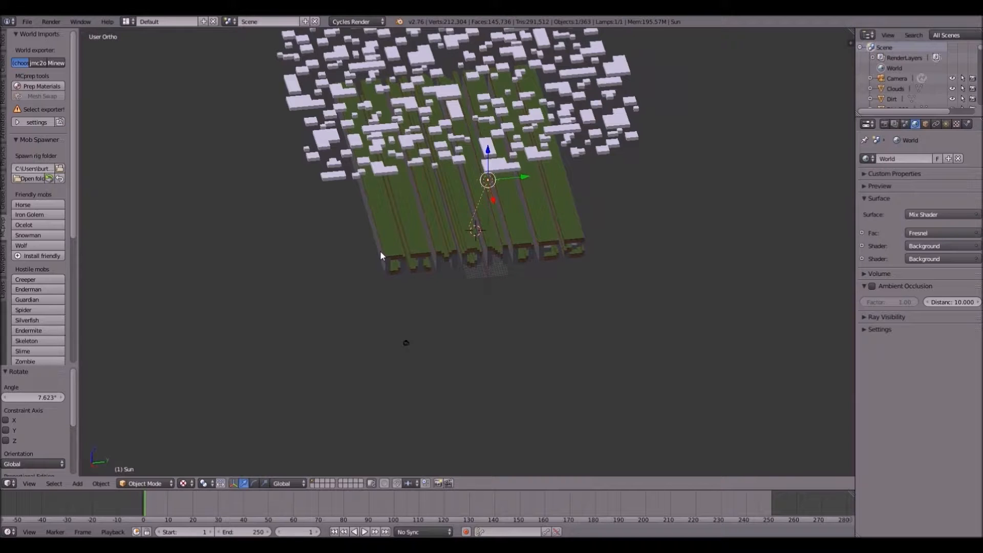
key("shift+d")
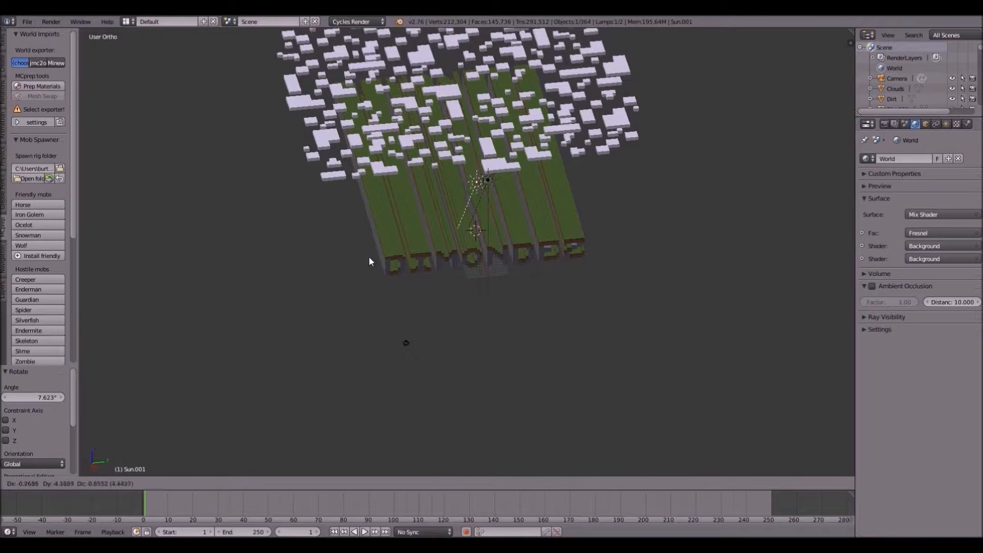
left_click(362, 256)
- Rotate the duplicated sun lamp slightly in the right orthographic view and by about 4° in an angled view
middle_click_drag(362, 256, 536, 277)
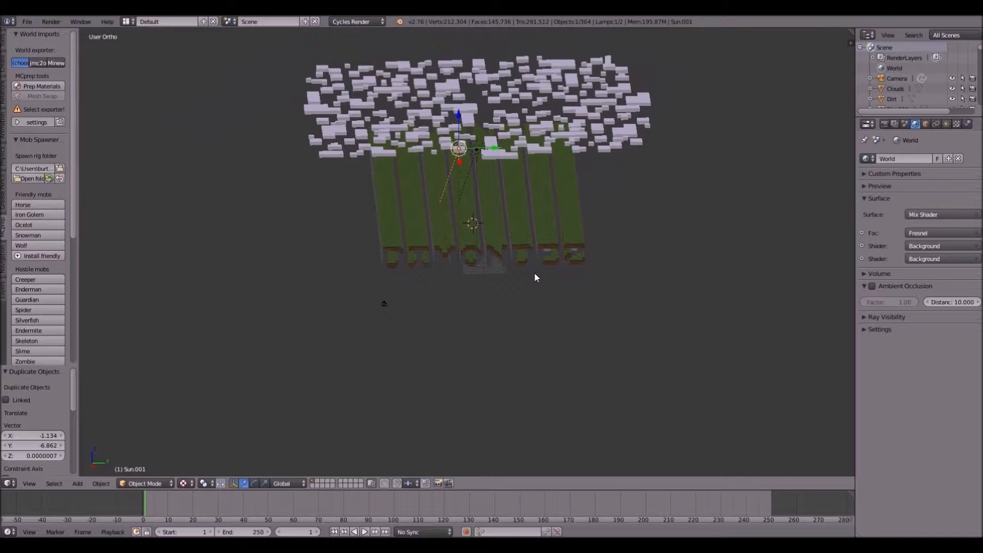
key("KP_3")
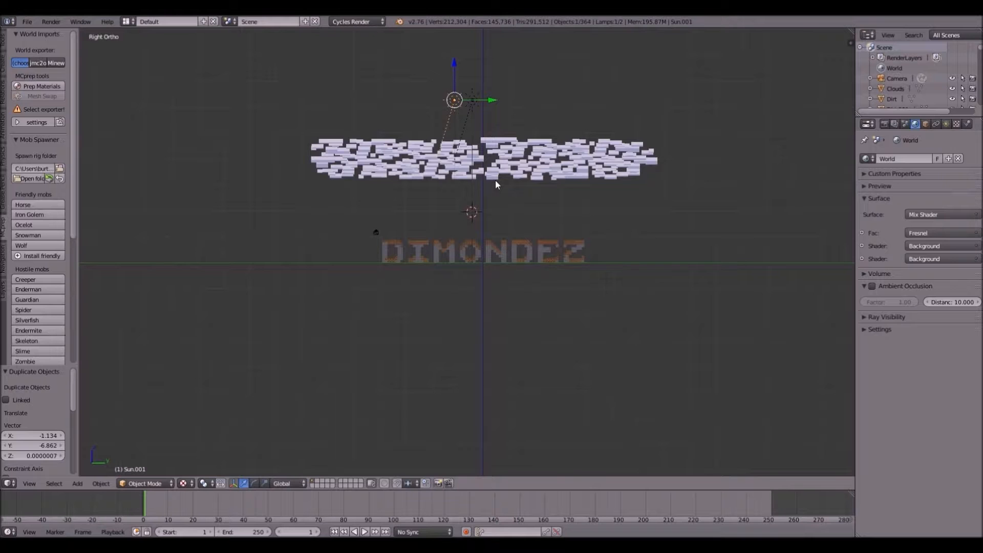
key("r")
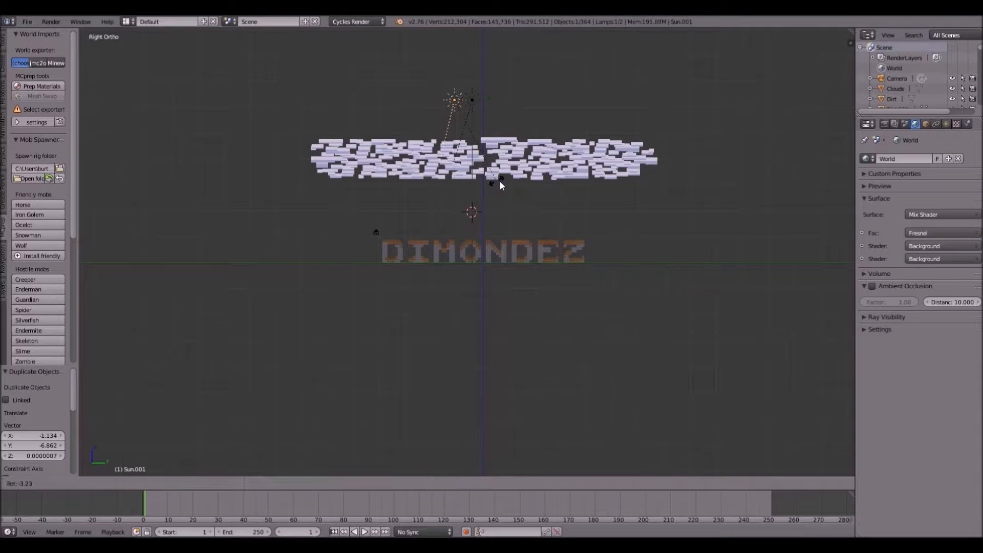
left_click(514, 189)
middle_click_drag(522, 193, 632, 207)
key("r")
left_click(618, 202)
- Render the title to check the lighting from both sun lamps, and close the render
middle_click_drag(517, 171, 586, 206)
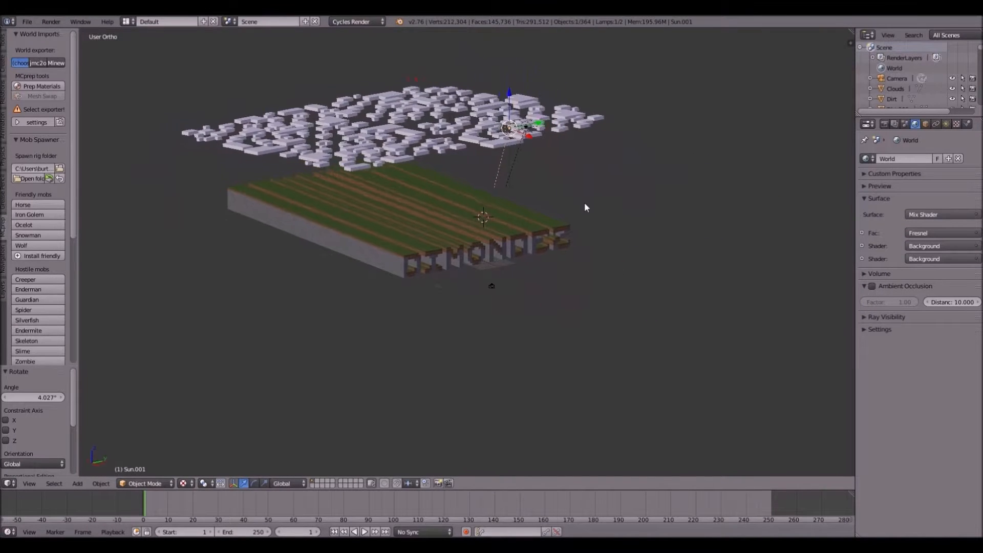
key("F12")
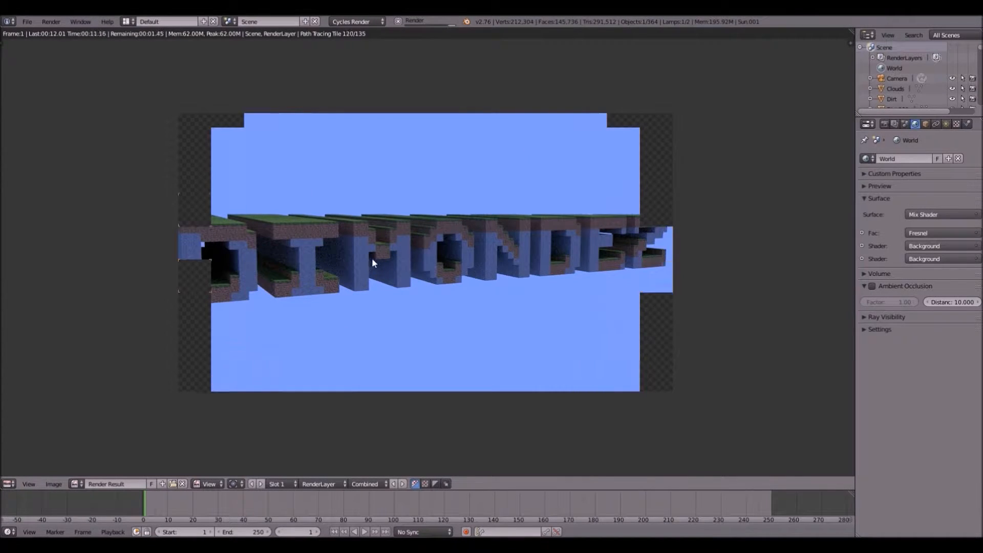
key("Escape")
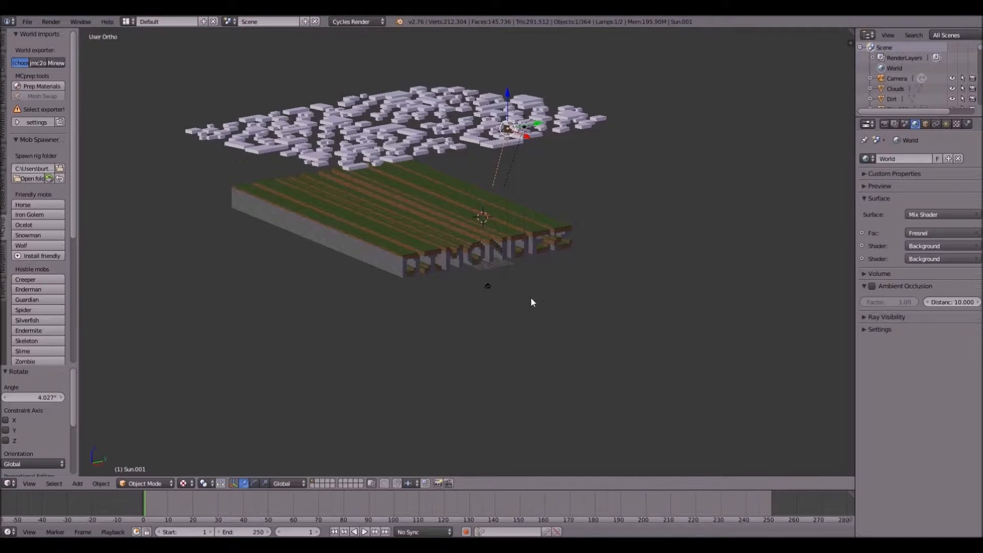
- Tint the duplicated sun lamp's emission colour a pale warm yellow
middle_click_drag(532, 302, 589, 315)
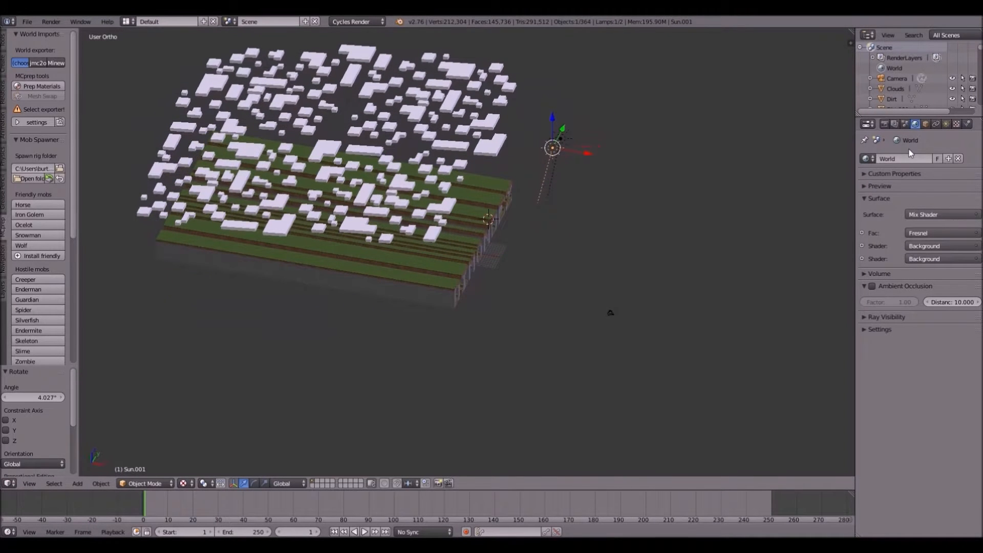
left_click(946, 124)
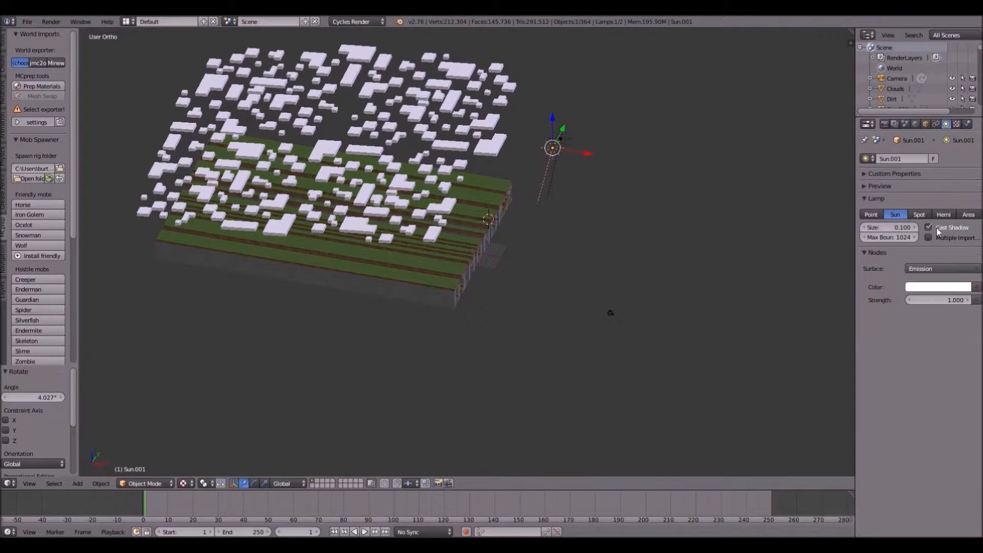
left_click(940, 287)
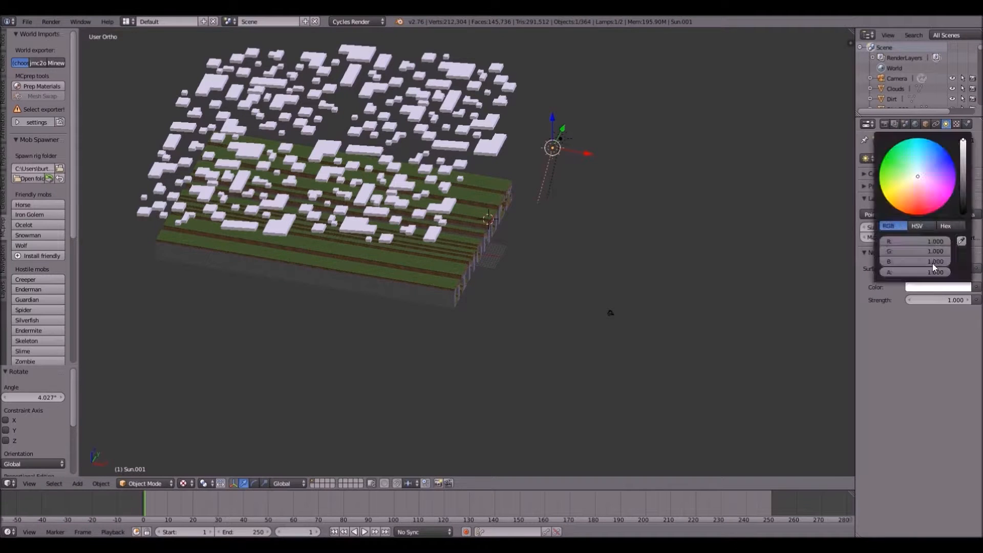
left_click_drag(917, 176, 910, 184)
- Tint the original sun lamp's emission colour a very pale cream and adjust its emission strength
right_click(560, 139)
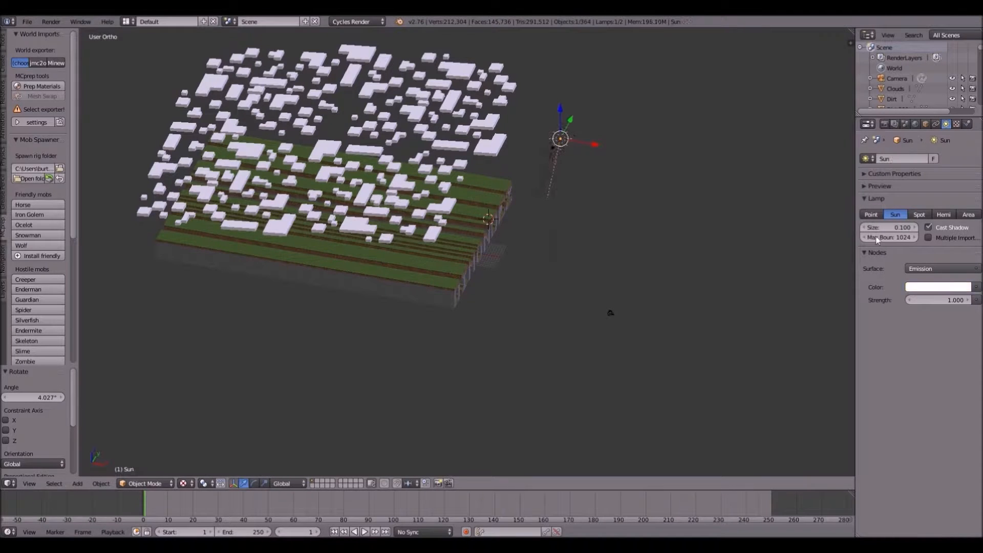
left_click(925, 287)
left_click(914, 180)
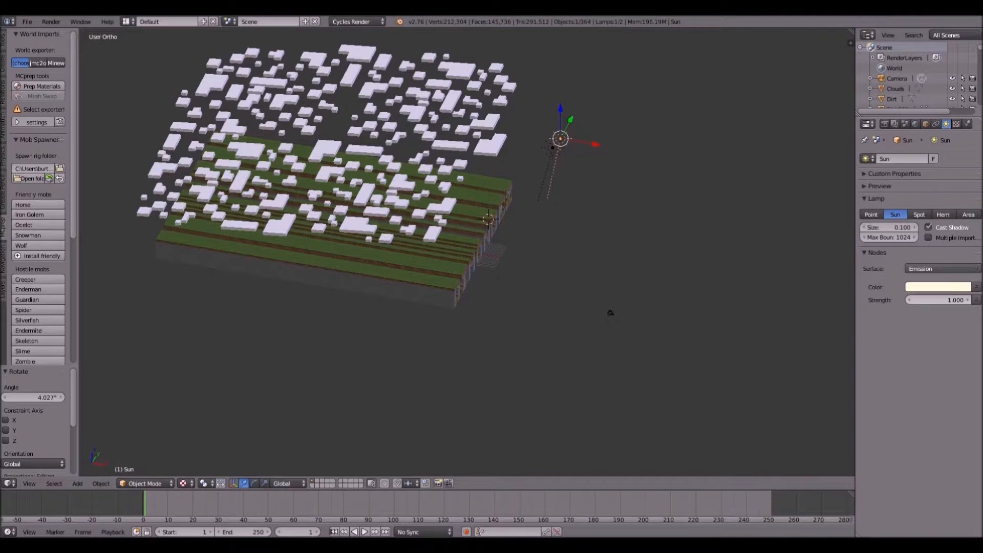
left_click_drag(926, 302, 941, 302)
- Set the duplicated sun lamp's strength to 4.5, and render the title to check the lighting
right_click(553, 148)
left_click_drag(931, 300, 929, 300)
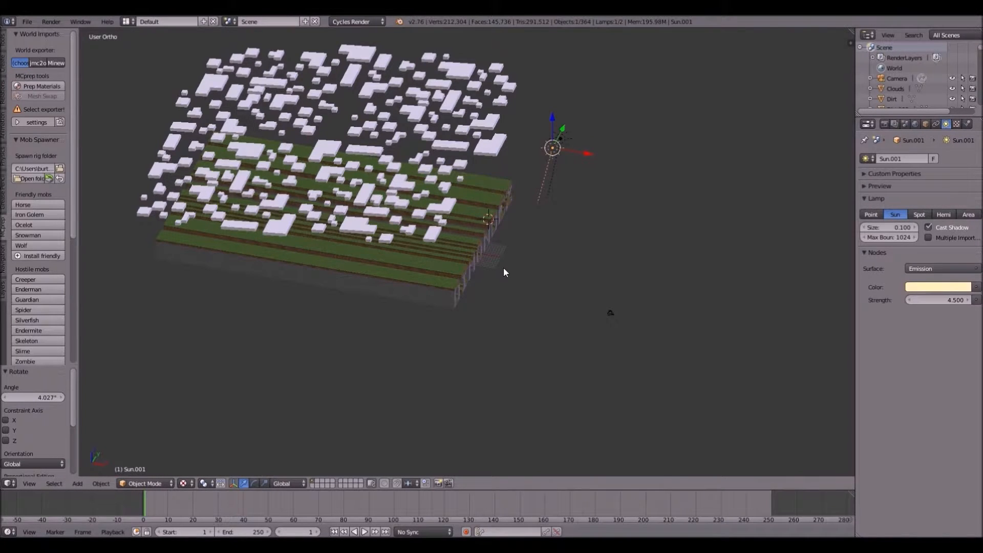
key("F12")
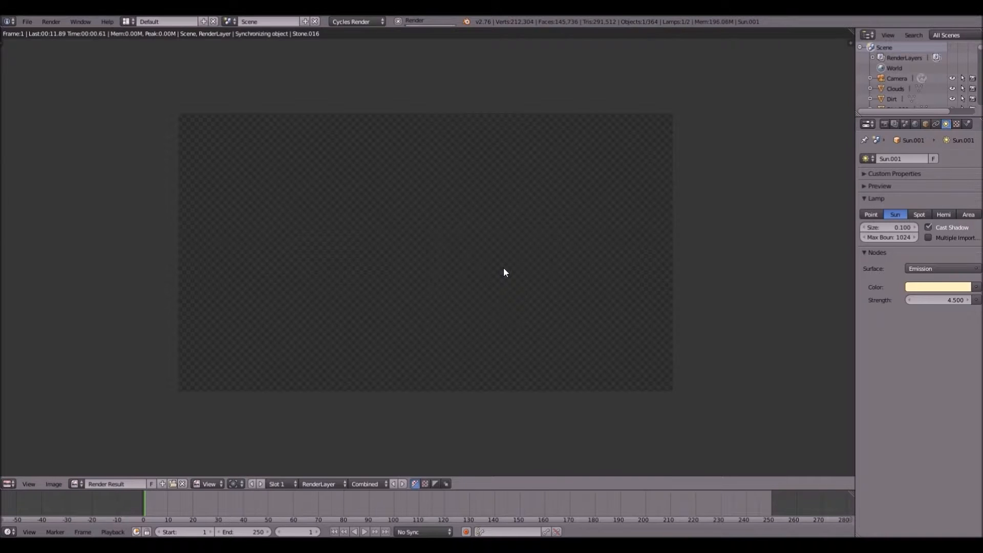
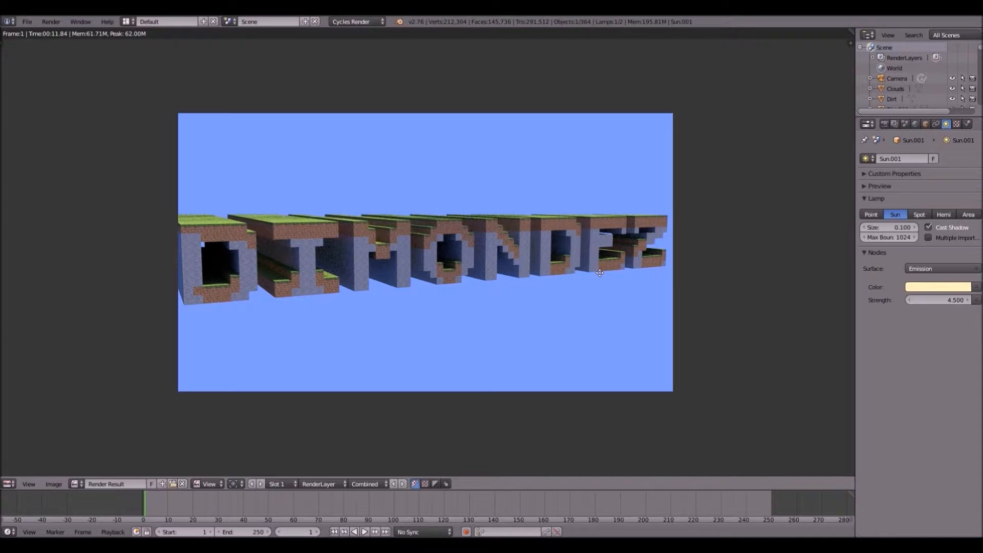
middle_click_drag(600, 273, 626, 247)
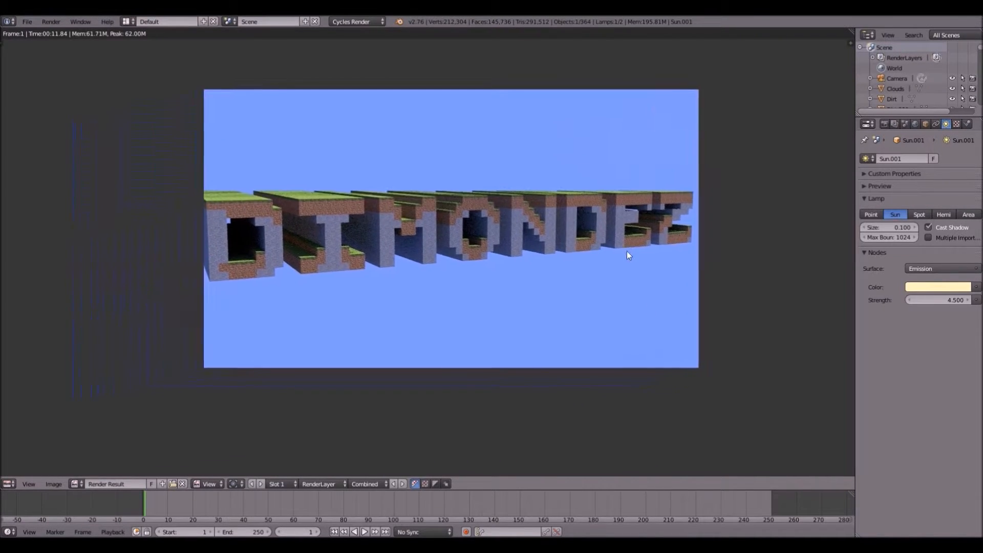
key("Escape")
- Check the title's framing through the camera and return to the free view
middle_click_drag(640, 308, 567, 309)
scroll(592, 282, "up", 3)
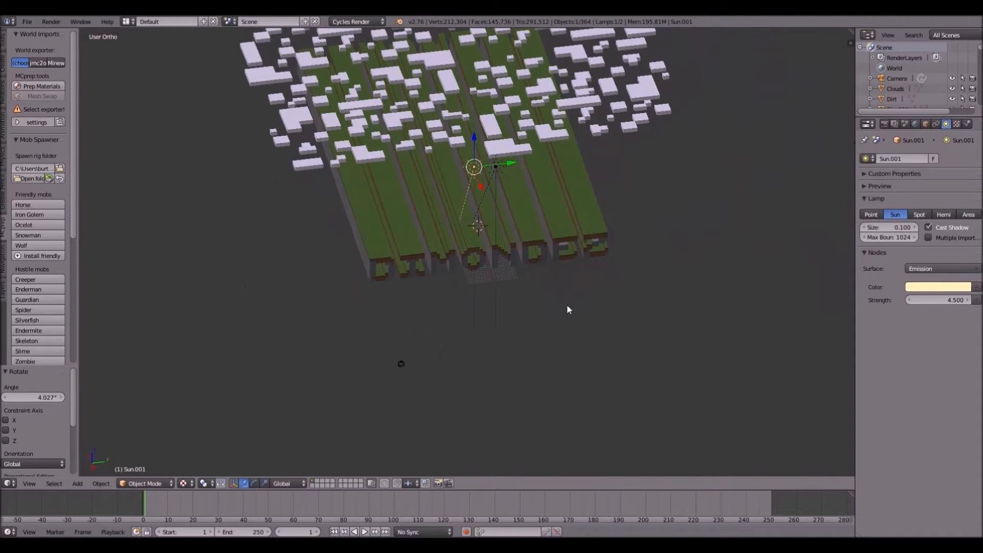
key("KP_0")
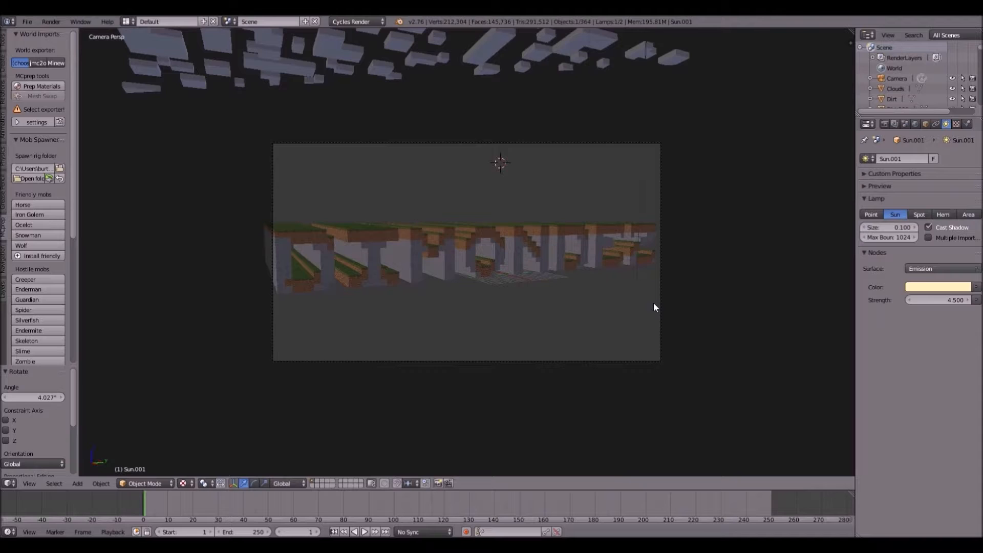
scroll(653, 303, "down", 4)
scroll(654, 303, "up", 3)
key("KP_0")
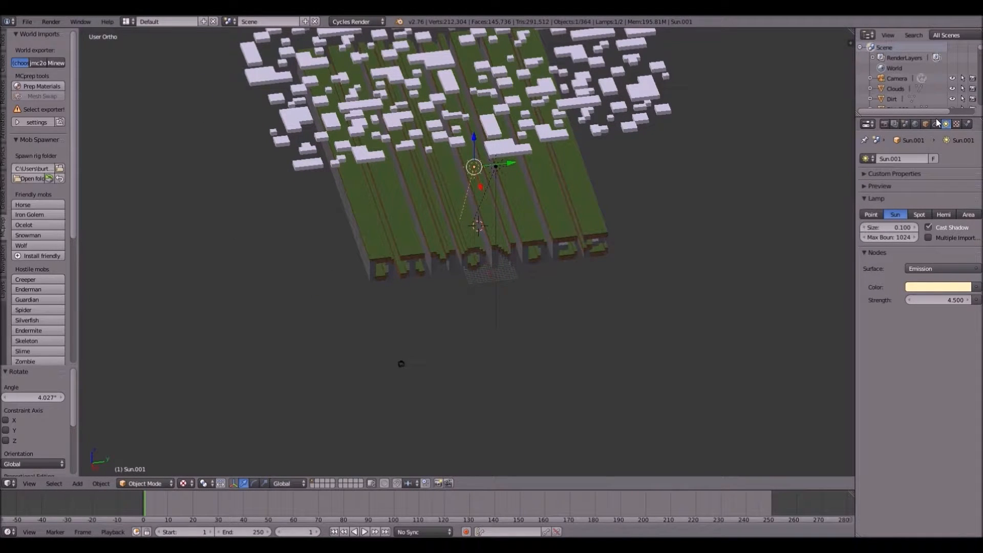
- Enable ambient occlusion for the world with a factor of 1.00 and a distance of 9.1
left_click(915, 125)
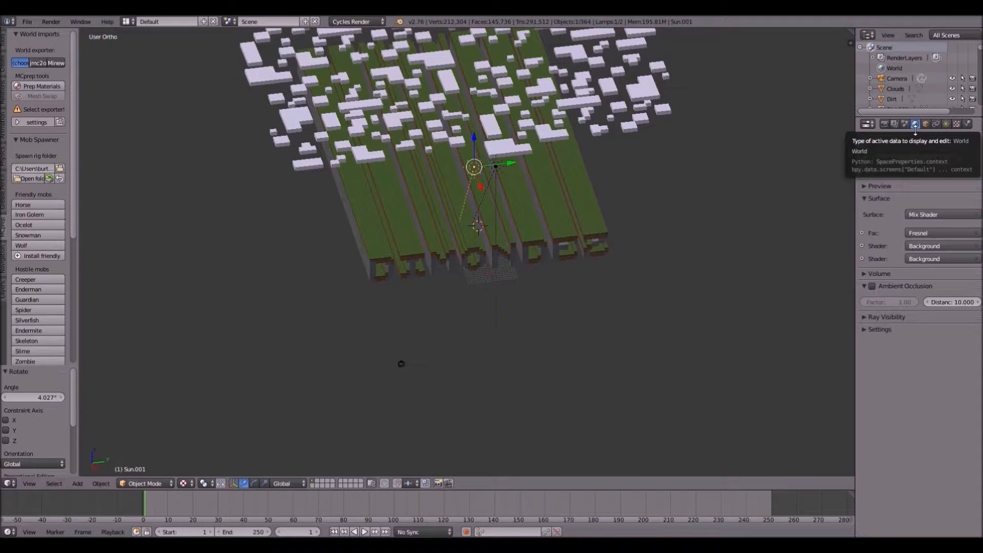
left_click(863, 275)
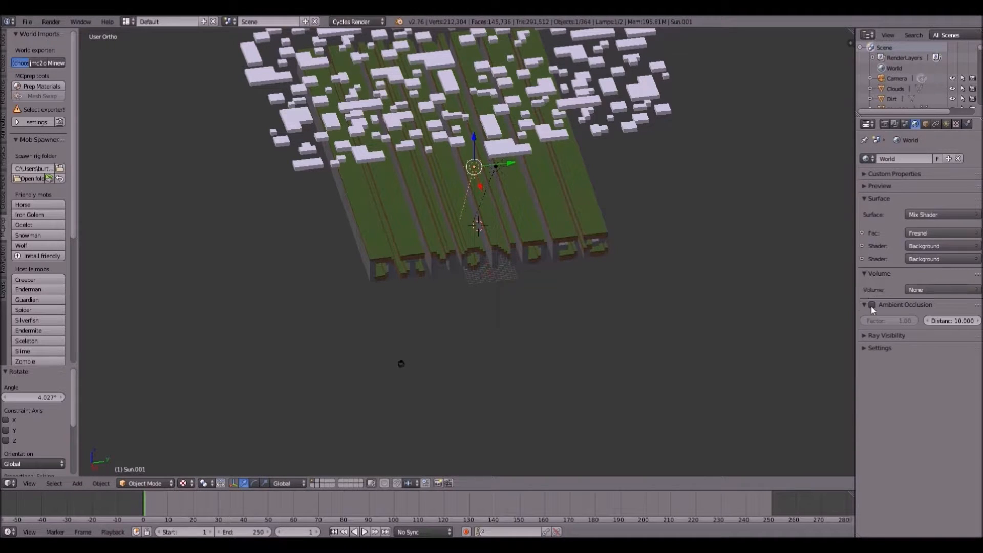
left_click(872, 307)
left_click(869, 336)
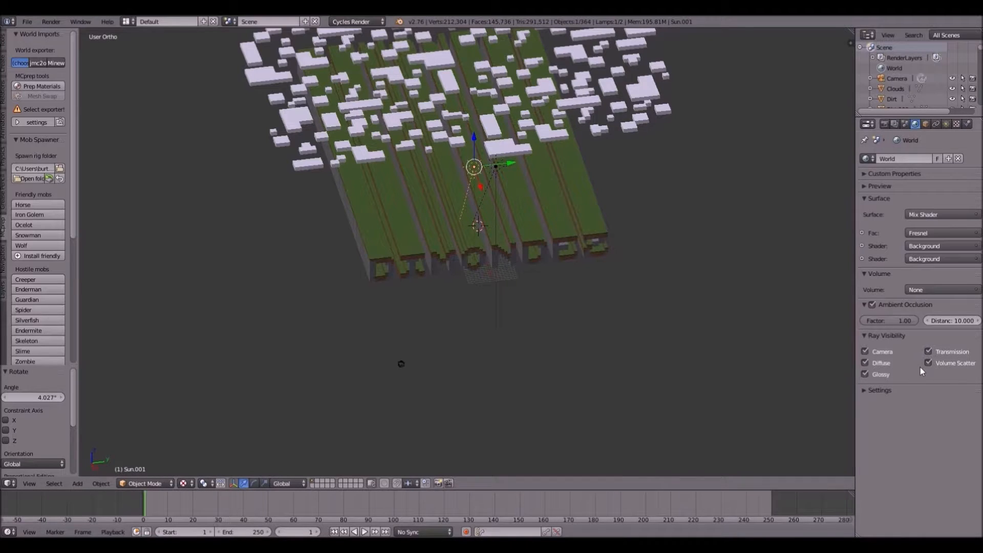
left_click(867, 322)
key("Return")
left_click(953, 321)
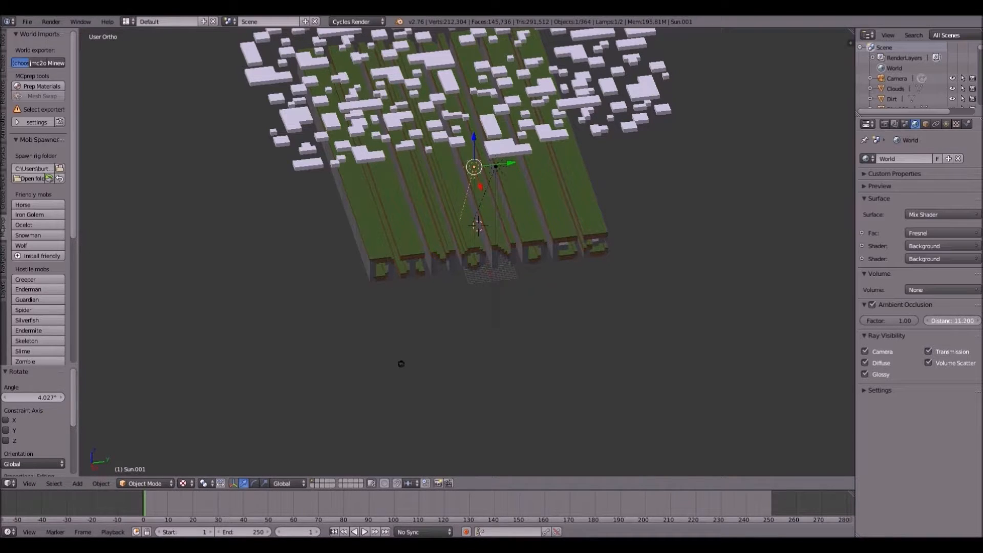
left_click(919, 290)
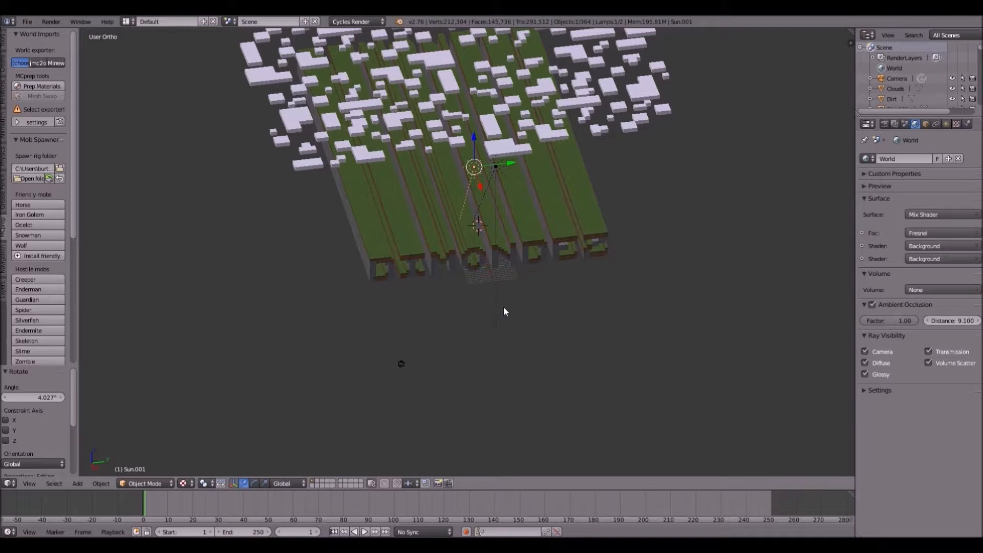
- Render the title to check the ambient occlusion, look over the scene's render settings, and close the render
key("F12")
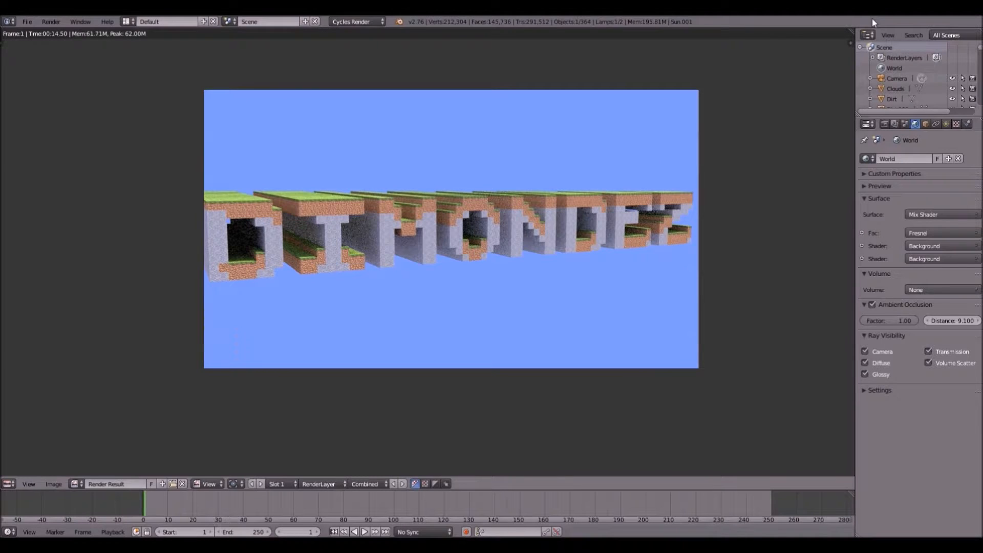
left_click(945, 125)
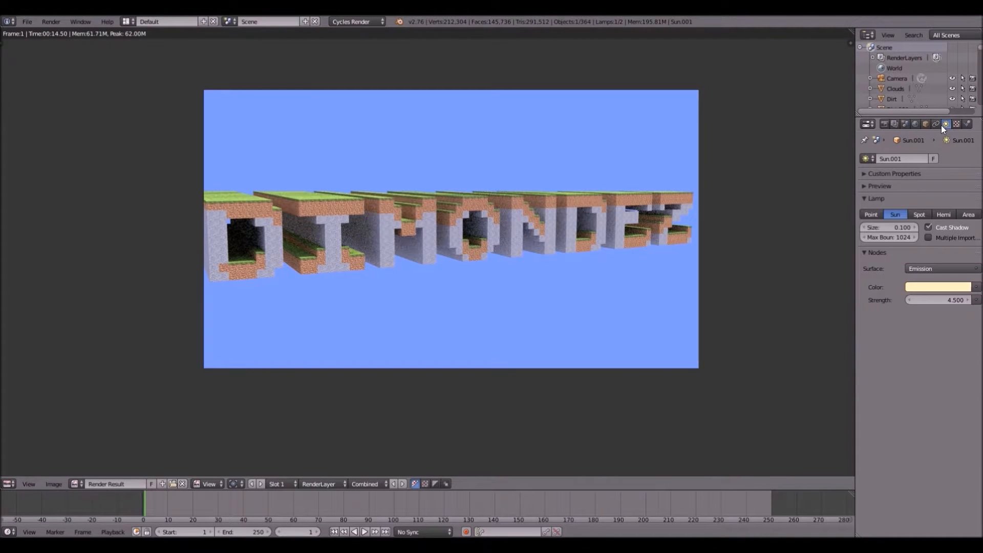
left_click(916, 124)
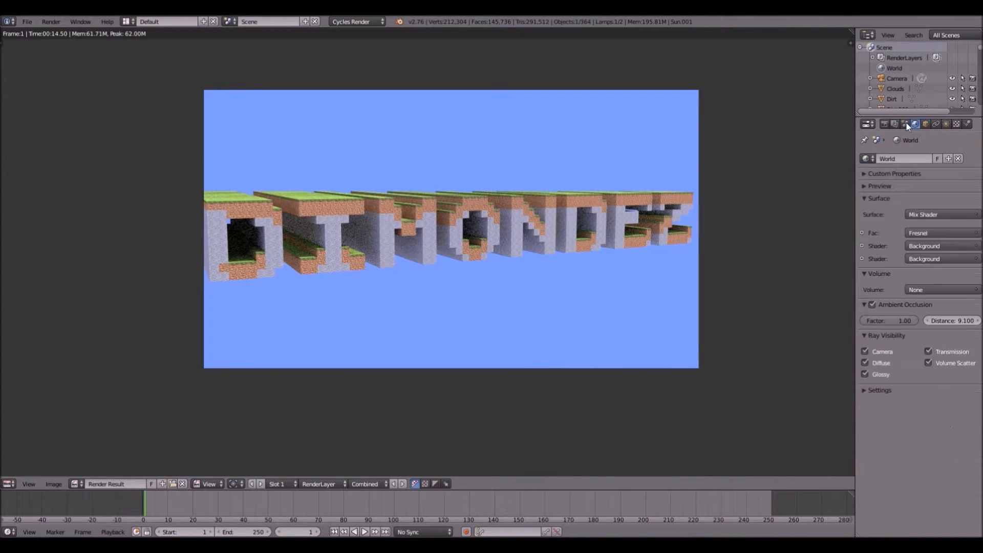
left_click(904, 124)
left_click(895, 124)
left_click(885, 124)
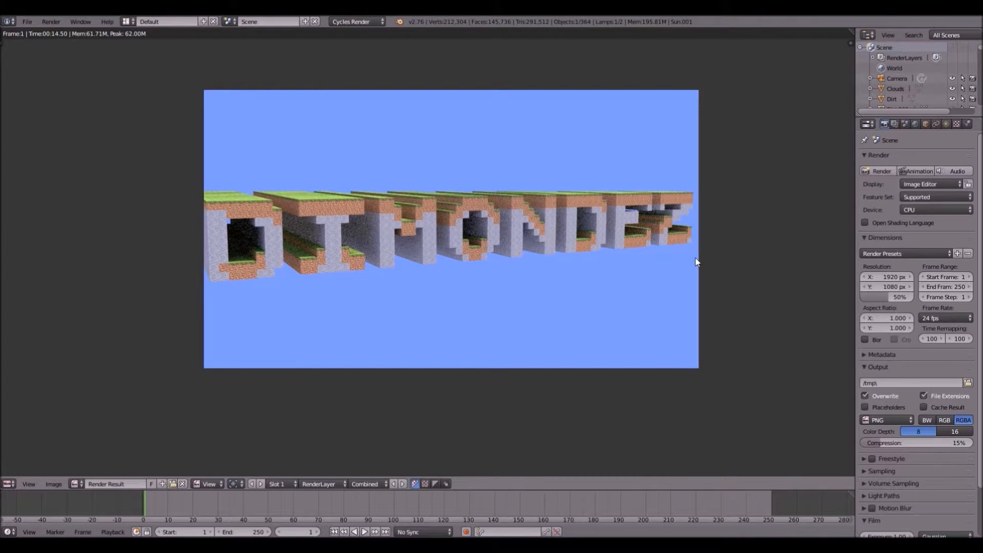
key("Escape")
- Turn on the mist display for the camera and set its display size to 1.27
left_click(896, 79)
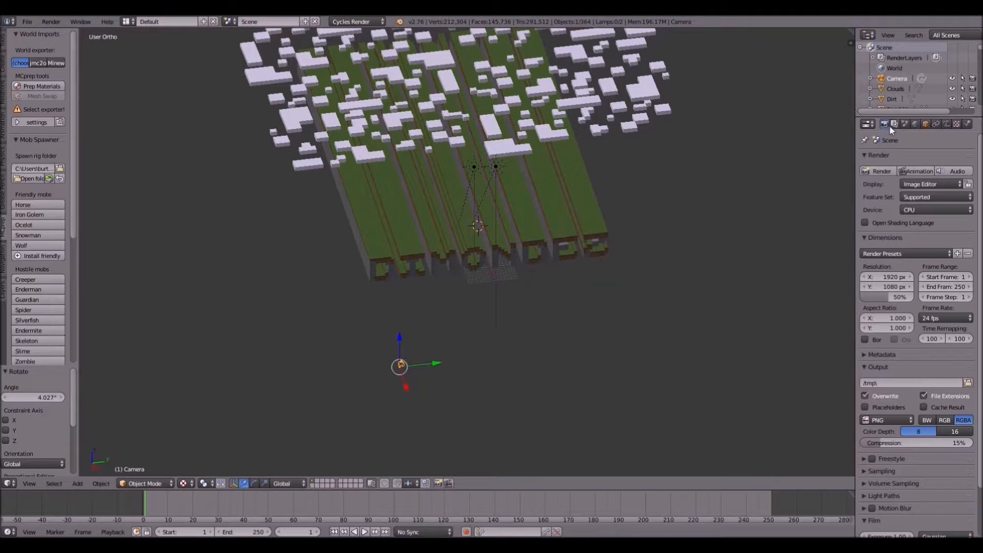
left_click(946, 124)
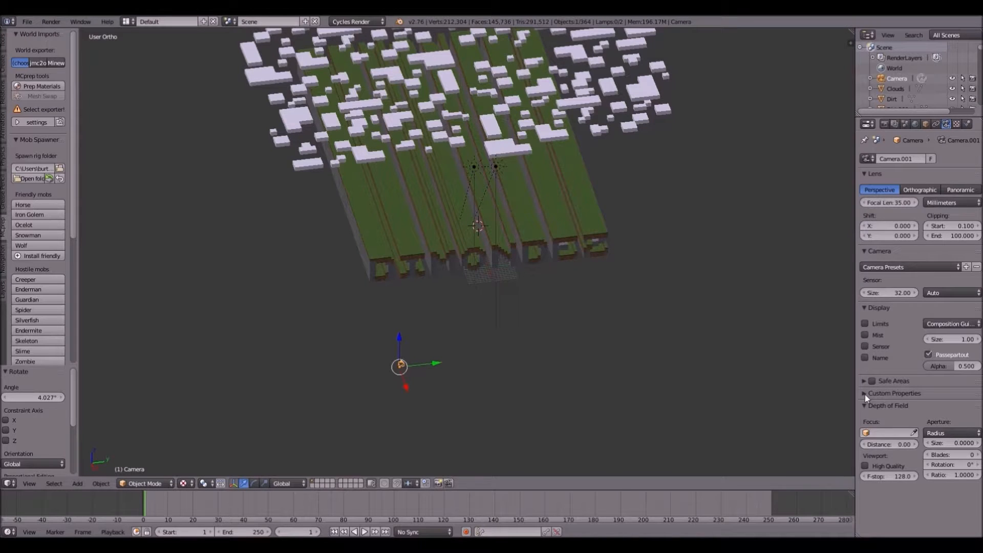
left_click(881, 394)
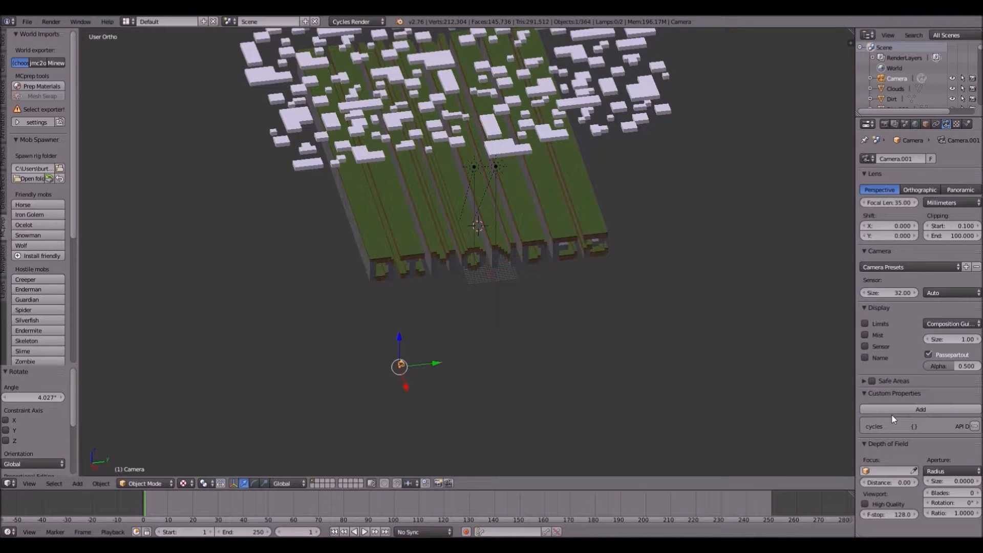
left_click(864, 381)
left_click(865, 335)
middle_click_drag(577, 358, 681, 343)
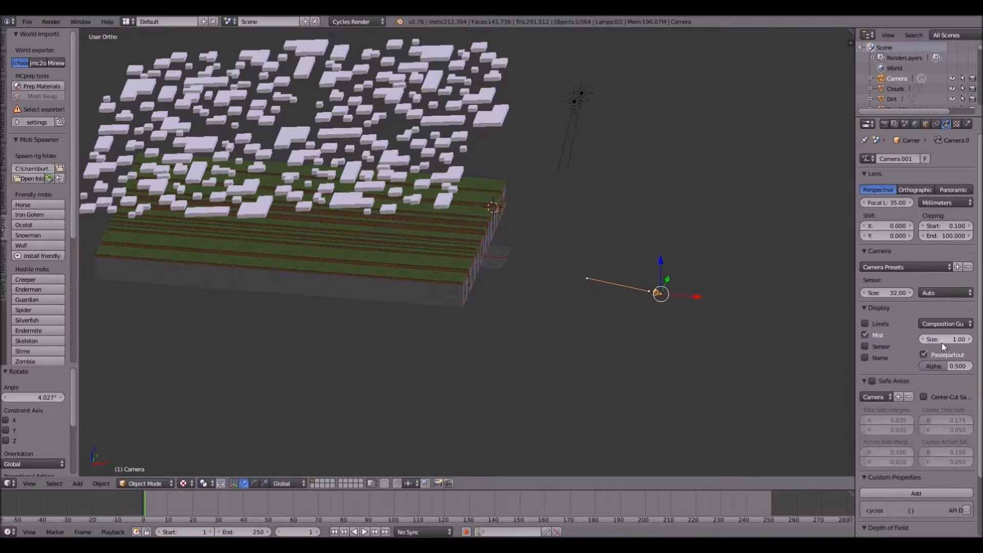
mouse_move(941, 342)
left_mouse_down()
mouse_move(978, 343)
mouse_move(955, 343)
left_mouse_up()
left_click(952, 324)
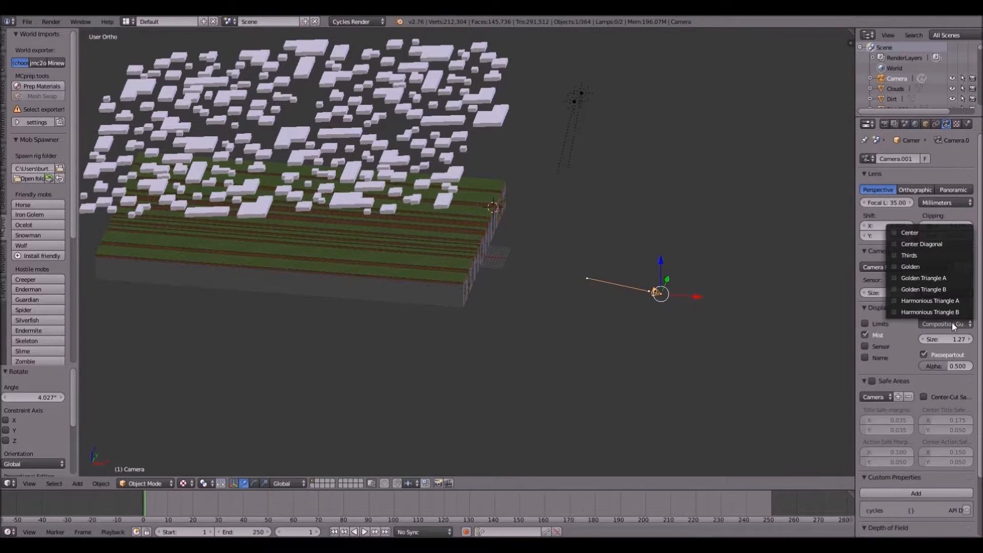
mouse_move(946, 366)
left_mouse_down()
mouse_move(973, 366)
mouse_move(922, 366)
mouse_move(948, 366)
left_mouse_up()
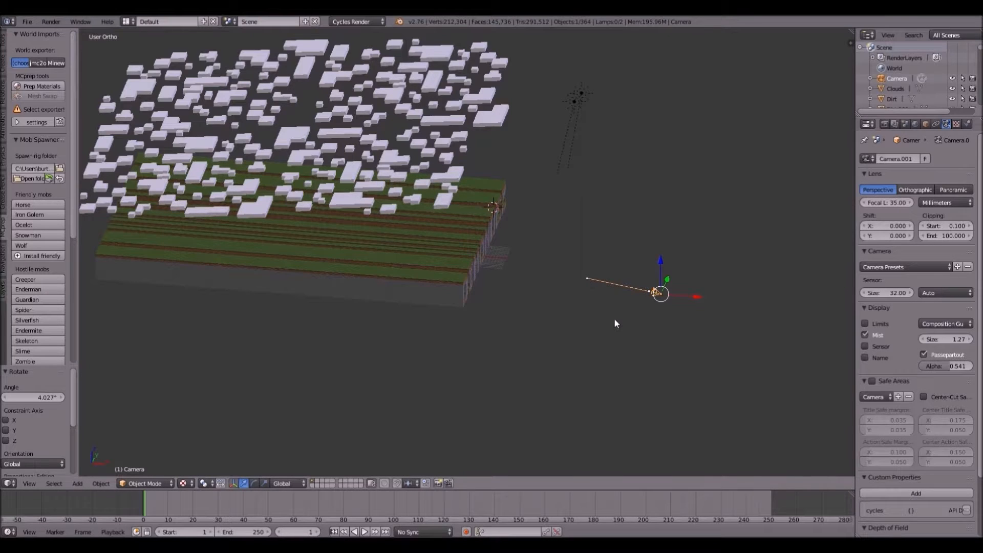
key("s")
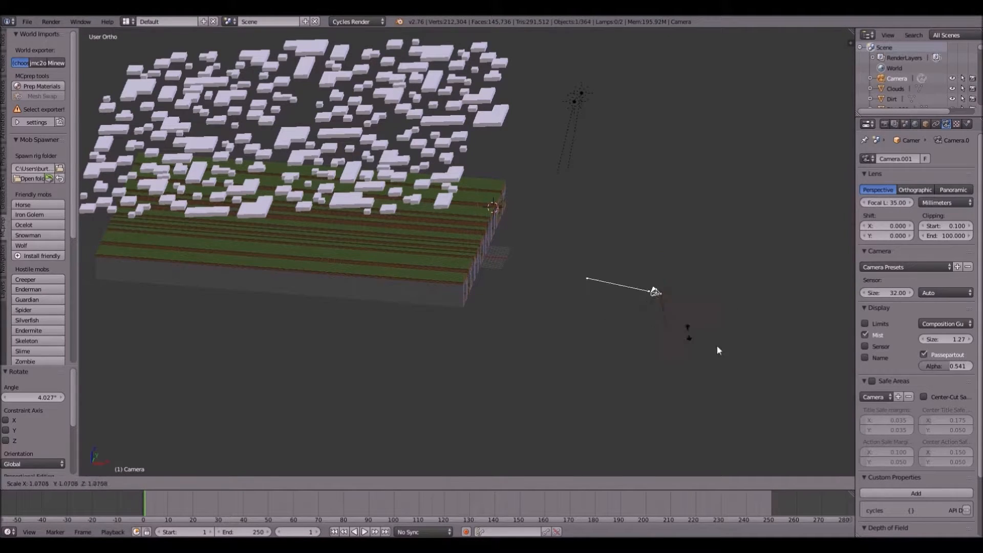
right_click(681, 317)
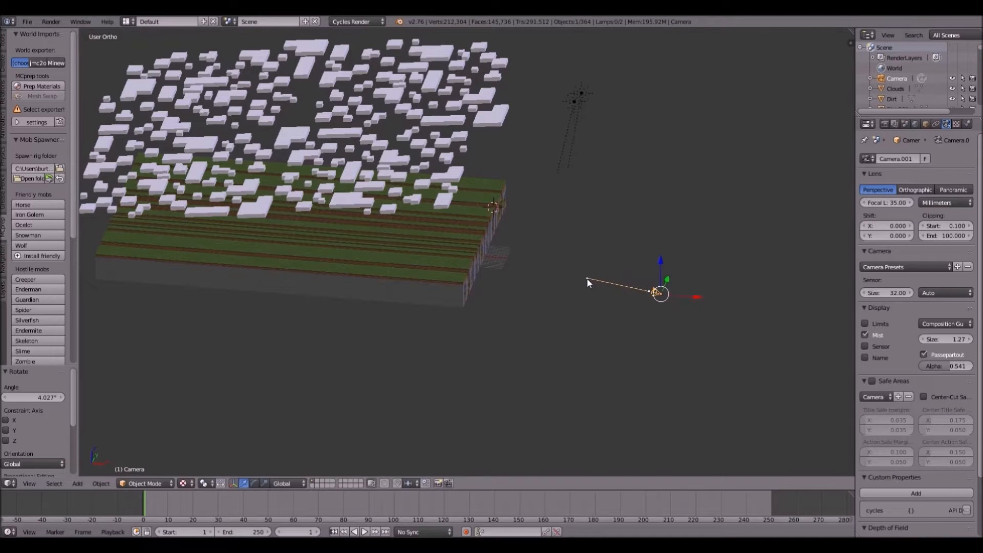
left_click(587, 279)
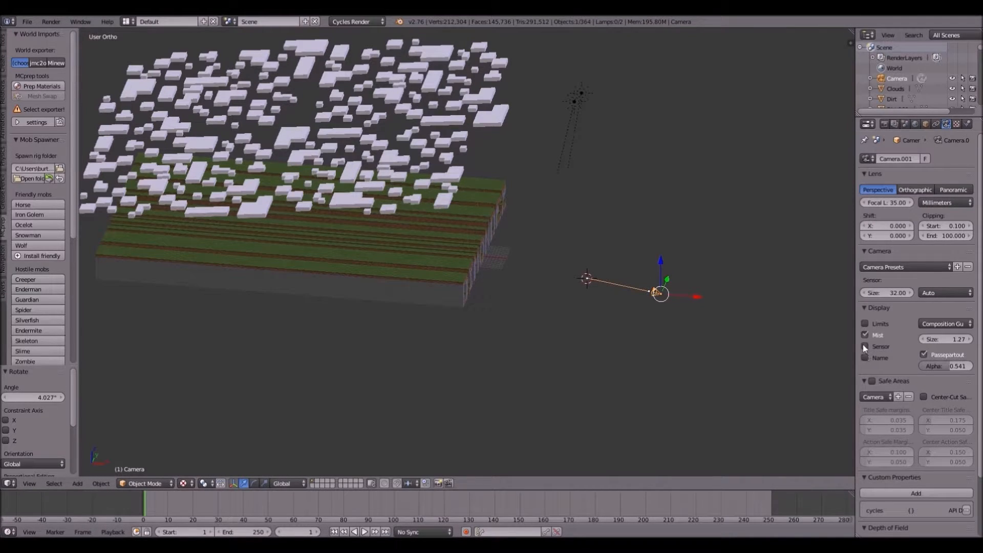
left_click_drag(887, 293, 877, 294)
key("ctrl+z")
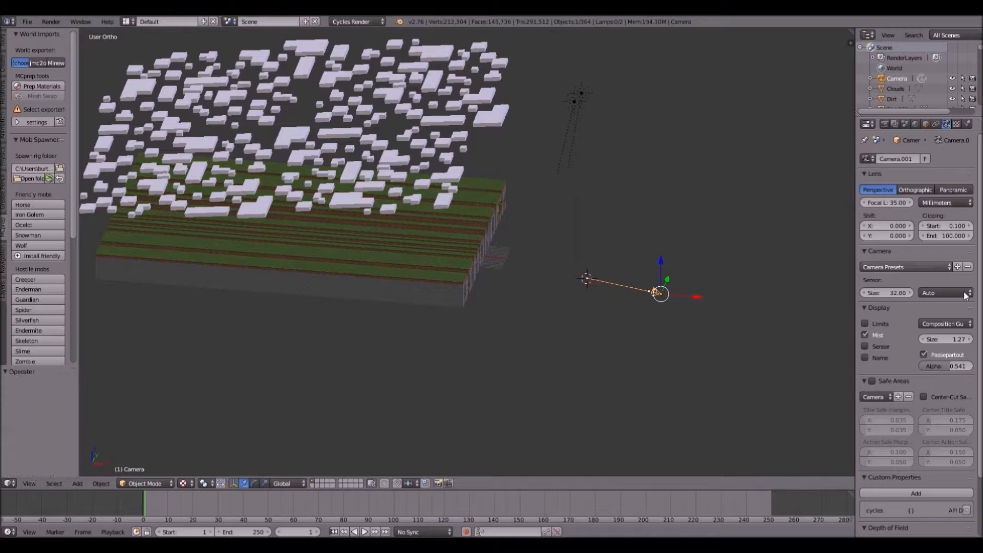
left_click(945, 324)
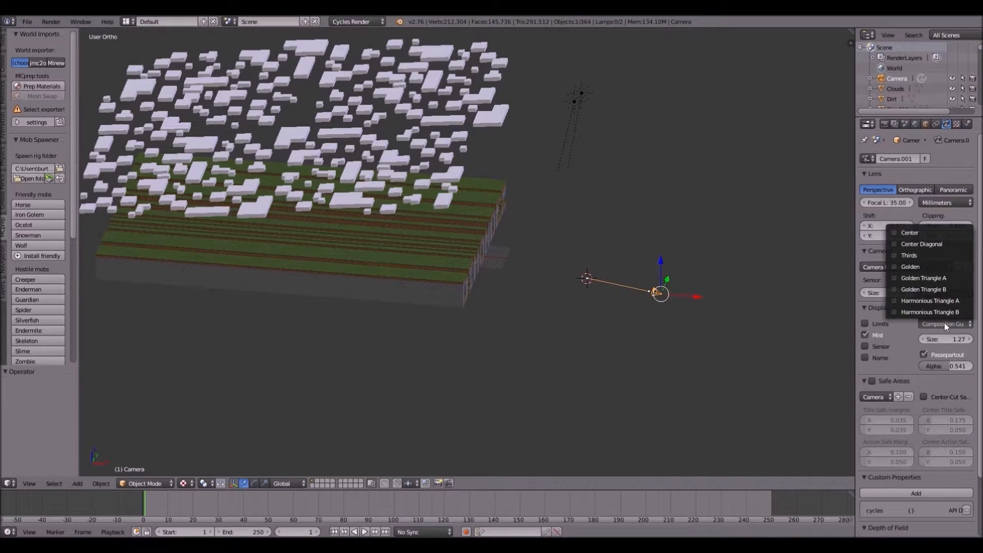
middle_click_drag(730, 312, 561, 260)
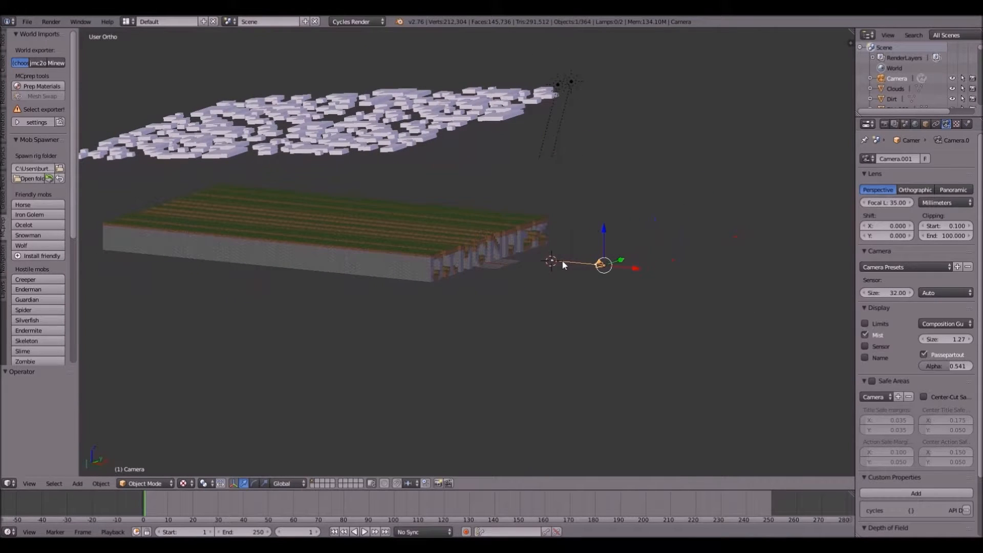
right_click(556, 262)
right_click(596, 263)
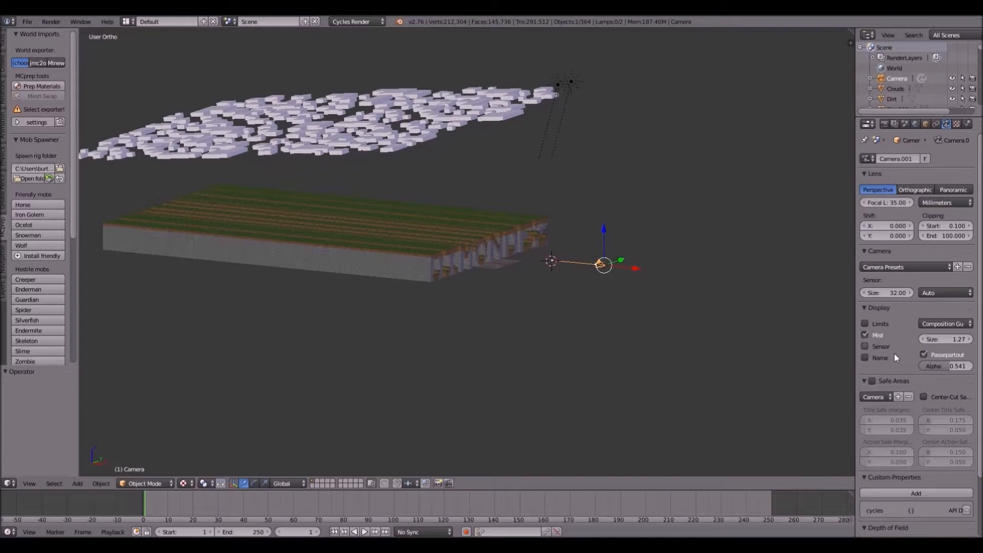
- Lower the camera's passepartout alpha to 0.335 and render the title to check for mist
left_click(953, 366)
type("1")
key("Return")
left_click_drag(972, 366, 941, 366)
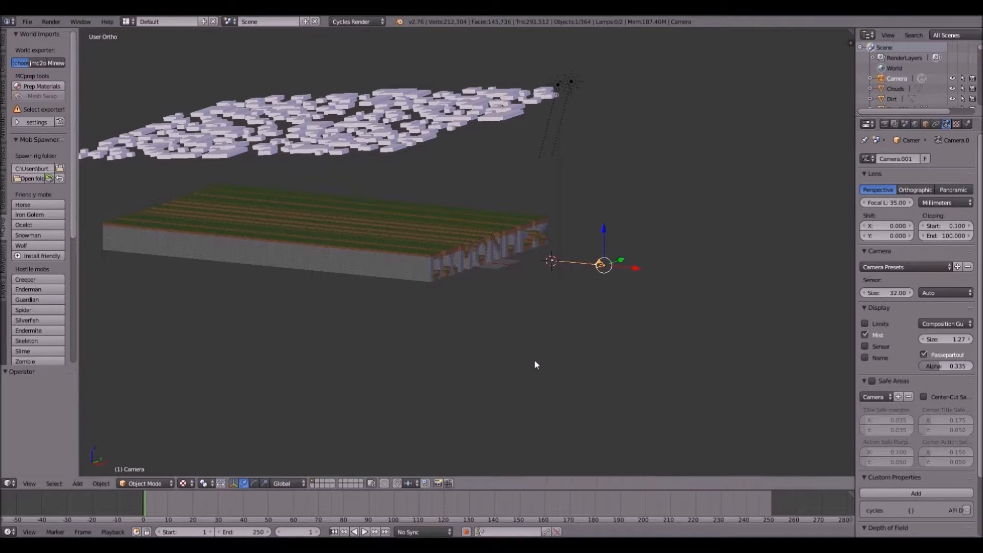
key("F12")
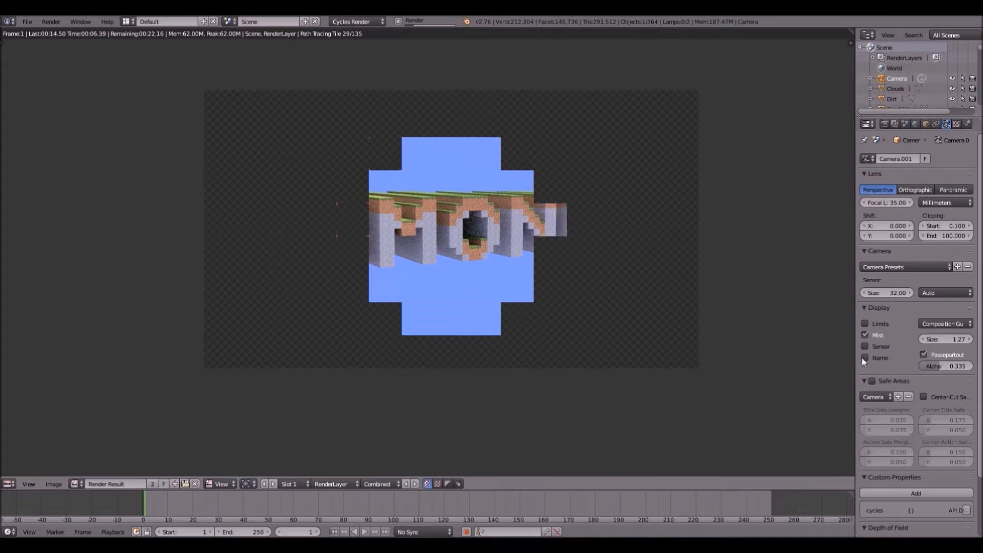
- Raise the camera's passepartout alpha to 0.974 and render the title again
left_click_drag(938, 366, 969, 366)
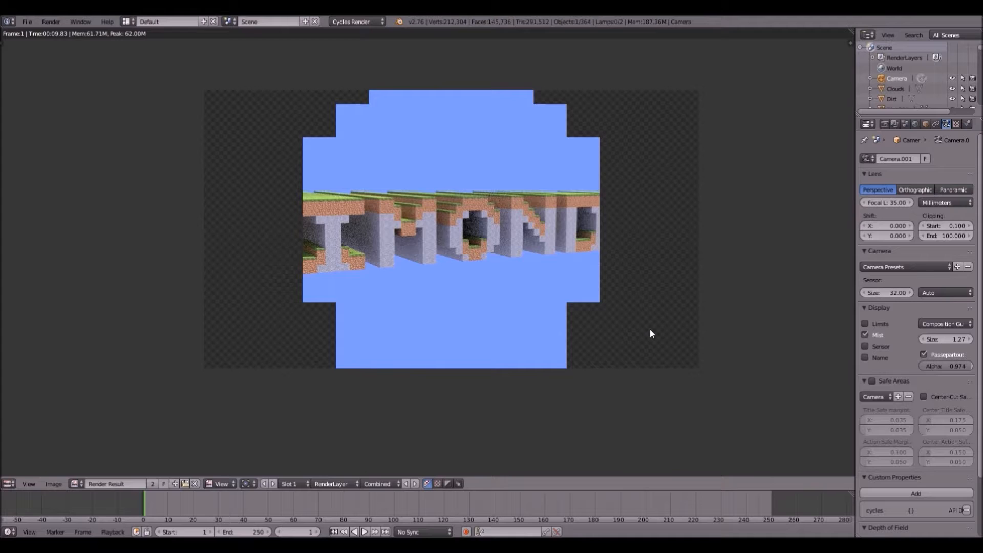
key("F12")
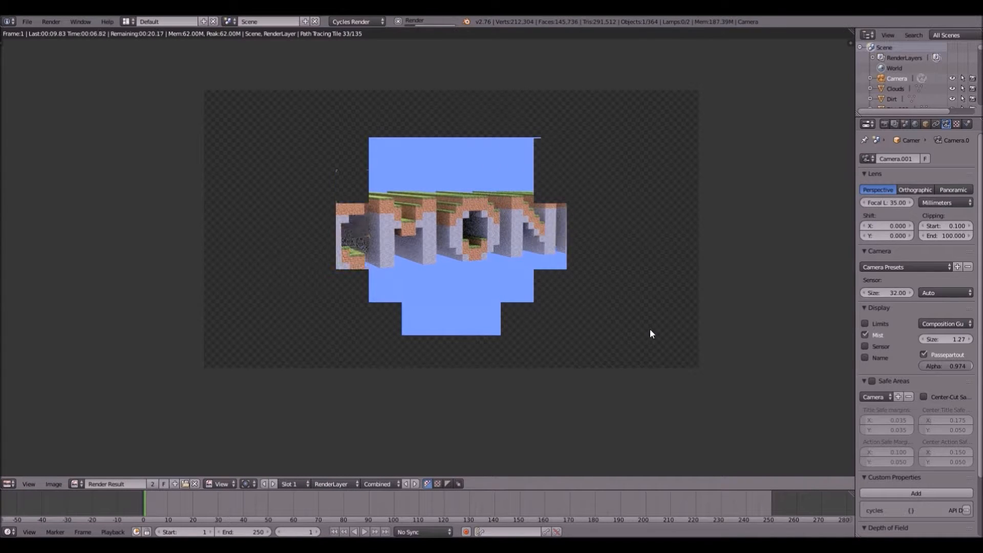
- Set the render tile size to 100 by 100 in the scene's performance settings
left_click(884, 125)
scroll(929, 337, "down", 3)
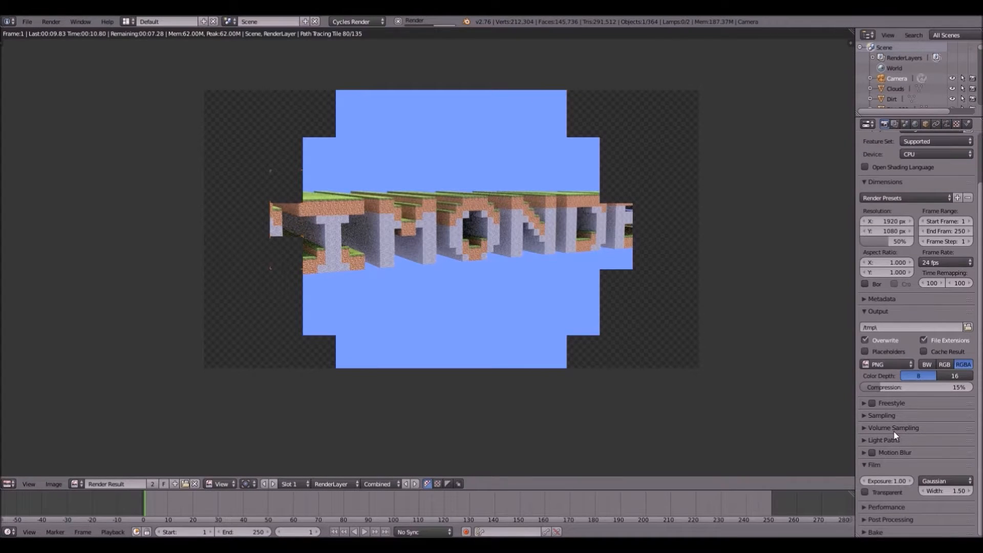
left_click(921, 509)
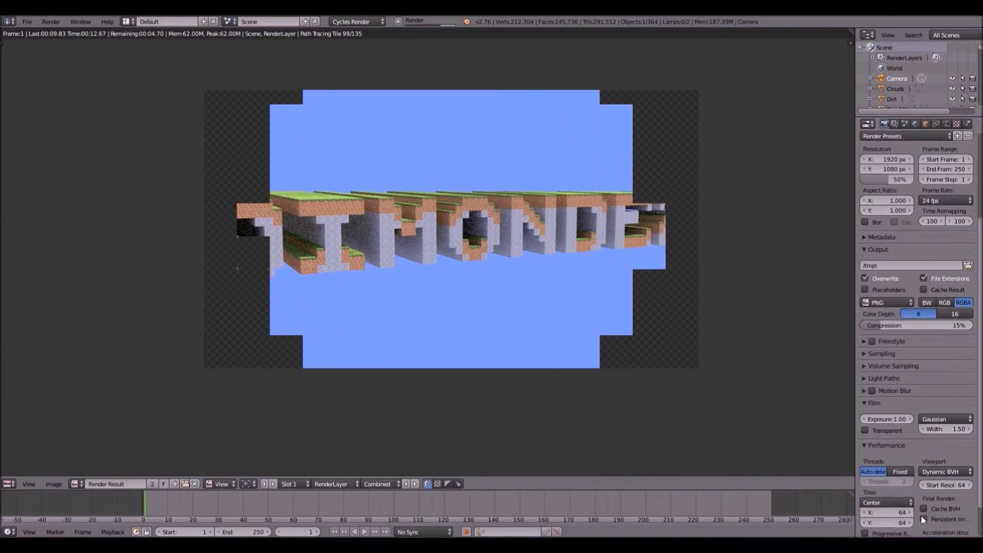
scroll(921, 516, "down", 4)
left_click(888, 492)
type("10")
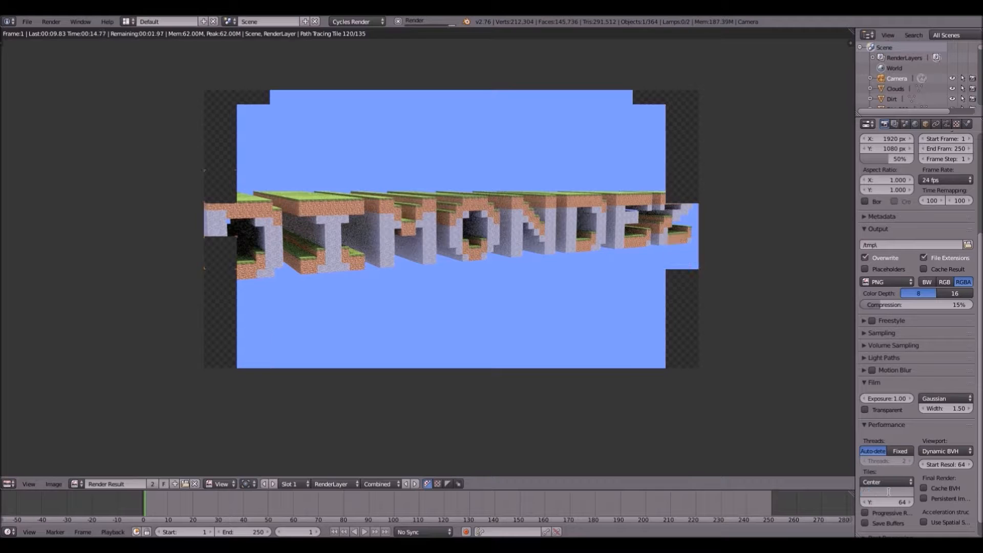
type("0")
key("Return")
left_click(889, 504)
key("BackSpace")
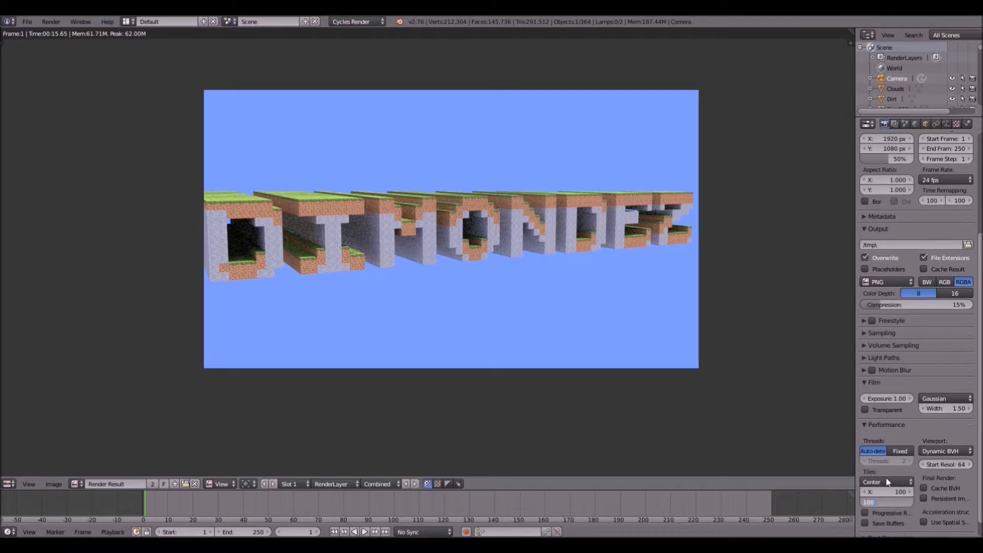
type("100")
key("Return")
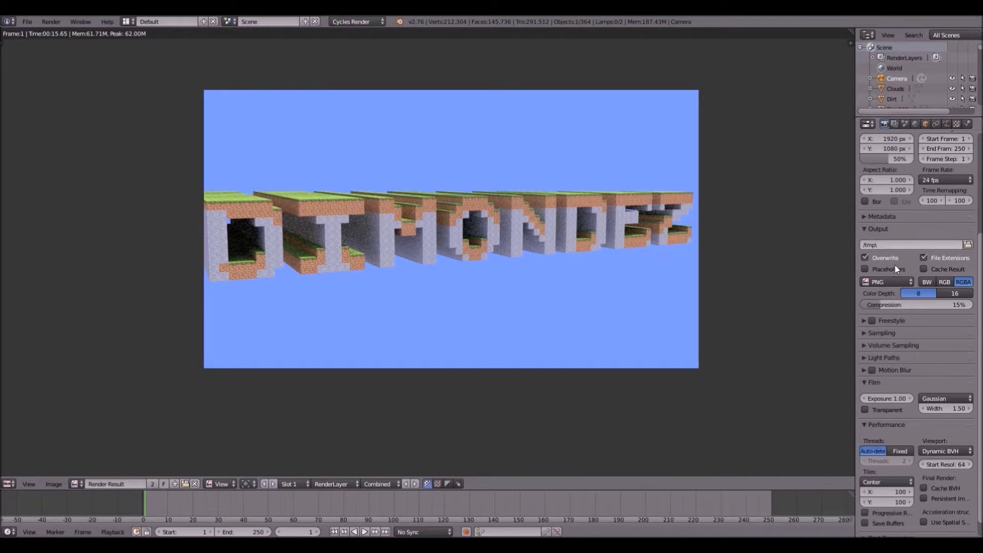
- Look over the scene's sampling, volume sampling, light paths, motion blur, post processing, Freestyle and metadata render settings for mist options
left_click(865, 334)
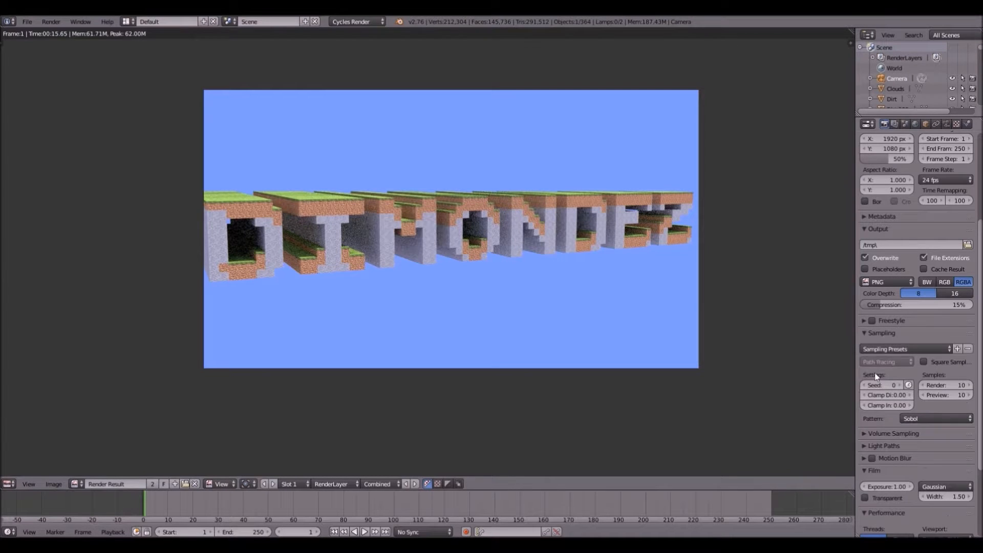
left_click(863, 434)
scroll(863, 437, "down", 2)
left_click(863, 436)
scroll(866, 434, "down", 5)
scroll(869, 430, "down", 1)
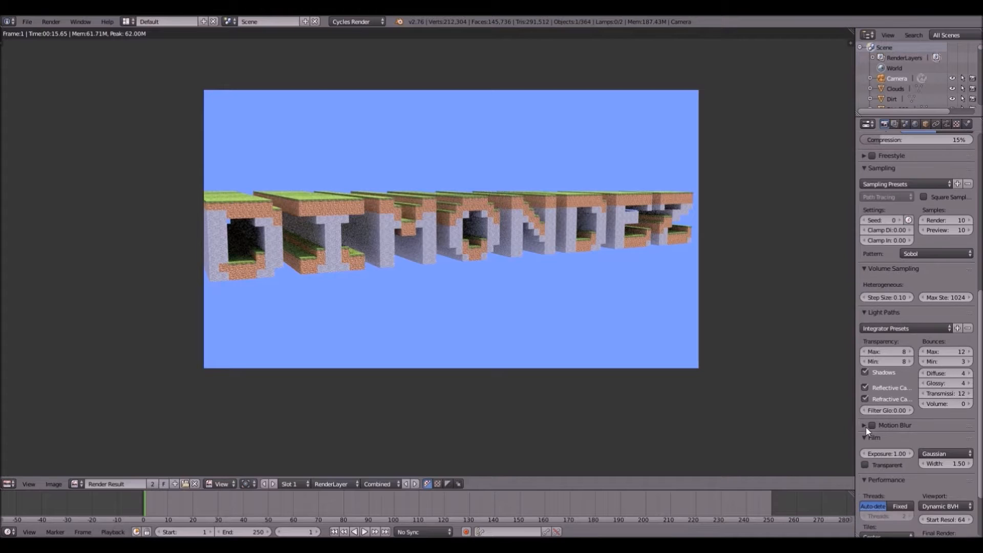
left_click(865, 425)
scroll(866, 428, "down", 4)
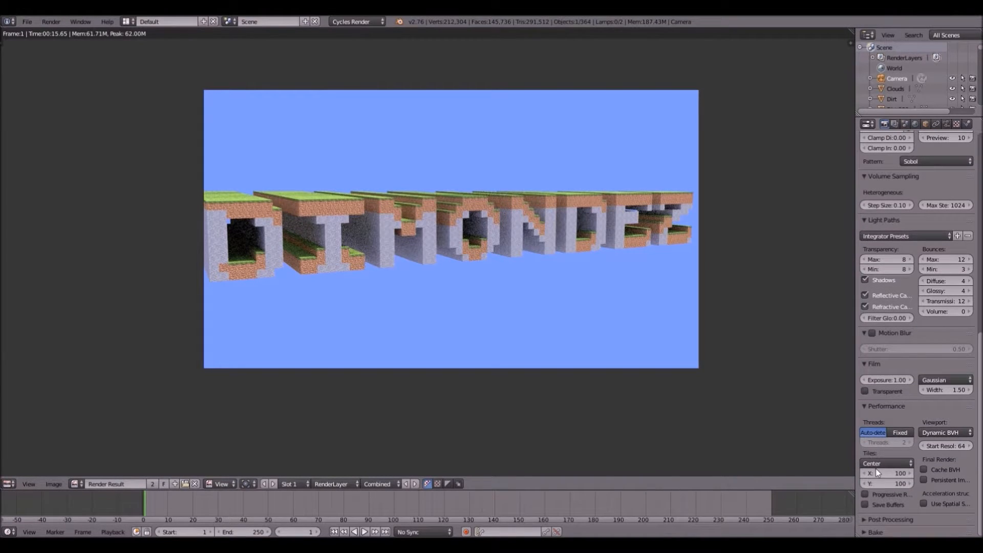
left_click(871, 519)
scroll(874, 517, "down", 1)
scroll(874, 499, "up", 9)
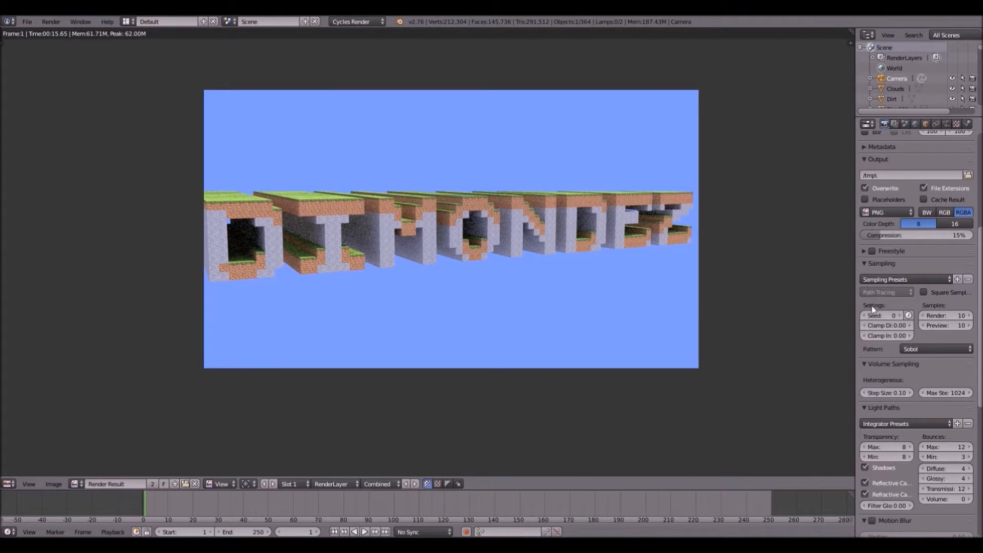
left_click(864, 252)
scroll(863, 258, "up", 3)
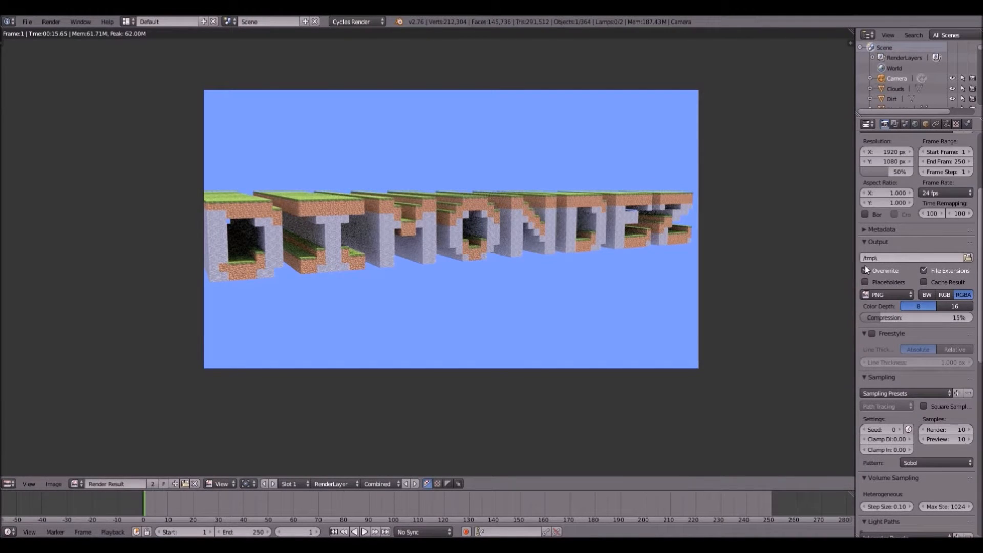
left_click(865, 270)
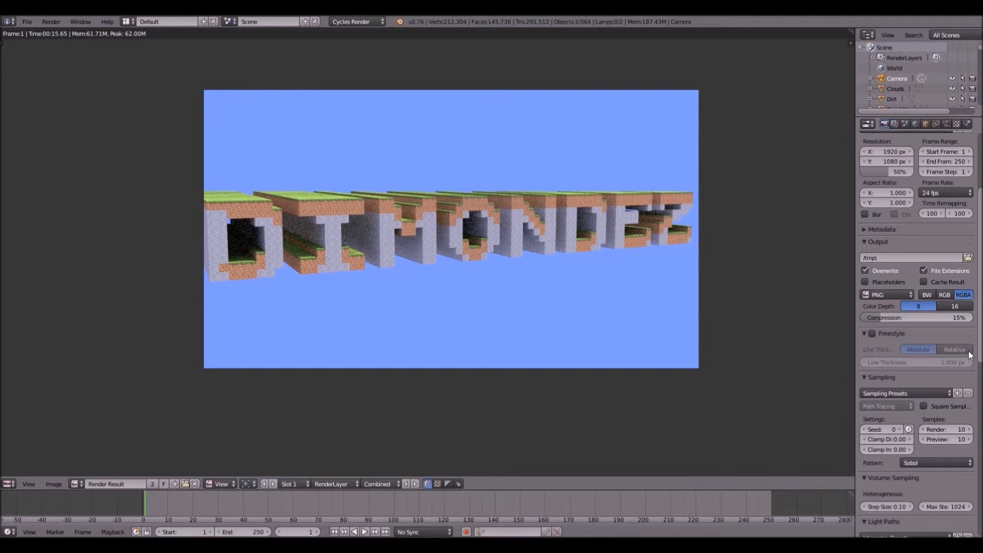
left_click(863, 230)
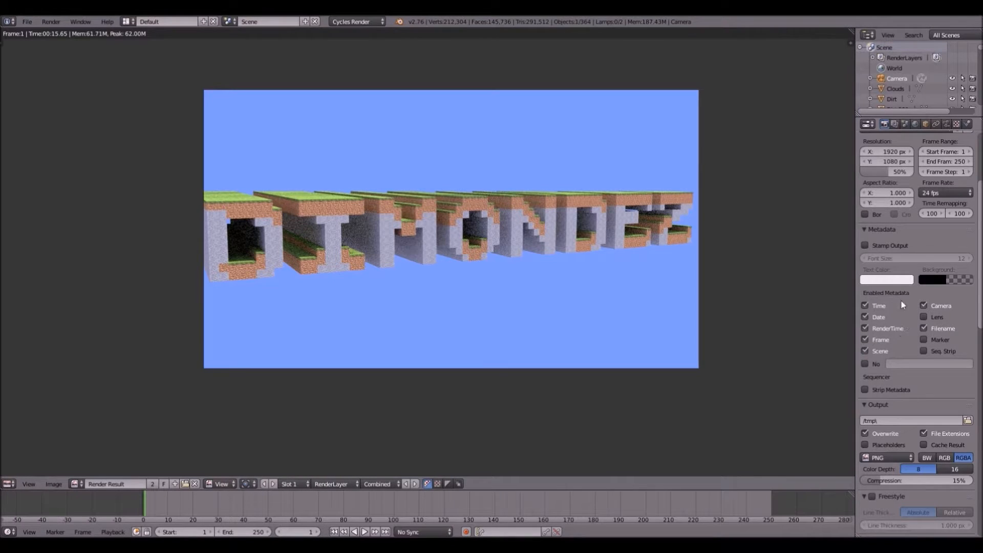
scroll(893, 218, "up", 6)
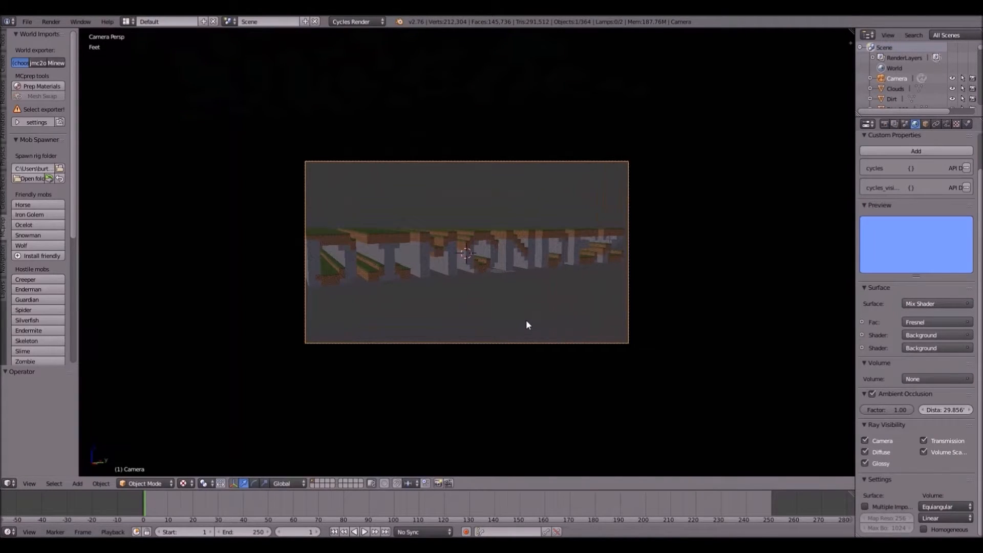
- Leave the camera view to see the whole scene and enable the Mist pass for the render layer
middle_click_drag(527, 321, 542, 334)
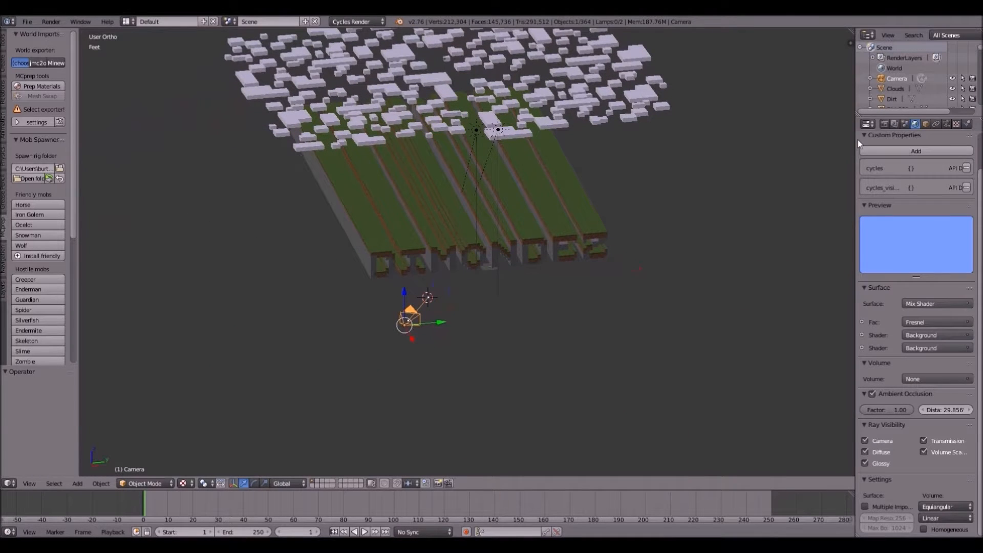
left_click(894, 125)
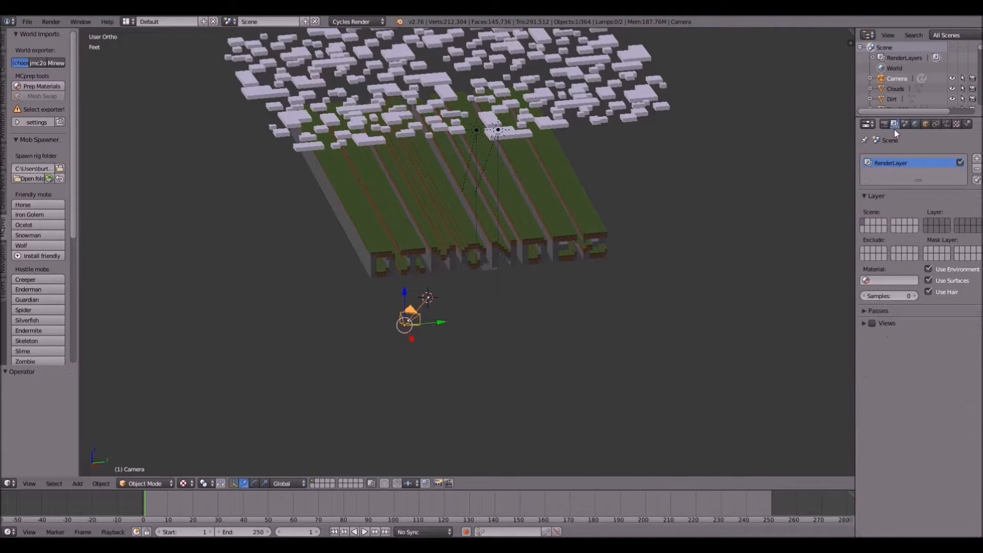
left_click(878, 311)
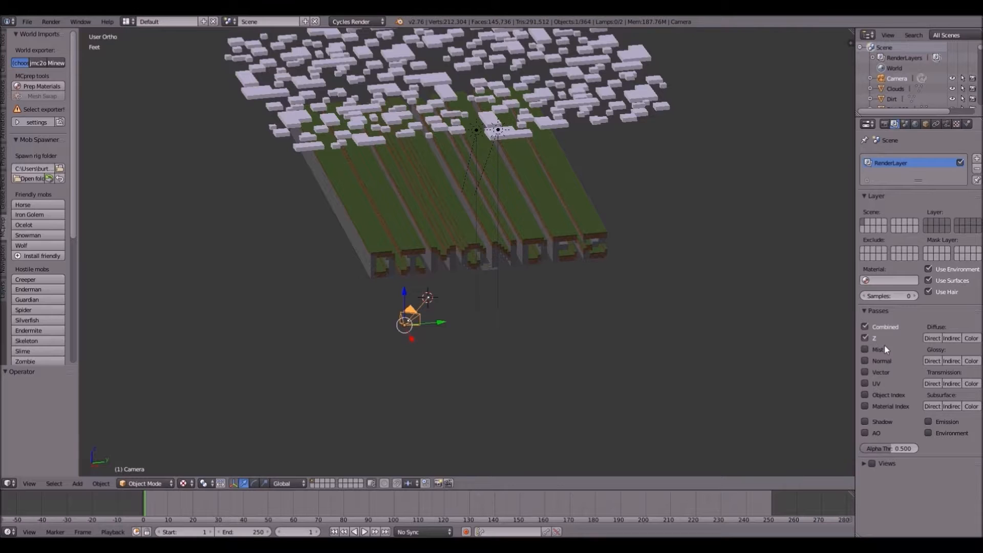
left_click(867, 351)
- Set the world's mist pass to start at 15.4' with a depth of 282.22'
left_click(915, 125)
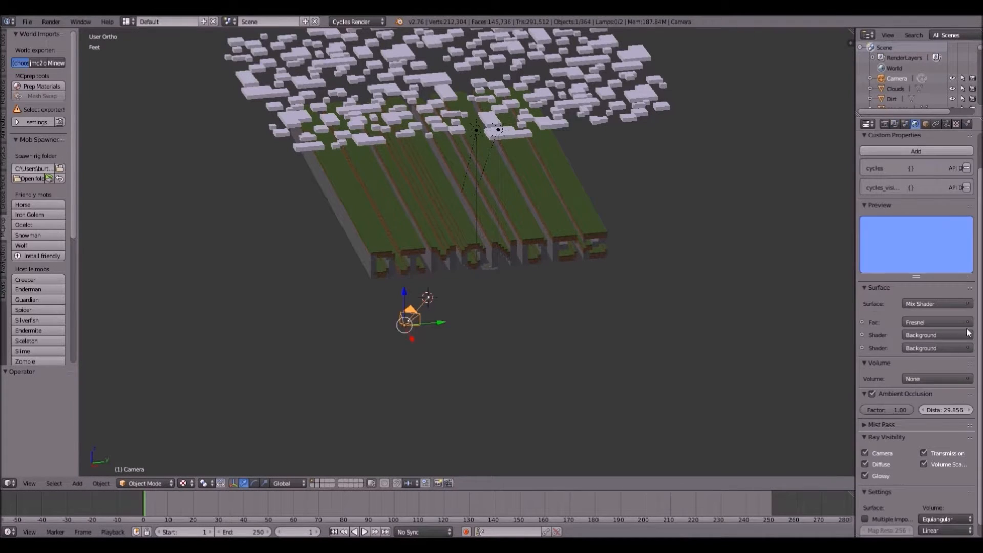
scroll(894, 389, "down", 1)
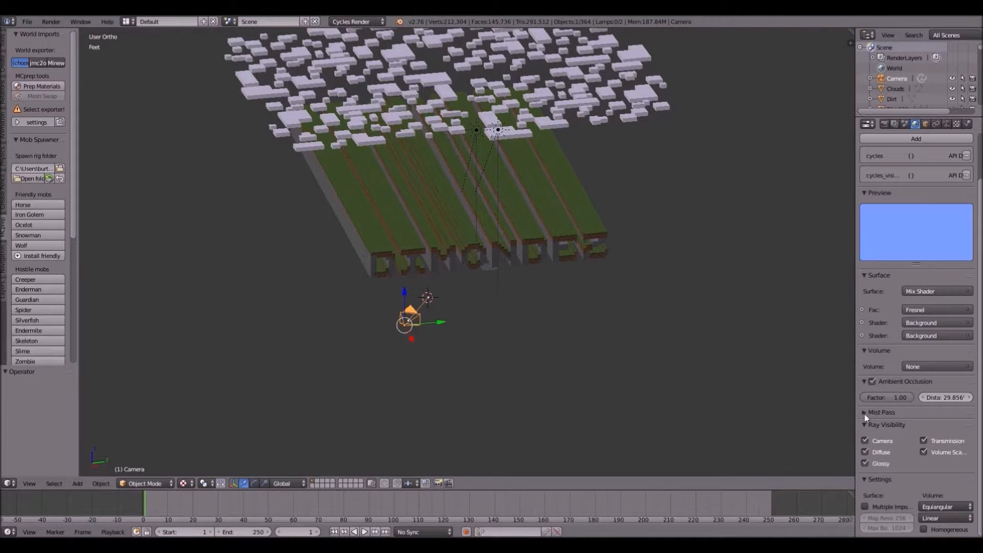
left_click(892, 410)
scroll(916, 399, "down", 2)
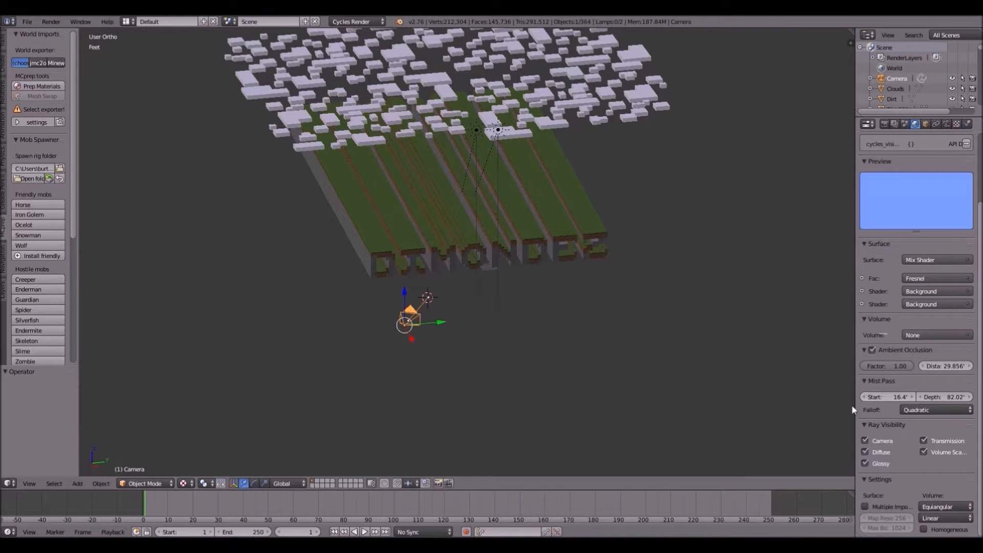
middle_click_drag(766, 399, 845, 399)
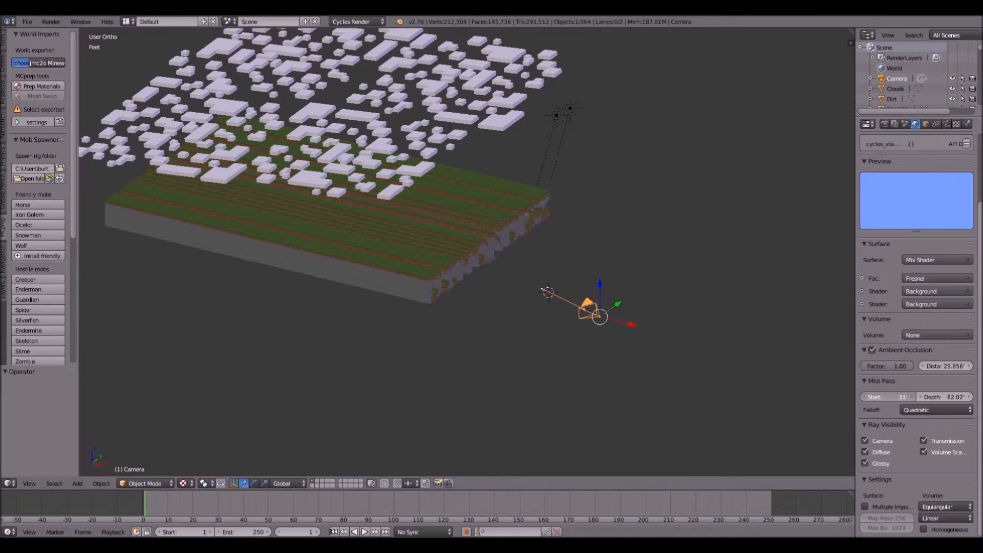
left_click_drag(887, 400, 877, 401)
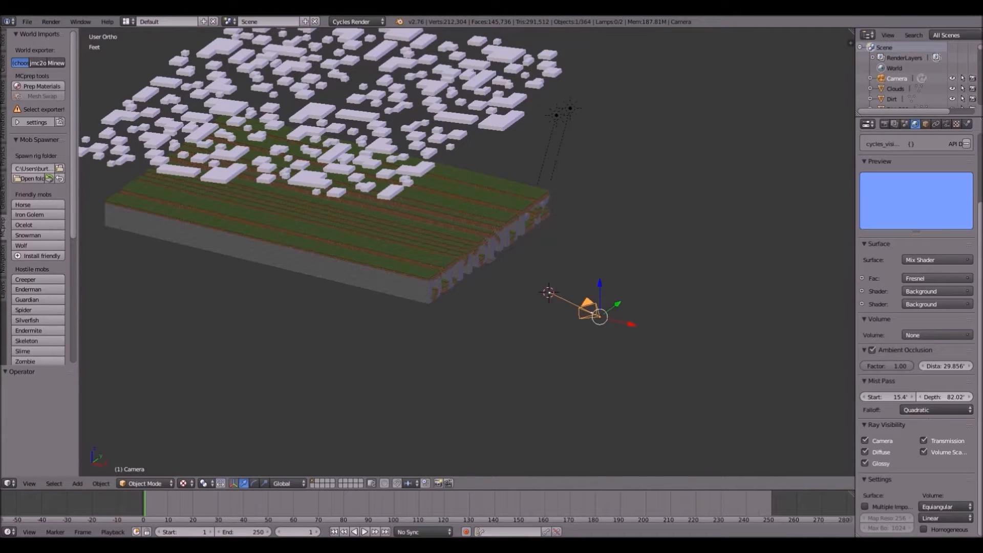
left_click_drag(945, 397, 969, 396)
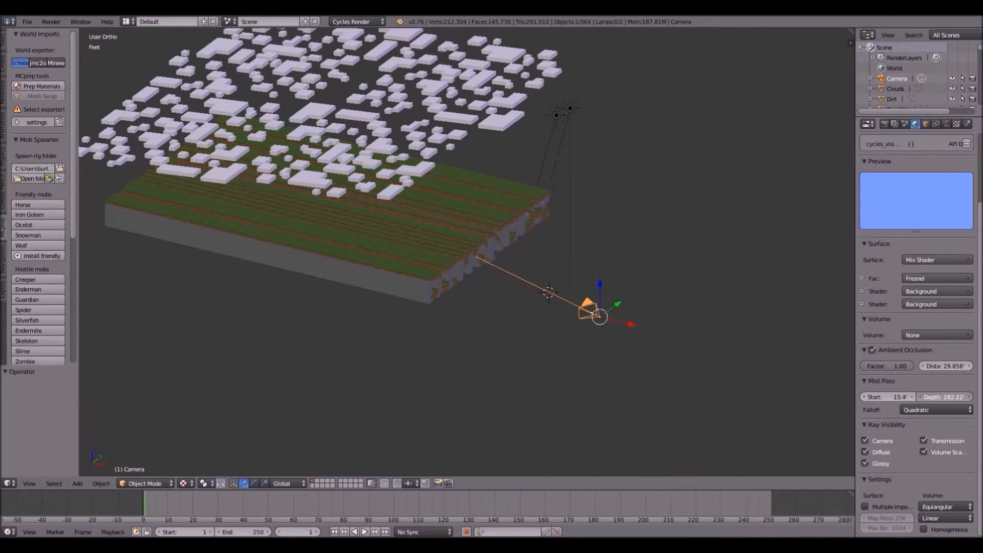
- Render the title to check the mist pass and look at the mist falloff options
key("F12")
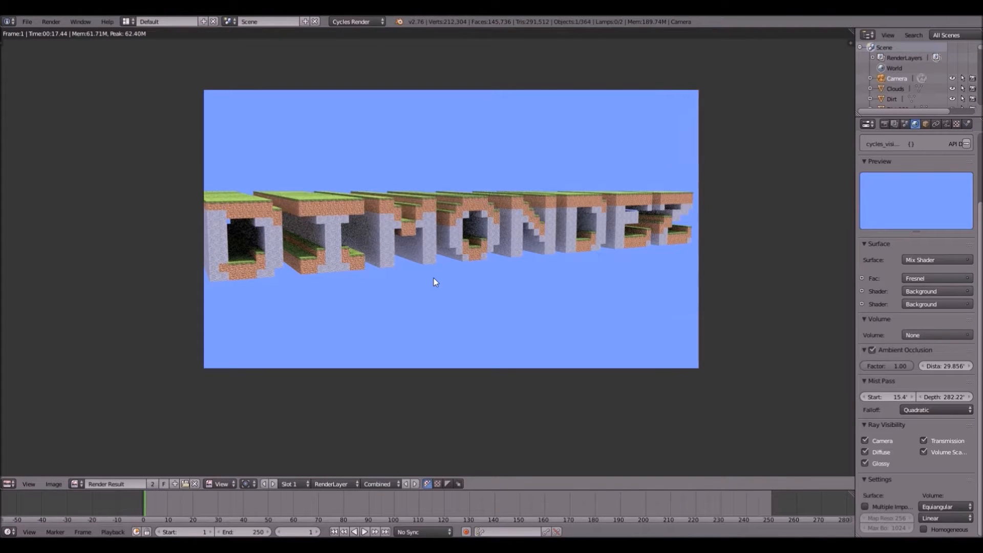
scroll(435, 278, "up", 1)
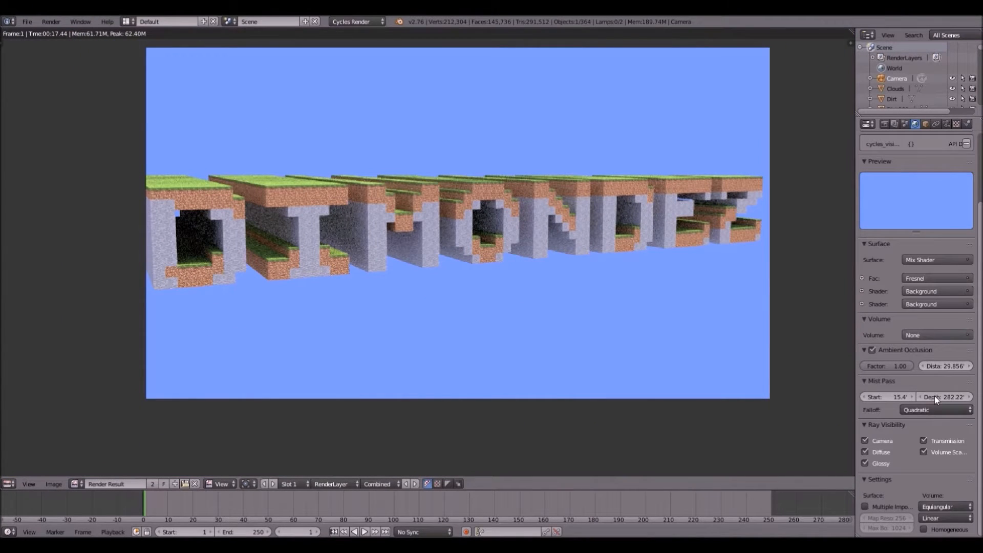
left_click(917, 411)
left_click(917, 411)
- Lower the camera's passepartout alpha to 0.046, render the title again and inspect the result
left_click(904, 124)
left_click(946, 124)
scroll(950, 140, "down", 2)
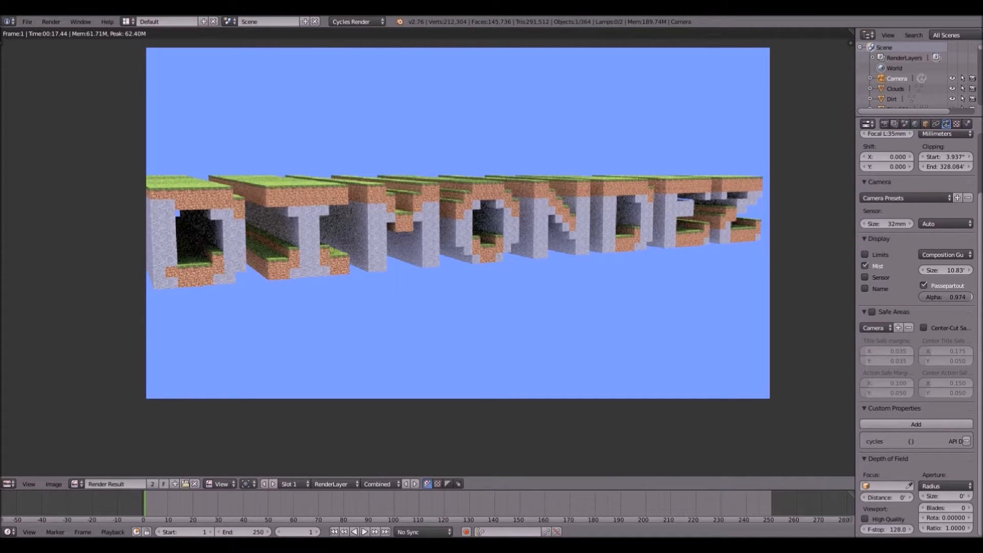
left_click_drag(970, 297, 926, 297)
key("F12")
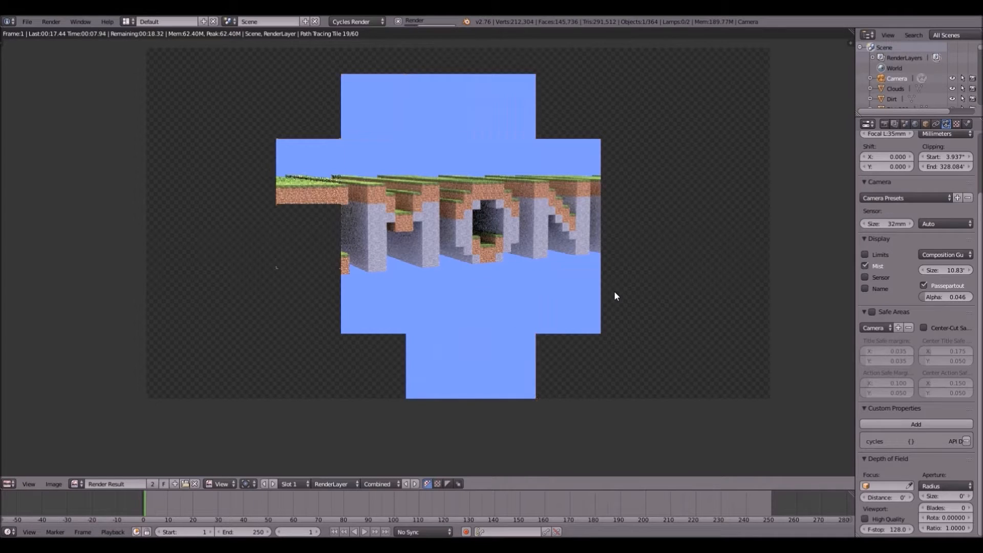
scroll(575, 294, "down", 5)
scroll(574, 292, "down", 8)
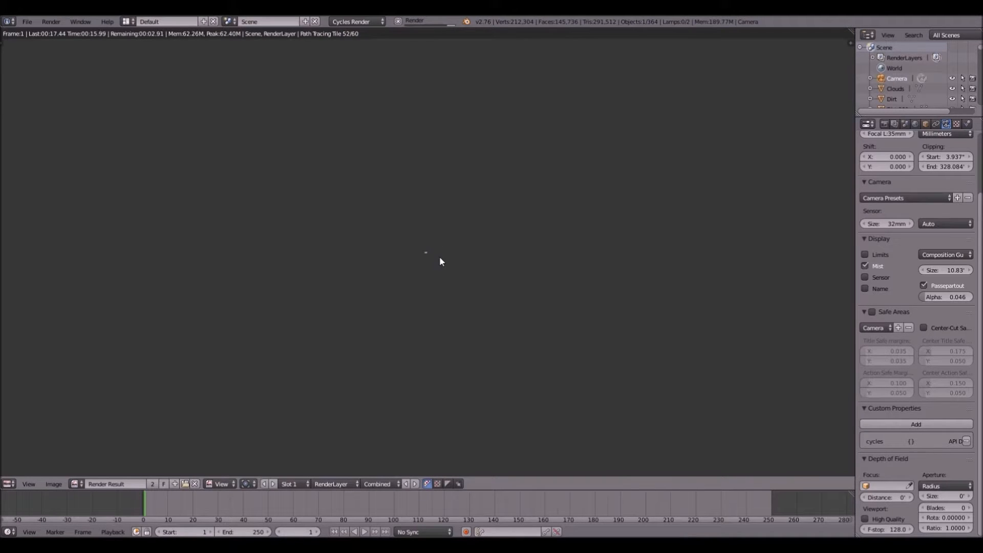
scroll(443, 261, "up", 8)
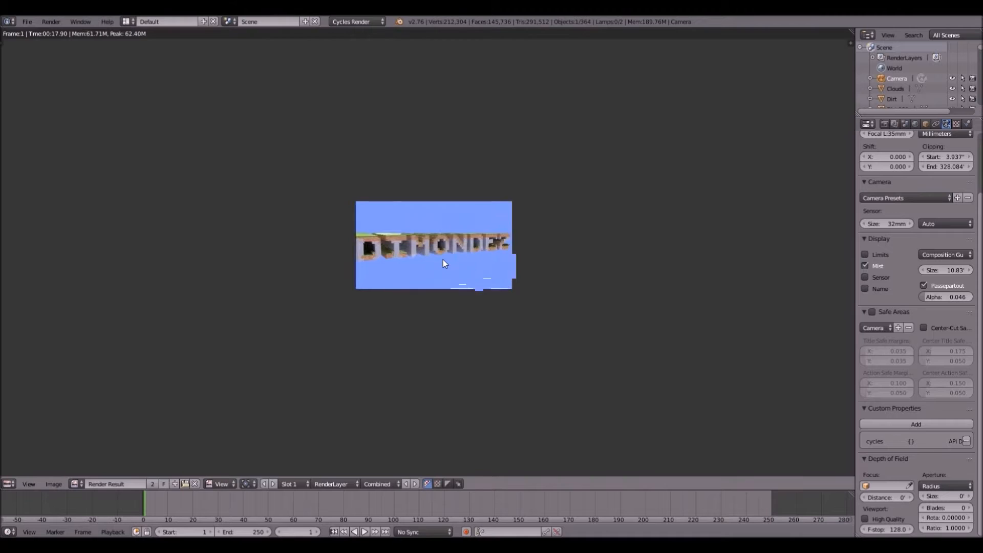
scroll(443, 262, "up", 4)
scroll(443, 262, "down", 4)
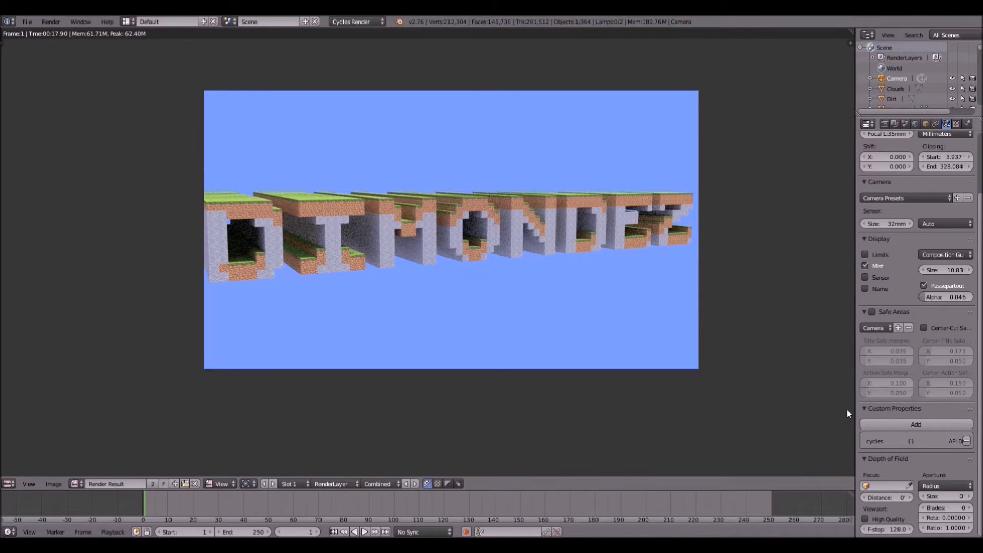
- Look over the render layer's passes, the render settings and the scene's color management settings
left_click(897, 125)
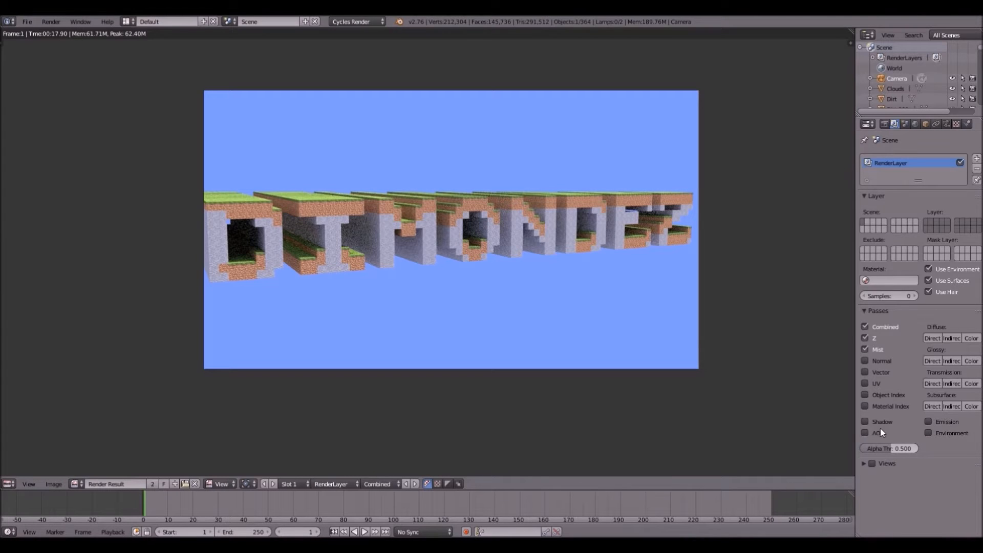
left_click(885, 124)
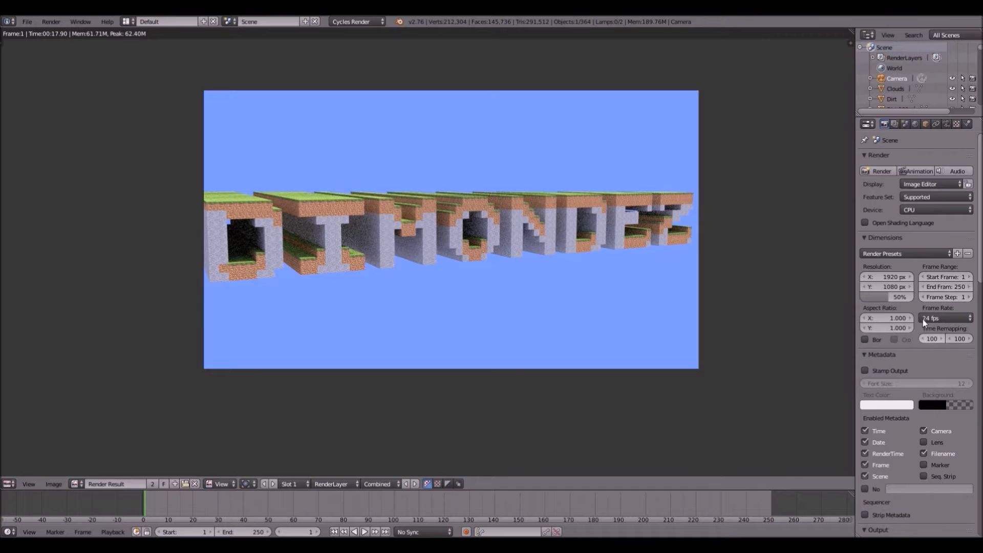
left_click(907, 124)
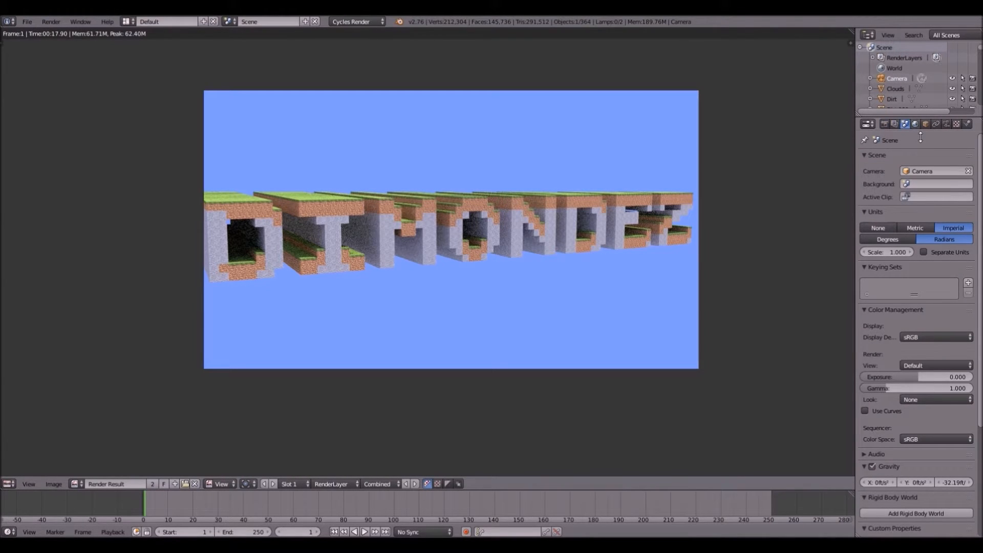
scroll(948, 236, "down", 6)
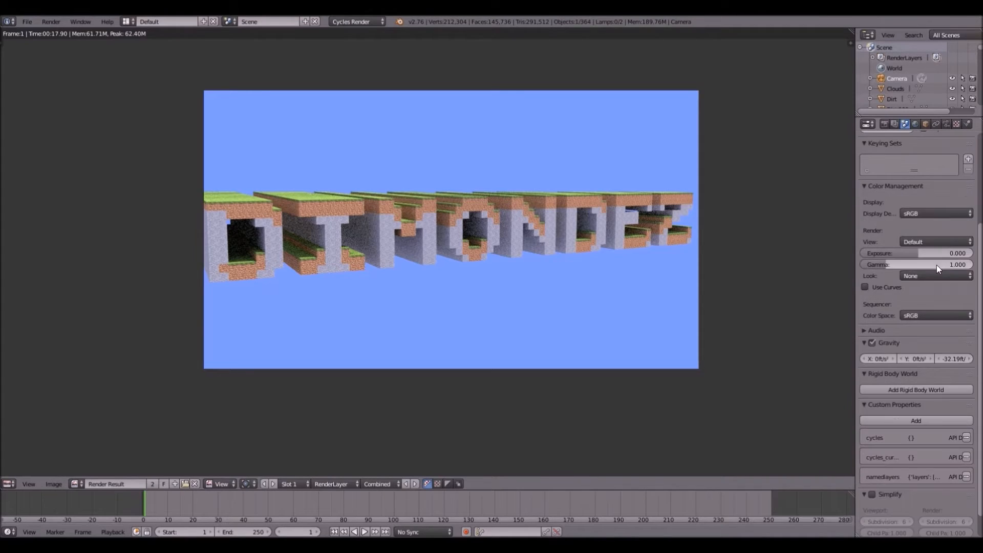
- Review the world's mist pass settings, keep the Quadratic falloff and close the render view
left_click(915, 124)
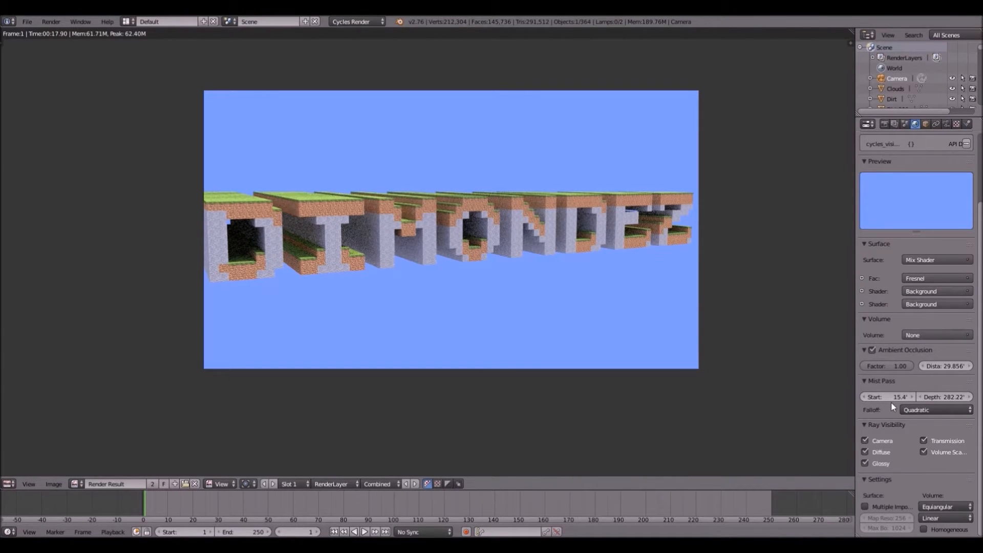
left_click(912, 409)
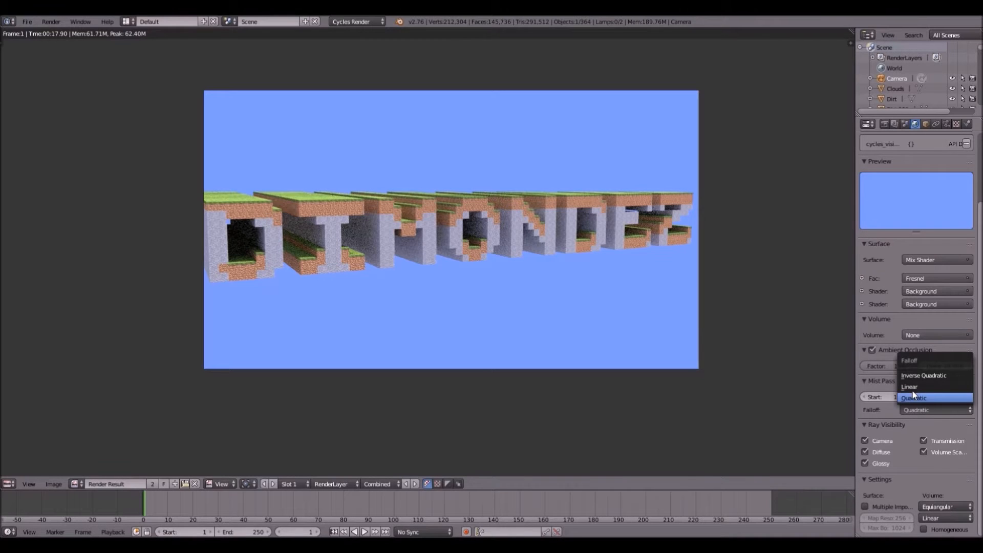
left_click(914, 398)
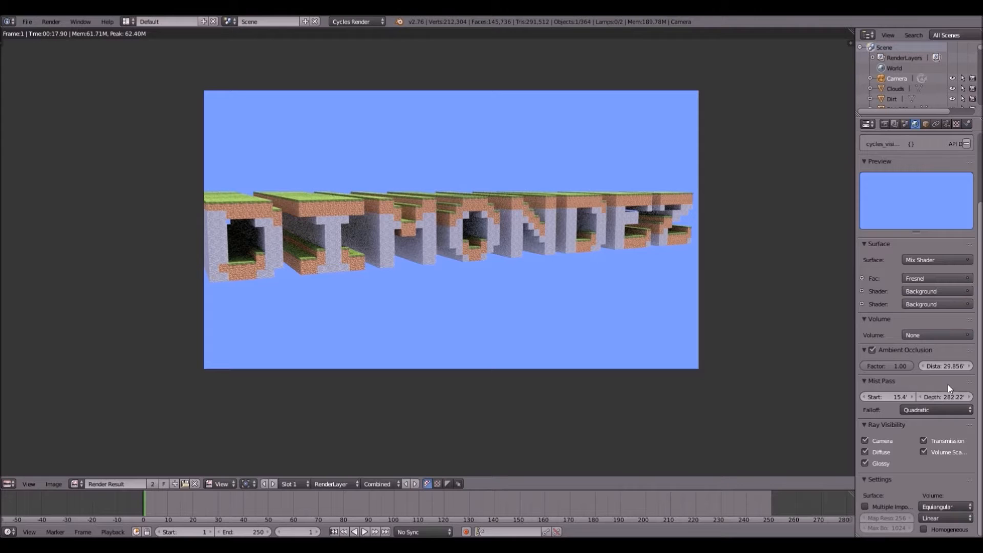
scroll(705, 343, "down", 5)
scroll(705, 343, "up", 5)
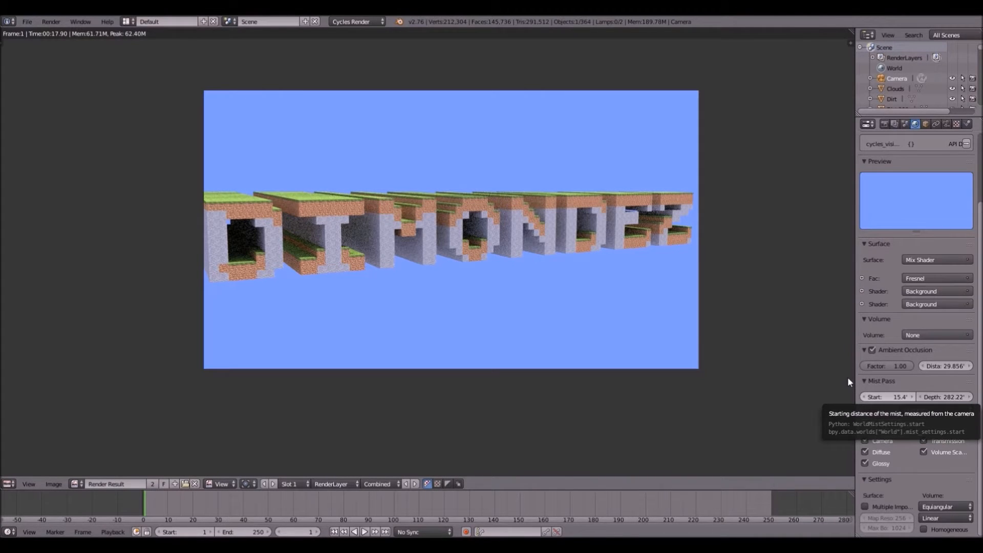
key("Escape")
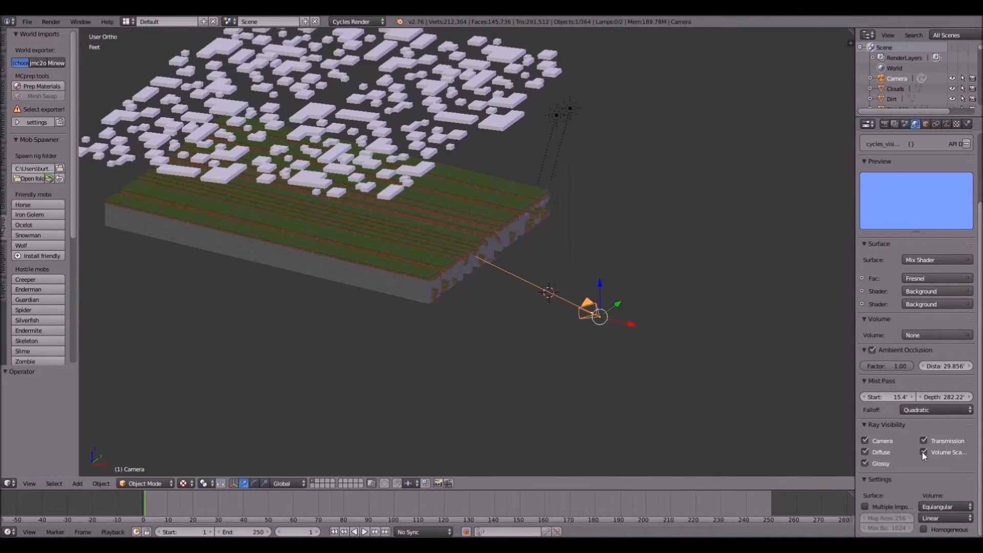
- Set the world's mist pass to start at 184.4' with a depth of 113.32'
left_click(889, 397)
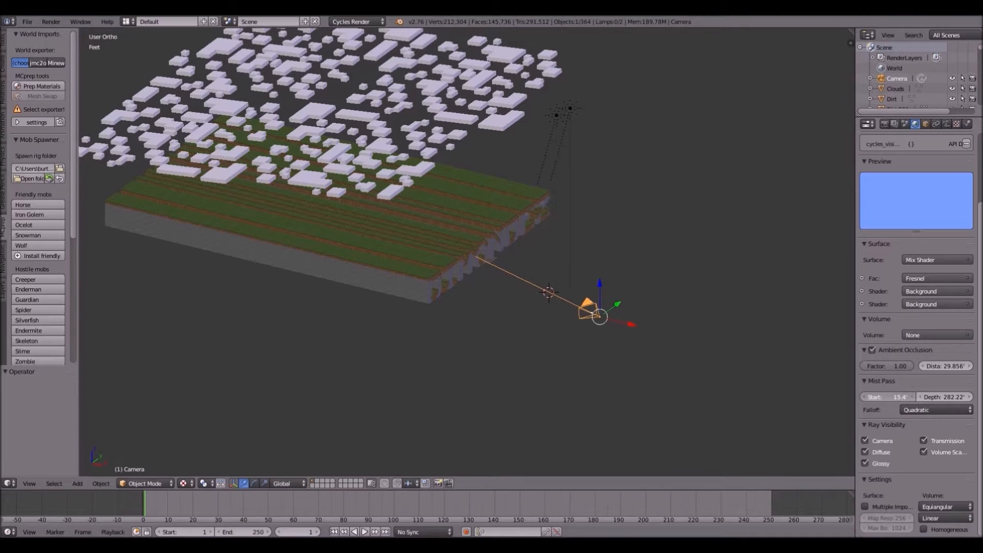
left_click_drag(889, 398, 908, 398)
left_click_drag(896, 397, 897, 397)
left_click(943, 398)
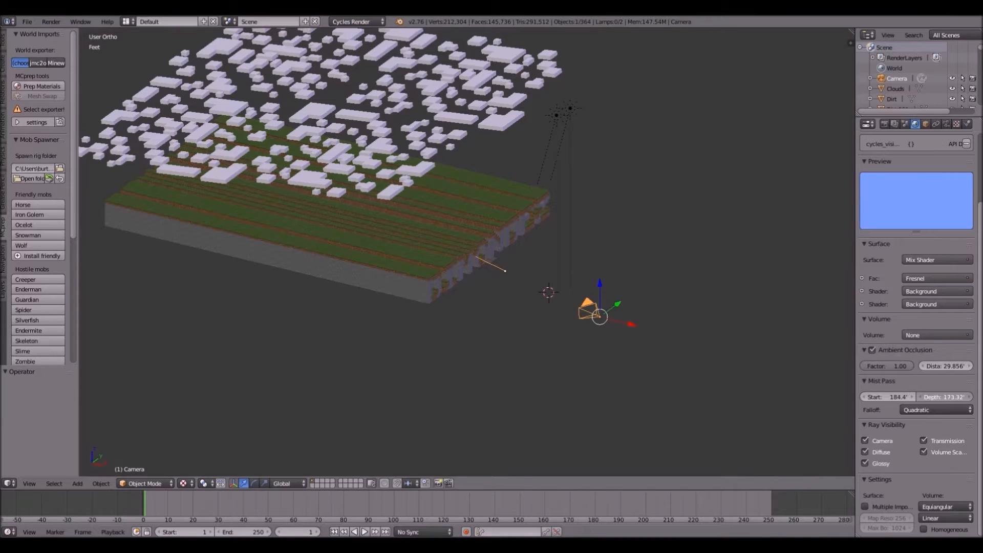
left_click_drag(943, 397, 922, 397)
scroll(439, 354, "down", 2)
scroll(485, 401, "up", 3)
scroll(491, 397, "down", 3)
scroll(484, 397, "up", 3)
scroll(484, 399, "down", 5)
key("F12")
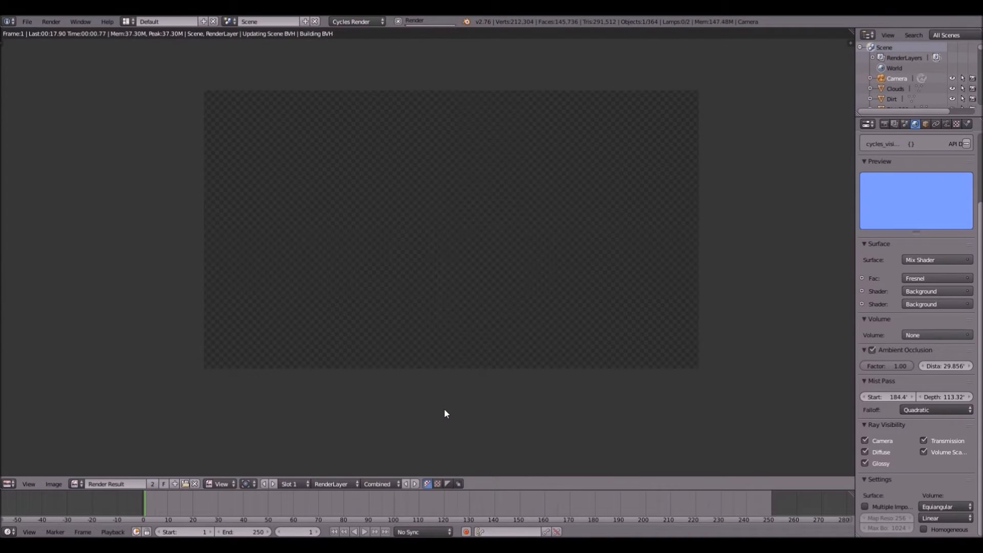
middle_click_drag(444, 408, 469, 261)
key("Escape")
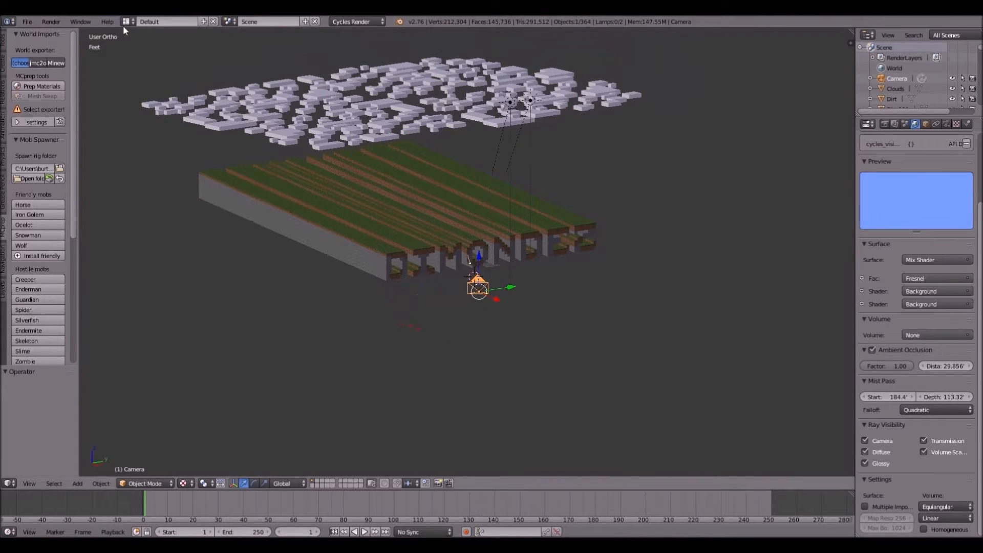
- Switch to the Compositing layout and enable compositing nodes for the scene
left_click(126, 22)
left_click(141, 55)
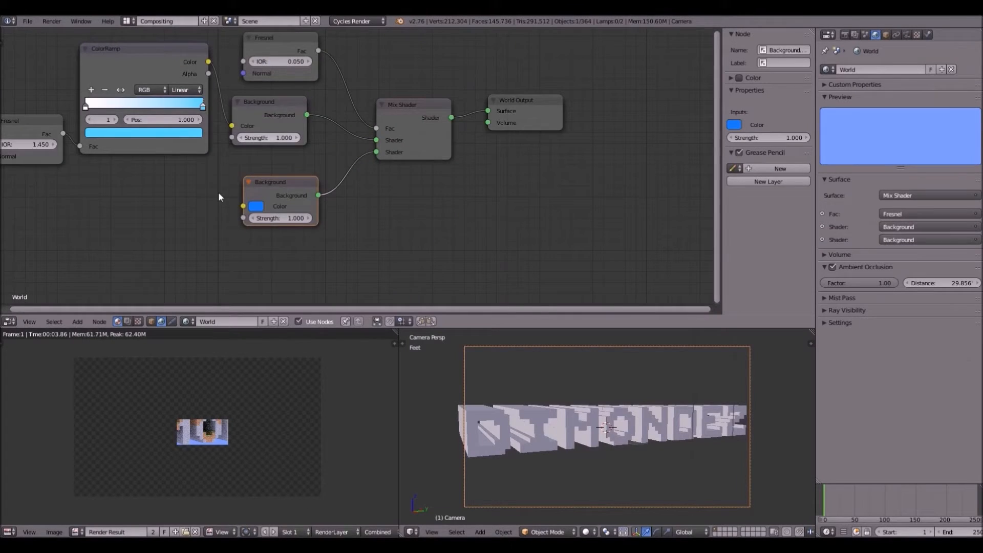
scroll(193, 213, "down", 3)
scroll(194, 214, "up", 1)
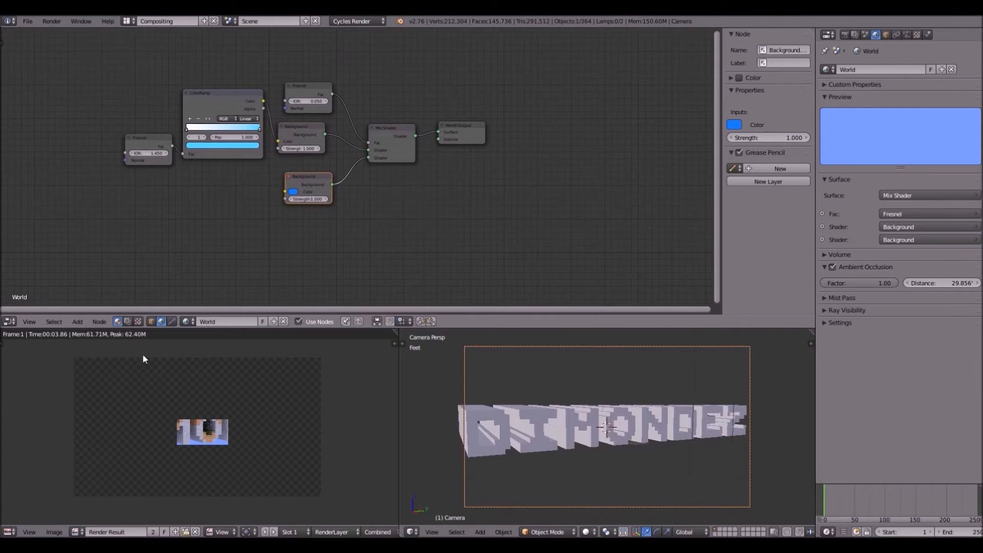
left_click(127, 322)
left_click(151, 322)
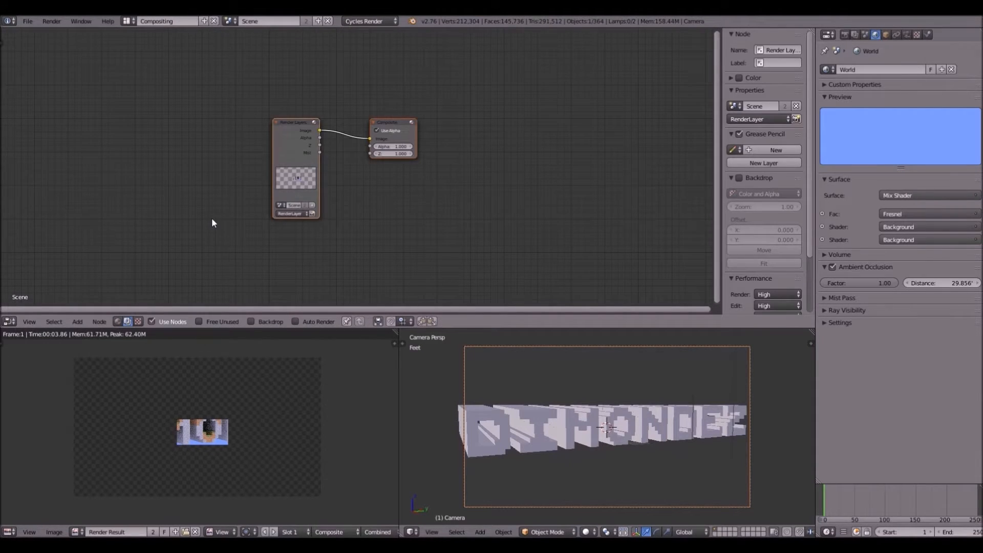
- Spread the Render Layers and Composite nodes apart to make room between them
scroll(213, 223, "up", 5)
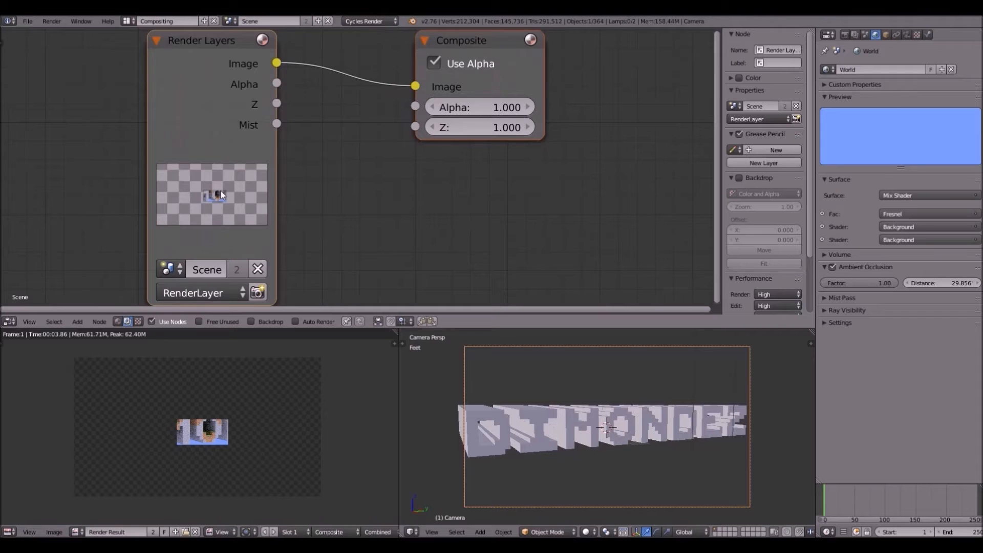
scroll(221, 195, "up", 4)
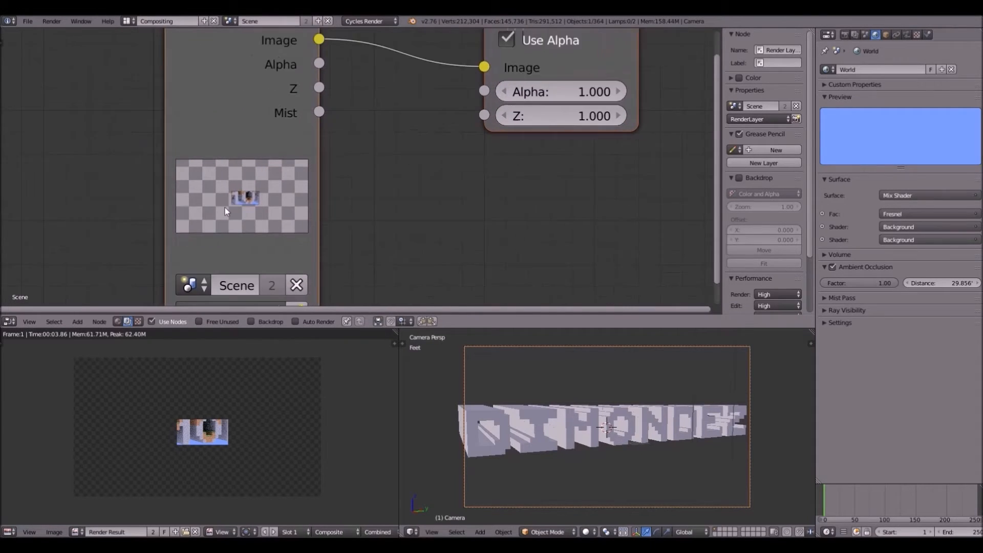
scroll(449, 155, "down", 2)
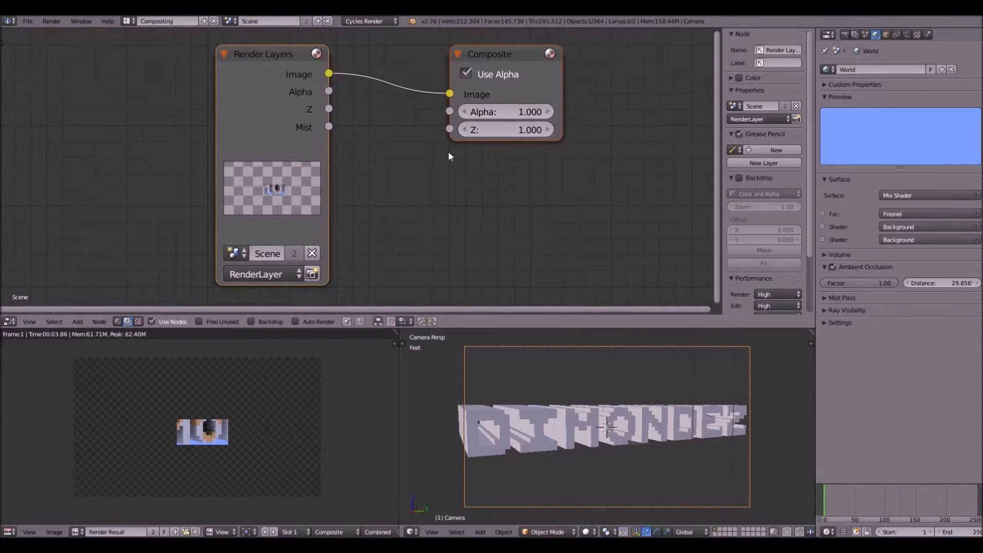
scroll(447, 152, "down", 3)
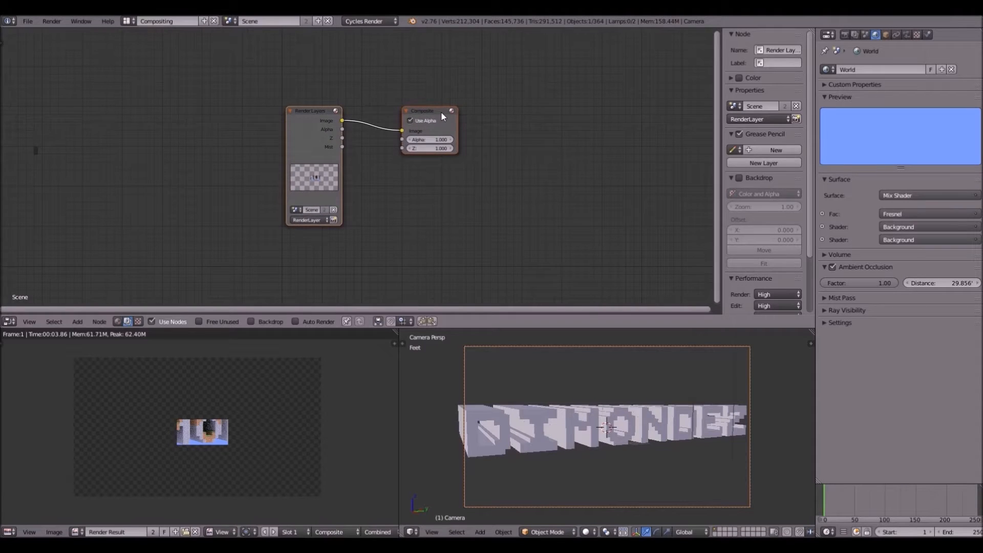
left_click_drag(441, 112, 540, 108)
left_click_drag(299, 109, 276, 89)
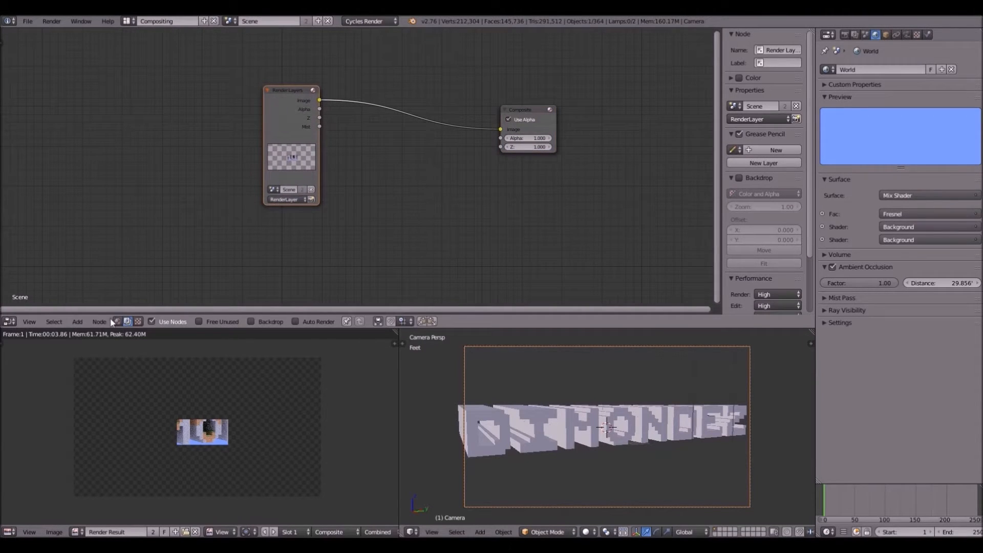
- Add a Viewer node below the Composite node and connect the Render Layers' Mist output to its Image input
left_click(77, 321)
left_click(99, 308)
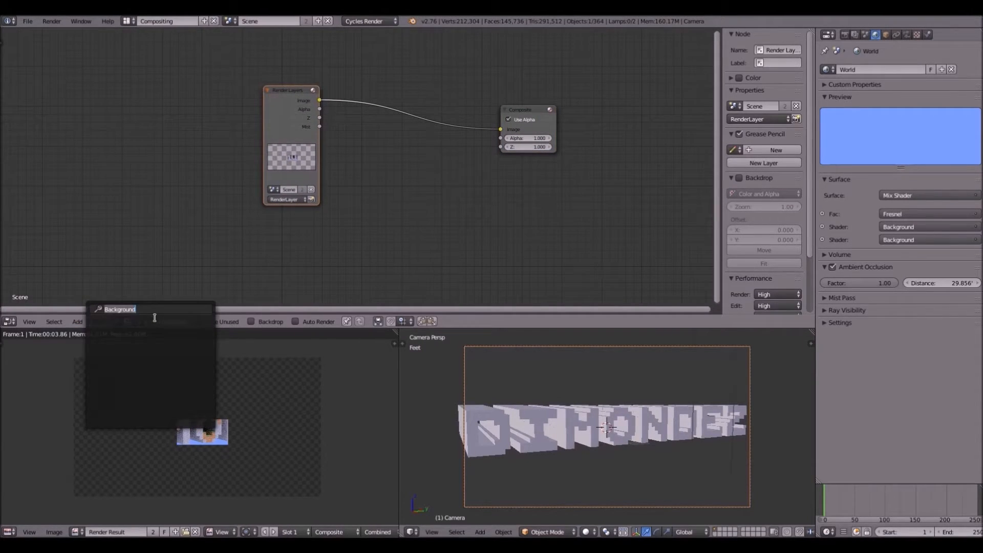
type("view")
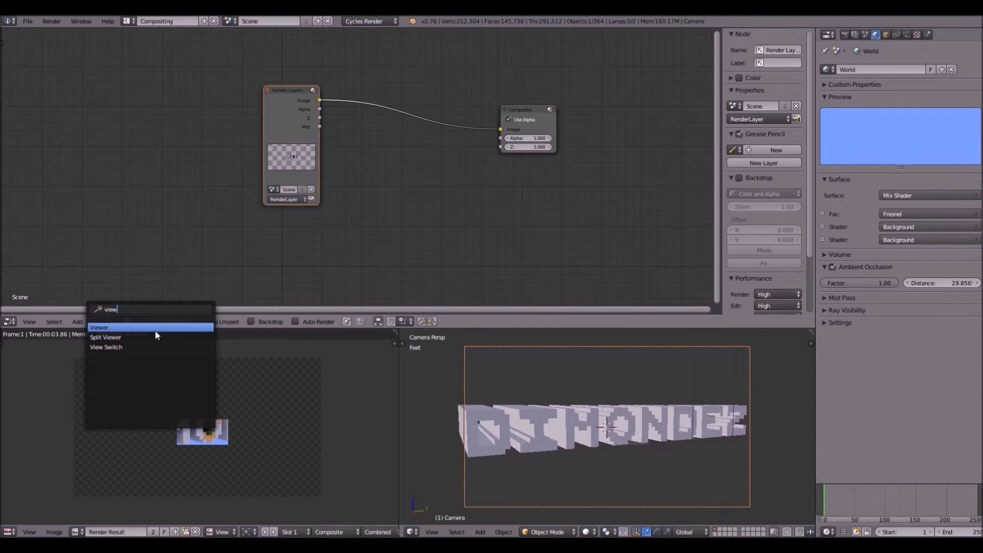
left_click(155, 330)
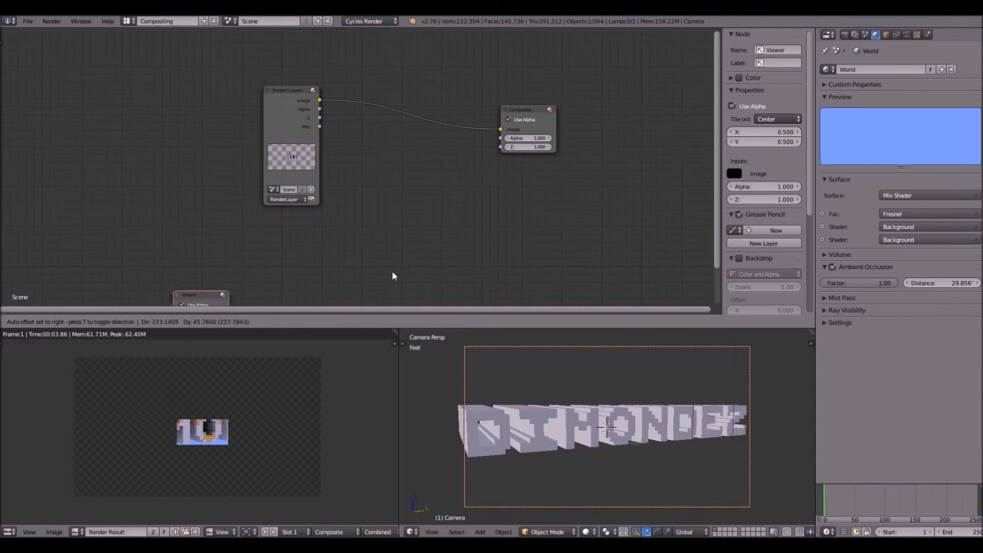
left_click(597, 204)
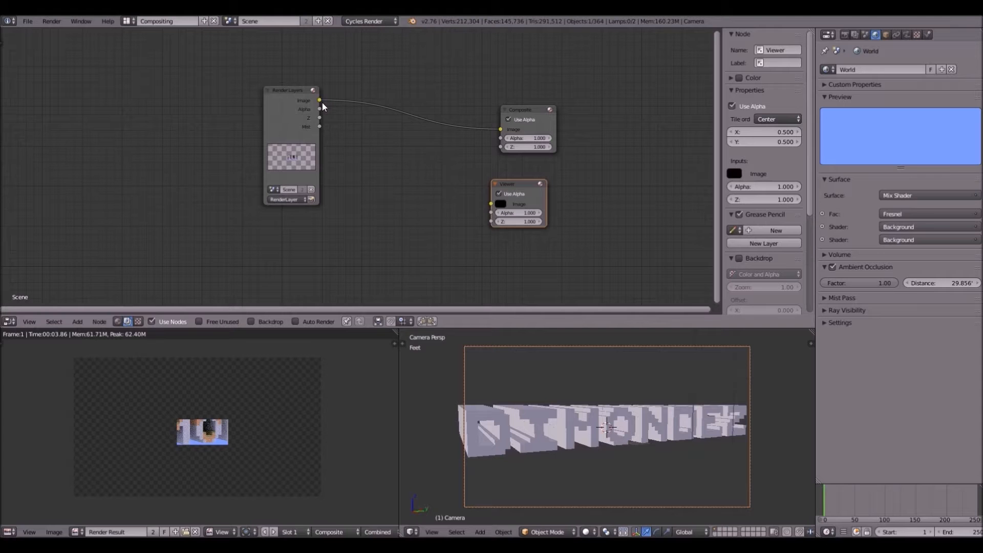
left_click_drag(321, 101, 490, 203)
scroll(361, 179, "down", 8)
scroll(362, 180, "up", 8)
left_click_drag(319, 126, 490, 203)
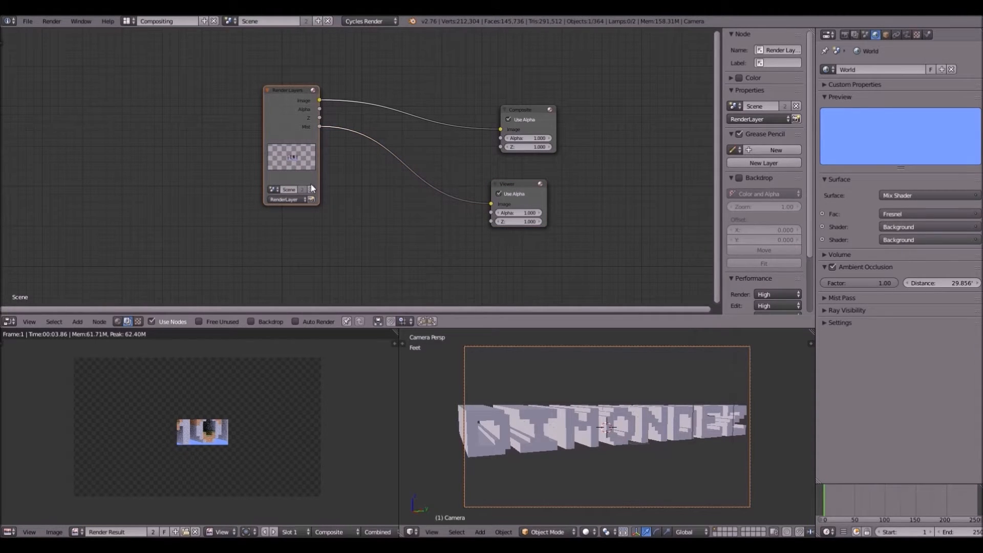
mouse_move(510, 183)
left_mouse_down()
mouse_move(535, 177)
mouse_move(508, 178)
left_mouse_up()
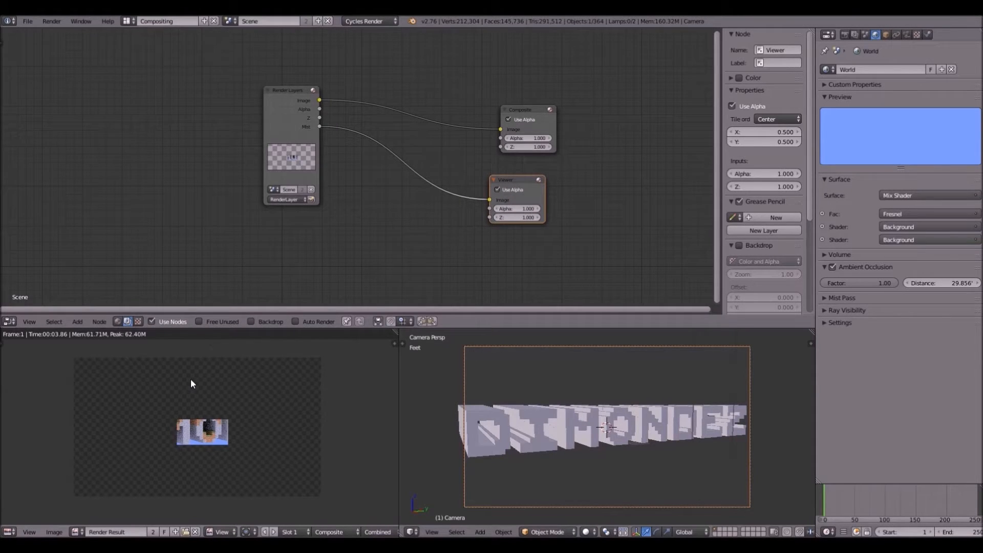
- Render the title again and inspect the finished image in the compositing layout
key("F12")
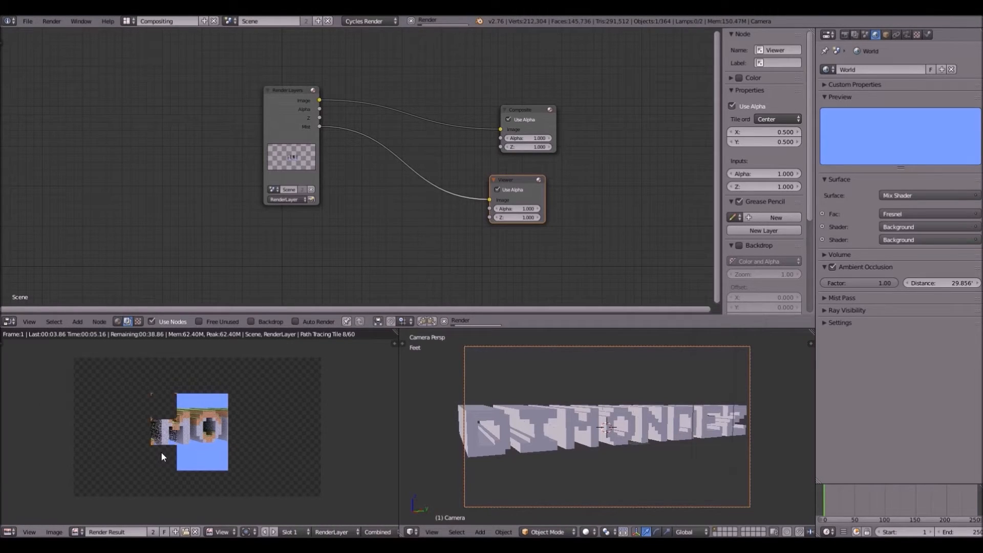
scroll(165, 449, "down", 1)
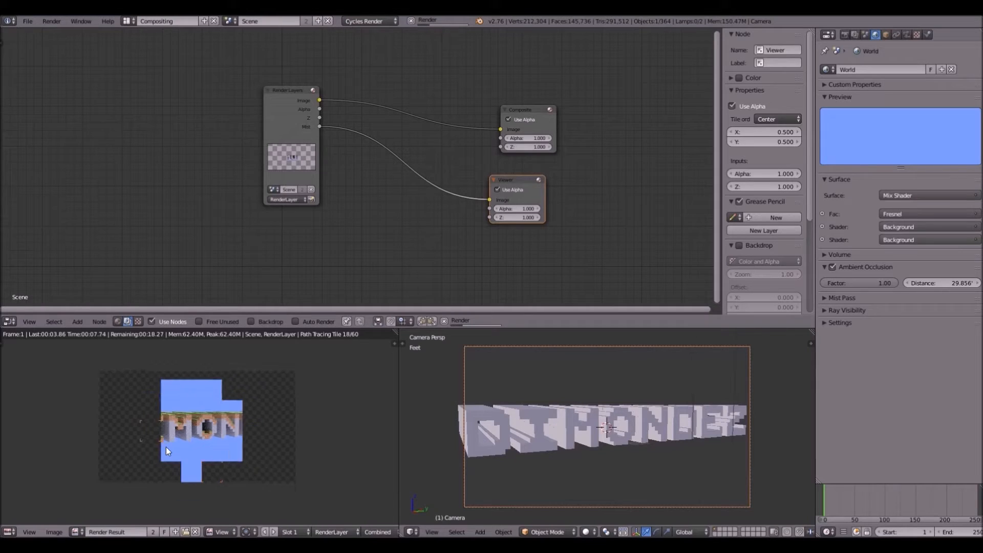
scroll(167, 449, "down", 8)
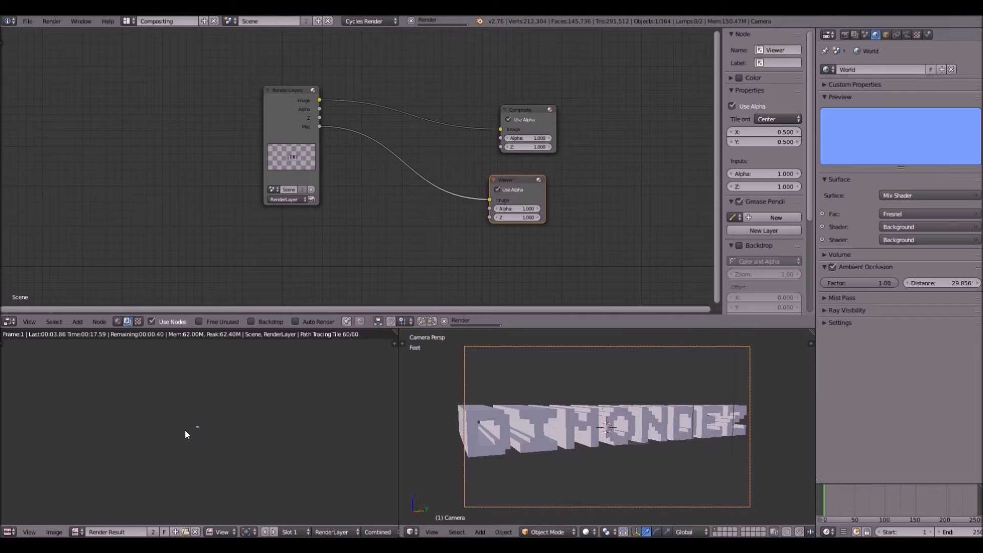
scroll(174, 428, "up", 15)
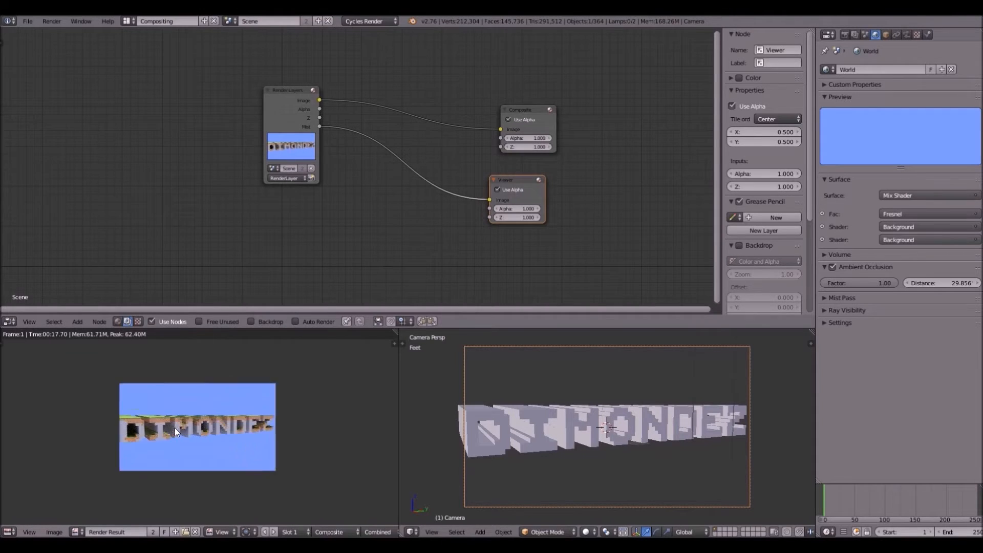
scroll(174, 428, "down", 3)
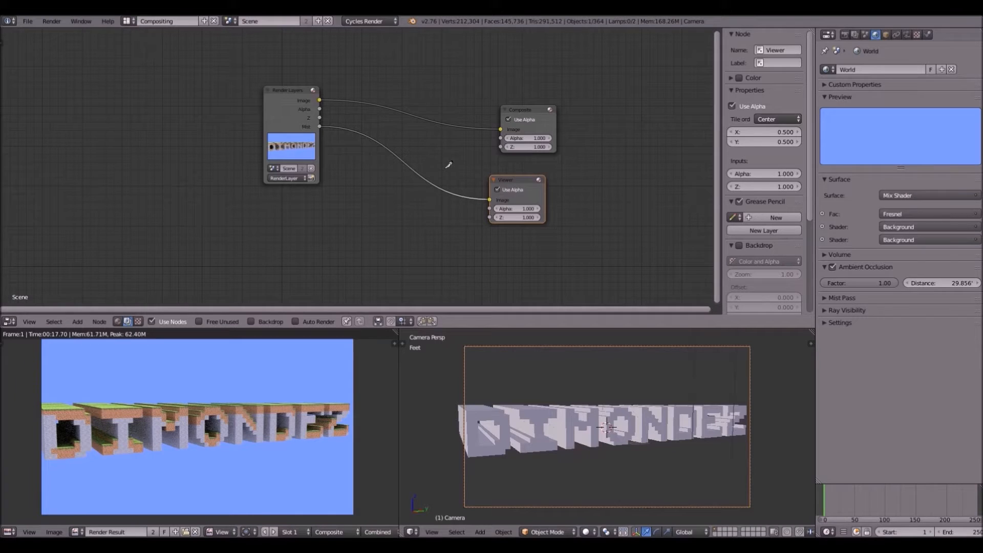
- Cut the Viewer's link and connect the Mist output to the Composite node's Image input to preview the mist
right_click_drag(449, 165, 434, 201, "ctrl")
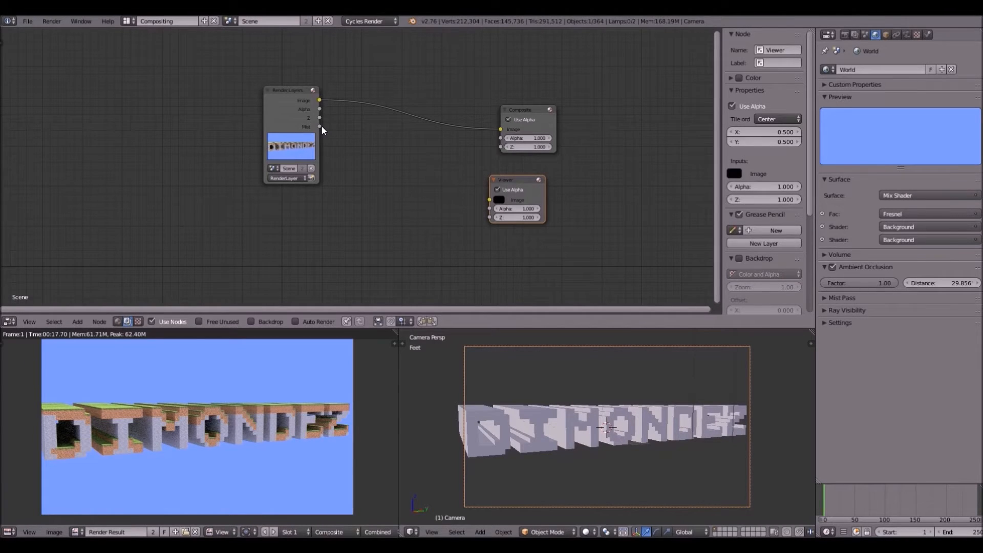
left_click_drag(320, 127, 499, 130)
scroll(228, 402, "down", 4)
scroll(223, 417, "up", 6)
scroll(223, 417, "down", 2)
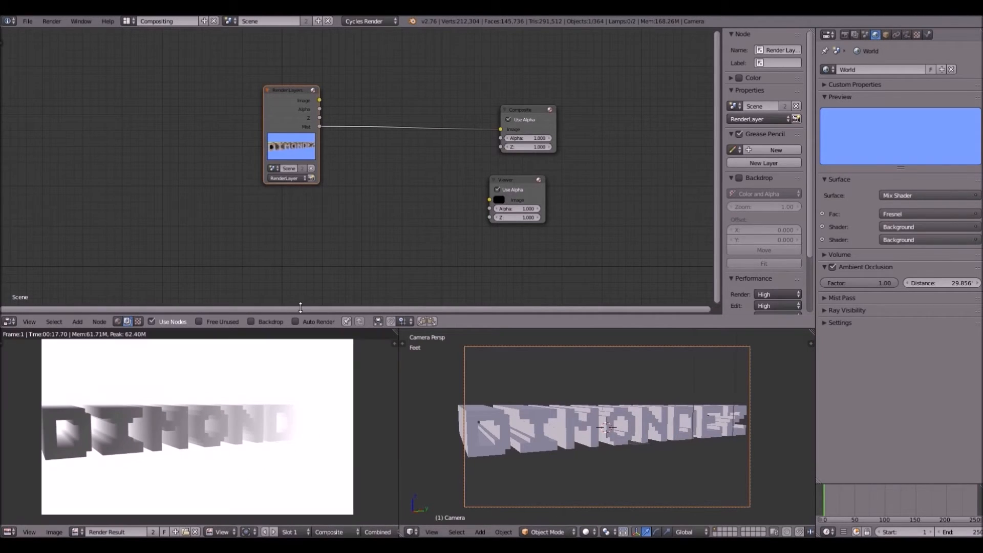
- Connect the Mist output to the Viewer and cut all links from Render Layers to the Composite and Viewer nodes
left_click_drag(320, 127, 489, 200)
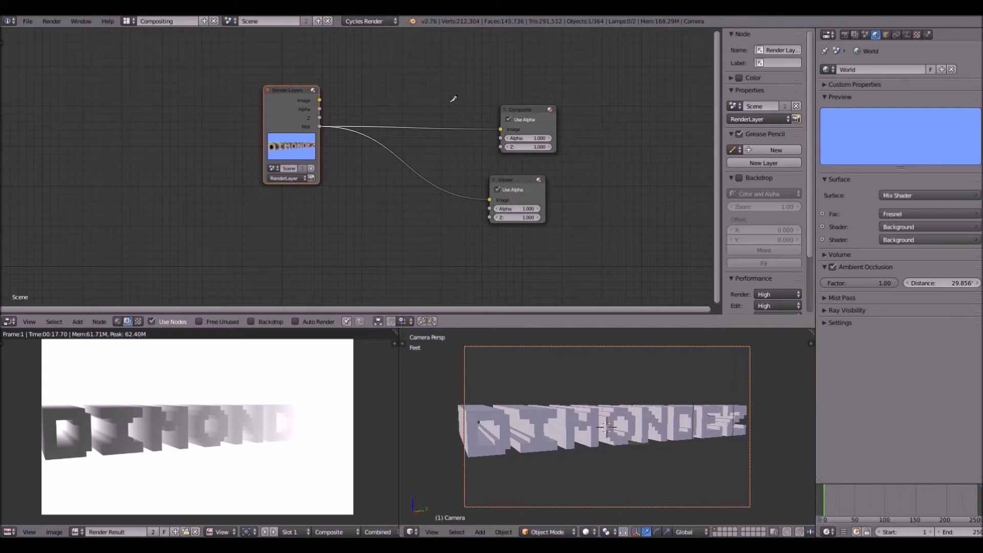
right_click_drag(453, 98, 354, 306, "ctrl")
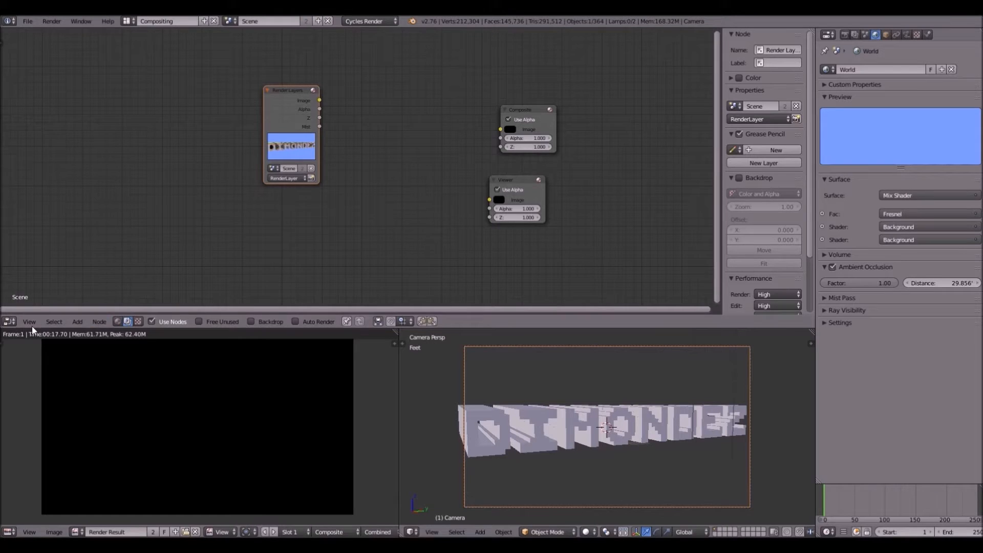
- Add a Mix node and place it between the Render Layers and Composite nodes
left_click(76, 321)
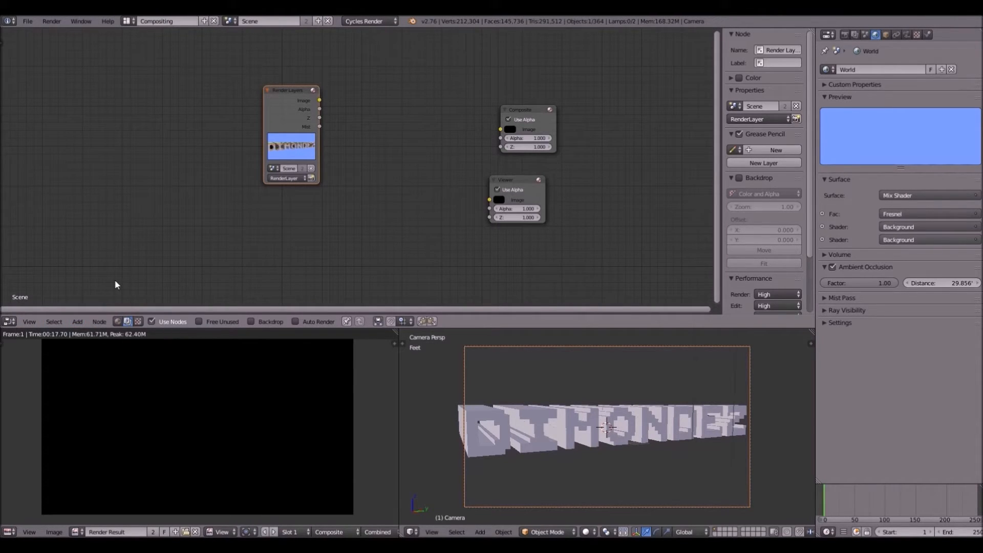
key("shift+a")
left_click(115, 280)
key("BackSpace")
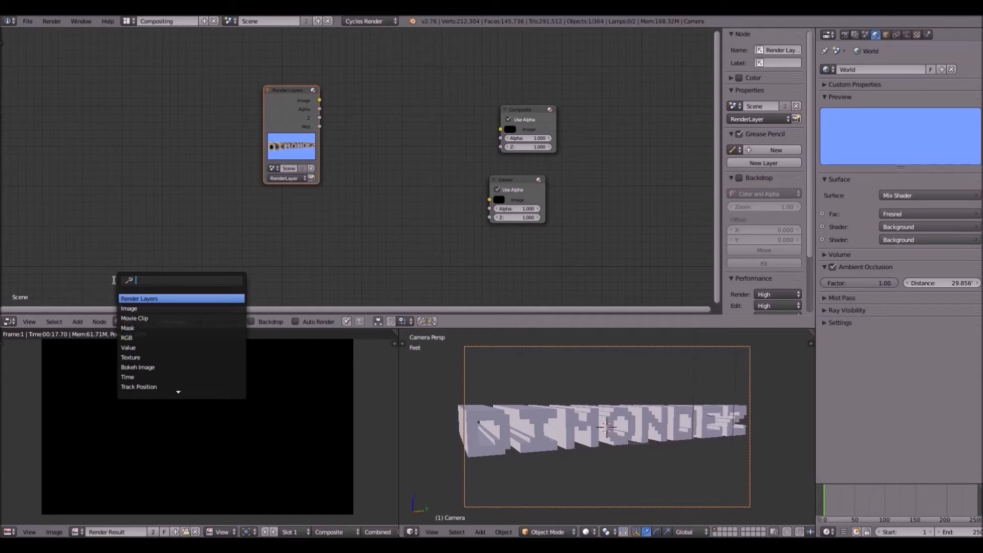
type("mix")
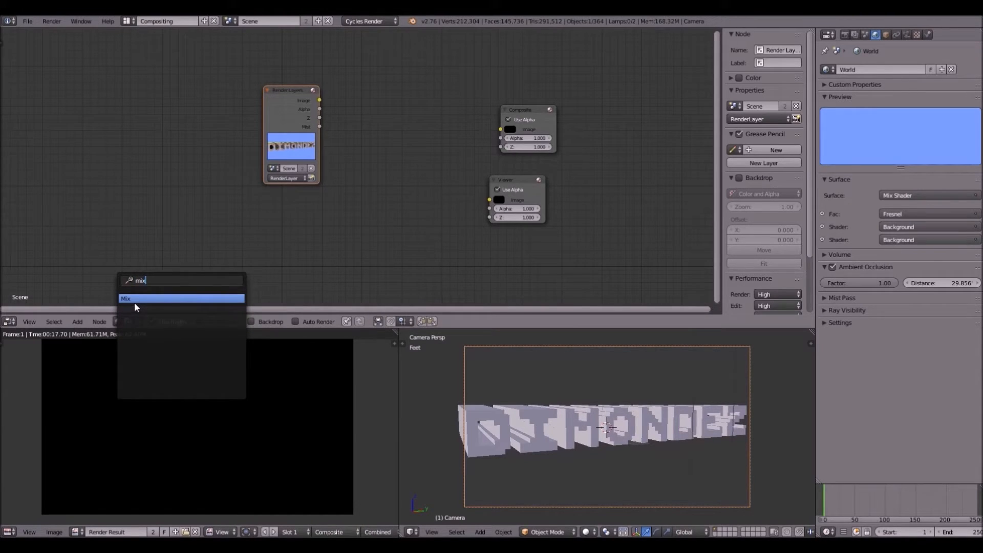
left_click(134, 300)
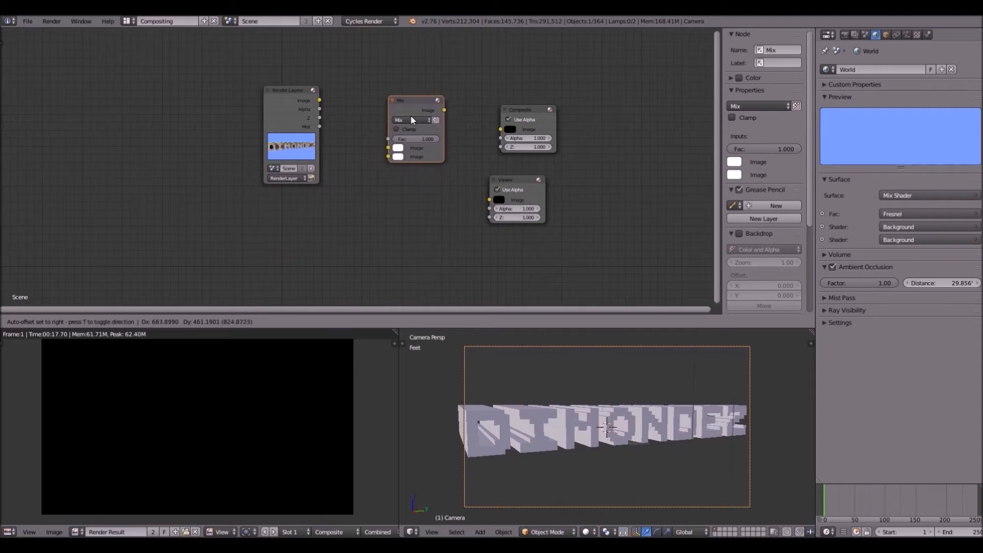
left_click(420, 113)
- Connect Render Layers' Image and Mist outputs to the Mix node's two Image inputs, and the Mix output to the Composite node's Image input
left_click_drag(319, 101, 396, 140)
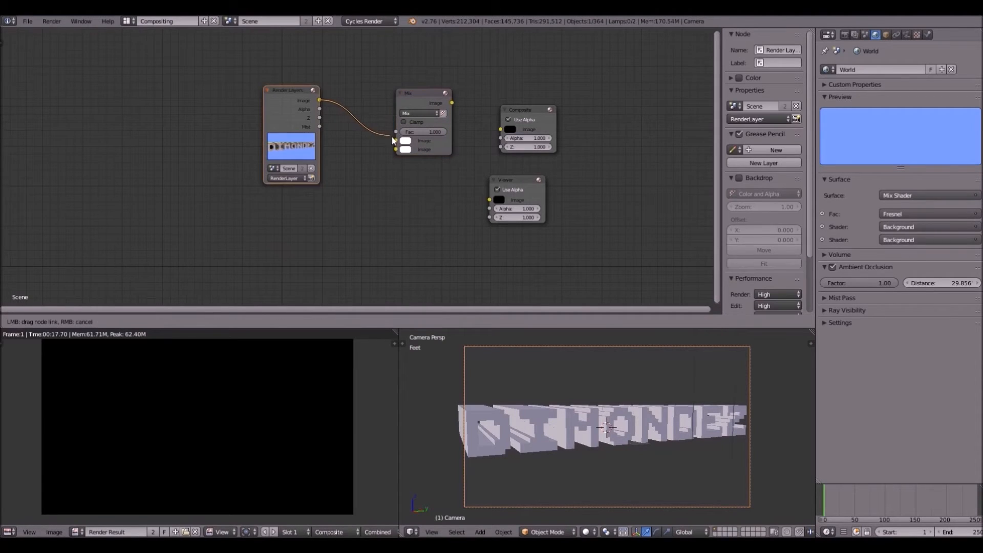
left_click_drag(320, 126, 396, 149)
left_click_drag(452, 103, 501, 129)
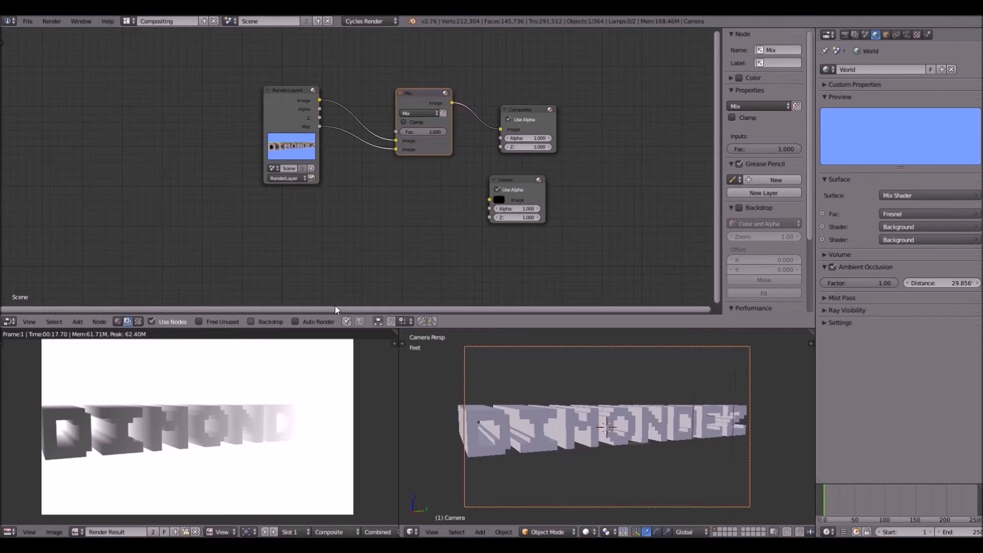
- Set the Mix node's factor to 0.436 and inspect the blended mist on the rendered title
left_click_drag(425, 131, 392, 131)
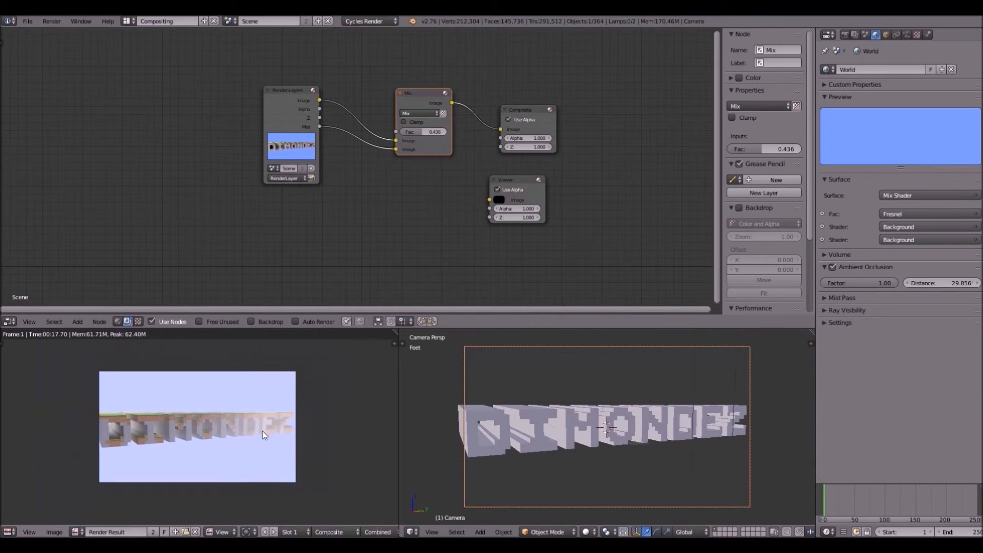
scroll(261, 436, "up", 5)
scroll(262, 436, "down", 5)
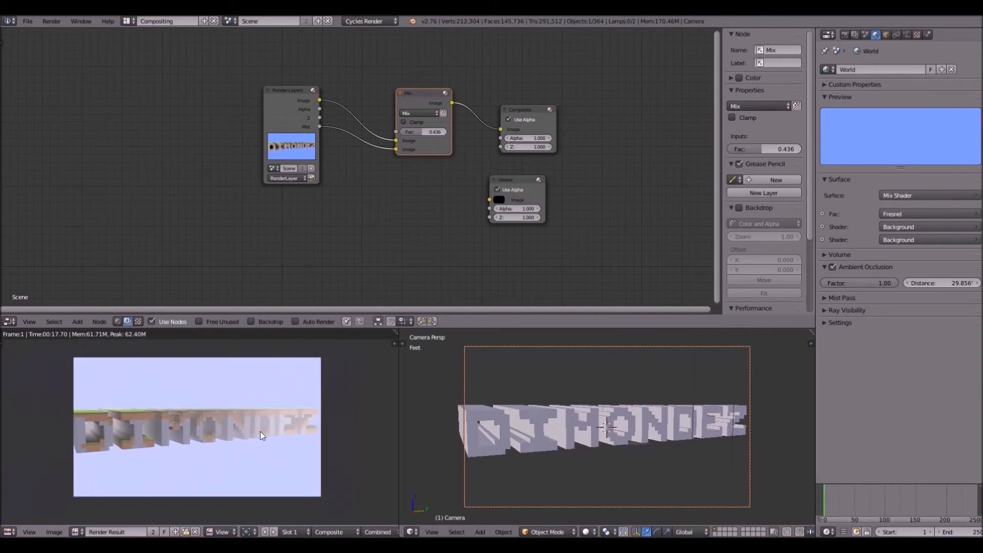
scroll(77, 437, "up", 2)
scroll(78, 438, "down", 3)
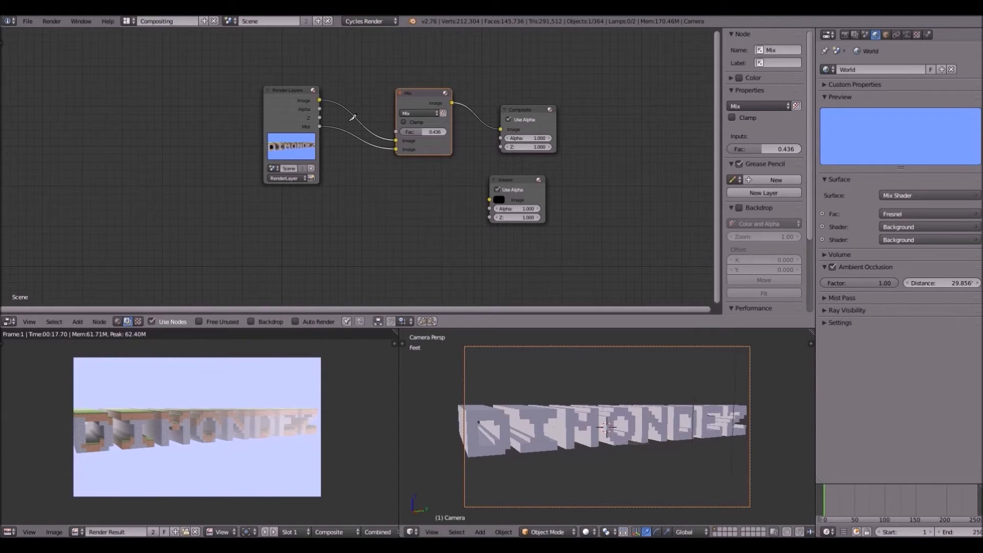
- Cut the Mist link to the Mix node and route Mist through a new Hue Saturation Value node into Mix's second Image input
right_click_drag(353, 118, 348, 150, "ctrl")
left_click(77, 322)
mouse_move(100, 278)
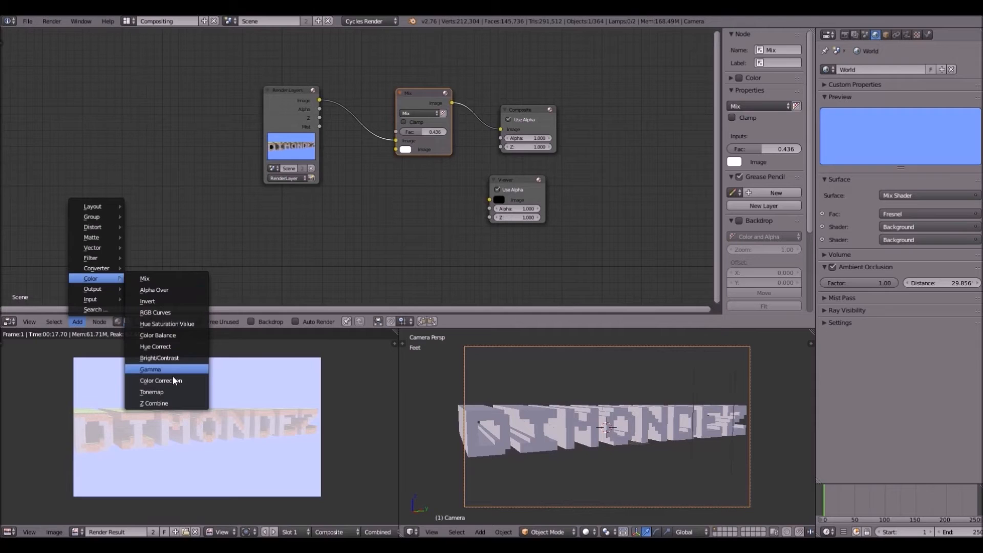
left_click(159, 323)
left_click(335, 187)
left_click_drag(285, 87, 254, 84)
left_click_drag(290, 123, 333, 249)
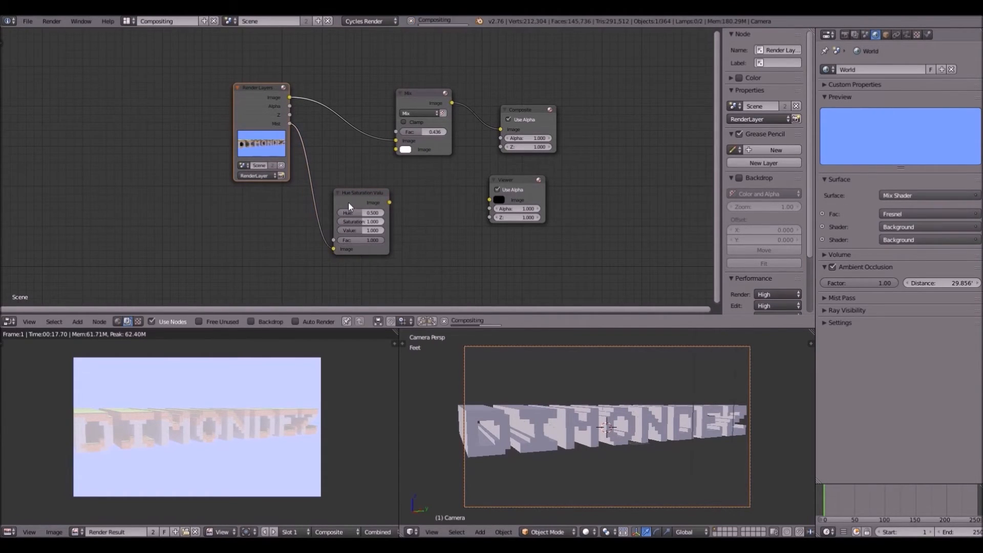
key("g")
left_click(339, 192)
left_click_drag(347, 193, 396, 149)
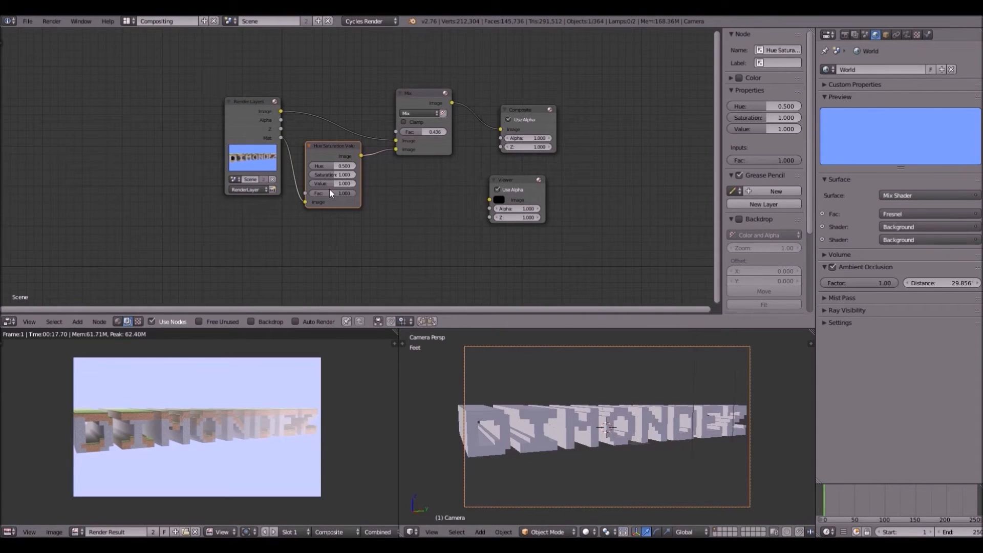
- Try different Hue values and a Saturation of 1.309 on the Hue Saturation Value node, and delete the node
left_click_drag(343, 166, 358, 167)
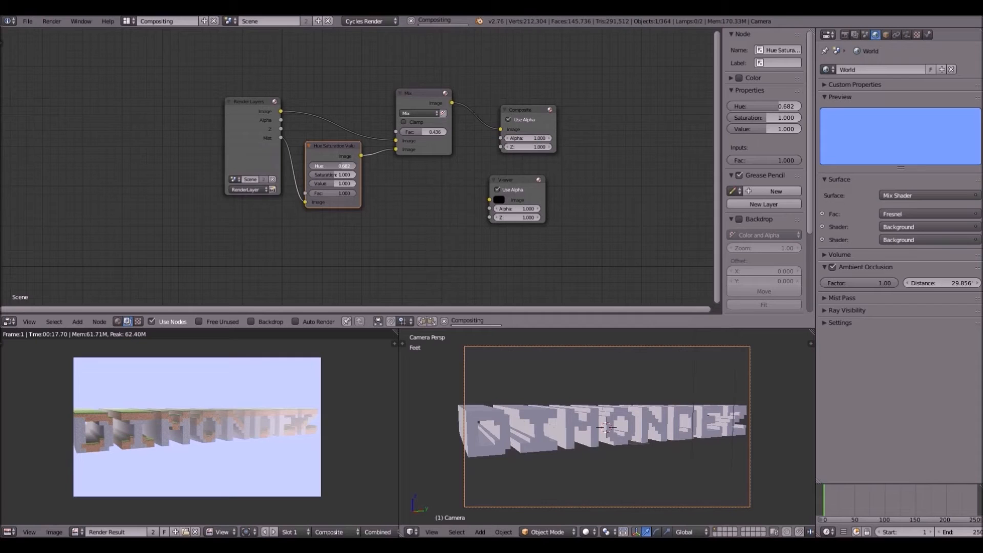
left_click_drag(342, 166, 313, 167)
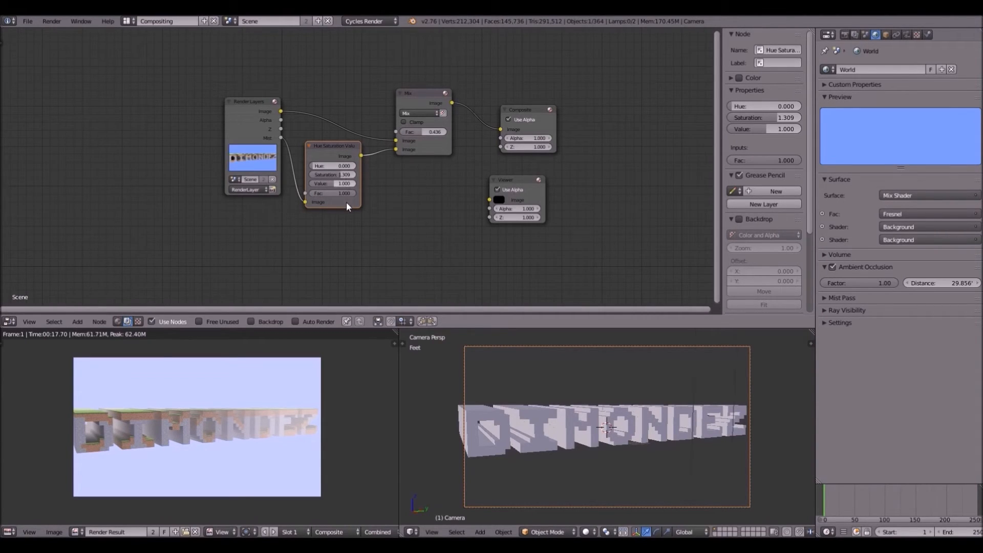
key("ctrl+z")
left_click_drag(341, 166, 334, 166)
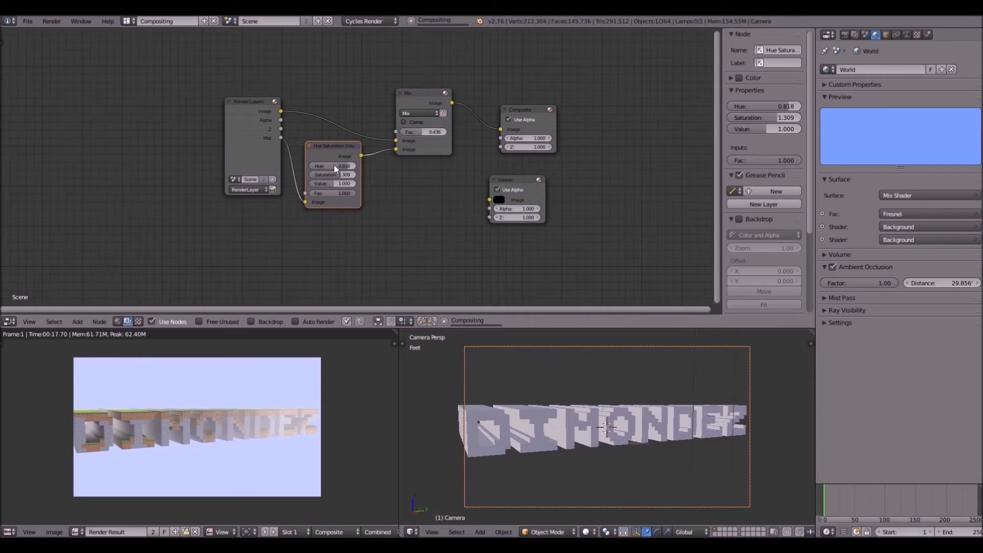
key("x")
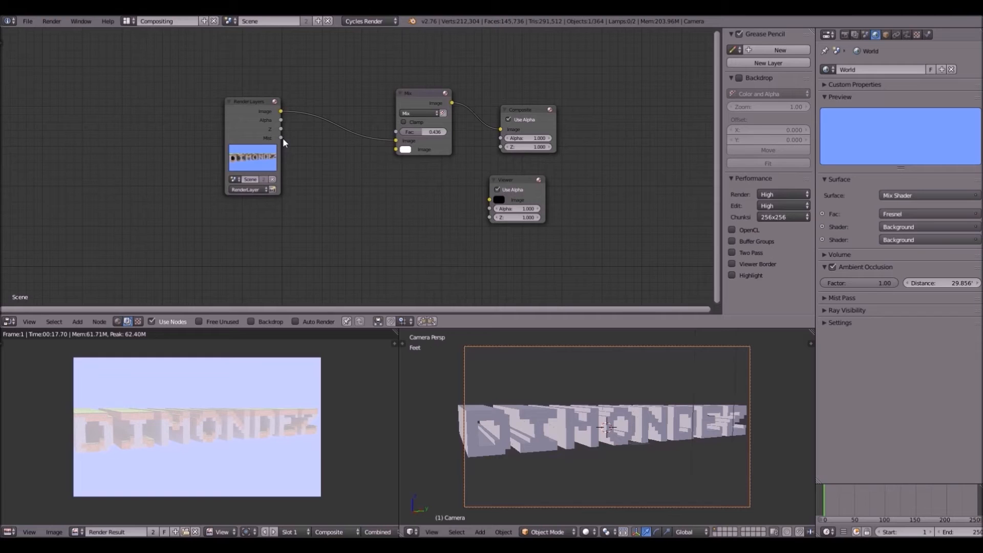
- Connect the Mist output directly to the Mix node's second Image input and move the Mix node closer to Render Layers
left_click_drag(282, 137, 397, 149)
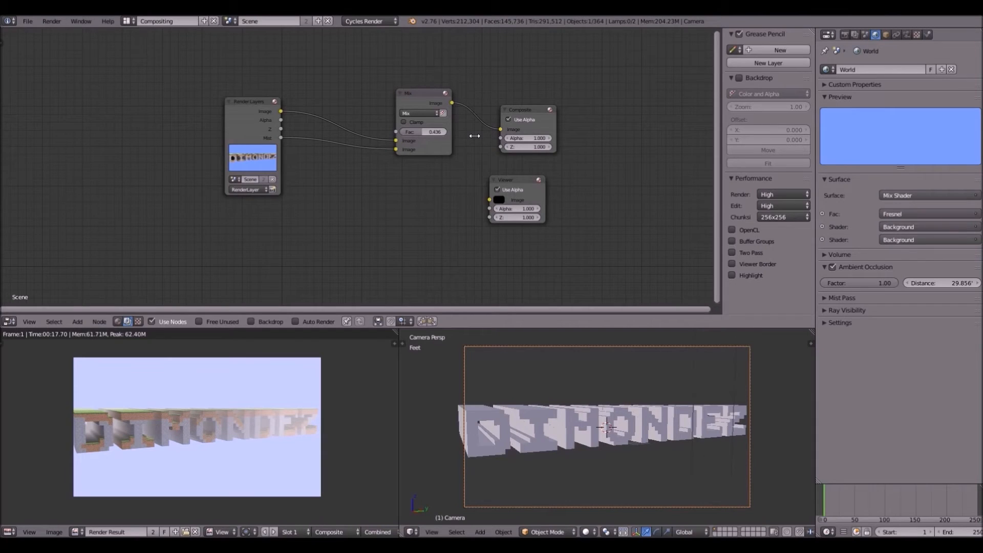
left_click_drag(408, 92, 378, 109)
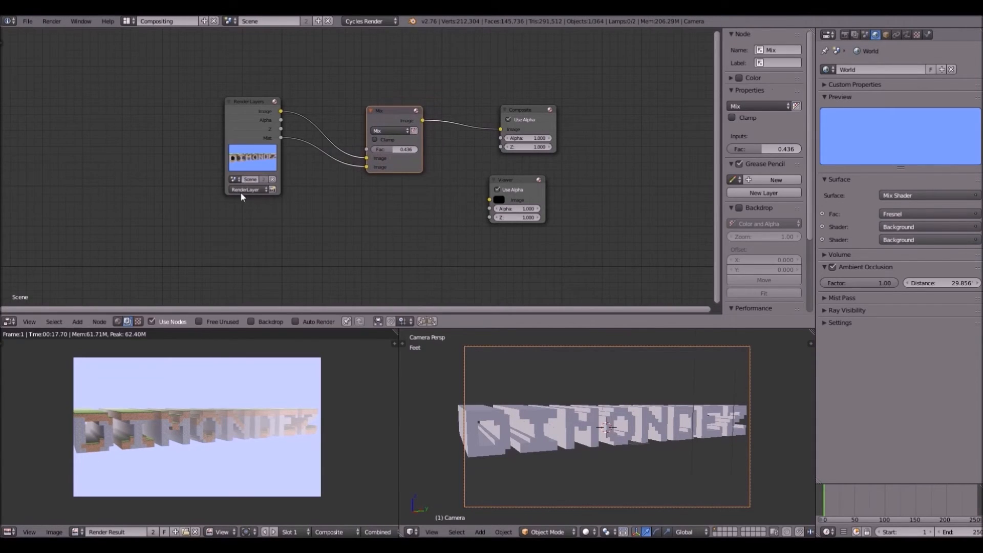
- Try placing a ColorRamp node below the Render Layers and Mix nodes, and delete it
left_click(77, 321)
key("shift+a")
left_click(125, 260)
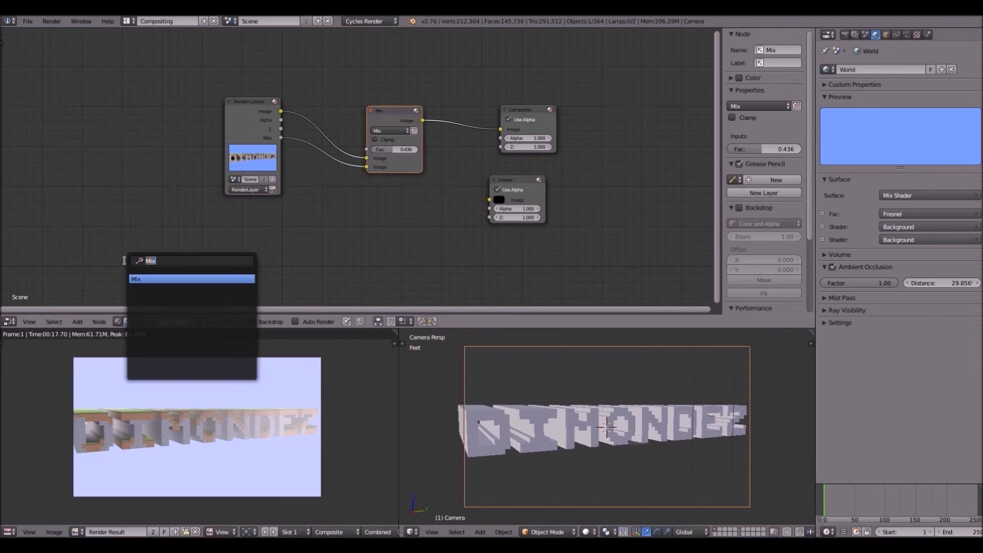
type("col")
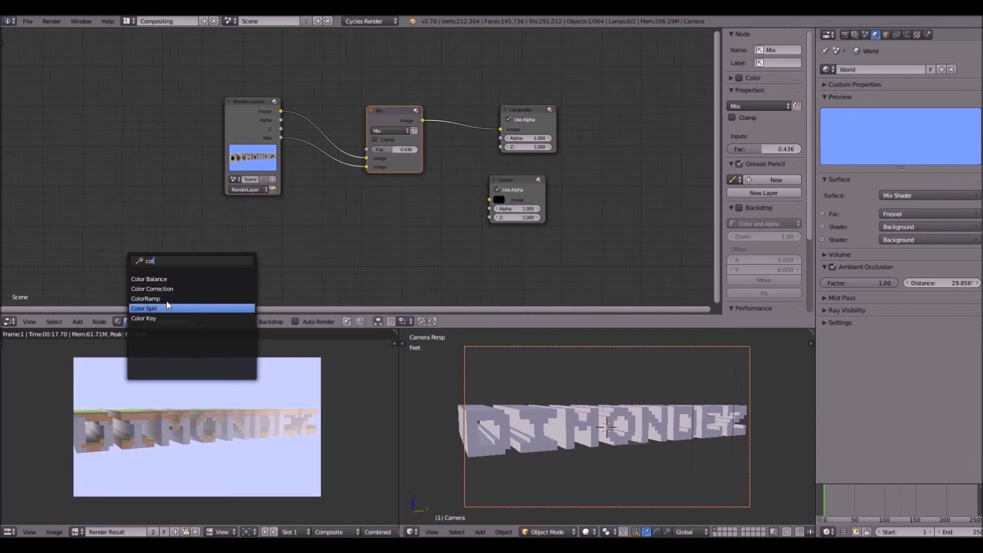
left_click(167, 301)
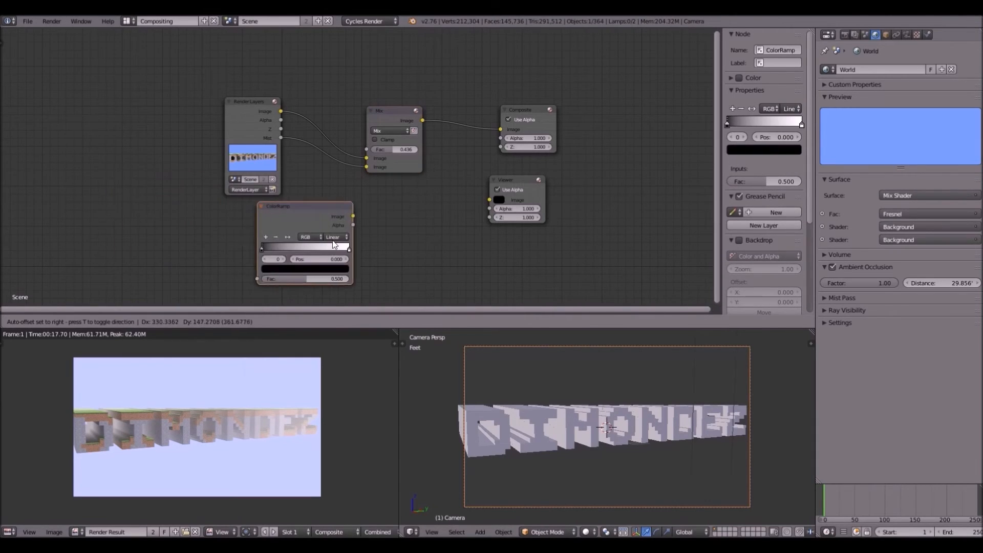
left_click(333, 230)
left_click(233, 97)
left_click_drag(229, 95, 186, 85)
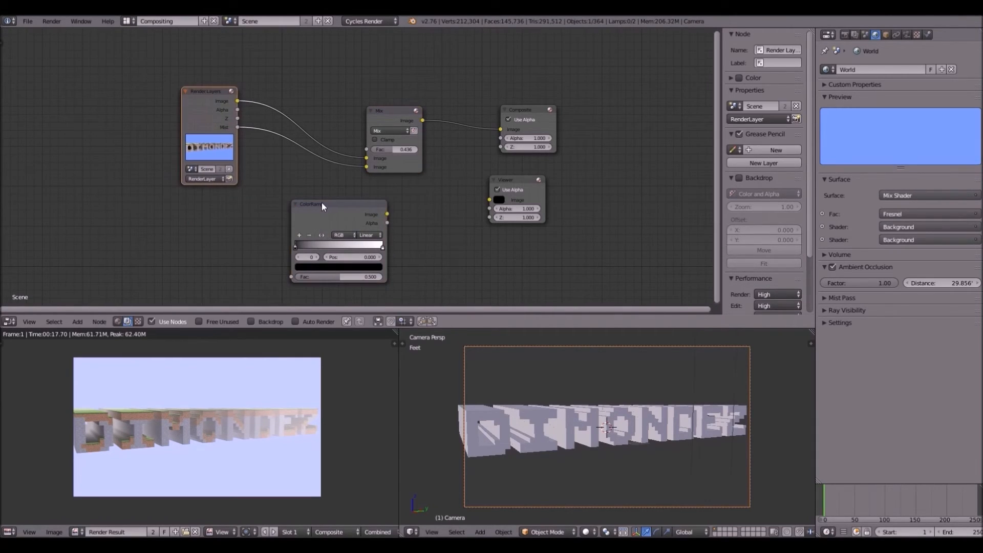
left_click_drag(322, 203, 279, 196)
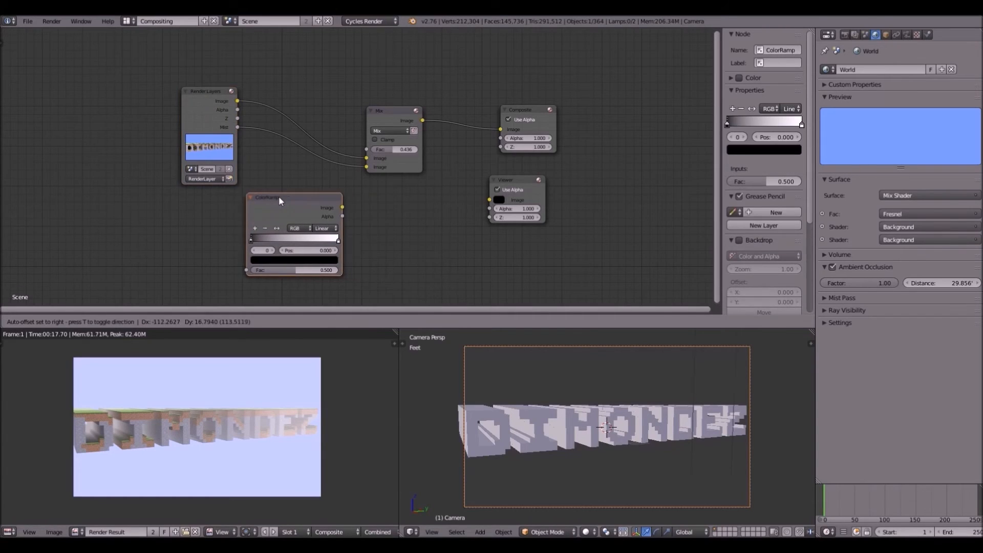
key("x")
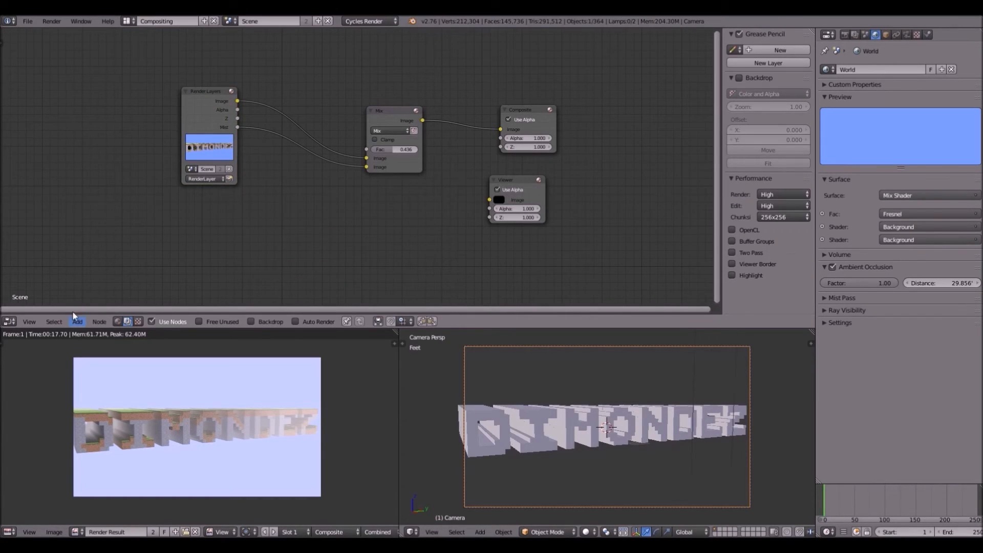
- Add a Bright/Contrast node and insert it into the Mist link between Render Layers and Mix
left_click(76, 321)
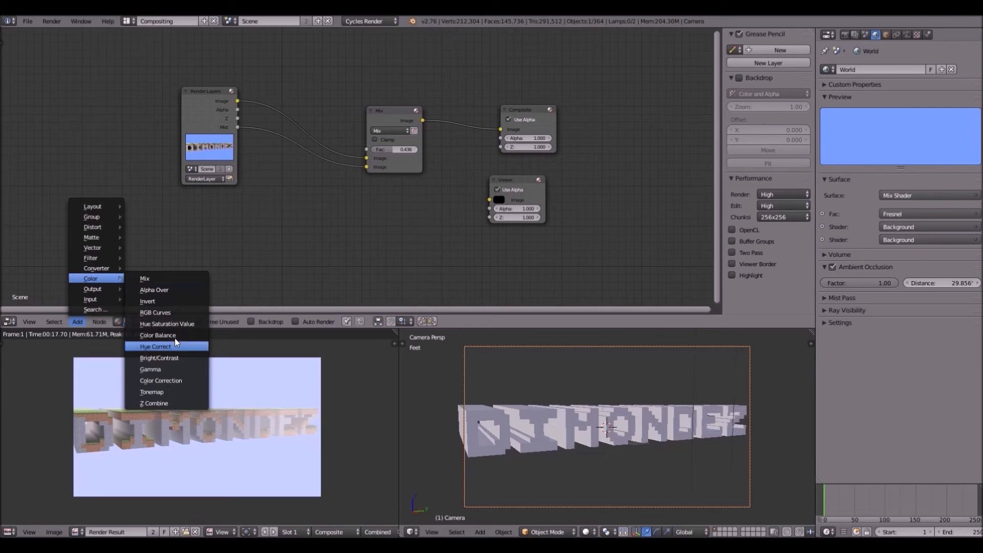
left_click(174, 358)
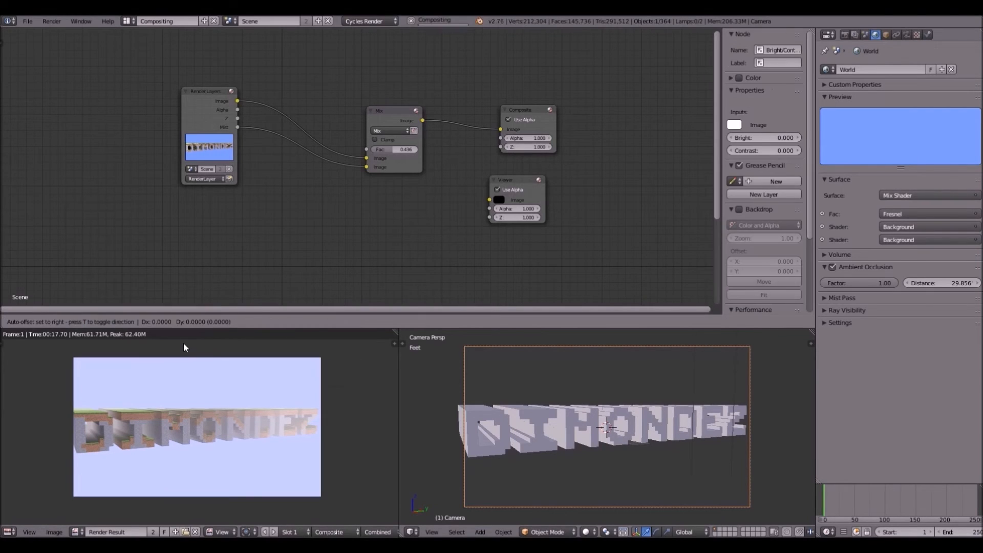
left_click(272, 214)
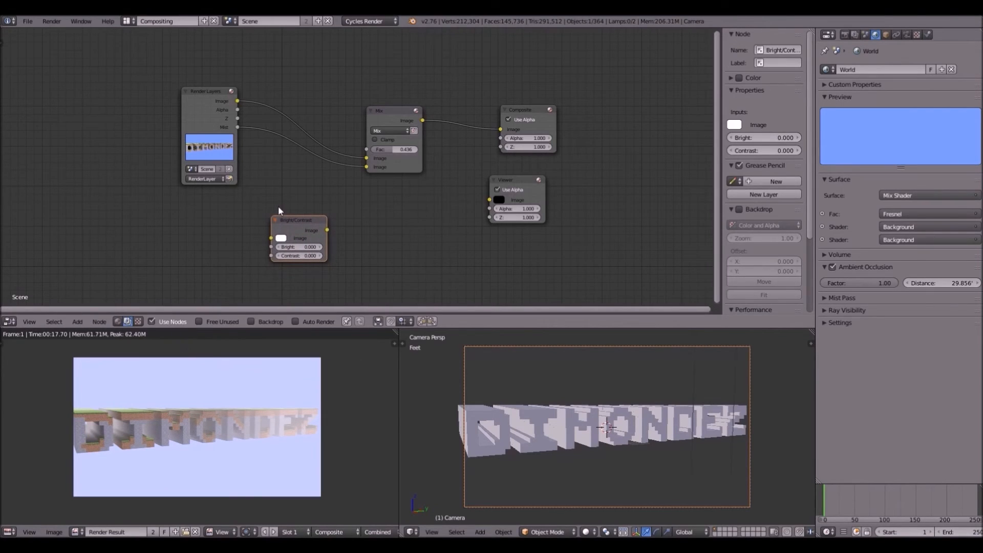
key("g")
left_click(276, 135)
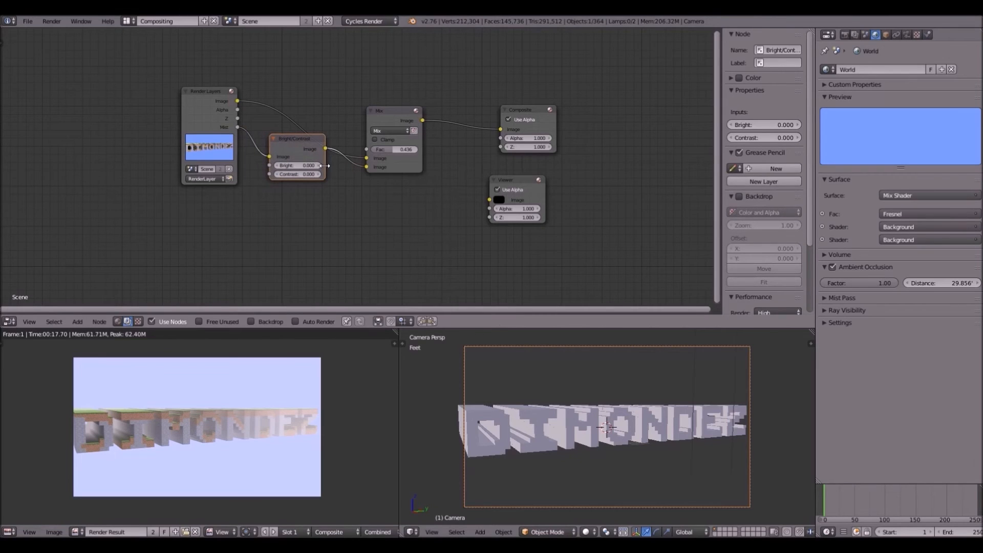
- Try a Contrast of 6.200 on the Bright/Contrast node and delete the node
left_click_drag(302, 144, 338, 194)
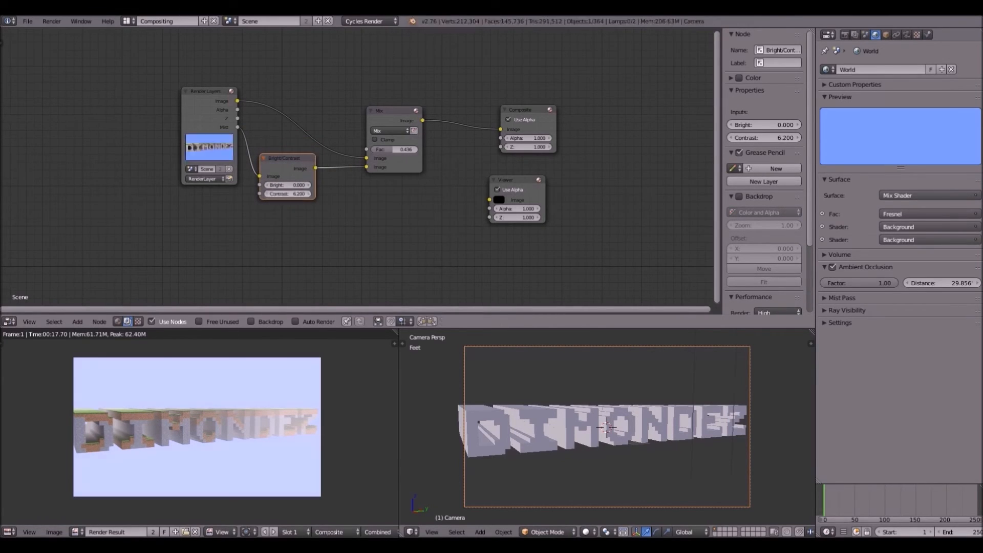
left_click_drag(273, 195, 223, 195)
key("x")
left_click(78, 322)
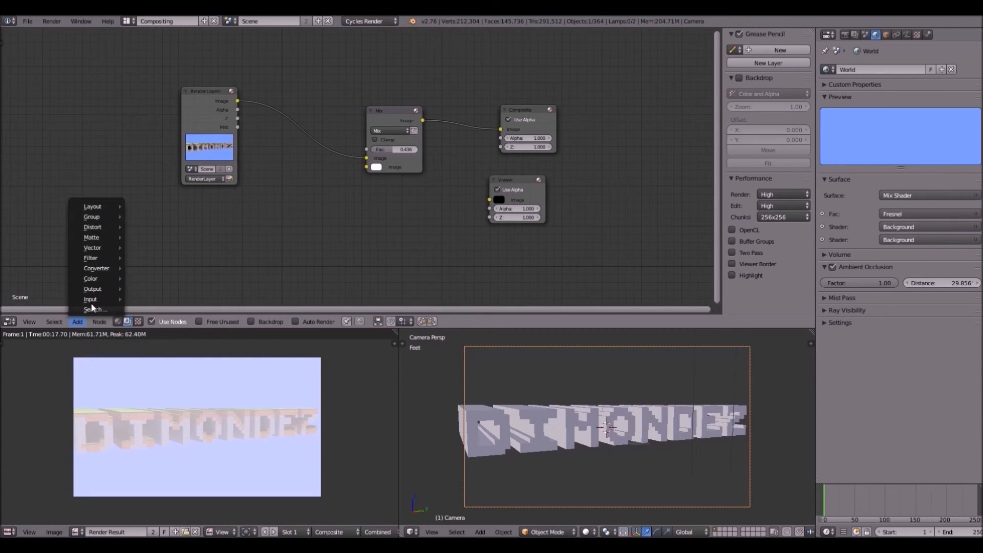
mouse_move(97, 279)
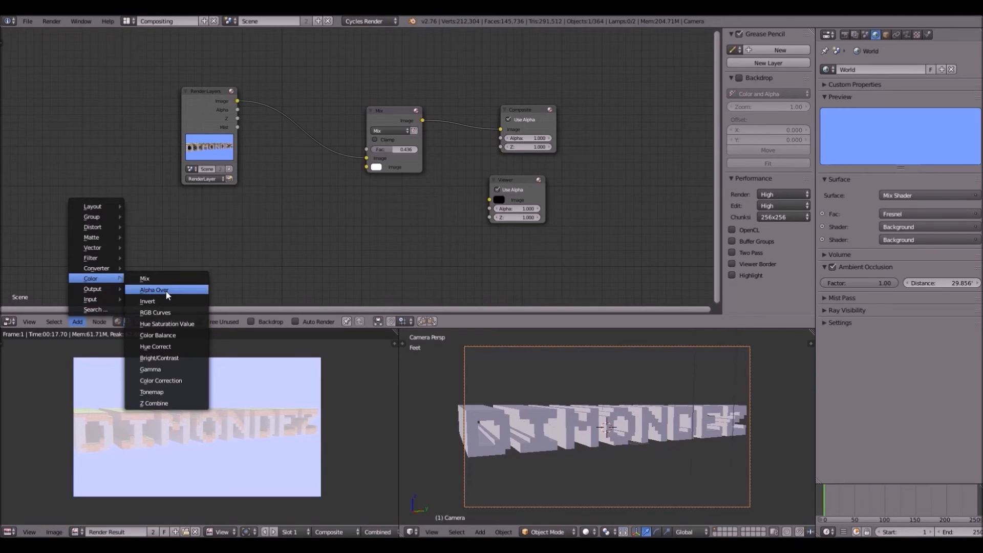
left_click(154, 290)
left_click(249, 184)
key("x")
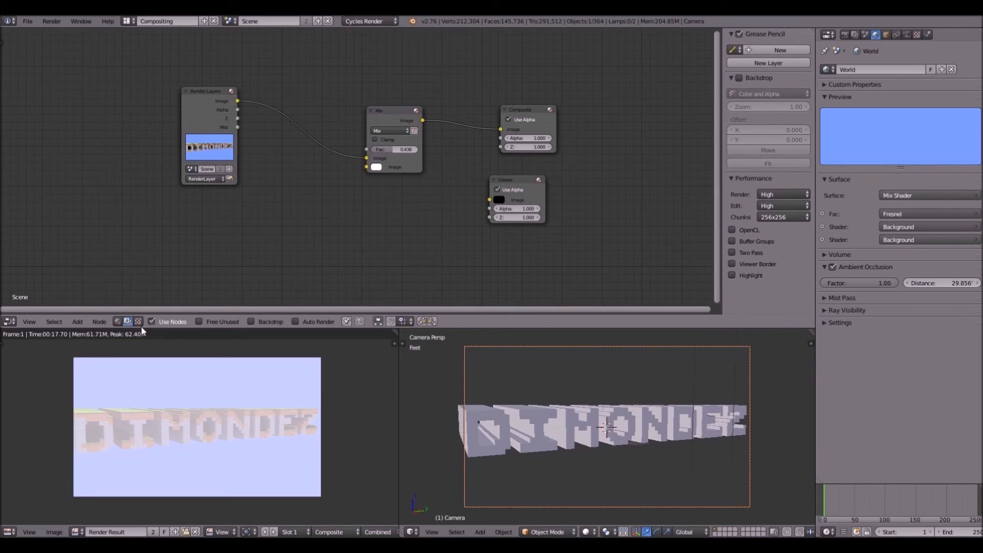
- Examine the rendered title up close with the Color Balance node tinting the mist
scroll(162, 271, "down", 1)
scroll(161, 271, "up", 1)
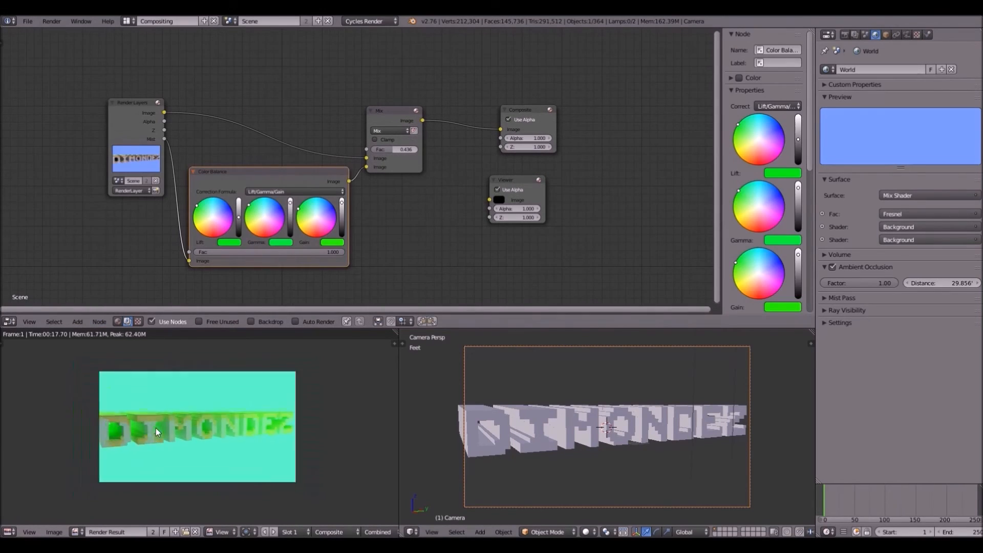
scroll(156, 428, "up", 1)
scroll(156, 428, "up", 3)
scroll(156, 429, "down", 3)
scroll(155, 428, "up", 3)
scroll(156, 428, "down", 2)
scroll(156, 428, "down", 3)
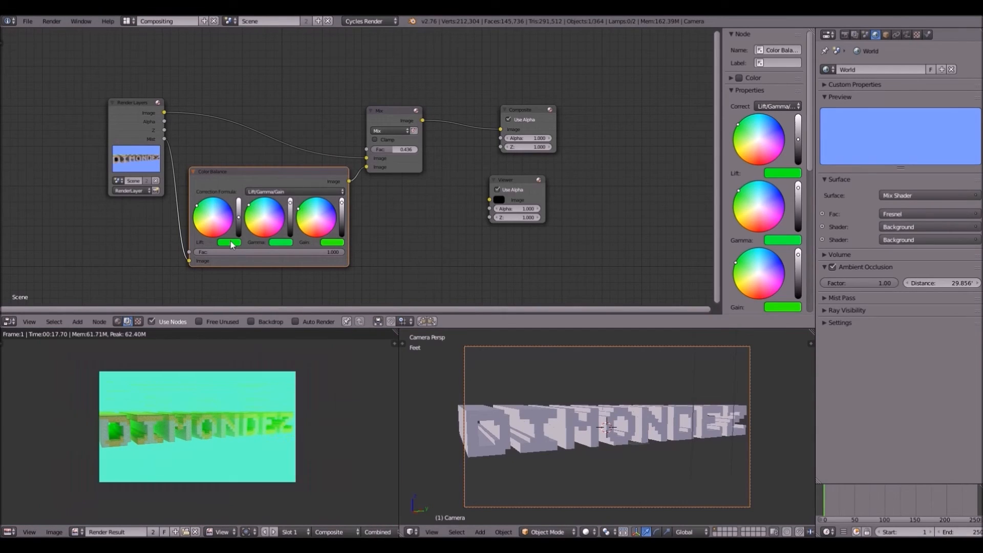
- Recolor the Color Balance node with a near-white Gamma, a pale blue Lift and a warm off-white Gain
left_click_drag(249, 205, 267, 208)
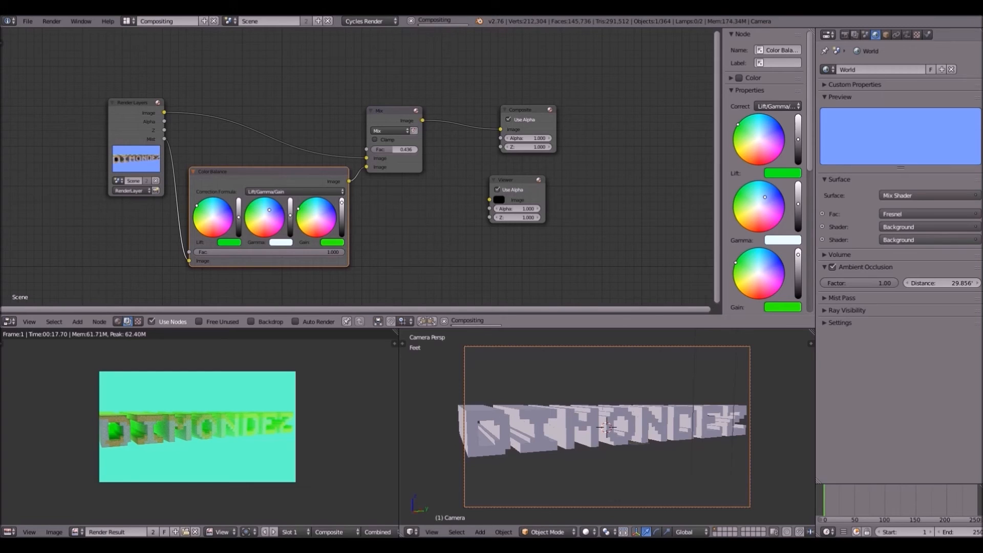
left_click_drag(197, 206, 216, 209)
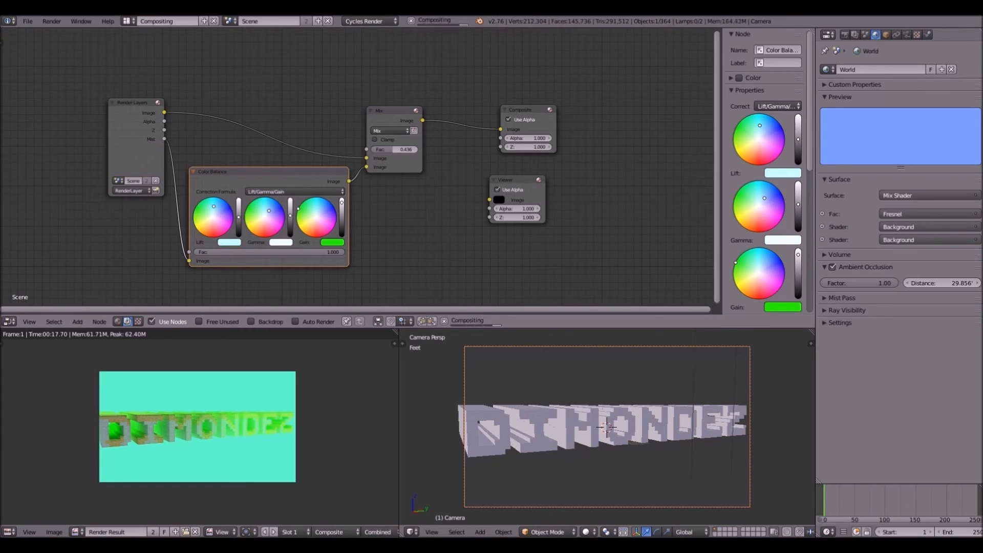
left_click_drag(299, 209, 318, 209)
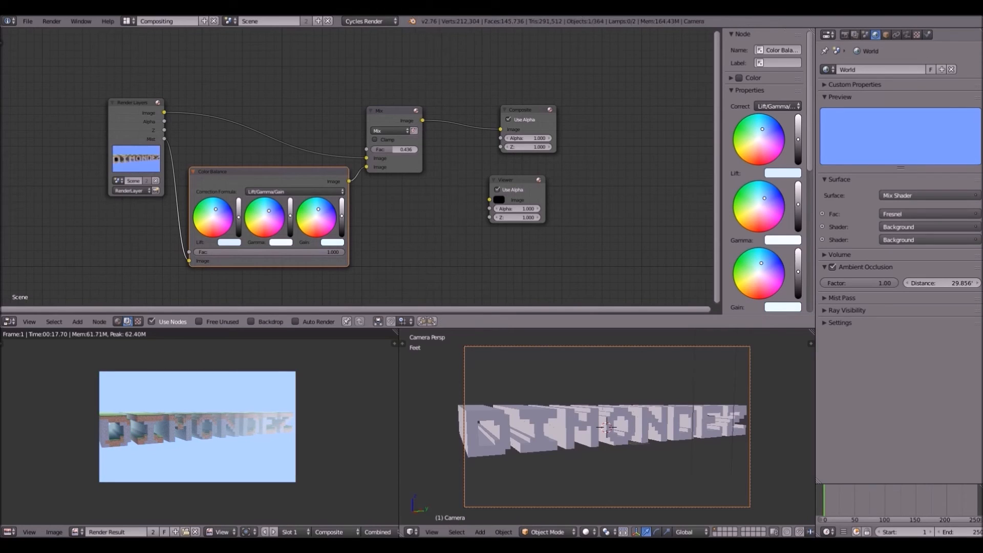
left_click_drag(318, 210, 310, 220)
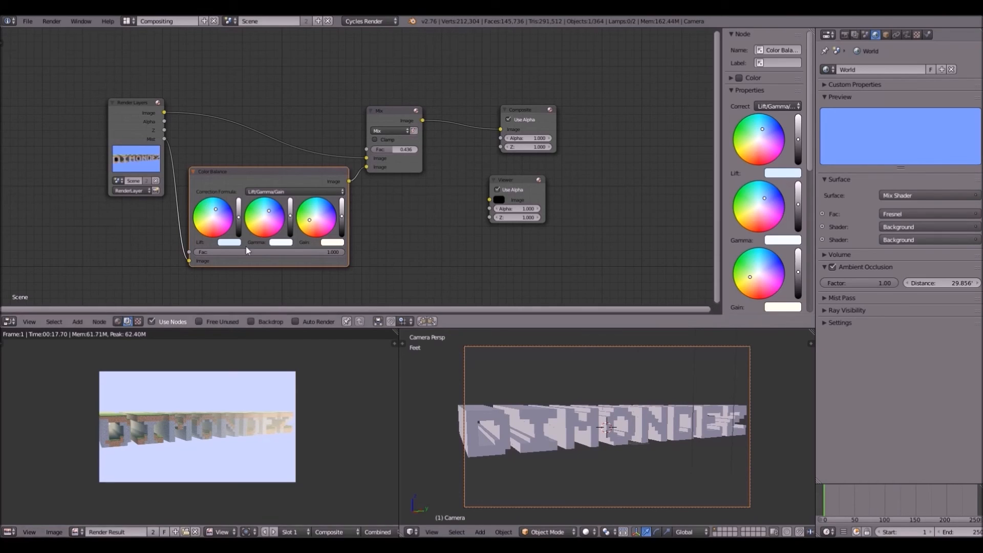
- Raise the Gain brightness on the Color Balance node and set the node's Fac to 0.438
left_click_drag(341, 216, 341, 214)
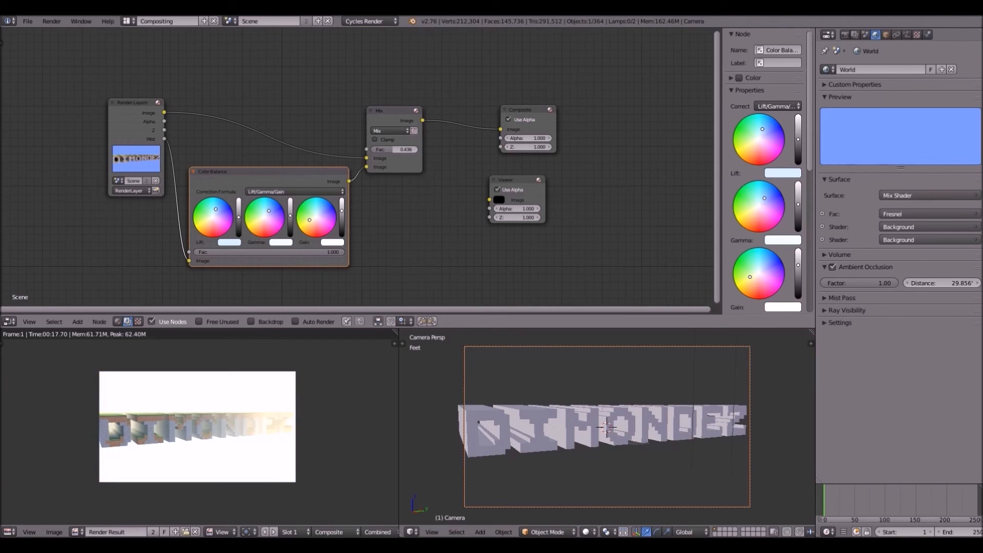
left_click_drag(342, 210, 341, 211)
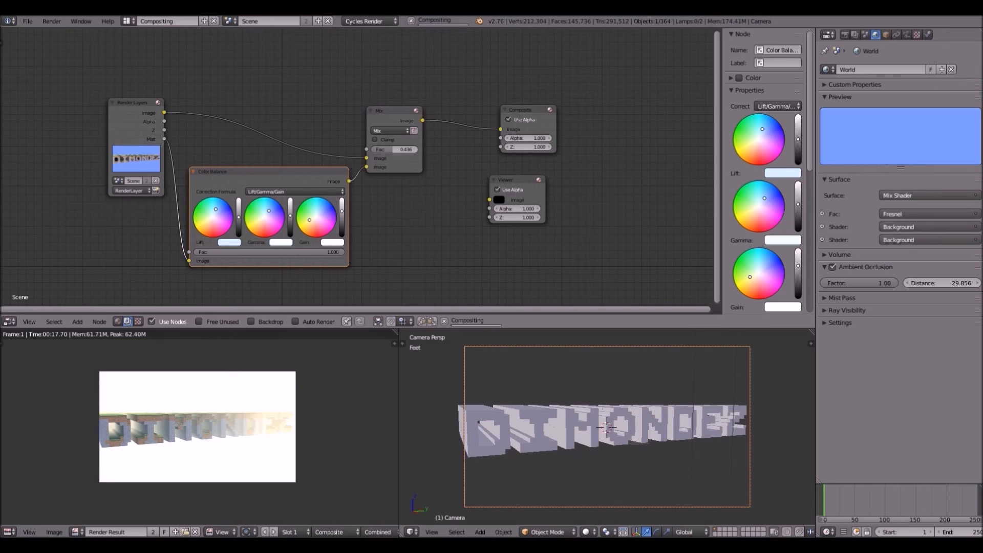
left_click_drag(269, 252, 261, 252)
left_click_drag(338, 253, 262, 253)
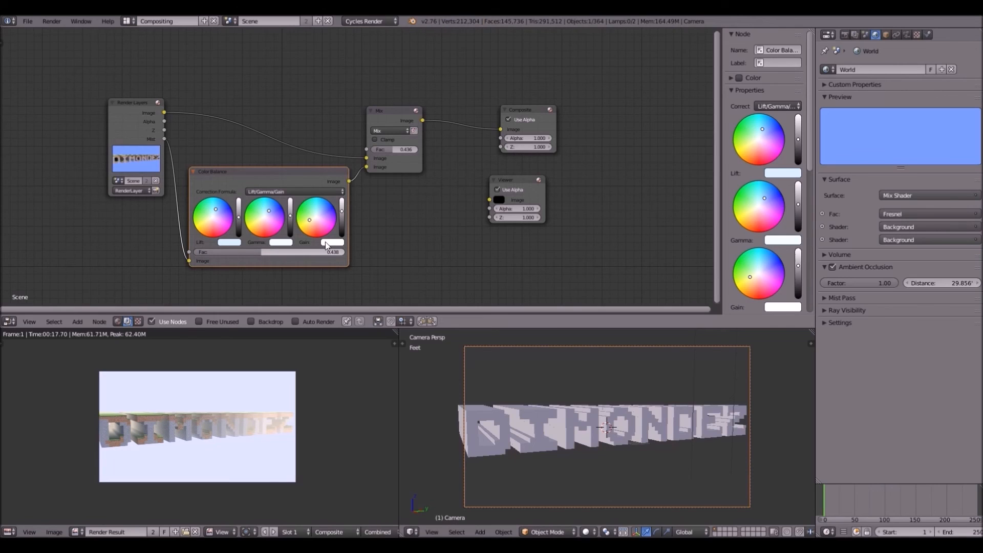
left_click_drag(342, 214, 342, 210)
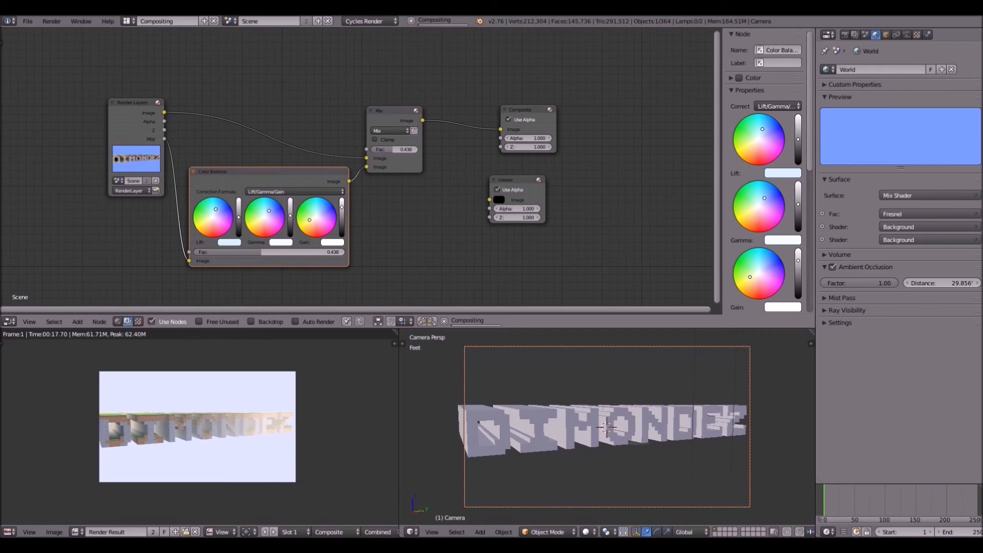